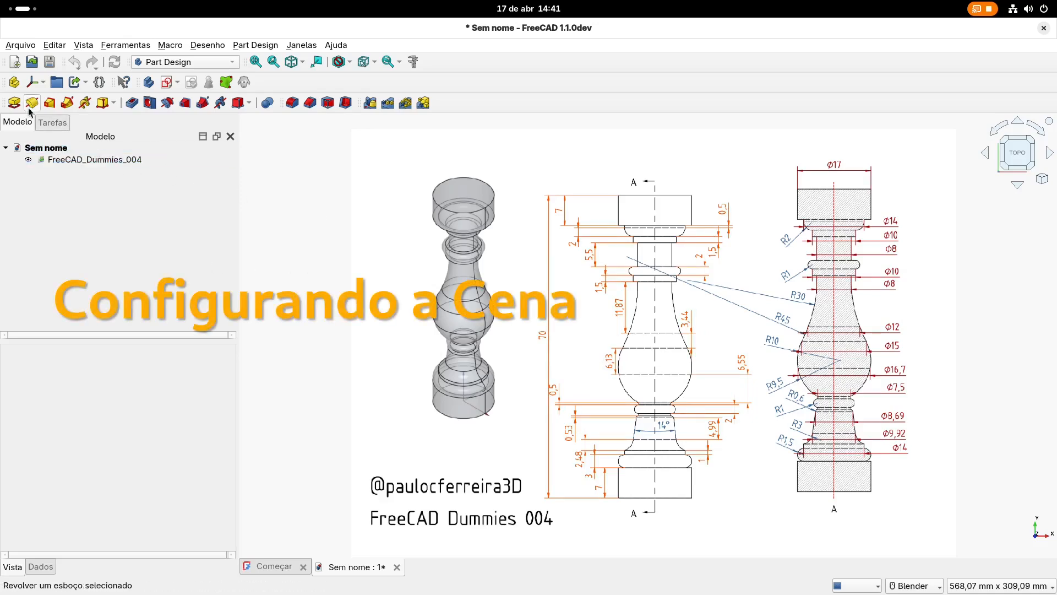
Step: Create a new empty document and tile all open windows side by side
{"action": "left_click", "coordinate": [14, 63]}
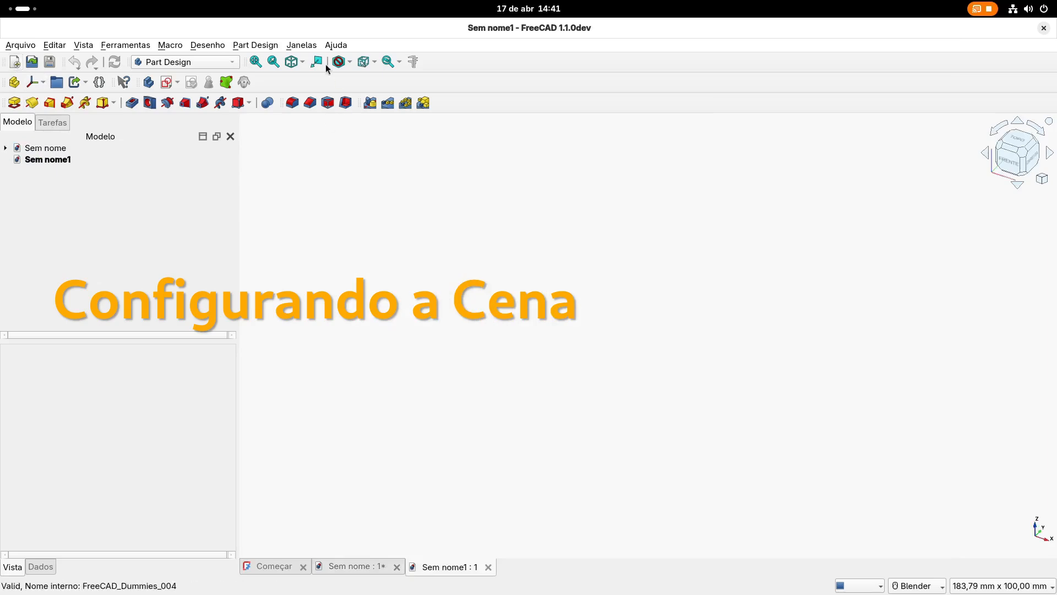
{"action": "left_click", "coordinate": [301, 46]}
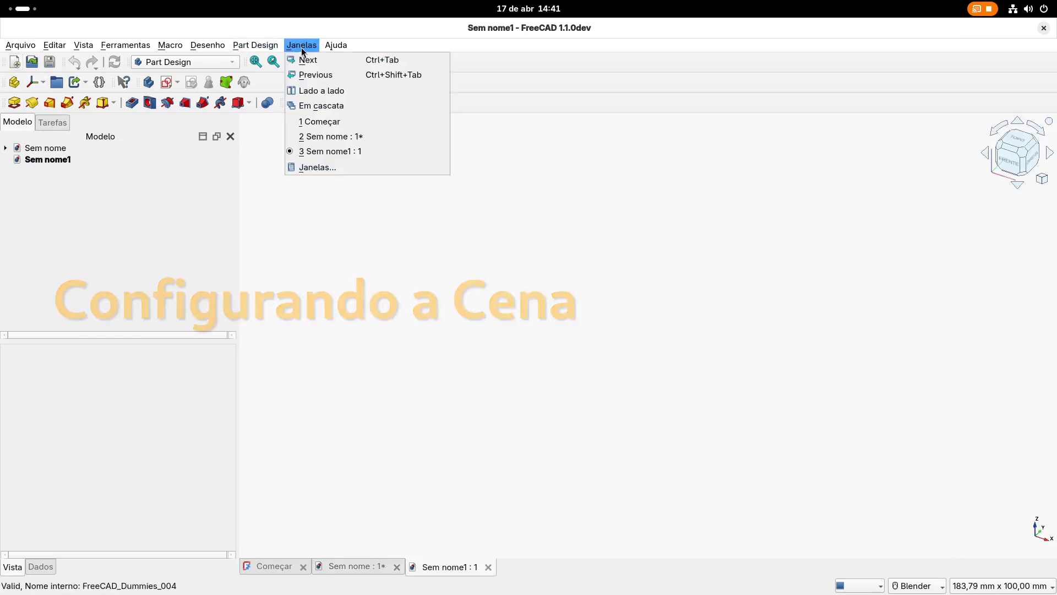
{"action": "left_click", "coordinate": [312, 91]}
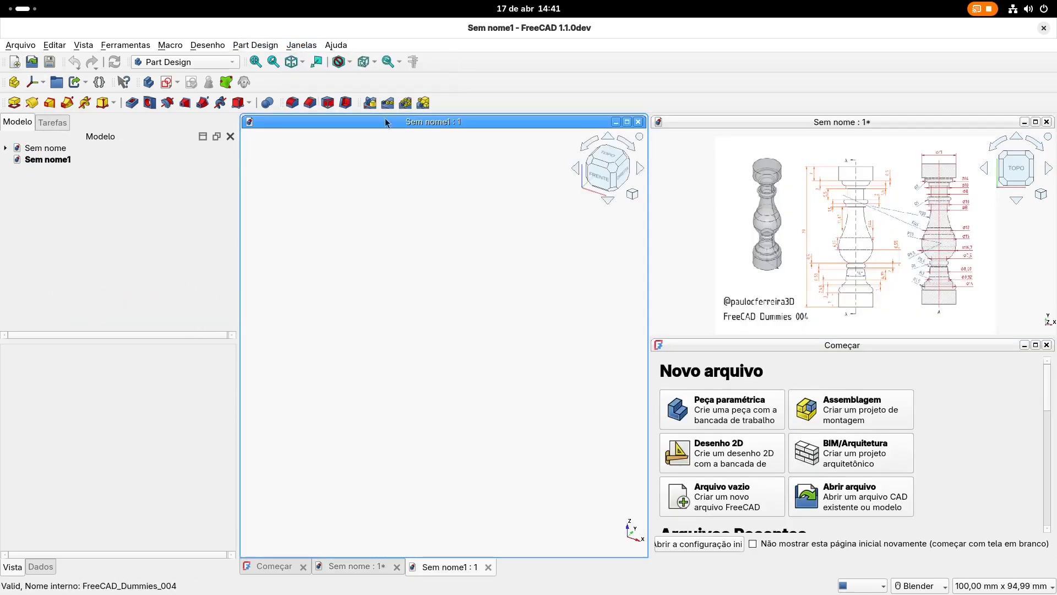
Step: Close the start page and tile the new document beside the reference drawing
{"action": "left_click", "coordinate": [1047, 345]}
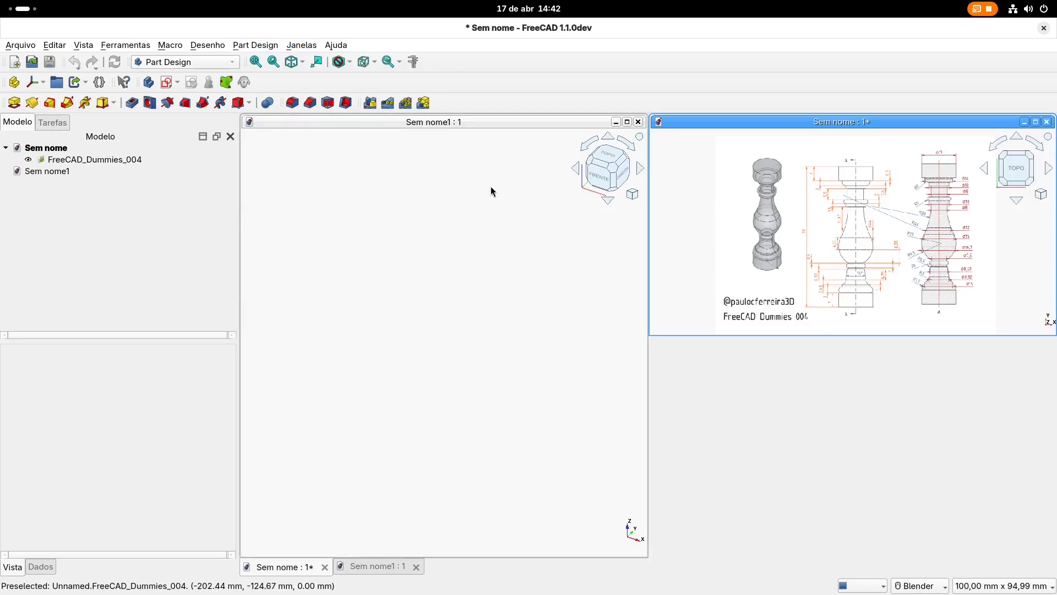
{"action": "left_click", "coordinate": [481, 171]}
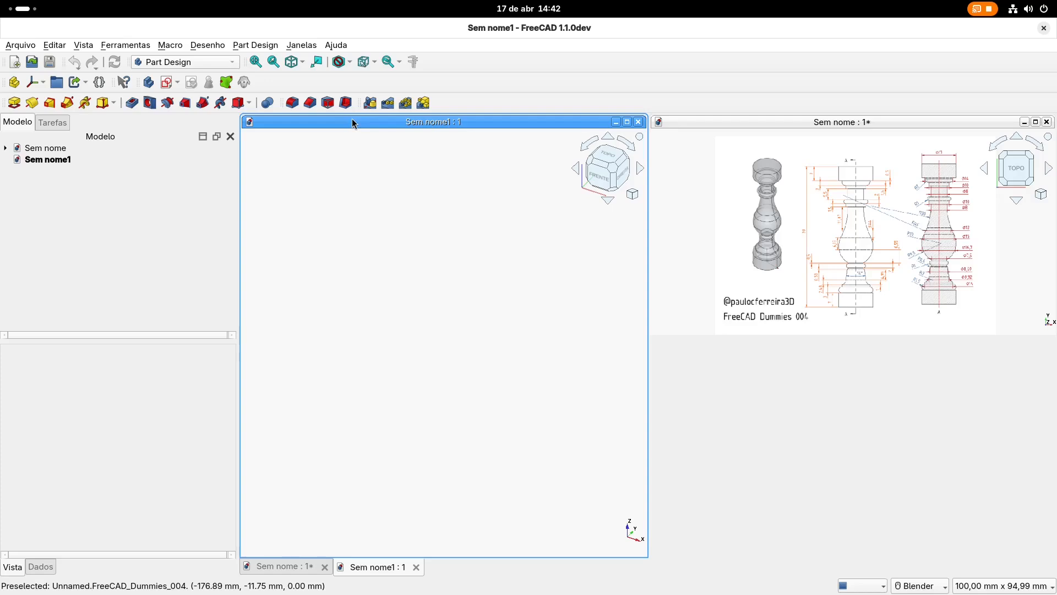
{"action": "left_click", "coordinate": [302, 44]}
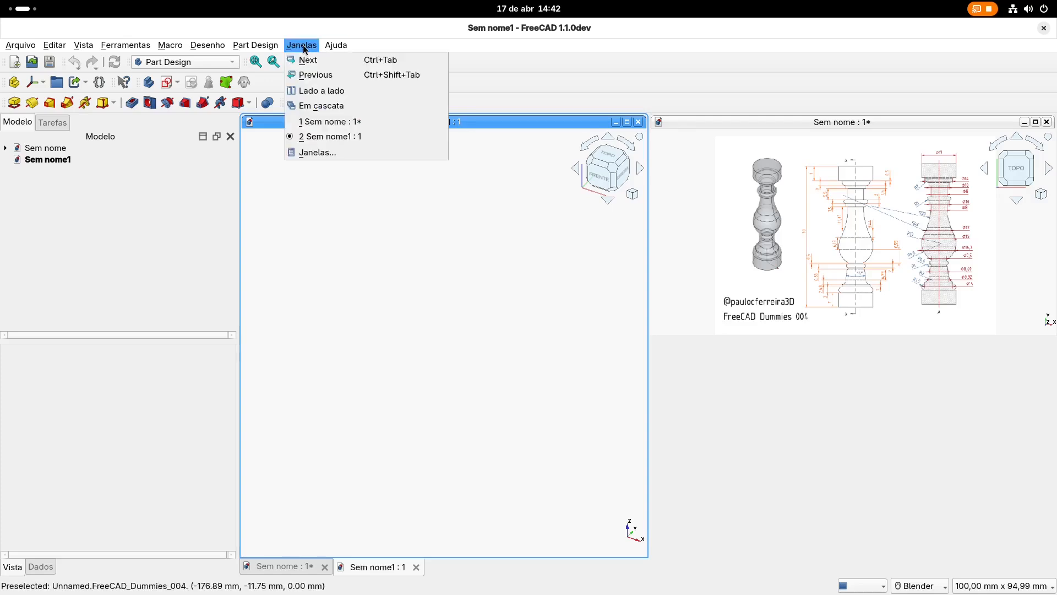
{"action": "left_click", "coordinate": [306, 91]}
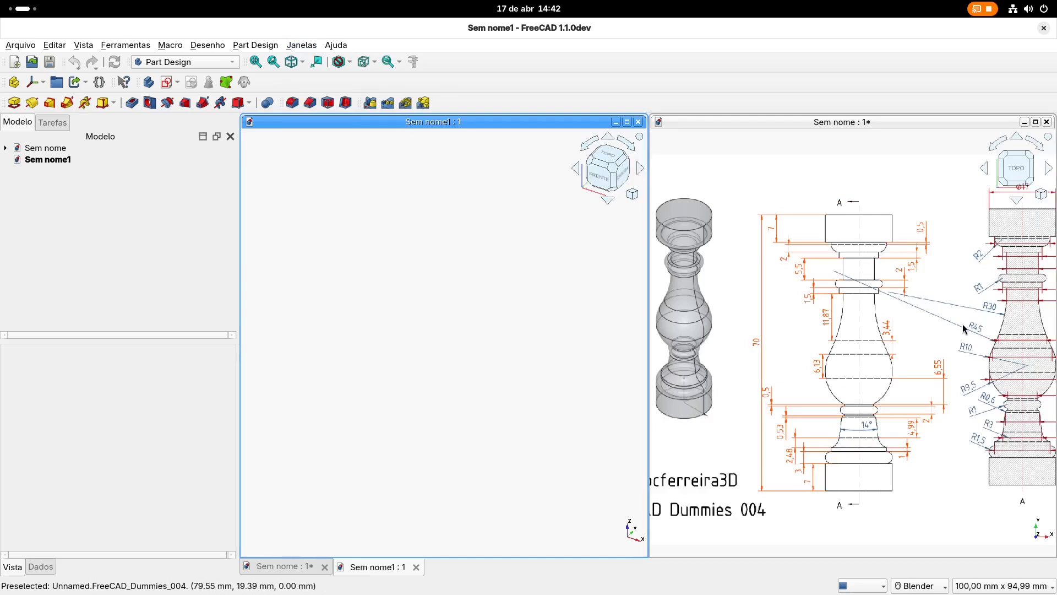
Step: Create a new body in the empty document
{"action": "mouse_move", "coordinate": [943, 316]}
{"action": "middle_mouse_down", "text": "shift"}
{"action": "mouse_move", "coordinate": [898, 275]}
{"action": "mouse_move", "coordinate": [845, 282]}
{"action": "middle_mouse_up", "text": "shift"}
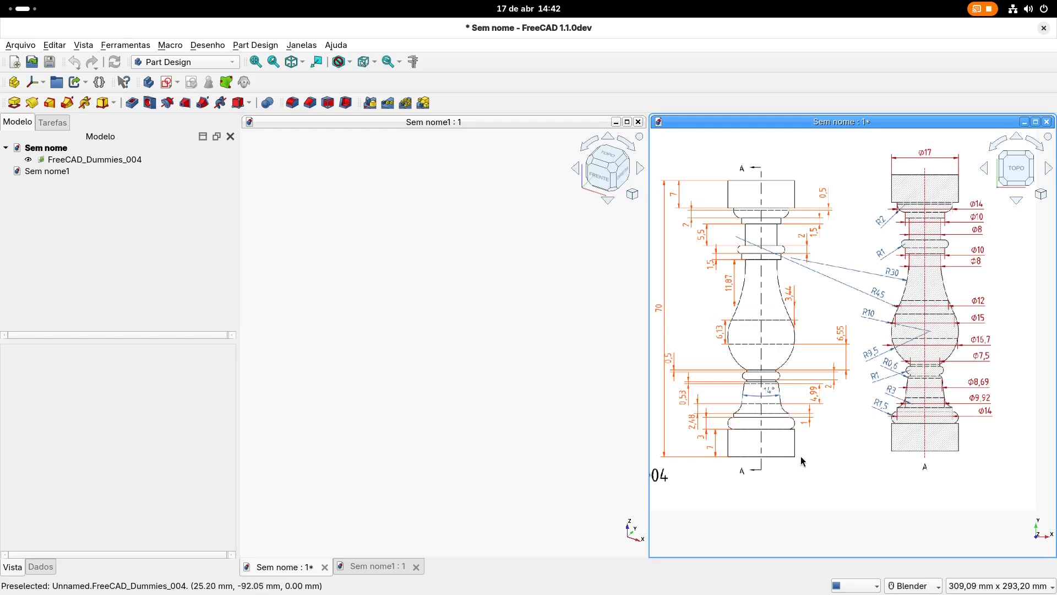
{"action": "left_click", "coordinate": [122, 168]}
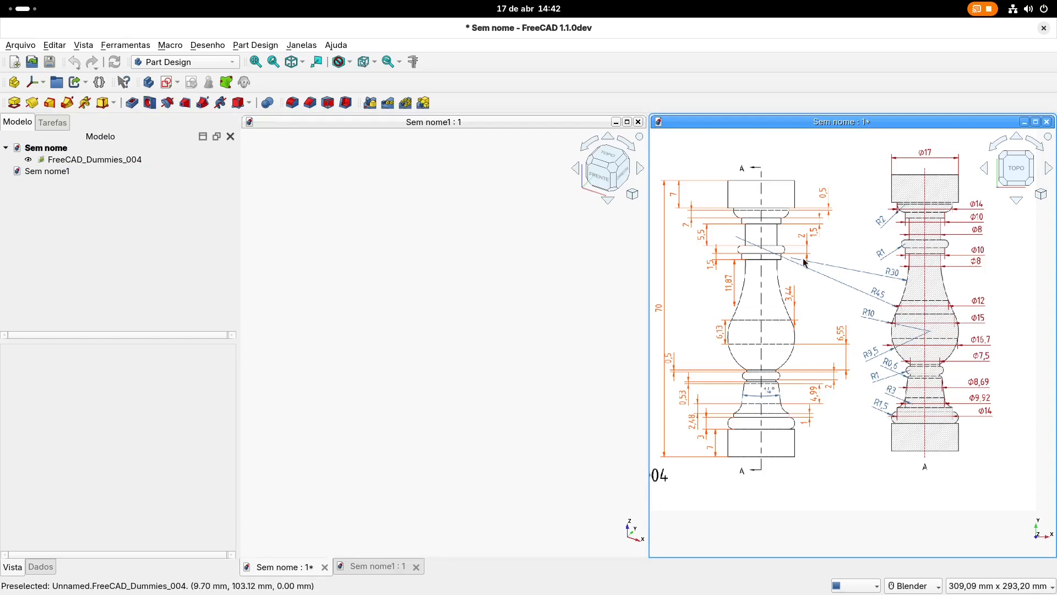
{"action": "middle_click_drag", "start_coordinate": [804, 284], "coordinate": [851, 297], "text": "shift"}
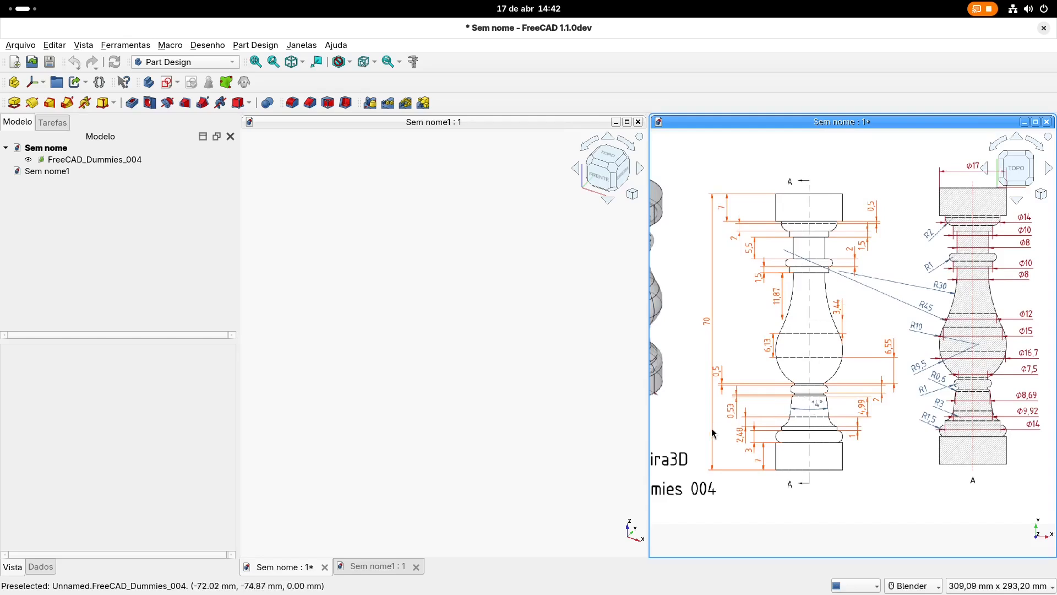
{"action": "middle_click_drag", "start_coordinate": [755, 315], "coordinate": [788, 317], "text": "shift"}
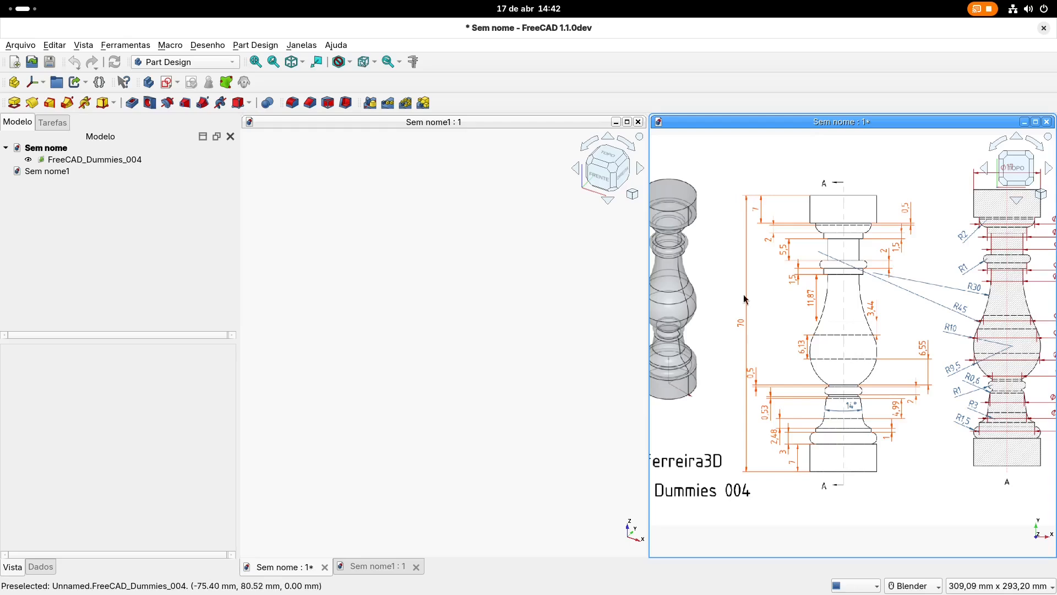
{"action": "left_click", "coordinate": [478, 337]}
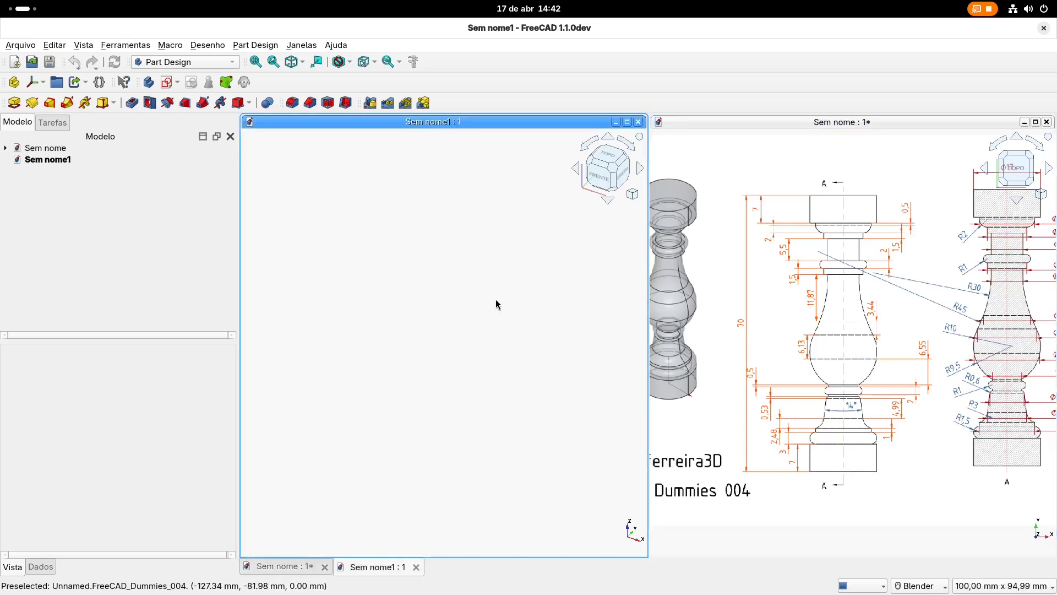
{"action": "middle_click_drag", "start_coordinate": [462, 293], "coordinate": [481, 298], "text": "shift"}
{"action": "left_click", "coordinate": [149, 83]}
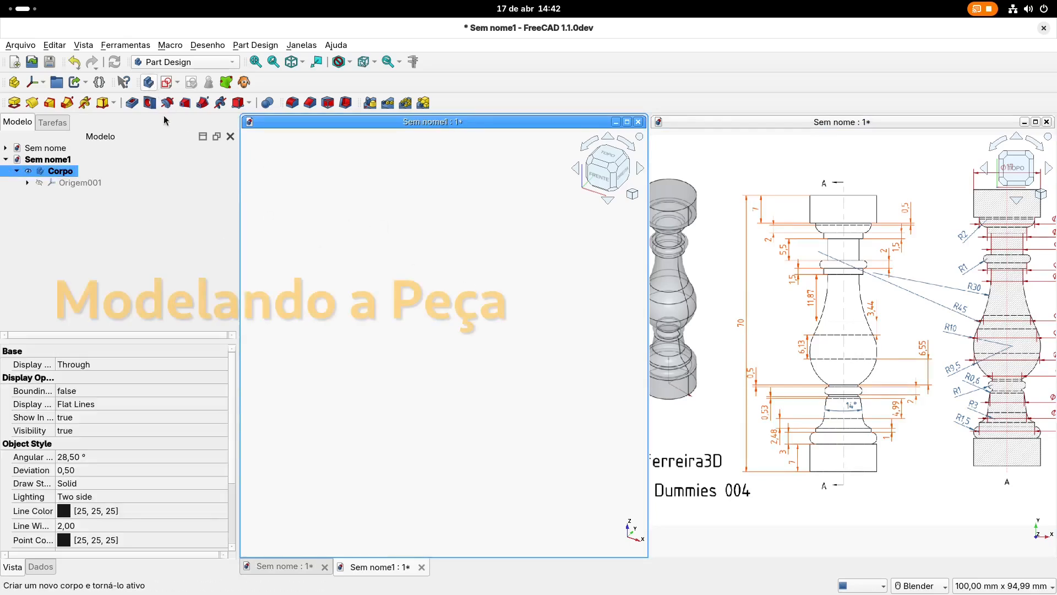
Step: Start a new sketch in the body on the XZ plane
{"action": "left_click", "coordinate": [52, 128]}
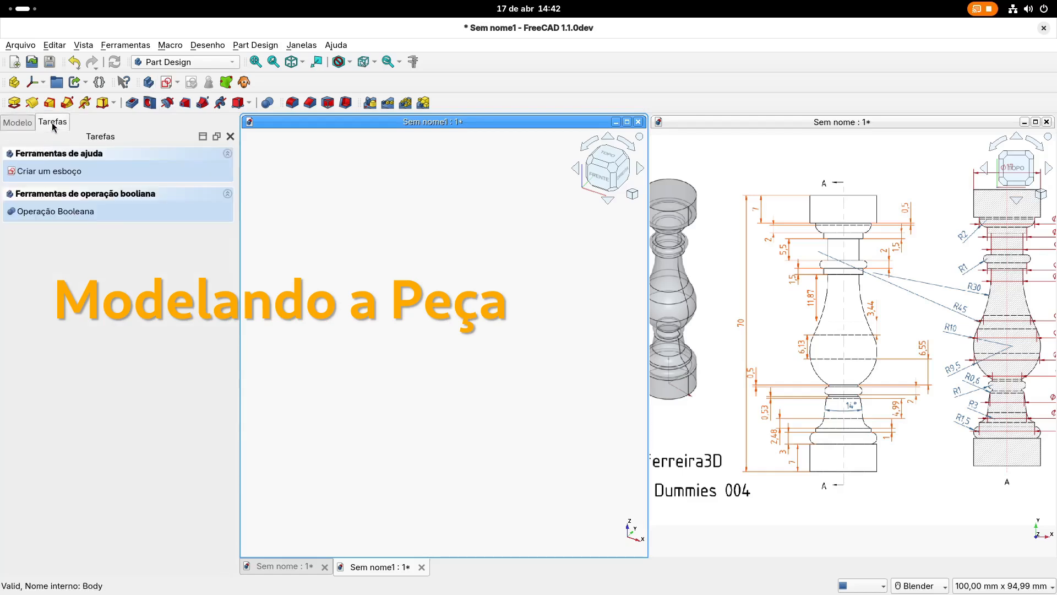
{"action": "left_click", "coordinate": [57, 170]}
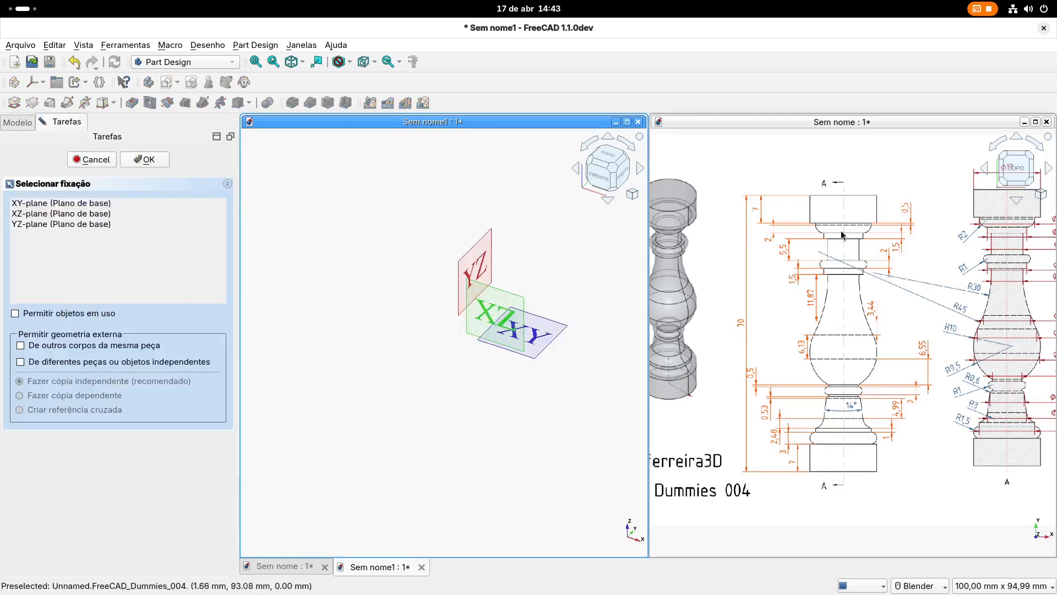
{"action": "middle_click_drag", "start_coordinate": [549, 234], "coordinate": [530, 245], "text": "shift"}
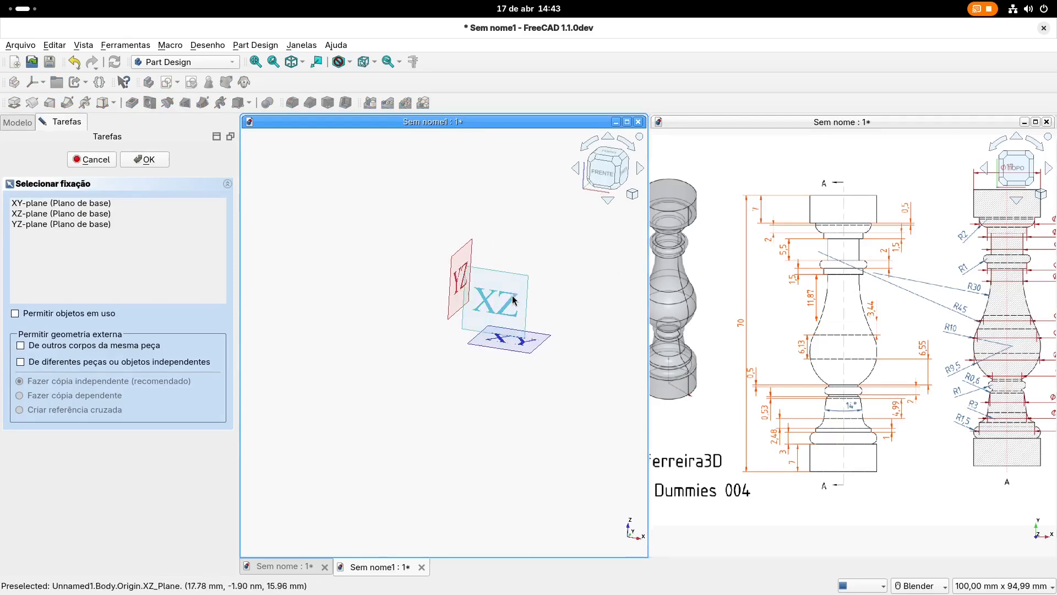
{"action": "left_click", "coordinate": [512, 301]}
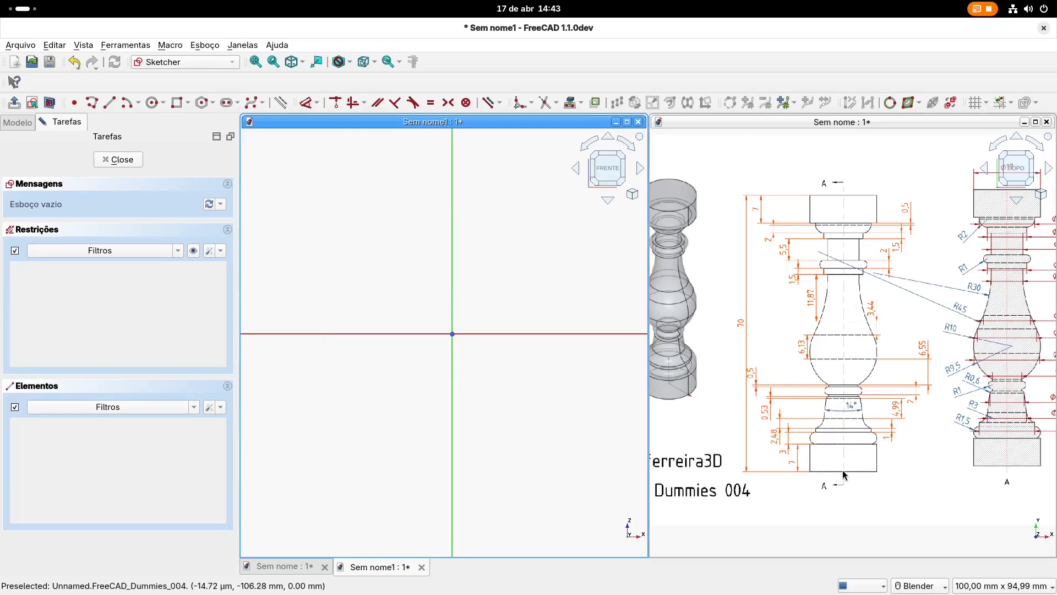
Step: Draw a 70 mm line at 90° upward from the sketch origin along the vertical axis
{"action": "middle_click_drag", "start_coordinate": [495, 271], "coordinate": [469, 335], "text": "shift"}
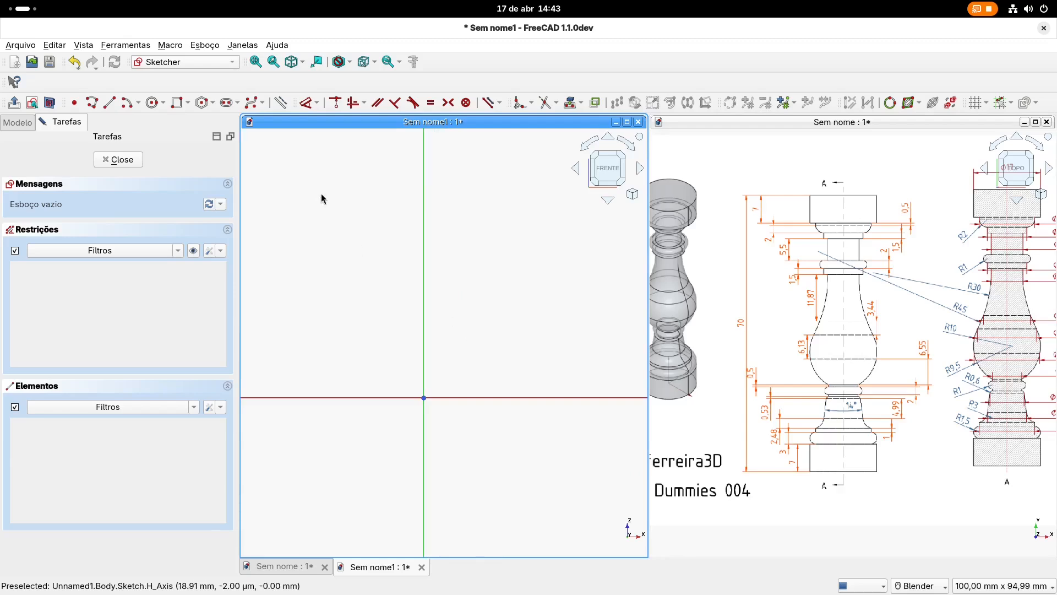
{"action": "left_click", "coordinate": [110, 104]}
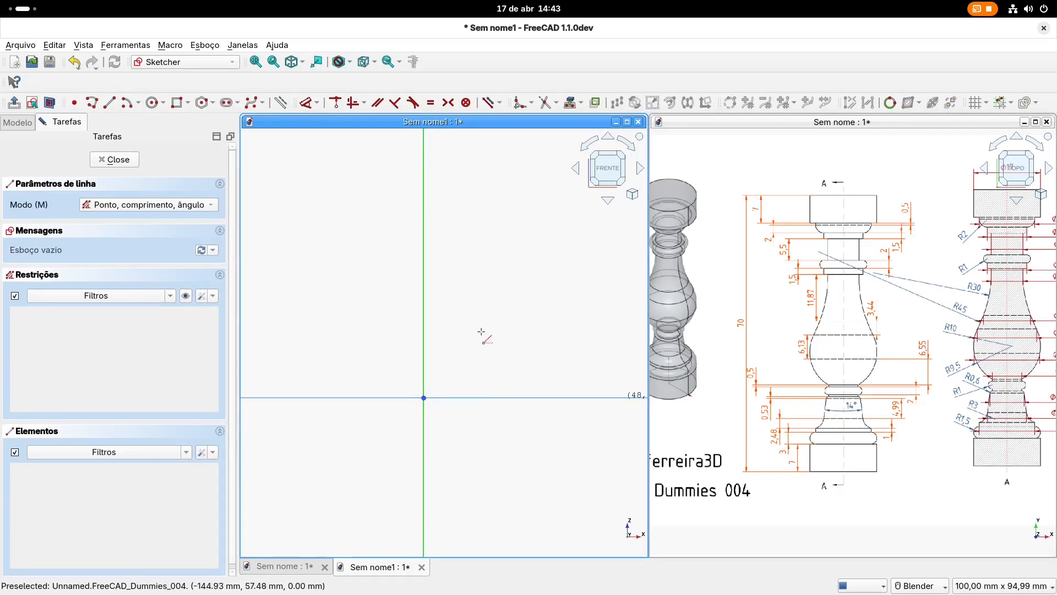
{"action": "left_click", "coordinate": [427, 393]}
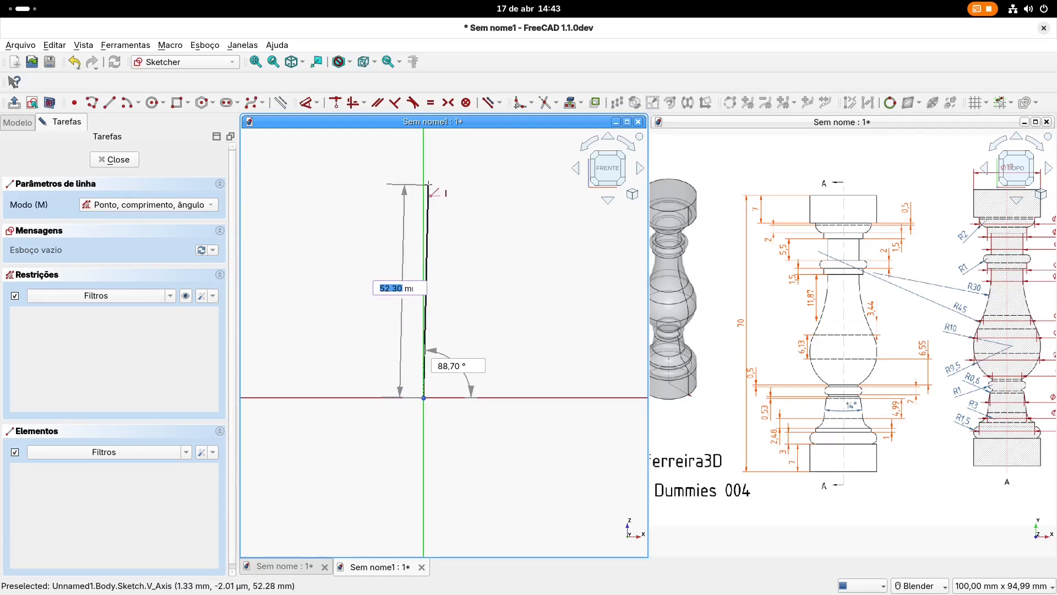
{"action": "type", "text": "70"}
{"action": "key", "text": "Tab"}
{"action": "type", "text": "90"}
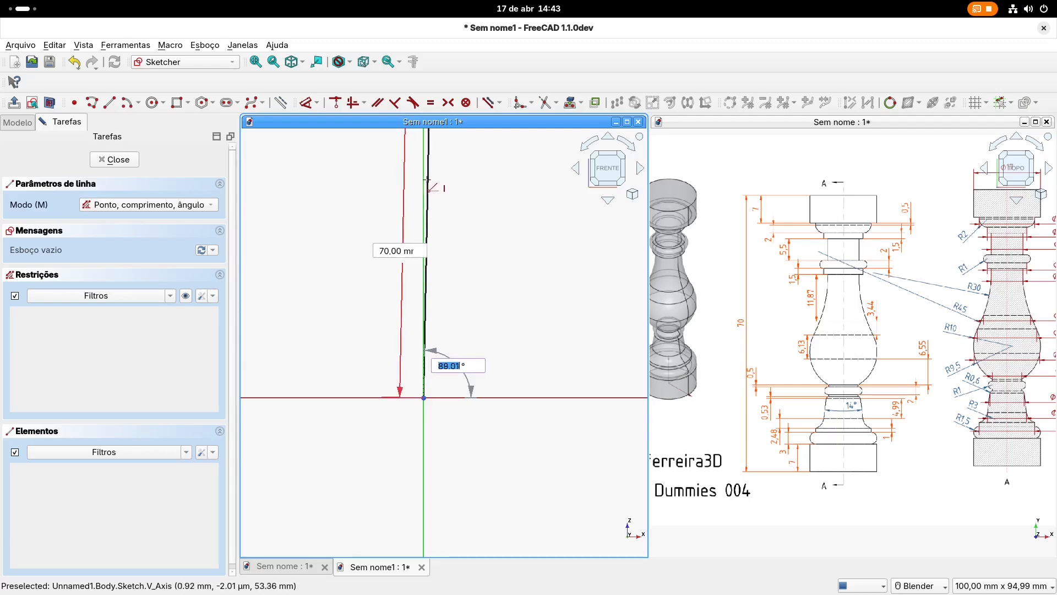
{"action": "key", "text": "Return"}
{"action": "scroll", "coordinate": [443, 196], "scroll_direction": "down", "scroll_amount": 3}
{"action": "scroll", "coordinate": [451, 250], "scroll_direction": "up", "scroll_amount": 3}
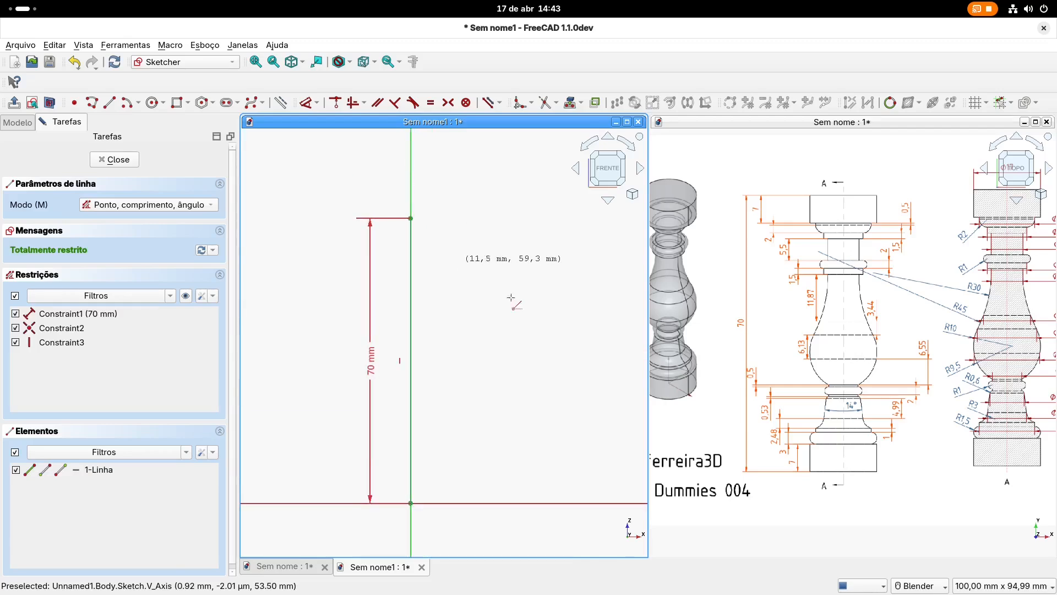
Step: Examine the diameter and height dimensions along the baluster in the reference drawing
{"action": "mouse_move", "coordinate": [903, 416]}
{"action": "middle_mouse_down", "text": "shift"}
{"action": "mouse_move", "coordinate": [878, 397]}
{"action": "mouse_move", "coordinate": [734, 402]}
{"action": "middle_mouse_up", "text": "shift"}
{"action": "scroll", "coordinate": [719, 397], "scroll_direction": "up", "scroll_amount": 2}
{"action": "scroll", "coordinate": [879, 188], "scroll_direction": "up", "scroll_amount": 1}
{"action": "scroll", "coordinate": [879, 185], "scroll_direction": "up", "scroll_amount": 3}
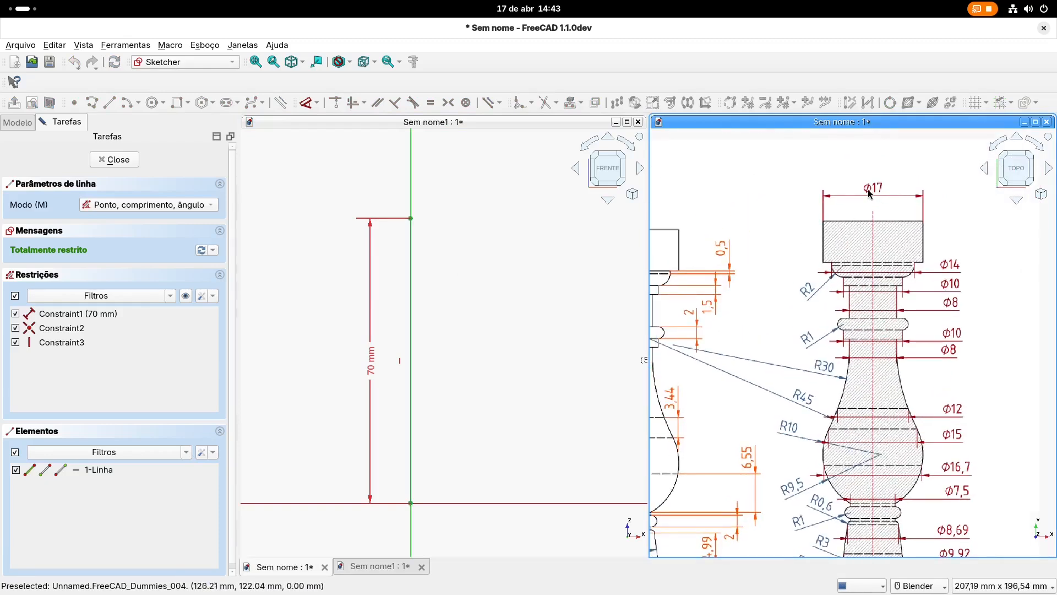
{"action": "left_click", "coordinate": [438, 241]}
{"action": "middle_click_drag", "start_coordinate": [438, 242], "coordinate": [418, 261], "text": "shift"}
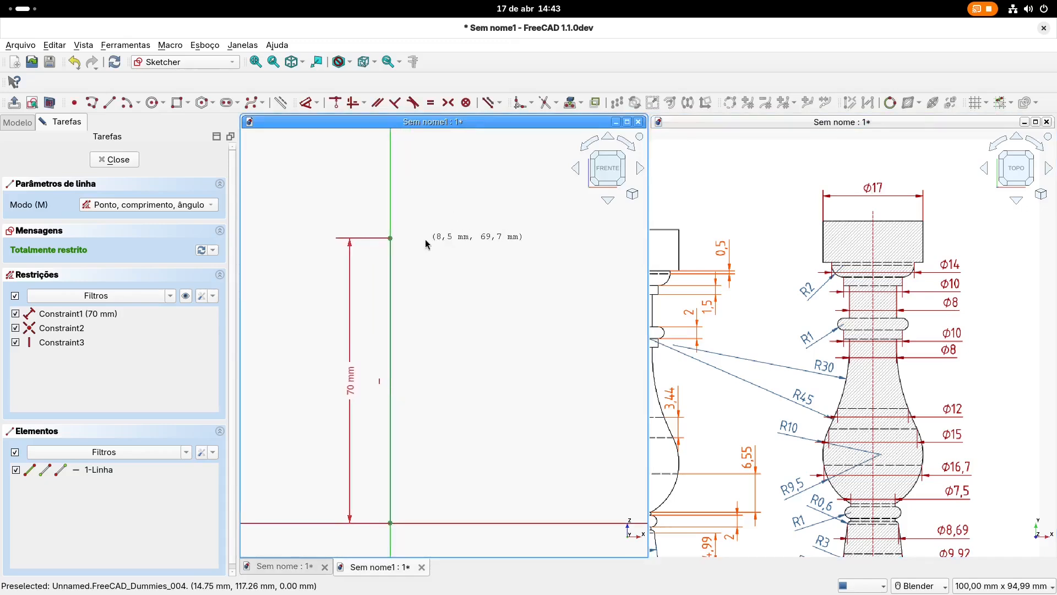
{"action": "middle_click_drag", "start_coordinate": [849, 306], "coordinate": [857, 259], "text": "shift"}
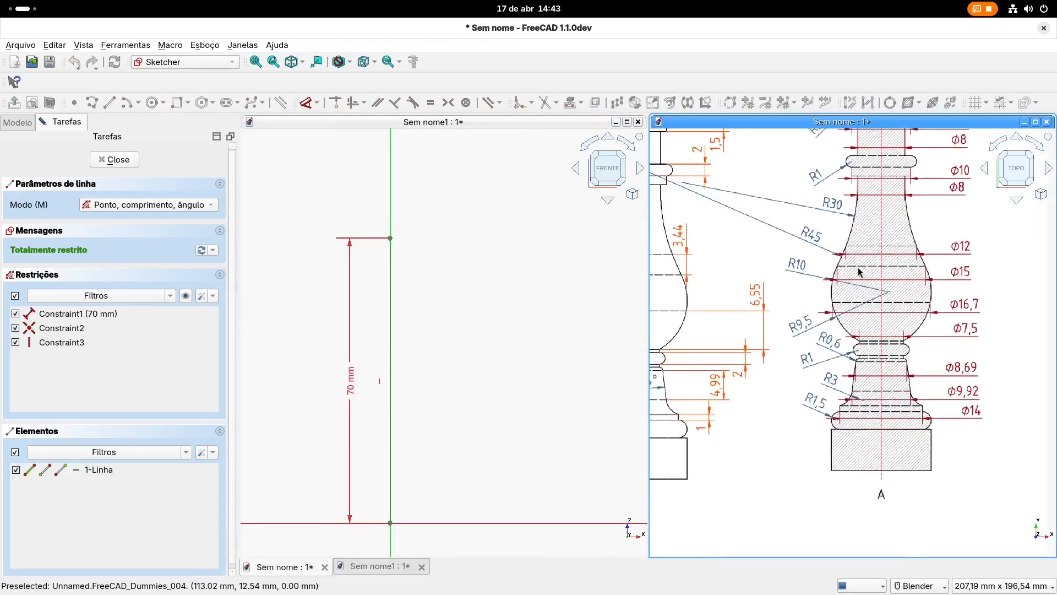
{"action": "middle_click_drag", "start_coordinate": [712, 400], "coordinate": [870, 415], "text": "shift"}
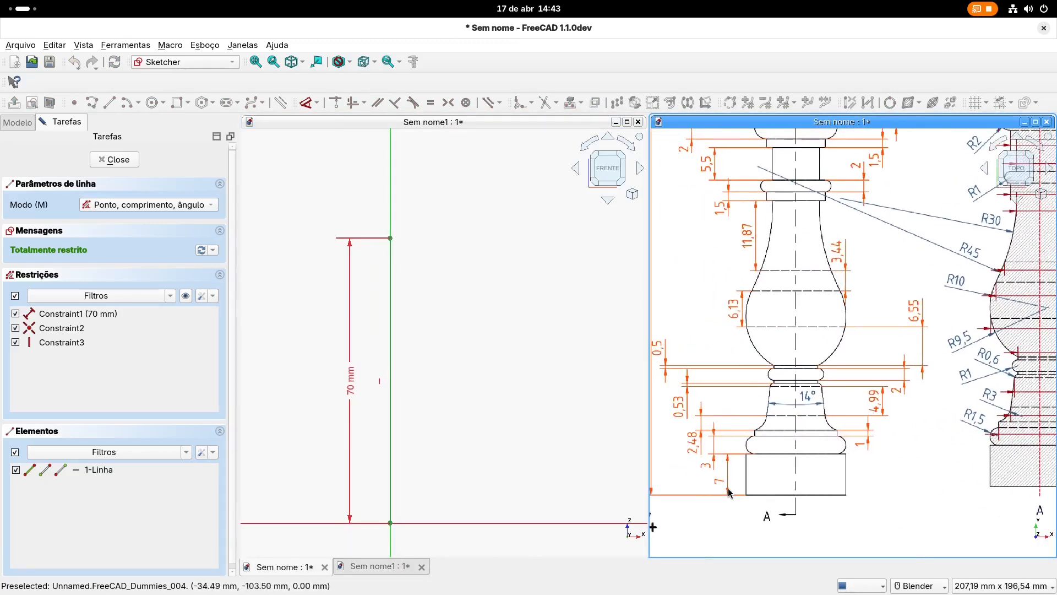
{"action": "middle_click_drag", "start_coordinate": [791, 276], "coordinate": [786, 374], "text": "shift"}
{"action": "middle_click_drag", "start_coordinate": [491, 291], "coordinate": [518, 251], "text": "shift"}
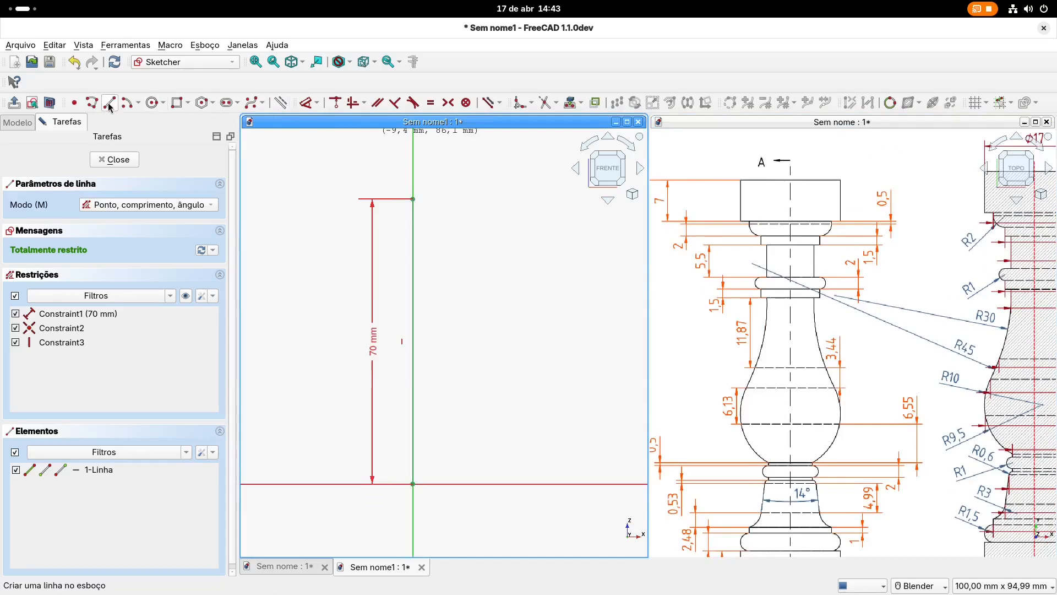
{"action": "left_click", "coordinate": [413, 198]}
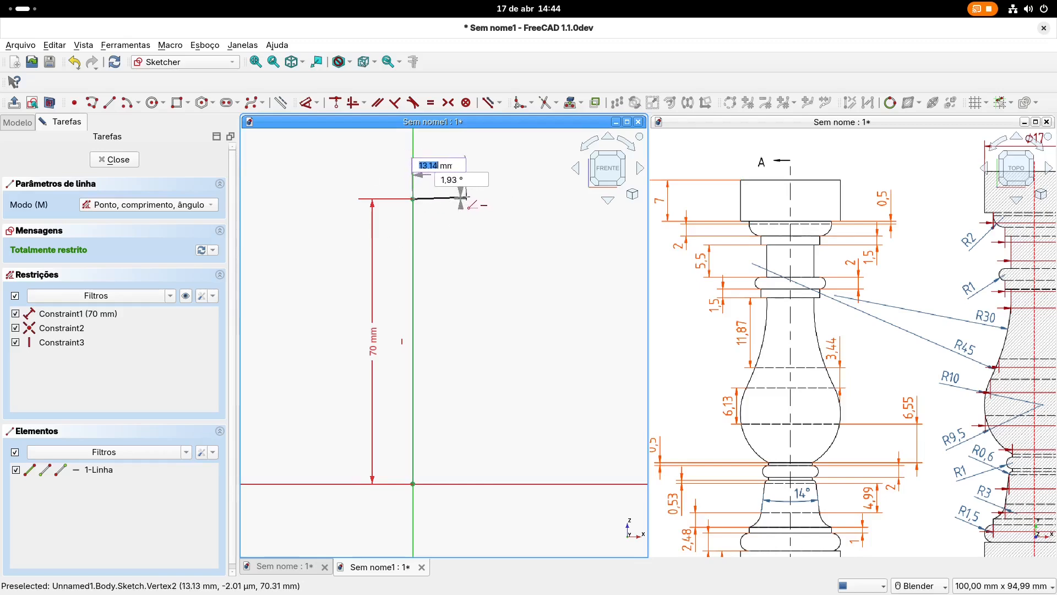
{"action": "type", "text": "17"}
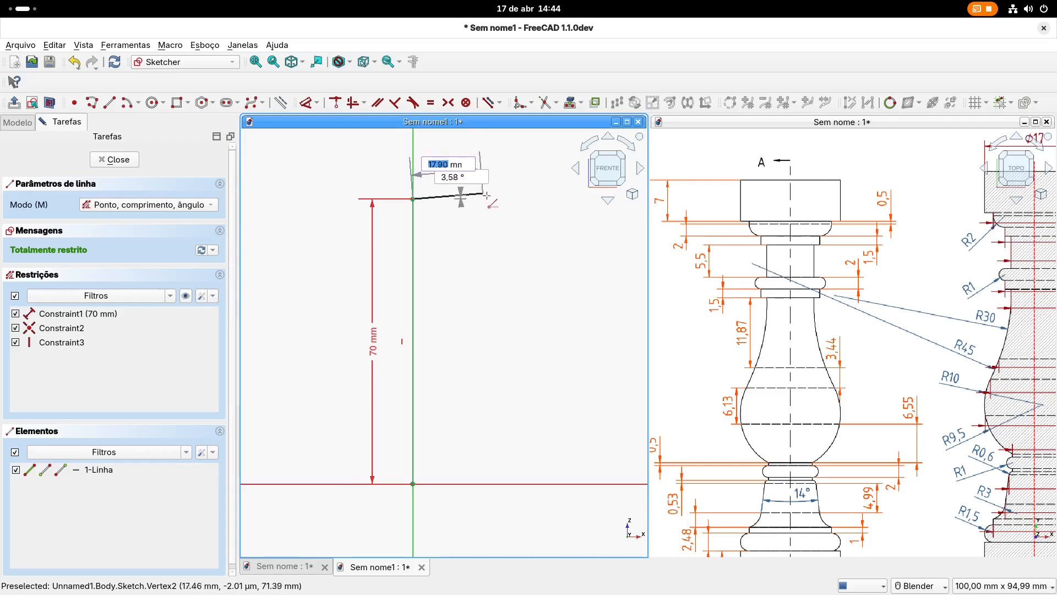
{"action": "key", "text": "Escape"}
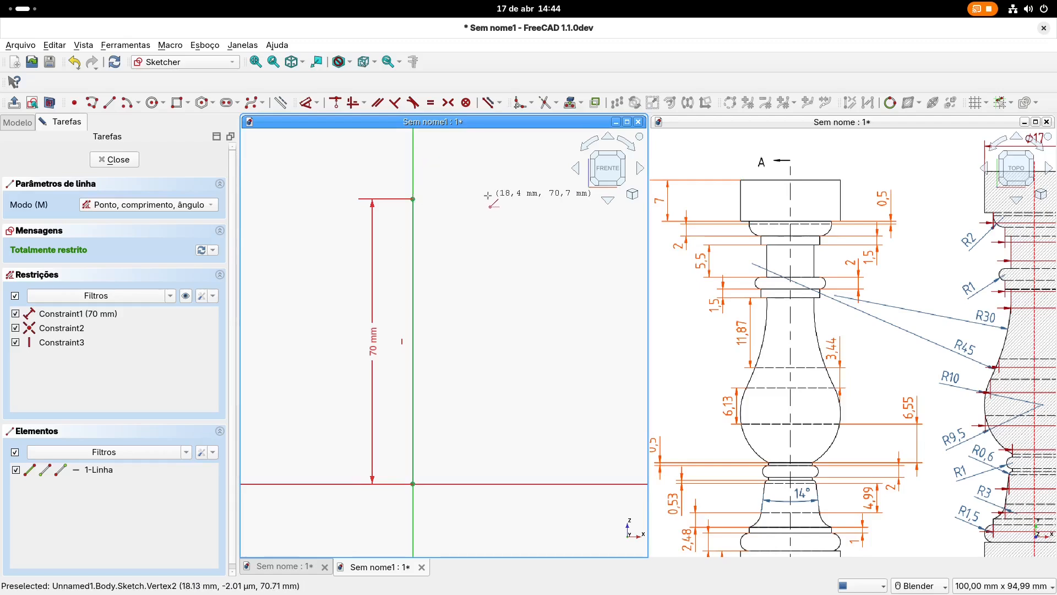
Step: Draw two horizontal lines outward from the vertical line, about 12.6 mm from its upper end and about 11.5 mm from the origin
{"action": "left_click", "coordinate": [414, 197]}
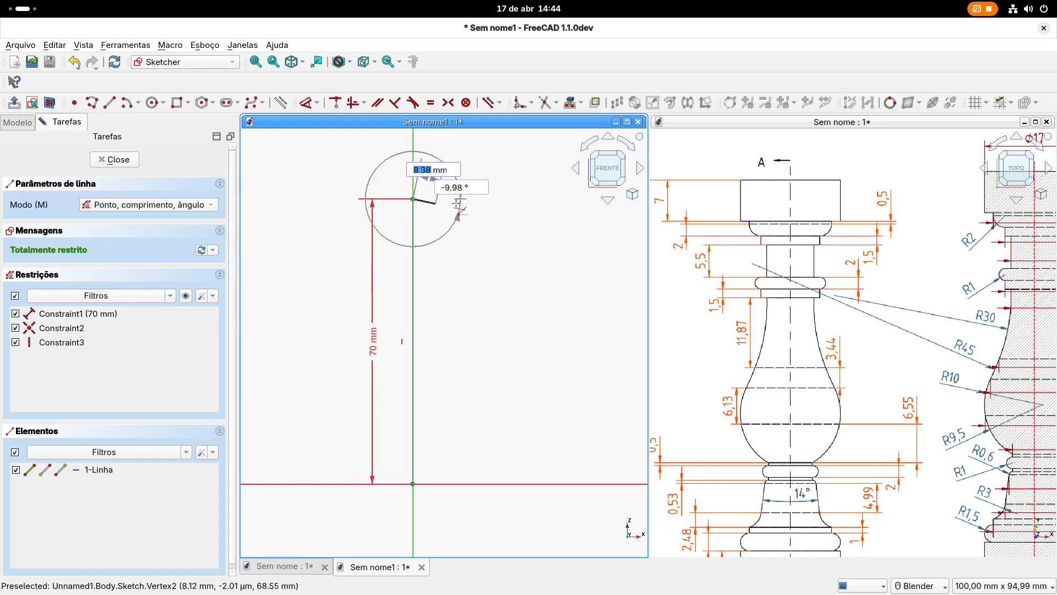
{"action": "left_click", "coordinate": [465, 199]}
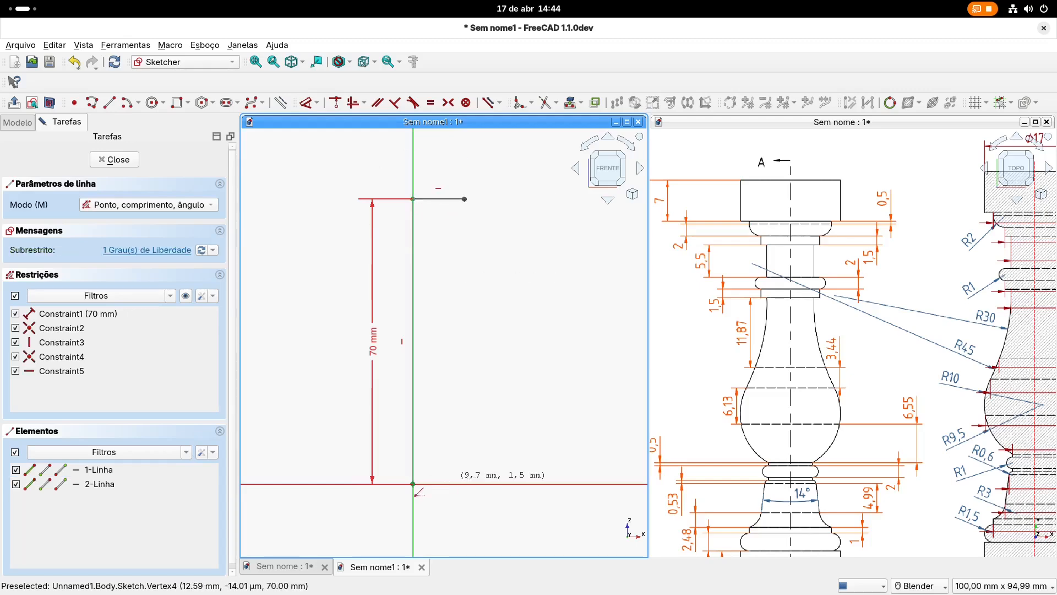
{"action": "left_click", "coordinate": [413, 483]}
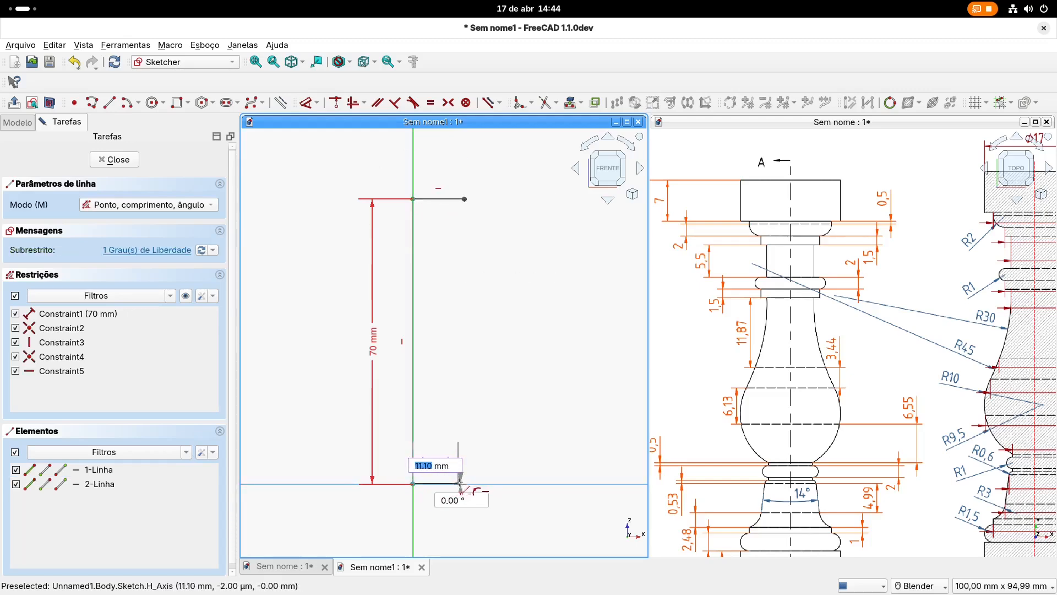
{"action": "left_click", "coordinate": [460, 484]}
{"action": "key", "text": "Escape"}
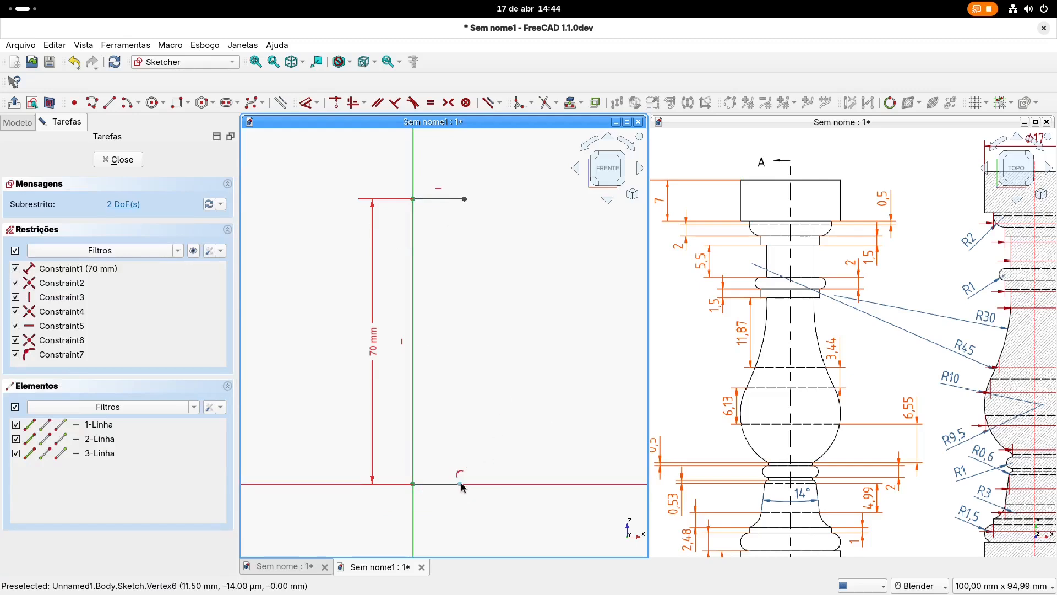
{"action": "left_click", "coordinate": [461, 484]}
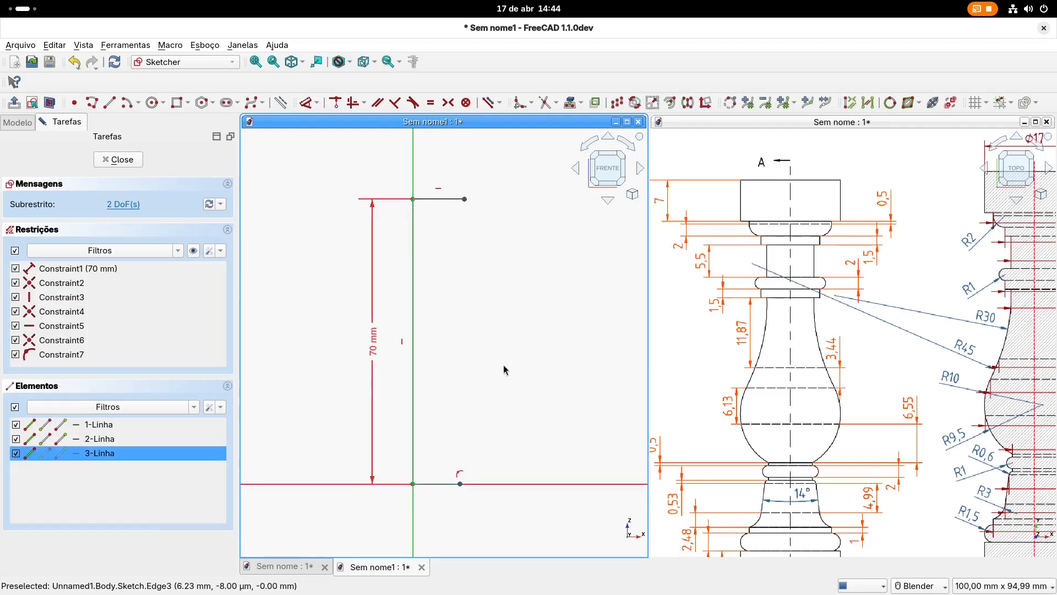
Step: Make the two horizontal lines equal in length, and dimension the one at the origin to 8.5 mm
{"action": "left_click", "coordinate": [438, 199]}
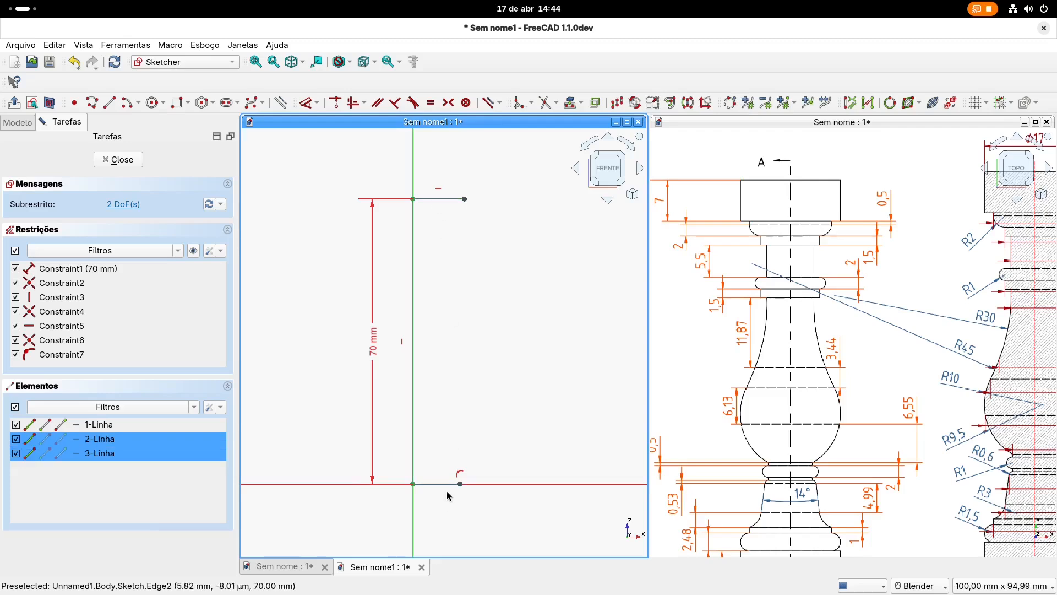
{"action": "left_click", "coordinate": [431, 103]}
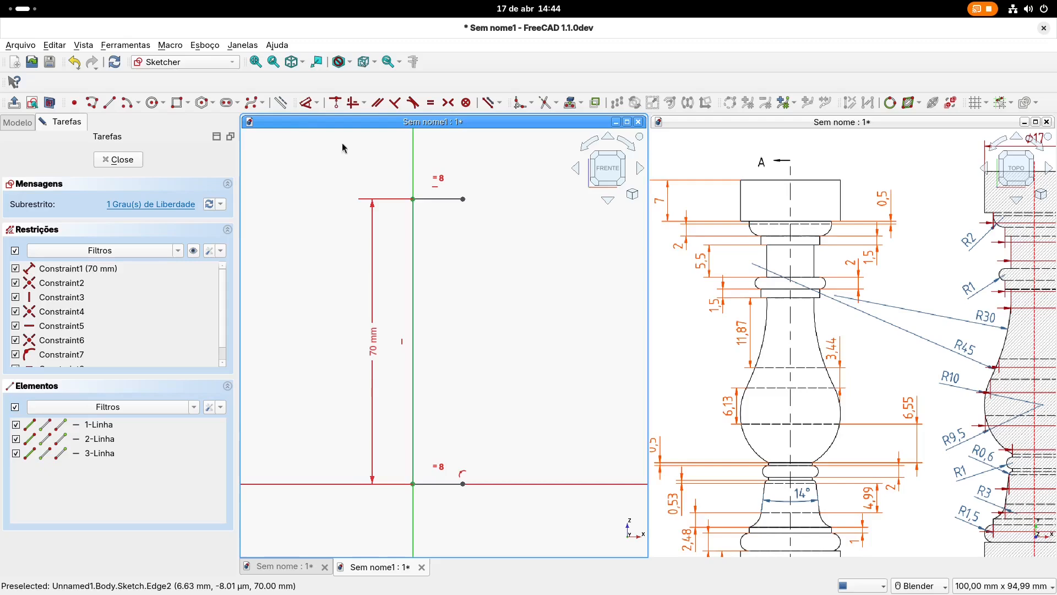
{"action": "left_click", "coordinate": [305, 104]}
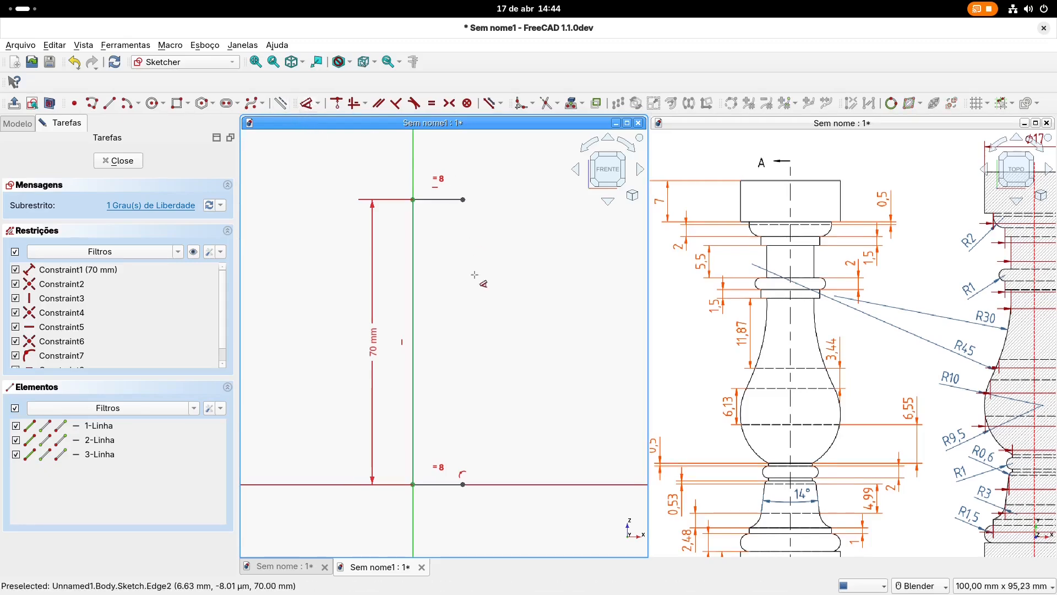
{"action": "left_click", "coordinate": [449, 485]}
{"action": "left_click", "coordinate": [449, 517]}
{"action": "type", "text": "1"}
{"action": "key", "text": "Return"}
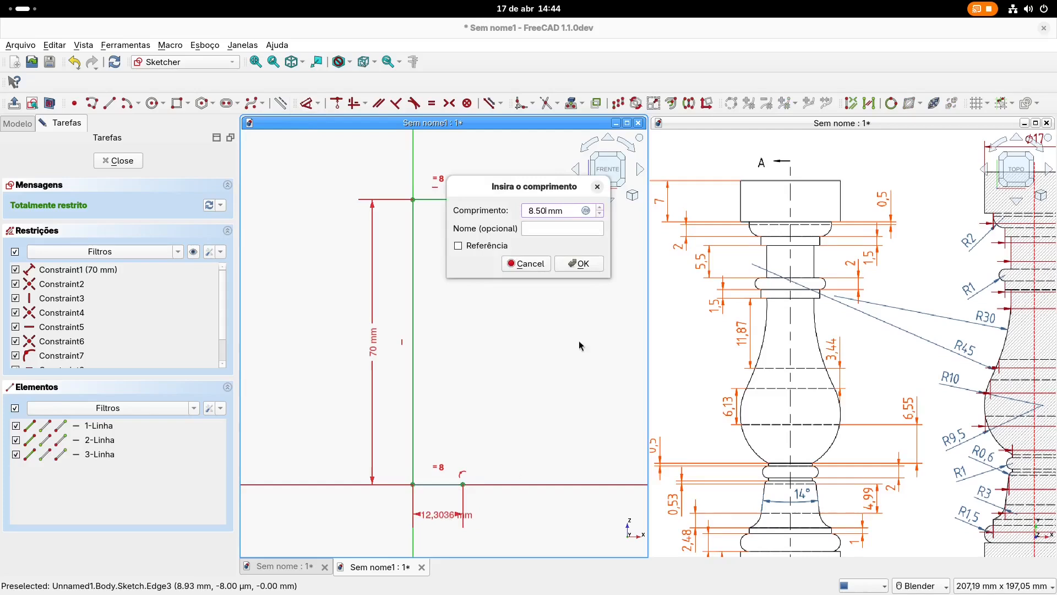
{"action": "left_click", "coordinate": [579, 263]}
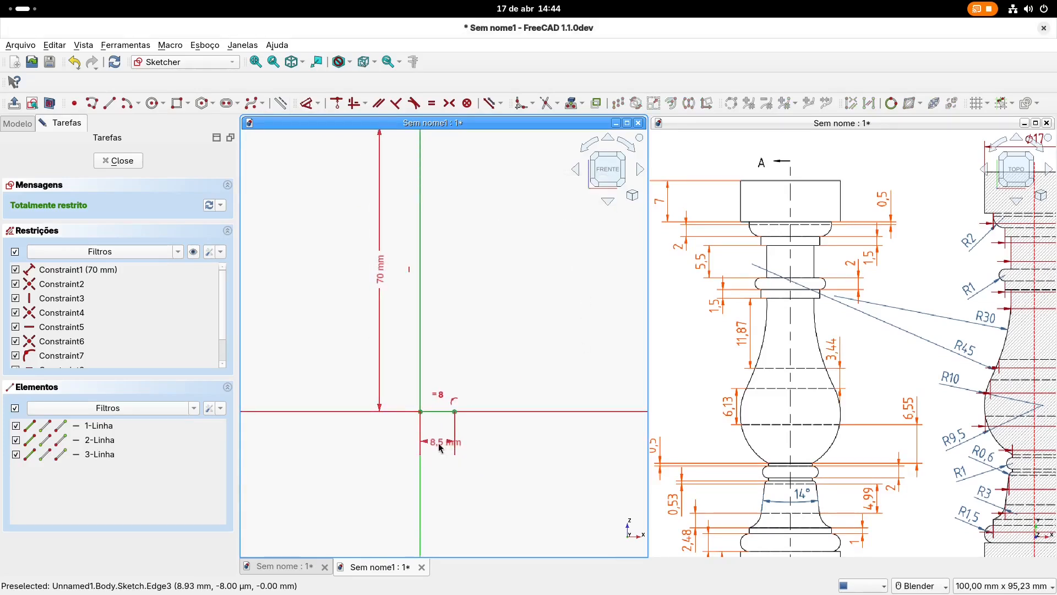
{"action": "scroll", "coordinate": [440, 448], "scroll_direction": "up", "scroll_amount": 3}
{"action": "left_click_drag", "start_coordinate": [443, 447], "coordinate": [552, 422]}
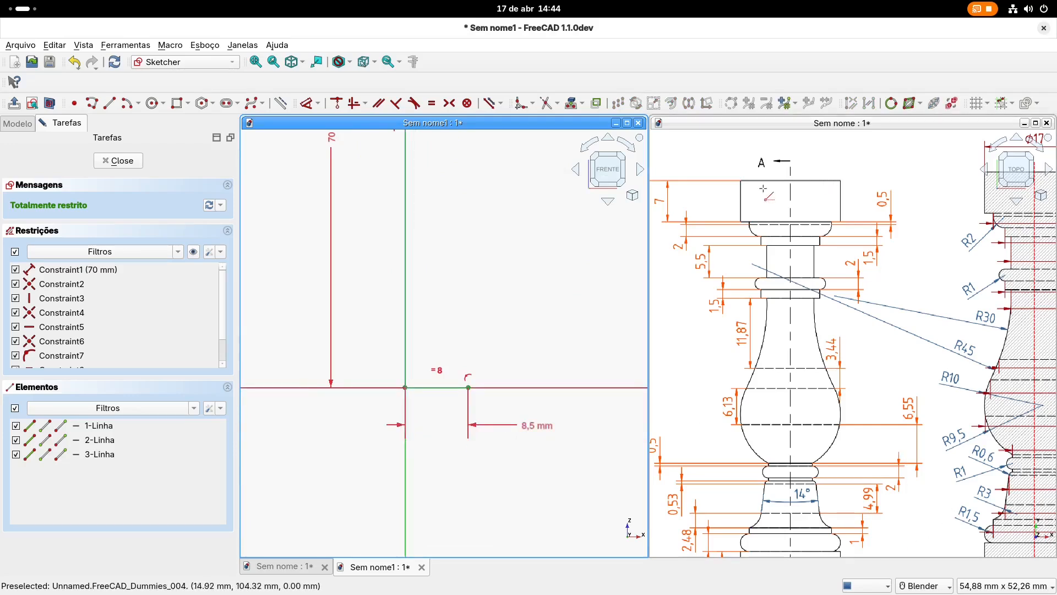
Step: Draw a 7 mm vertical line upward from the outer end of the horizontal line at the origin
{"action": "middle_click_drag", "start_coordinate": [816, 362], "coordinate": [831, 236], "text": "shift"}
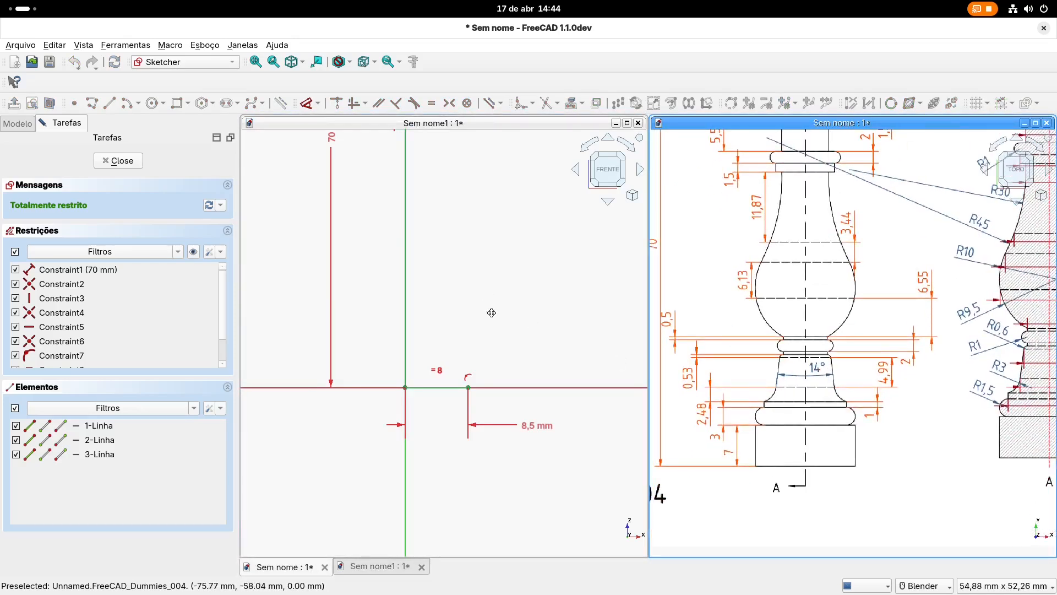
{"action": "middle_click_drag", "start_coordinate": [484, 295], "coordinate": [497, 350], "text": "shift"}
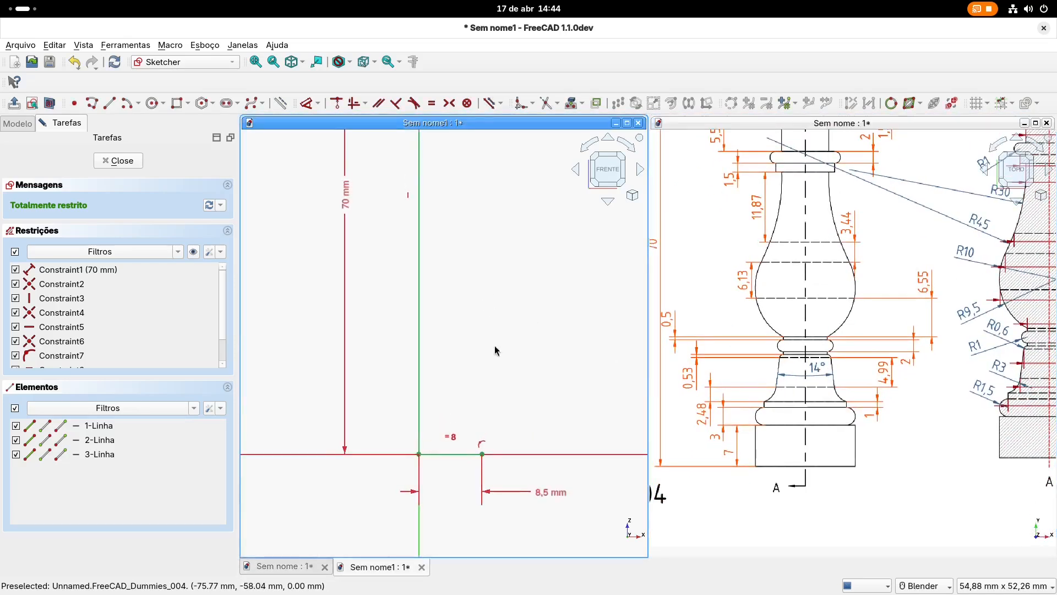
{"action": "left_click", "coordinate": [110, 103]}
{"action": "left_click", "coordinate": [482, 454]}
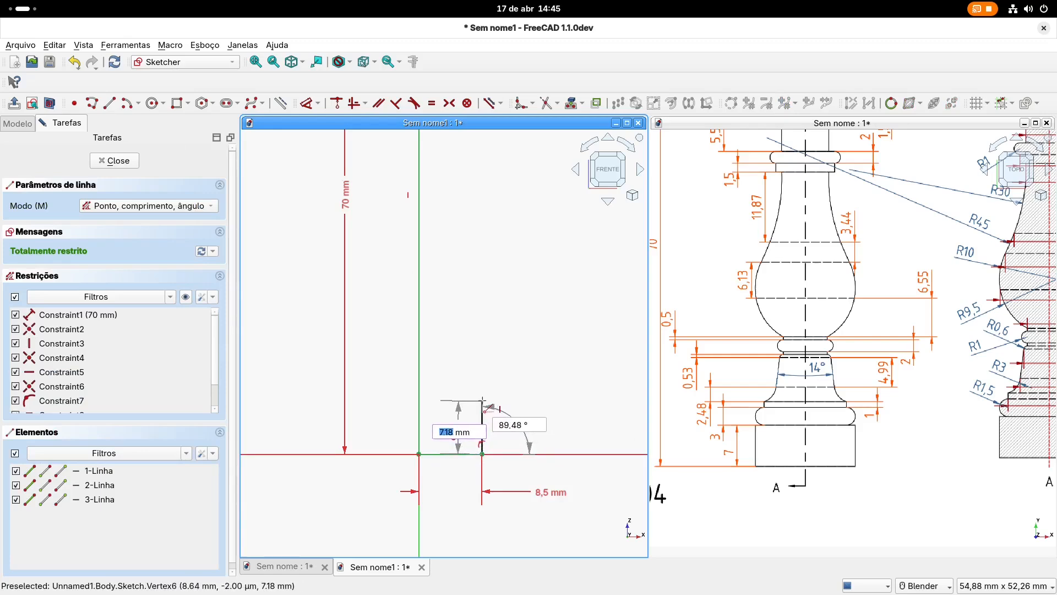
{"action": "type", "text": "7"}
{"action": "key", "text": "Tab"}
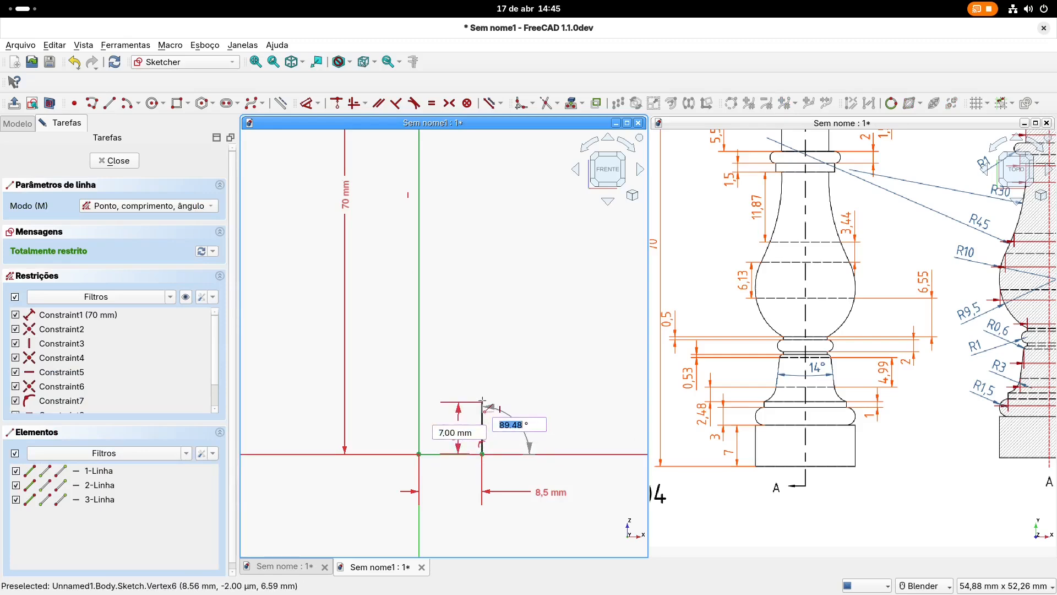
{"action": "left_click", "coordinate": [483, 401]}
Step: Draw a vertical line about 6.9 mm downward from the upper horizontal line's outer end and make it equal to the 7 mm vertical line
{"action": "middle_click_drag", "start_coordinate": [490, 227], "coordinate": [490, 511], "text": "shift"}
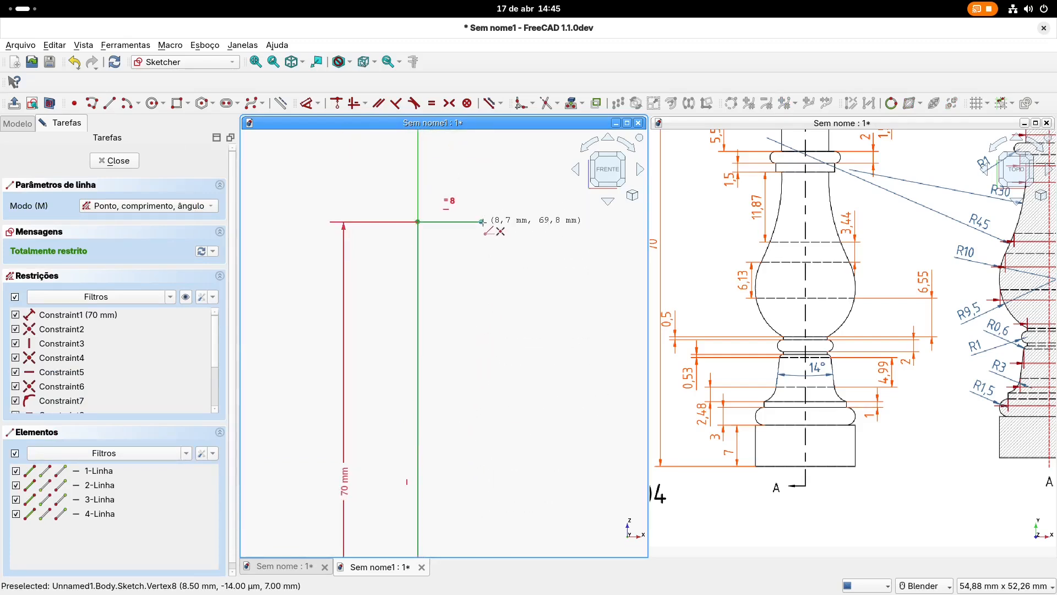
{"action": "left_click", "coordinate": [482, 222]}
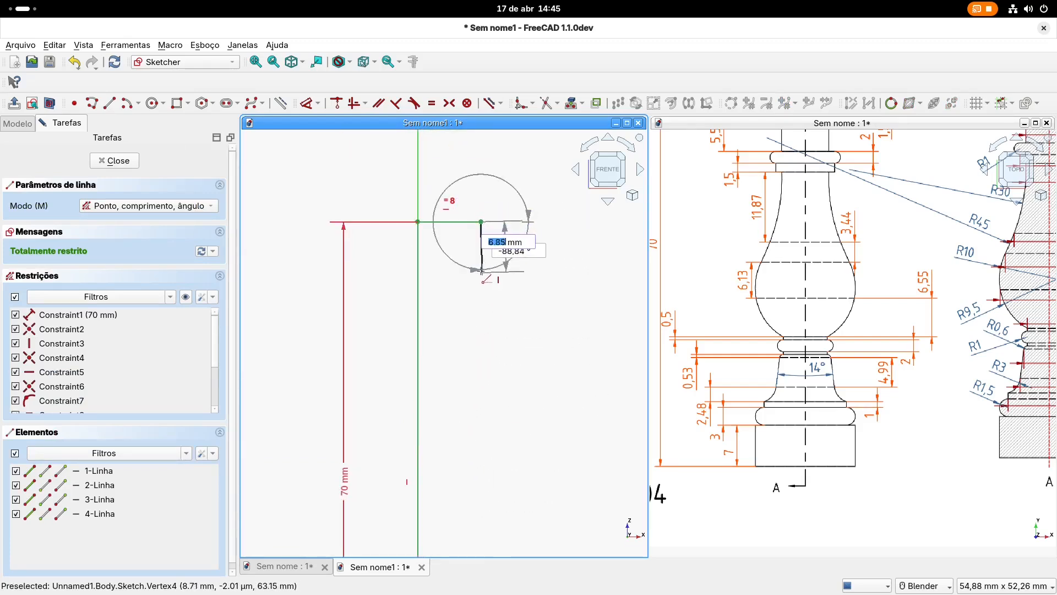
{"action": "left_click", "coordinate": [481, 271]}
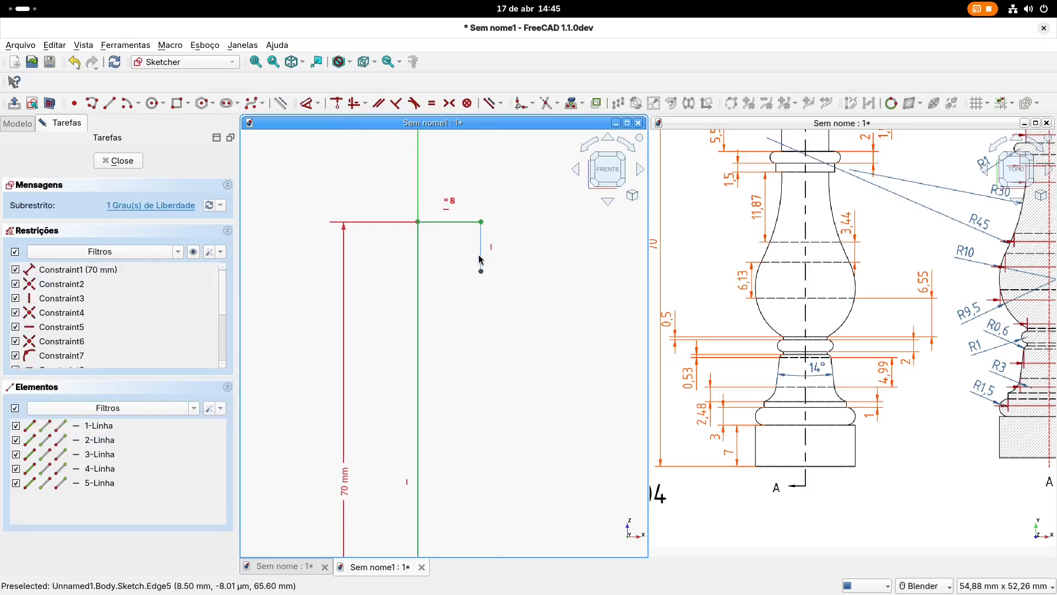
{"action": "left_click", "coordinate": [480, 259]}
{"action": "middle_click_drag", "start_coordinate": [504, 427], "coordinate": [507, 238], "text": "shift"}
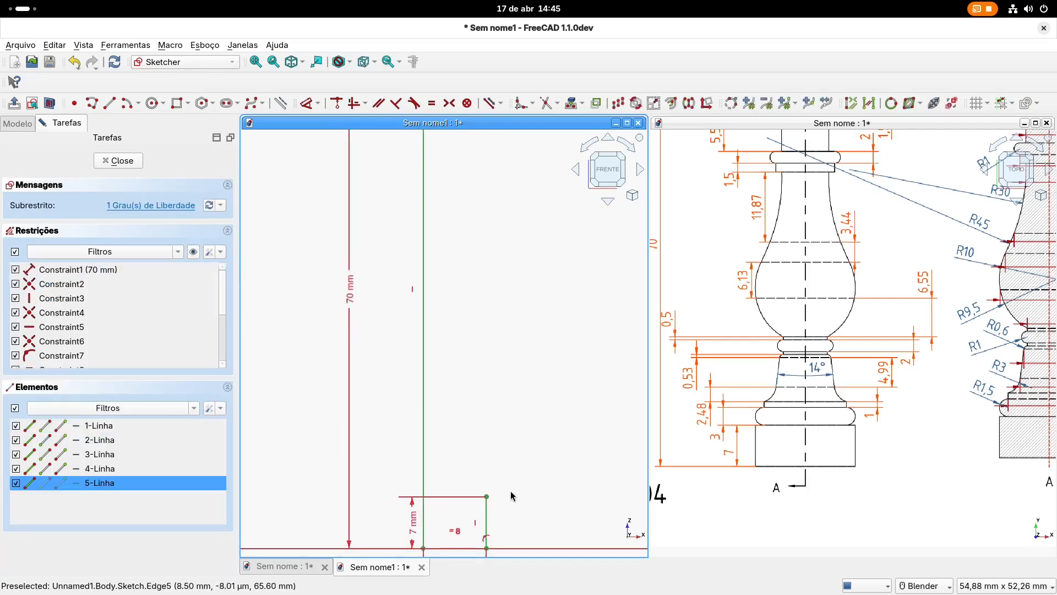
{"action": "left_click", "coordinate": [487, 518]}
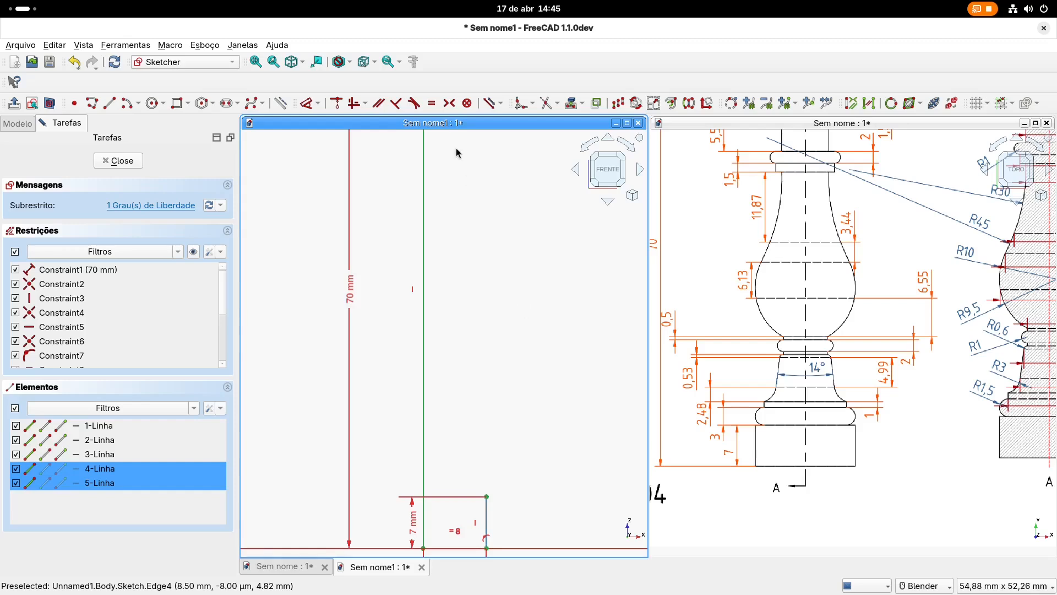
{"action": "left_click", "coordinate": [433, 104]}
Step: Reposition the 7 mm and 8.5 mm dimension labels outside the base outline, below the horizontal axis
{"action": "scroll", "coordinate": [474, 366], "scroll_direction": "down", "scroll_amount": 2}
{"action": "scroll", "coordinate": [483, 296], "scroll_direction": "down", "scroll_amount": 2}
{"action": "scroll", "coordinate": [433, 437], "scroll_direction": "up", "scroll_amount": 2}
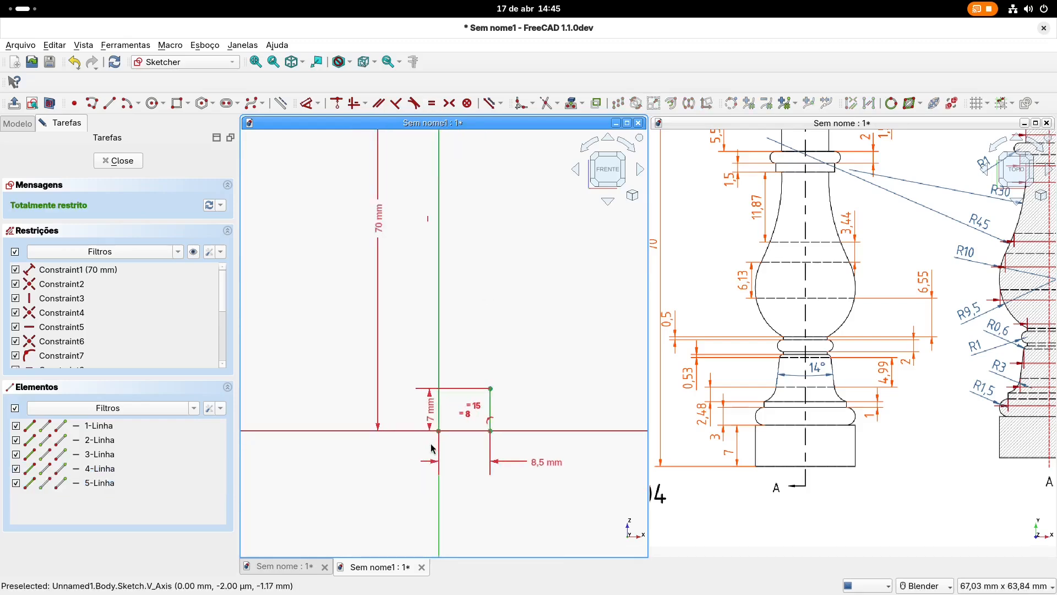
{"action": "left_click_drag", "start_coordinate": [433, 414], "coordinate": [540, 366]}
{"action": "left_click_drag", "start_coordinate": [548, 461], "coordinate": [402, 452]}
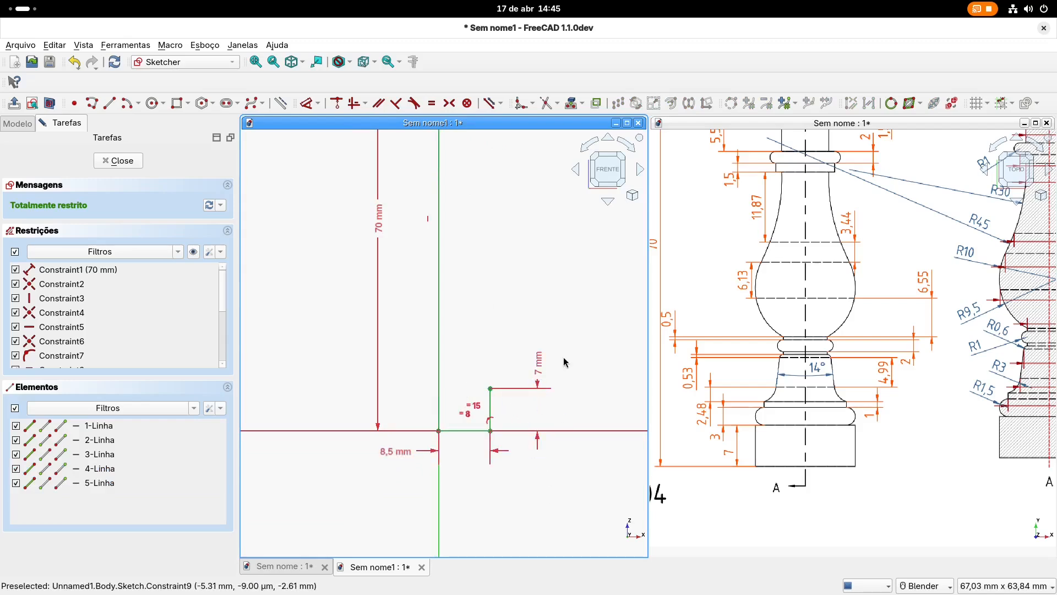
{"action": "left_click_drag", "start_coordinate": [537, 367], "coordinate": [520, 488]}
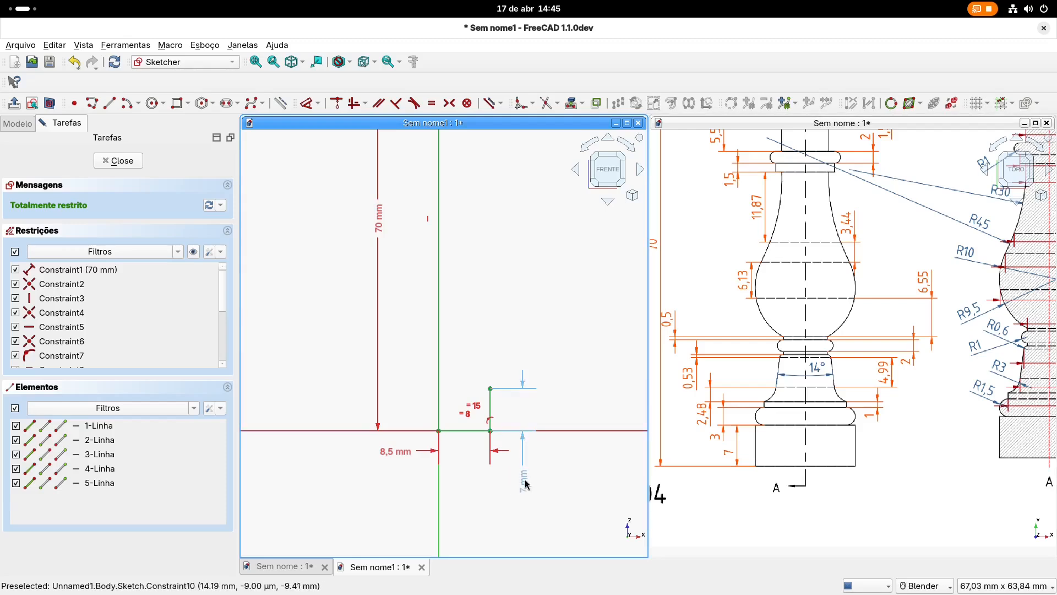
Step: Examine the heights, diameters and radii in the reference drawing, focusing on the baluster's lower mouldings above the base block
{"action": "middle_click_drag", "start_coordinate": [536, 304], "coordinate": [522, 377], "text": "shift"}
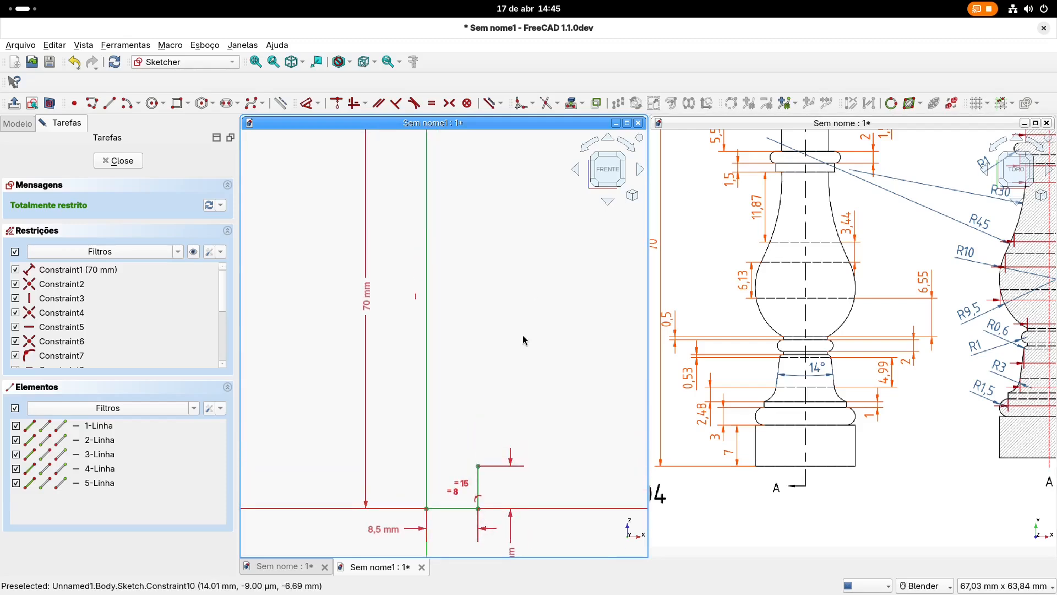
{"action": "scroll", "coordinate": [523, 335], "scroll_direction": "down", "scroll_amount": 1}
{"action": "middle_click_drag", "start_coordinate": [539, 286], "coordinate": [537, 330], "text": "shift"}
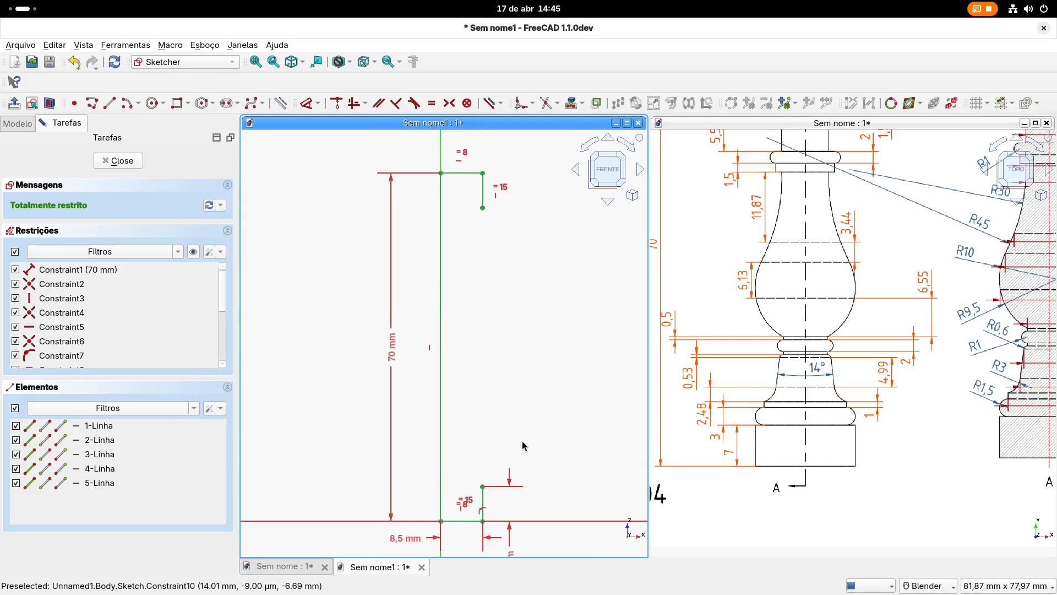
{"action": "scroll", "coordinate": [521, 416], "scroll_direction": "down", "scroll_amount": 1}
{"action": "middle_click_drag", "start_coordinate": [521, 416], "coordinate": [519, 397], "text": "shift"}
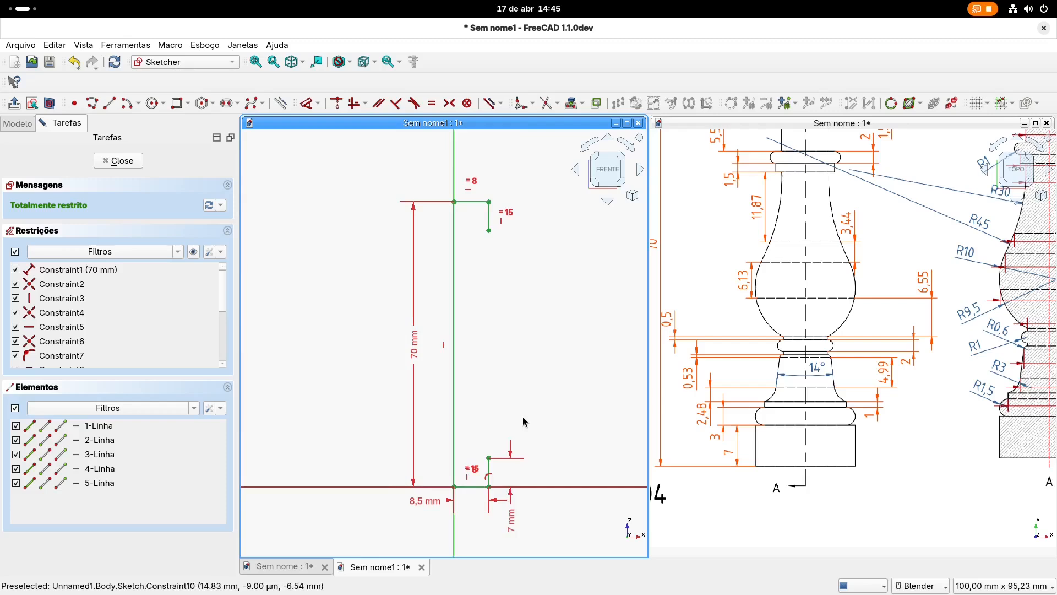
{"action": "middle_click_drag", "start_coordinate": [508, 357], "coordinate": [506, 349], "text": "shift"}
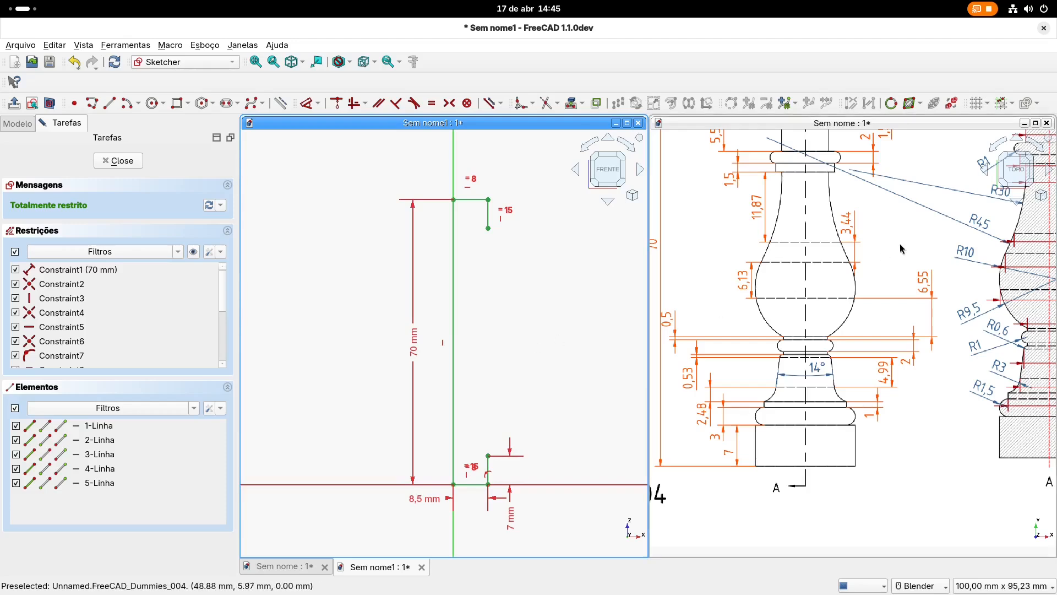
{"action": "middle_click_drag", "start_coordinate": [896, 253], "coordinate": [888, 367], "text": "shift"}
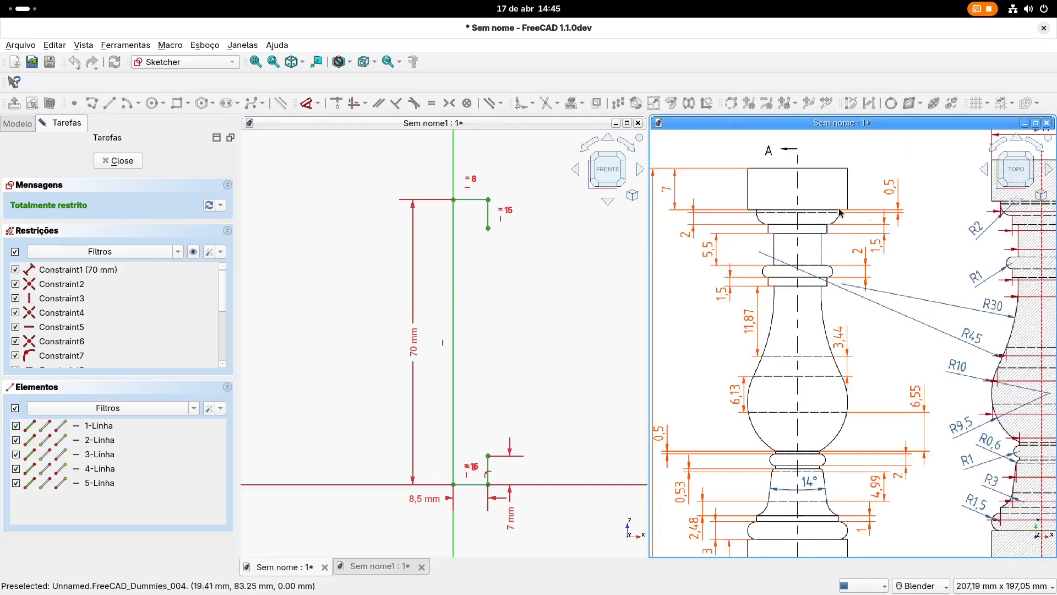
{"action": "middle_click_drag", "start_coordinate": [896, 232], "coordinate": [710, 231], "text": "shift"}
{"action": "middle_click_drag", "start_coordinate": [903, 418], "coordinate": [897, 401], "text": "shift"}
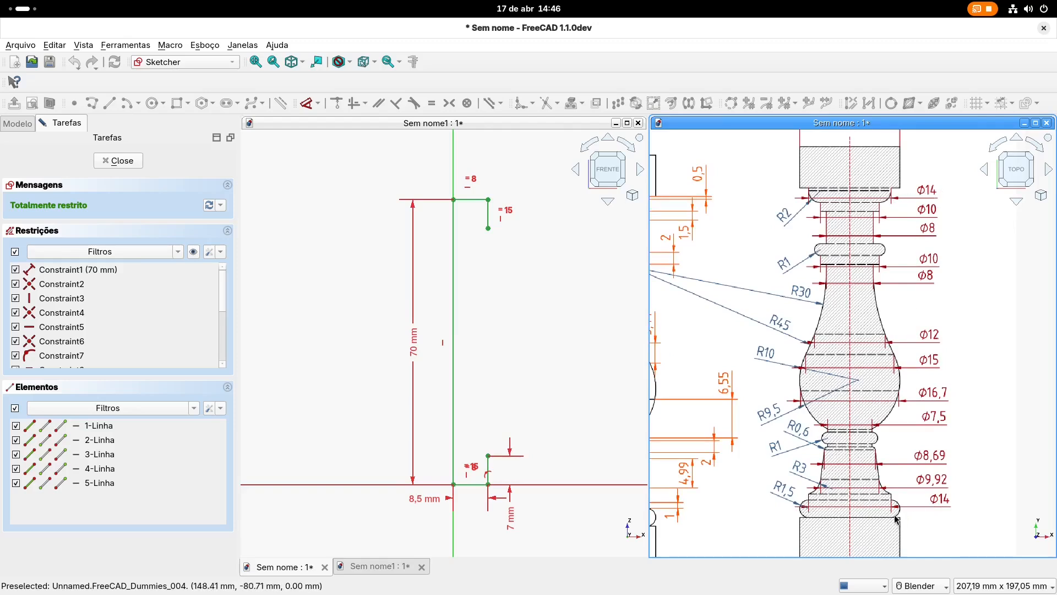
{"action": "scroll", "coordinate": [895, 520], "scroll_direction": "up", "scroll_amount": 4}
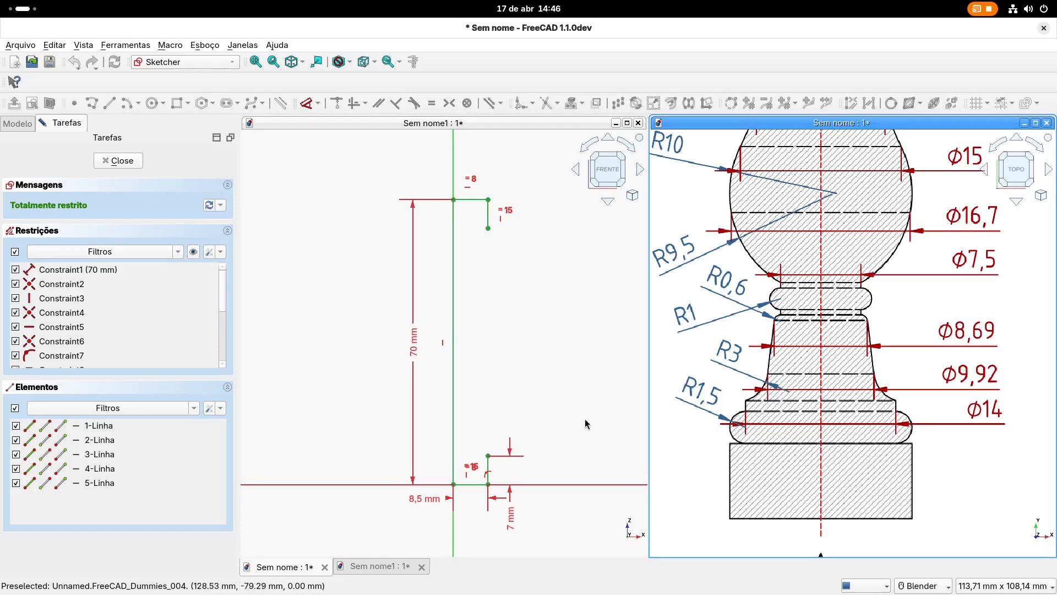
Step: Draw a horizontal line about 4.5 mm inward from the upper end of the base block's 7 mm vertical line
{"action": "scroll", "coordinate": [512, 407], "scroll_direction": "up", "scroll_amount": 2}
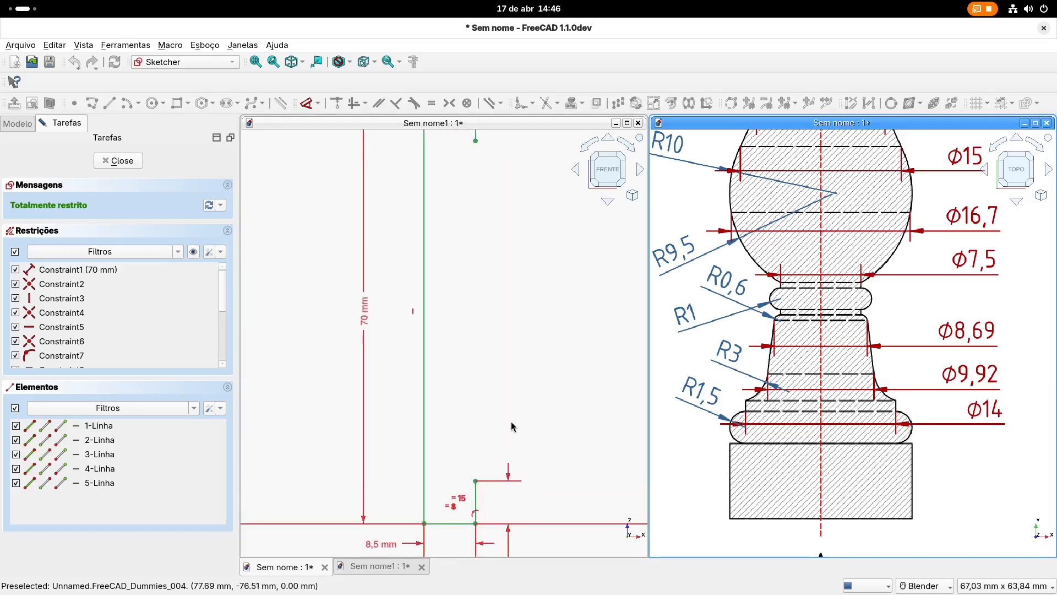
{"action": "middle_click_drag", "start_coordinate": [512, 422], "coordinate": [537, 361], "text": "shift"}
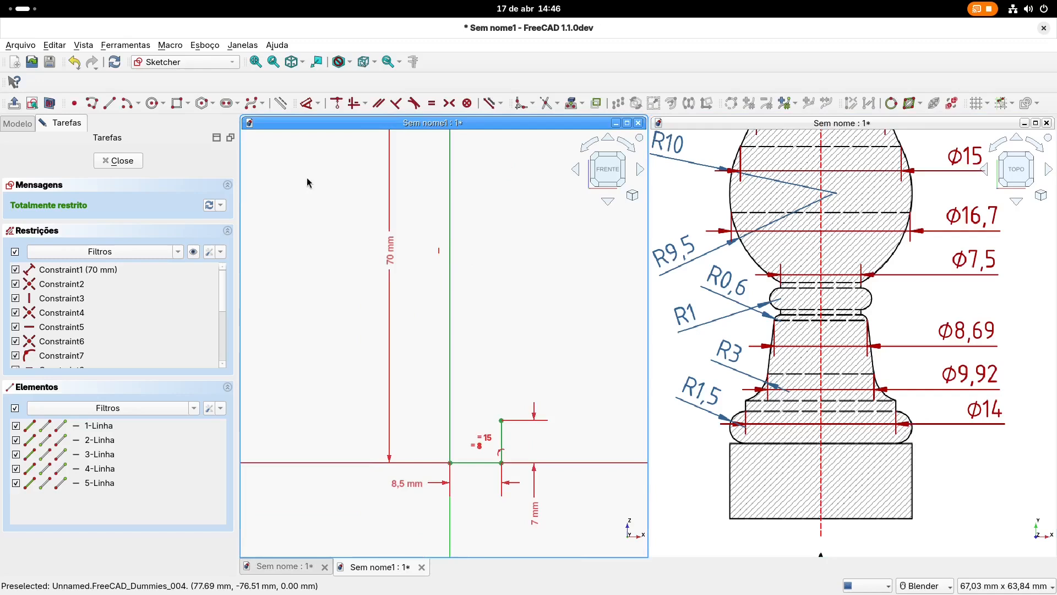
{"action": "left_click", "coordinate": [109, 102]}
{"action": "scroll", "coordinate": [505, 413], "scroll_direction": "up", "scroll_amount": 3}
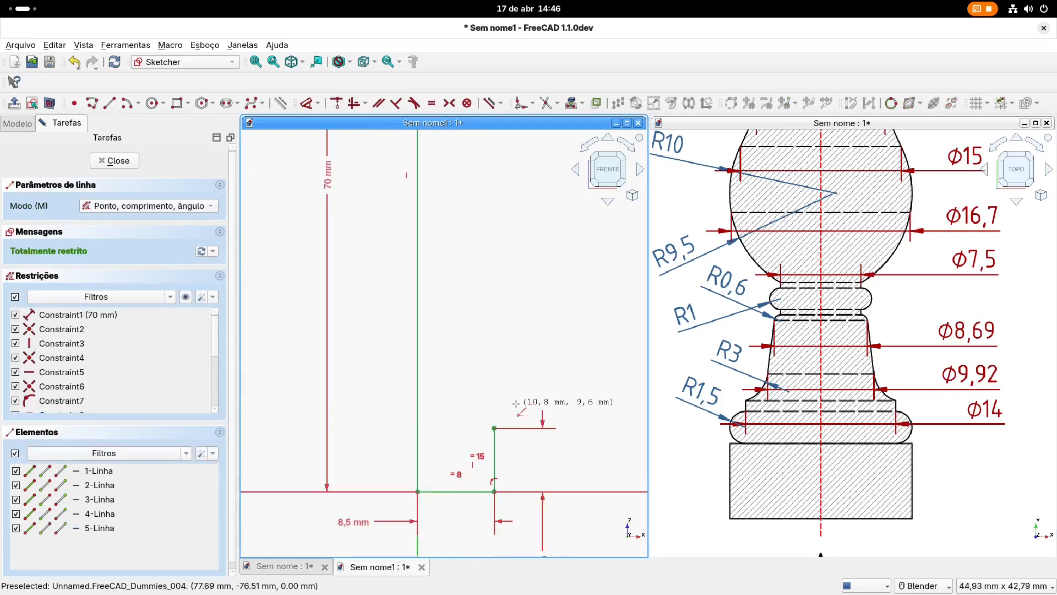
{"action": "middle_click_drag", "start_coordinate": [528, 378], "coordinate": [571, 338], "text": "shift"}
{"action": "left_click", "coordinate": [538, 385]}
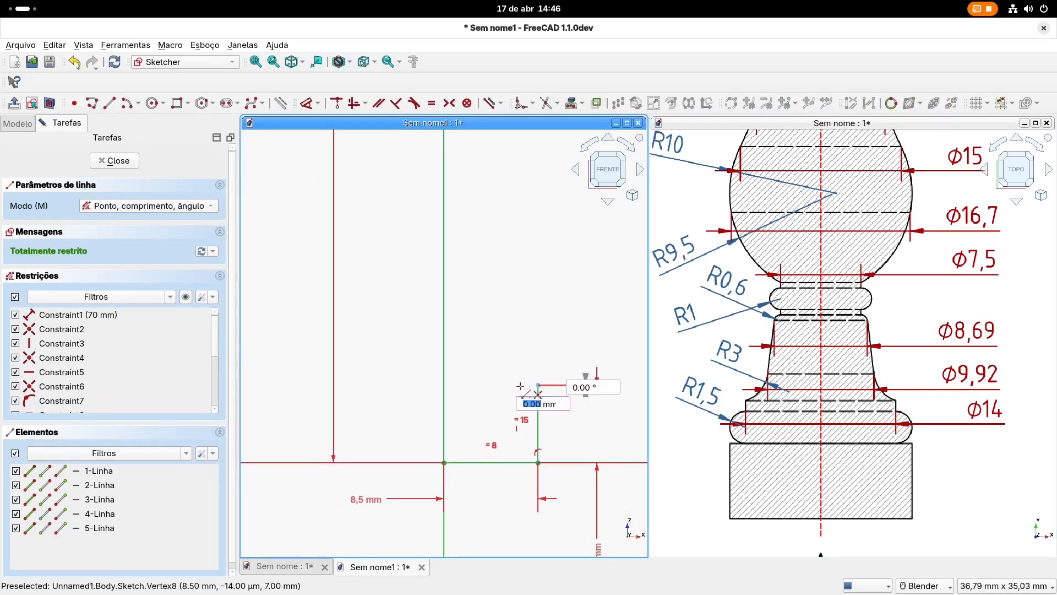
{"action": "left_click", "coordinate": [487, 385]}
{"action": "key", "text": "Escape"}
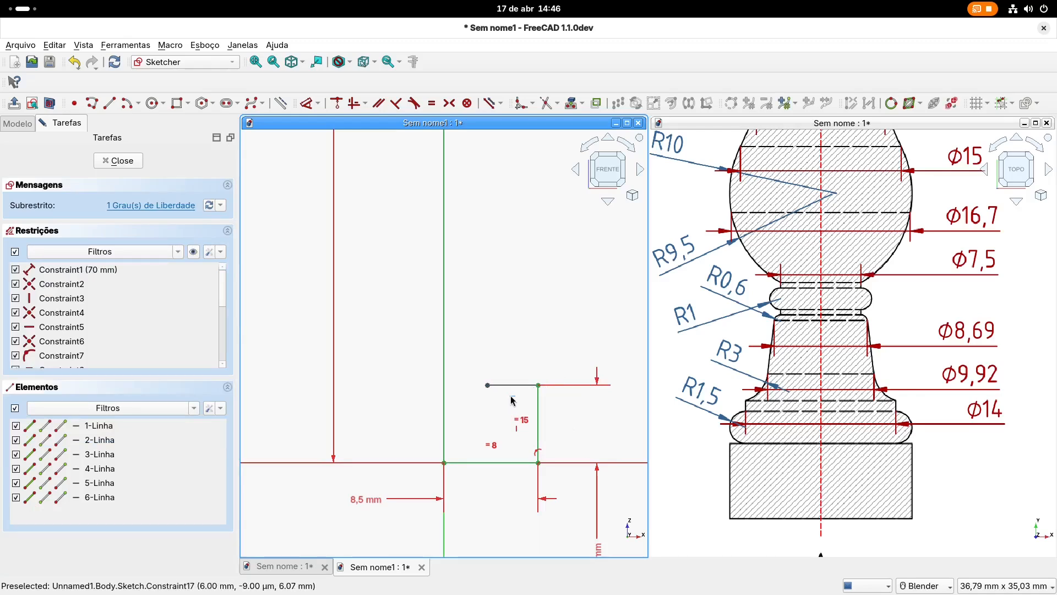
Step: Draw an outward-bulging three-point arc rising about 4.4 mm from the inner end of the horizontal line above the base block
{"action": "middle_click_drag", "start_coordinate": [522, 344], "coordinate": [517, 377], "text": "shift"}
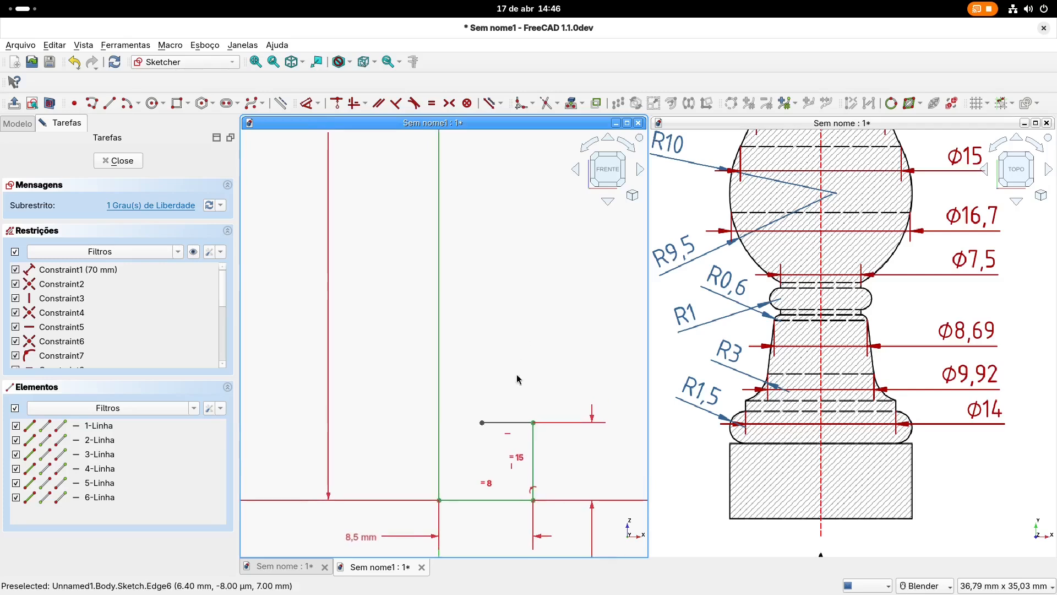
{"action": "left_click", "coordinate": [154, 104]}
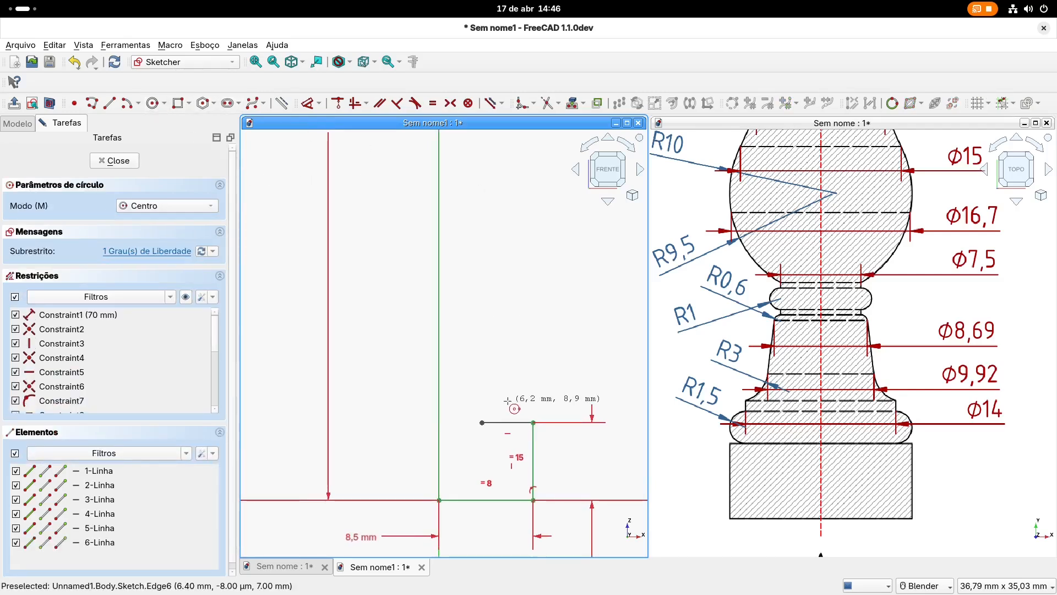
{"action": "left_click", "coordinate": [138, 104]}
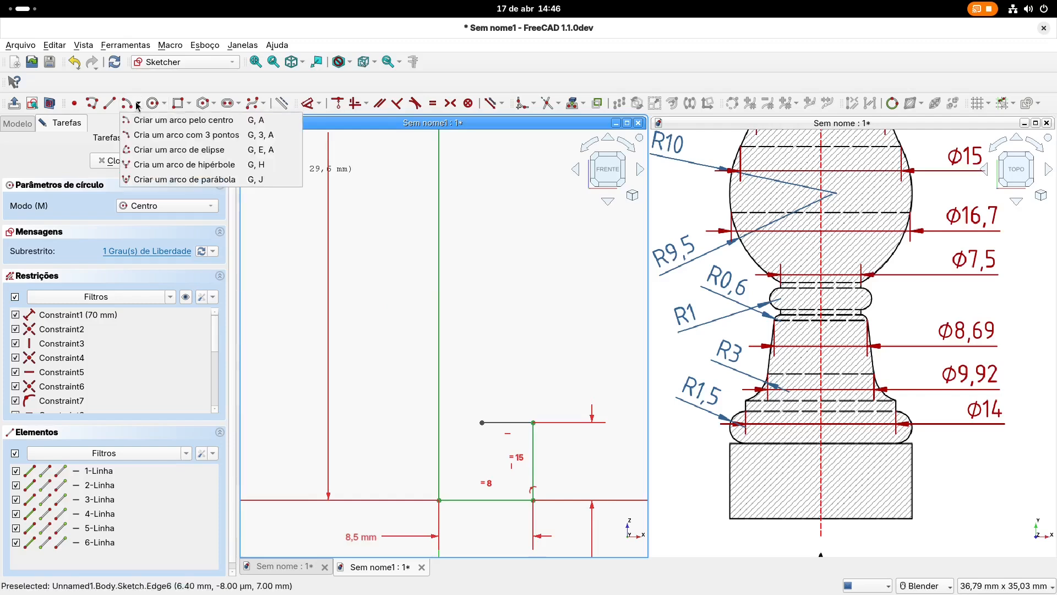
{"action": "left_click", "coordinate": [143, 135]}
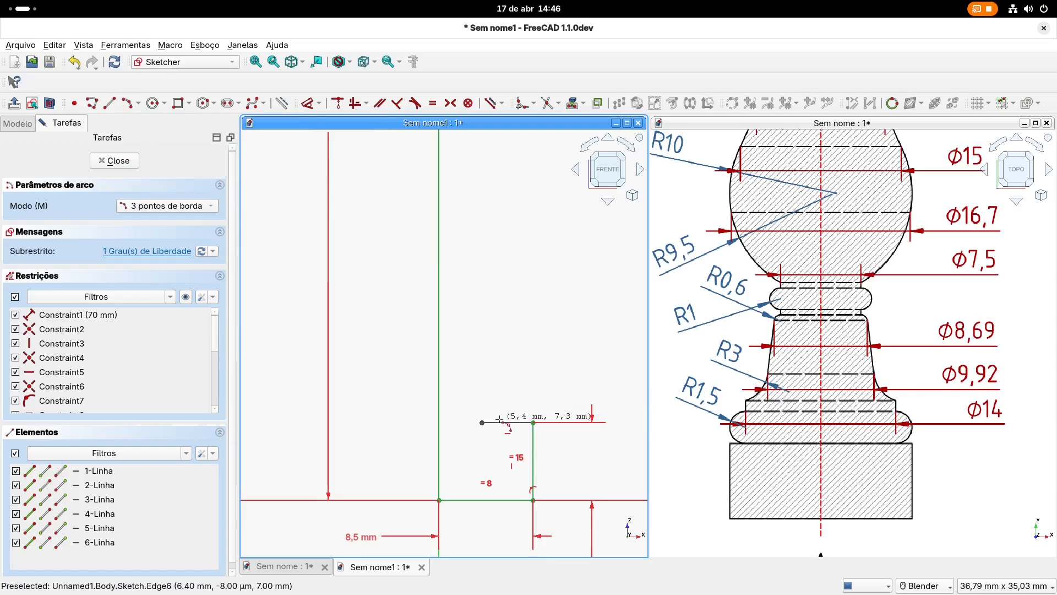
{"action": "left_click", "coordinate": [482, 422]}
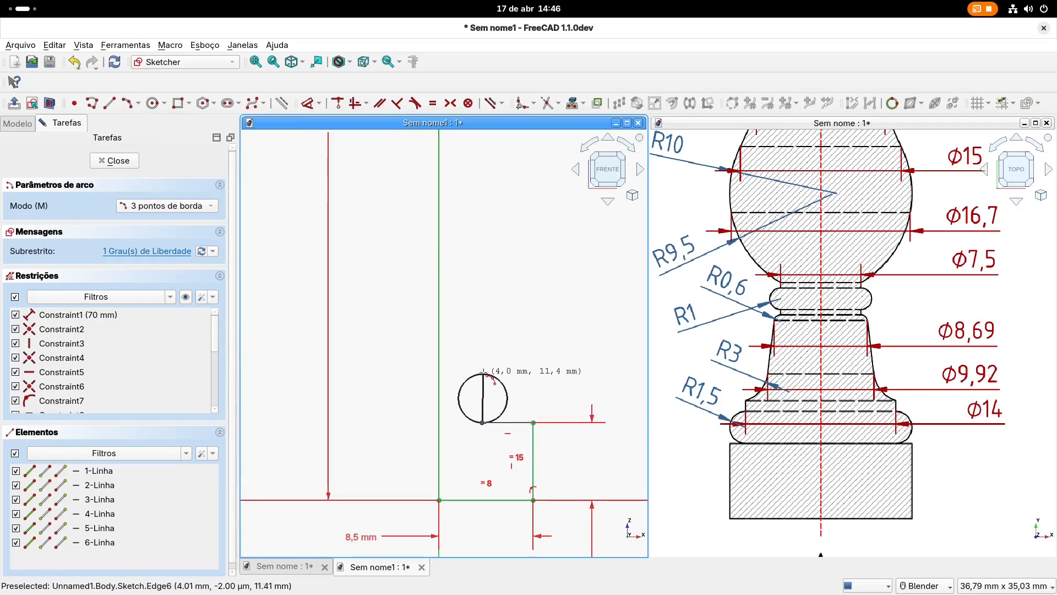
{"action": "left_click", "coordinate": [483, 373]}
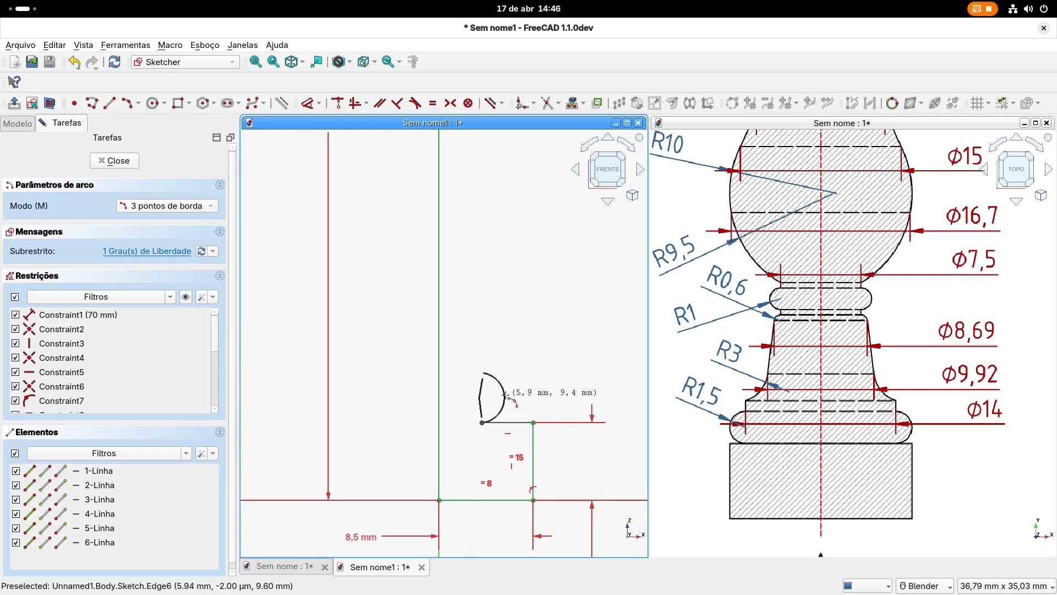
{"action": "left_click", "coordinate": [544, 364]}
{"action": "scroll", "coordinate": [543, 363], "scroll_direction": "up", "scroll_amount": 1}
{"action": "scroll", "coordinate": [544, 362], "scroll_direction": "up", "scroll_amount": 3}
{"action": "middle_click_drag", "start_coordinate": [519, 369], "coordinate": [519, 298], "text": "shift"}
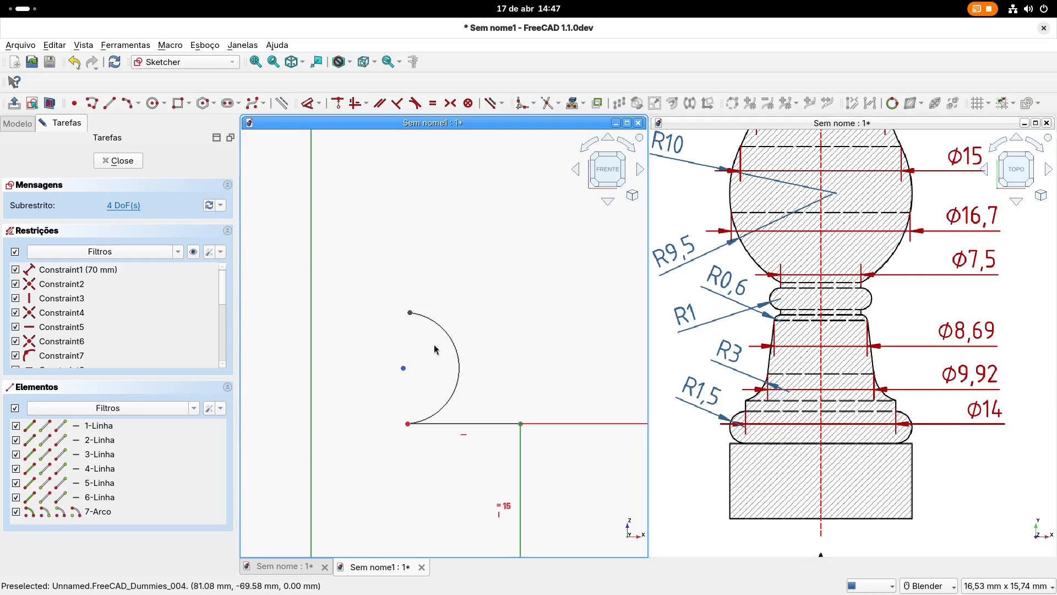
Step: Examine the moulding heights just above the base block in the reference drawing's front view and compare them with the sketched arc
{"action": "scroll", "coordinate": [901, 445], "scroll_direction": "down", "scroll_amount": 2}
{"action": "middle_click_drag", "start_coordinate": [698, 429], "coordinate": [848, 415], "text": "shift"}
{"action": "middle_click_drag", "start_coordinate": [727, 444], "coordinate": [823, 426], "text": "shift"}
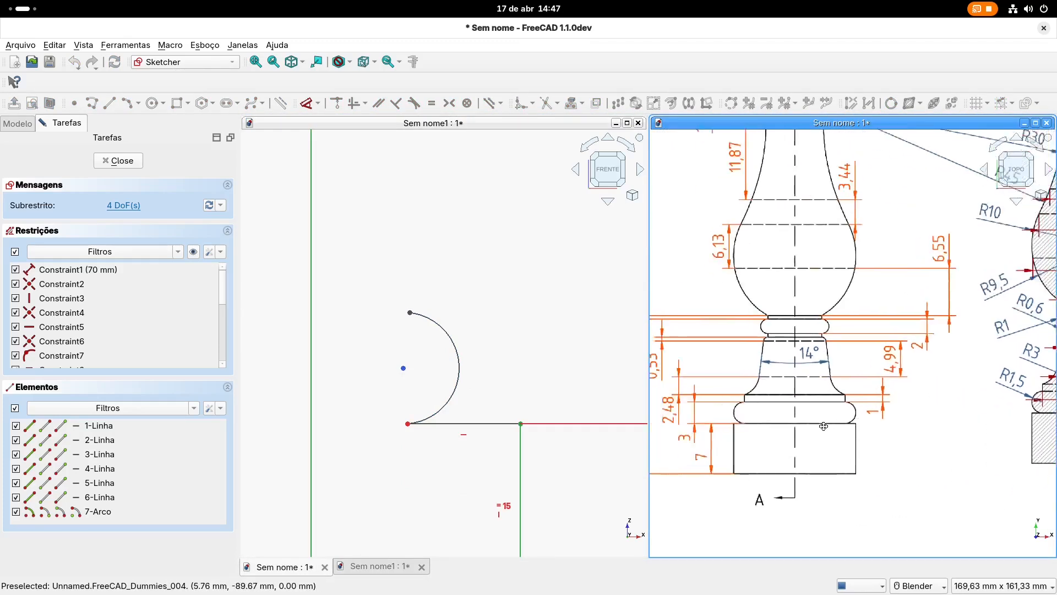
{"action": "scroll", "coordinate": [731, 395], "scroll_direction": "up", "scroll_amount": 1}
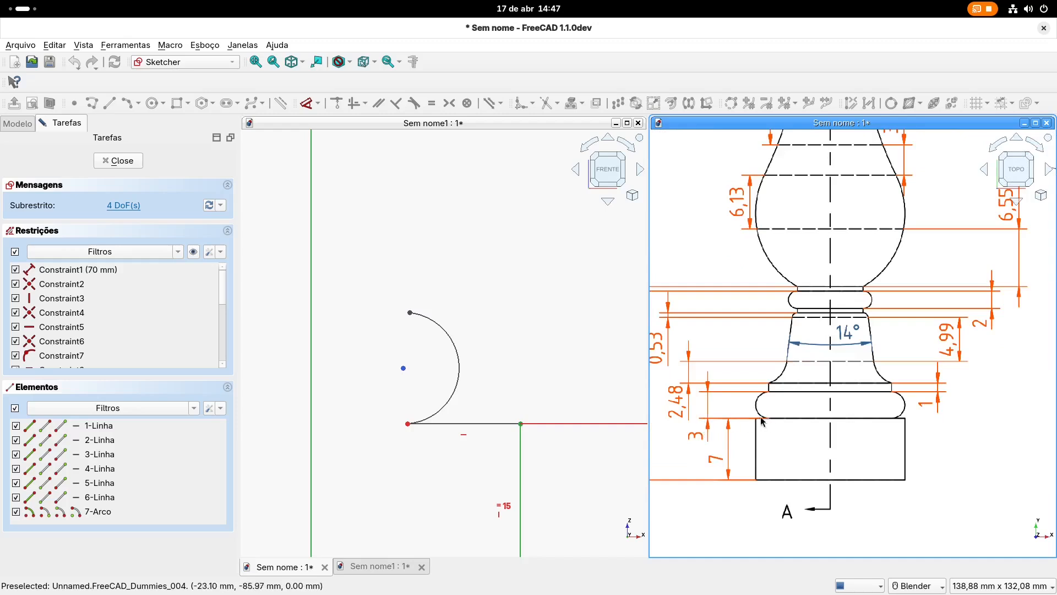
{"action": "left_click", "coordinate": [464, 343]}
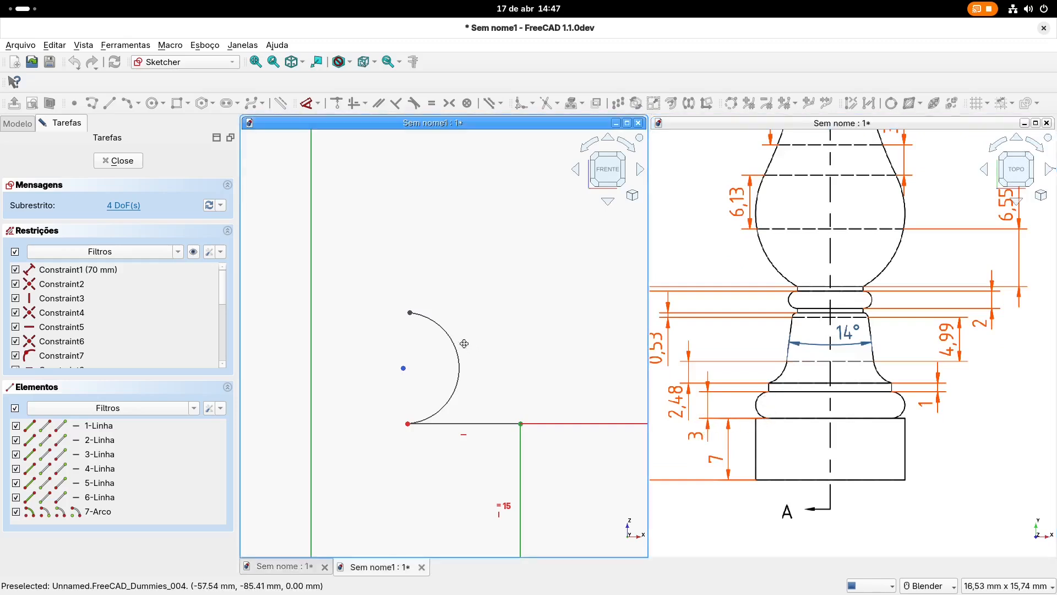
{"action": "middle_click_drag", "start_coordinate": [464, 343], "coordinate": [453, 344], "text": "shift"}
{"action": "middle_click_drag", "start_coordinate": [421, 266], "coordinate": [388, 253], "text": "shift"}
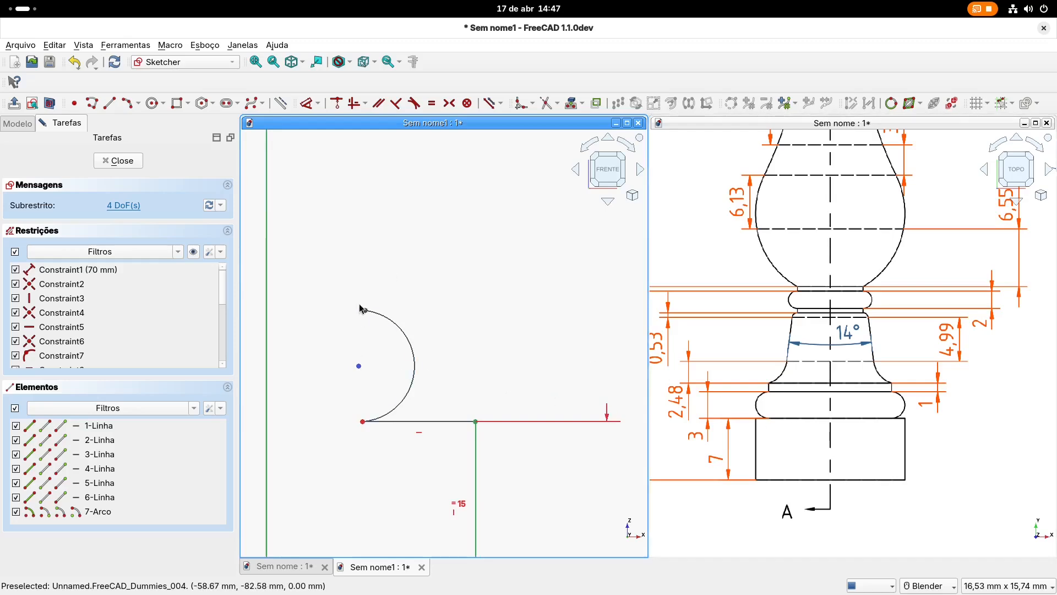
{"action": "middle_click_drag", "start_coordinate": [371, 322], "coordinate": [406, 330], "text": "shift"}
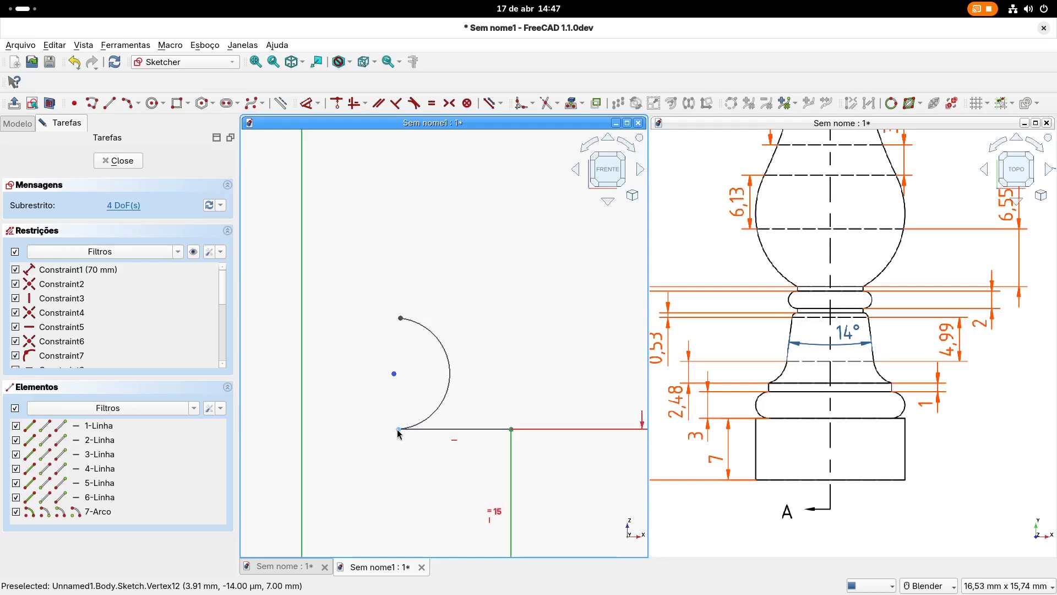
Step: Align the arc's lower end, centre and upper end vertically, and shift the arc slightly outward by its centre
{"action": "left_click", "coordinate": [400, 432]}
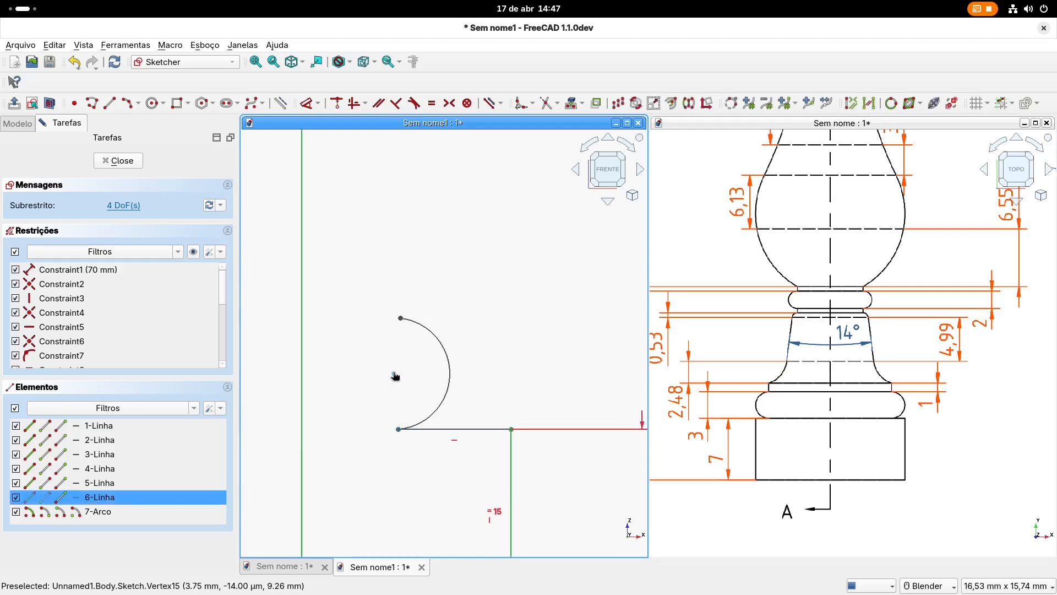
{"action": "left_click", "coordinate": [396, 376]}
{"action": "left_click", "coordinate": [353, 103]}
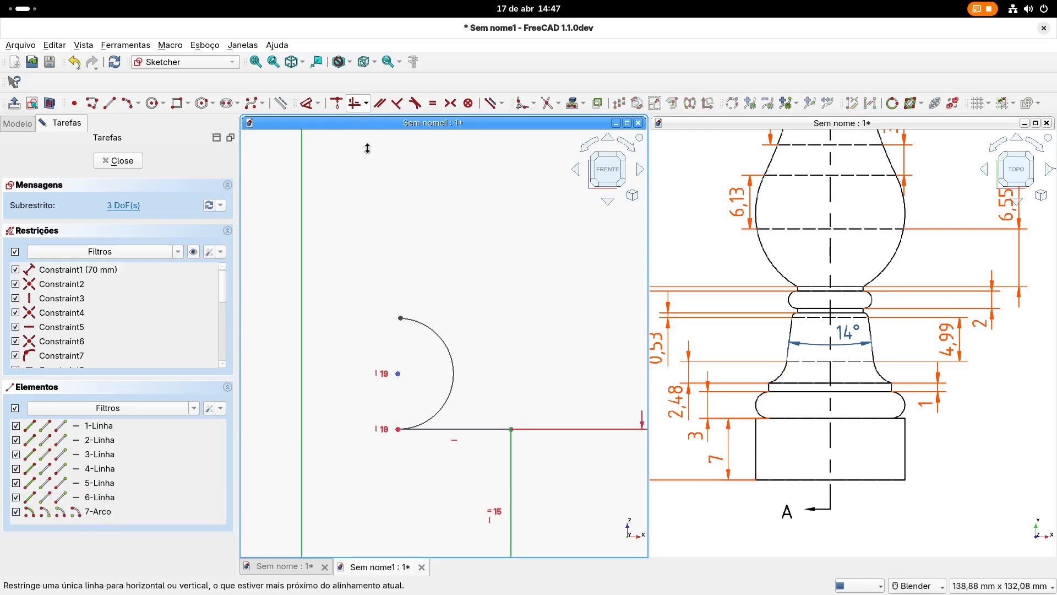
{"action": "left_click", "coordinate": [397, 373]}
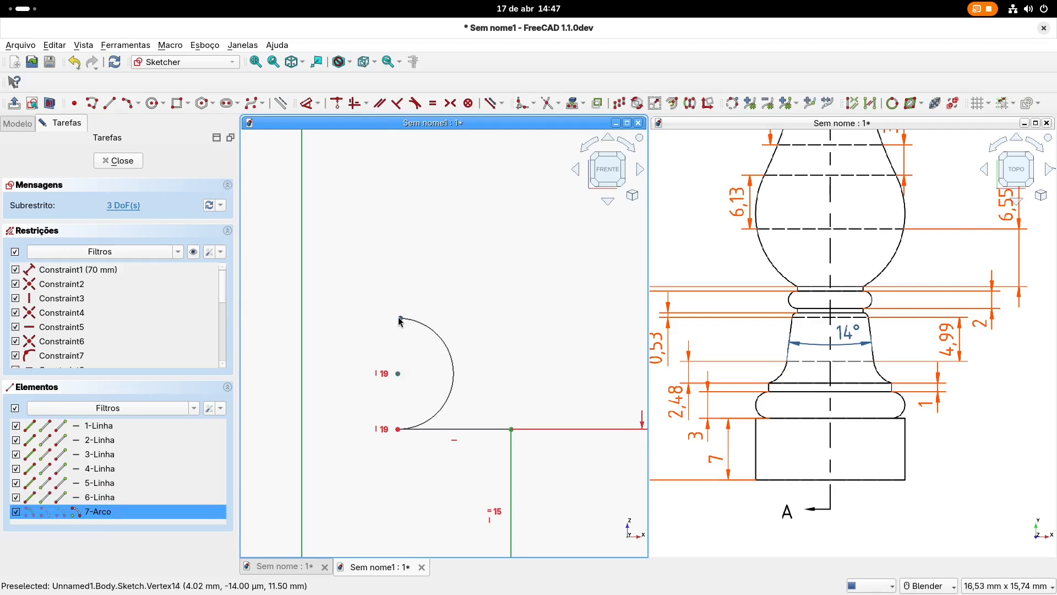
{"action": "key", "text": "Escape"}
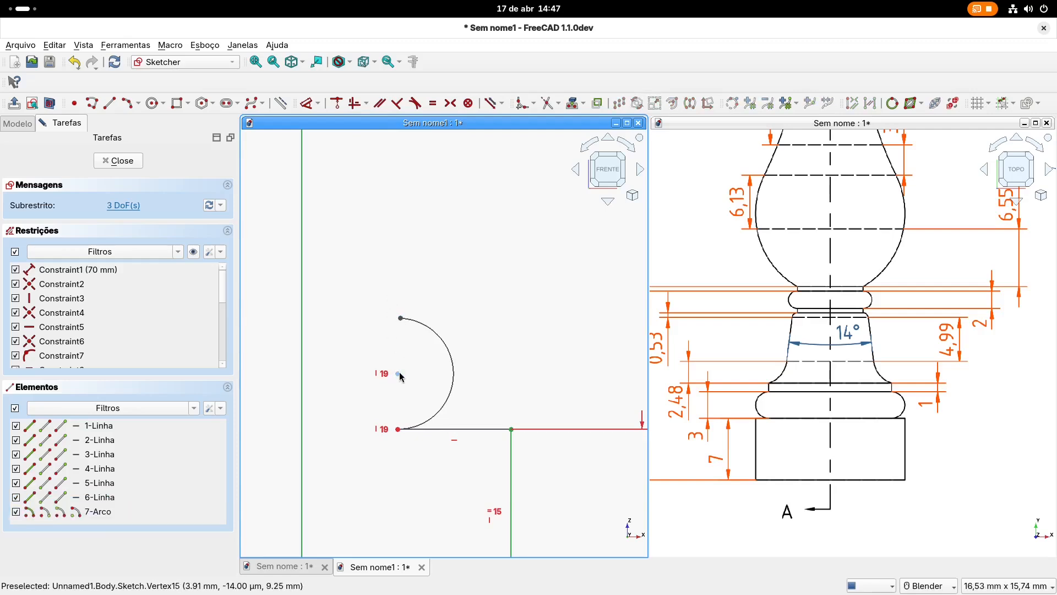
{"action": "left_click", "coordinate": [401, 320]}
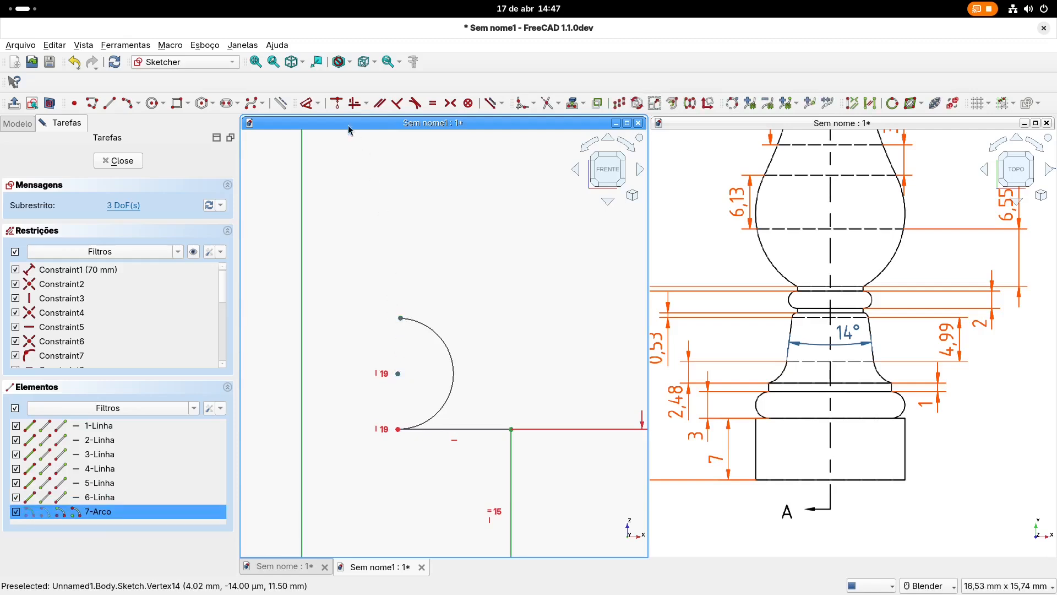
{"action": "left_click", "coordinate": [355, 103]}
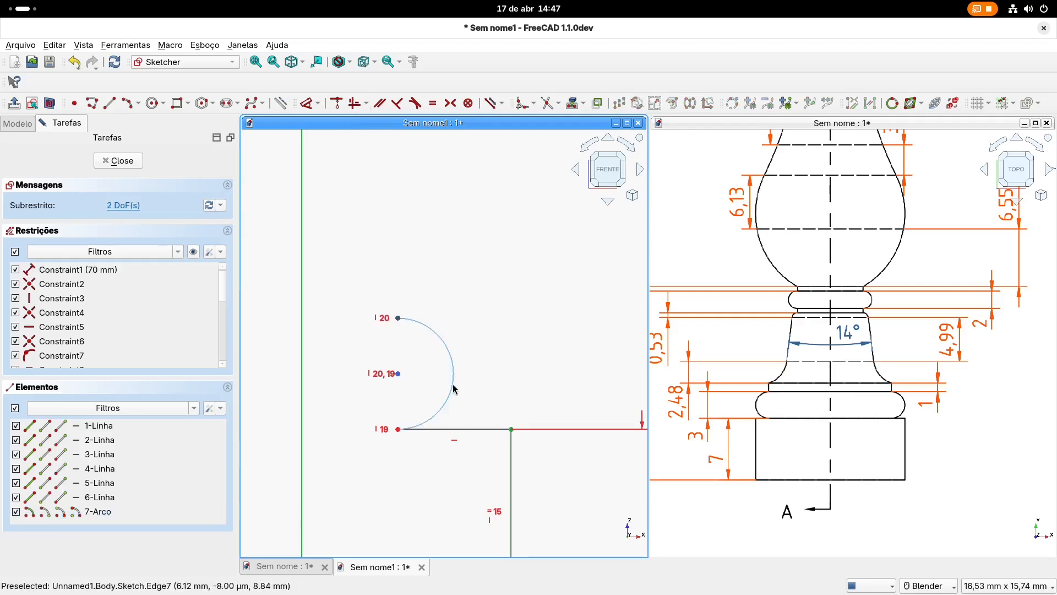
{"action": "mouse_move", "coordinate": [398, 374]}
{"action": "left_mouse_down"}
{"action": "mouse_move", "coordinate": [453, 378]}
{"action": "mouse_move", "coordinate": [424, 382]}
{"action": "left_mouse_up"}
Step: Dimension the arc's radius as 1.5 mm
{"action": "middle_click_drag", "start_coordinate": [516, 332], "coordinate": [464, 332], "text": "shift"}
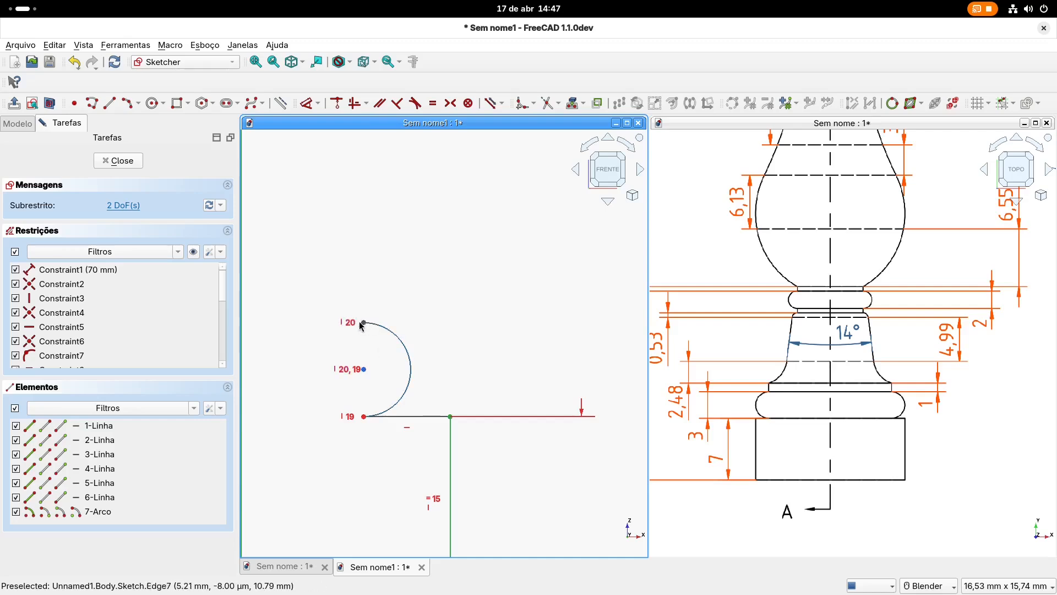
{"action": "middle_click_drag", "start_coordinate": [420, 303], "coordinate": [429, 308], "text": "shift"}
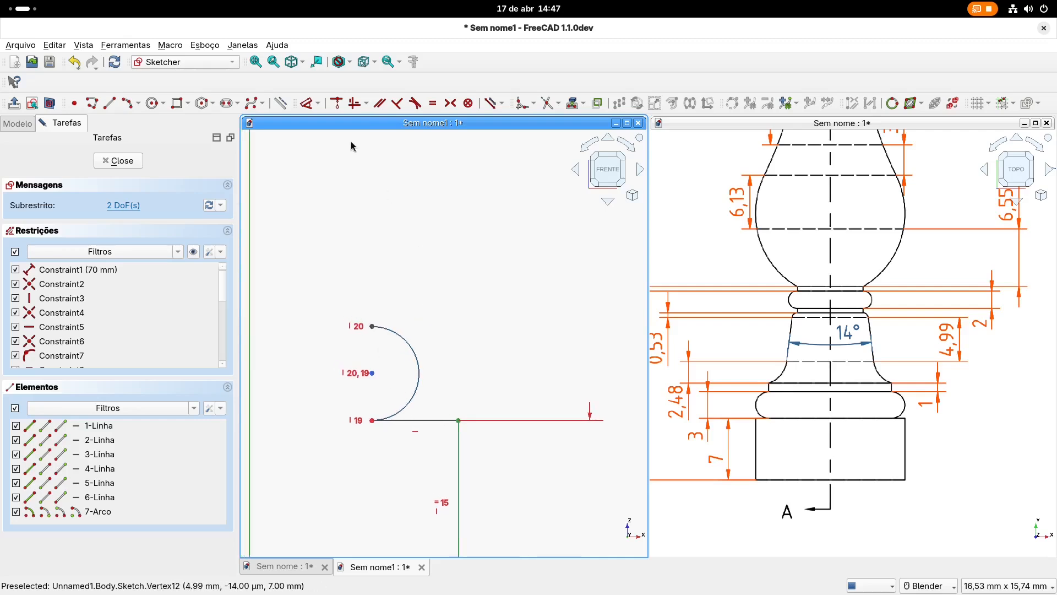
{"action": "left_click", "coordinate": [310, 106]}
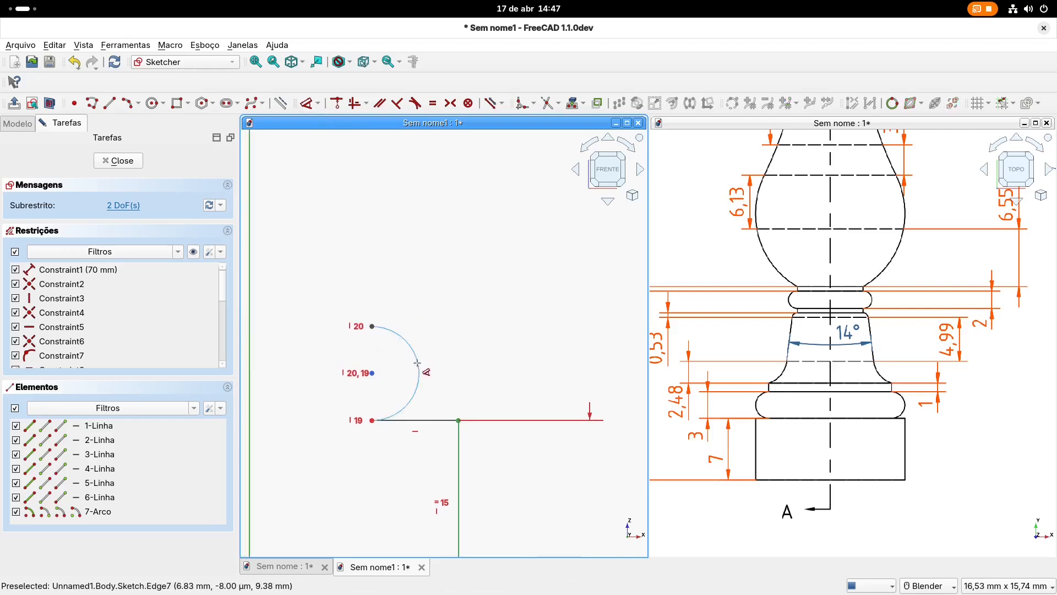
{"action": "left_click", "coordinate": [418, 363]}
{"action": "left_click", "coordinate": [471, 362]}
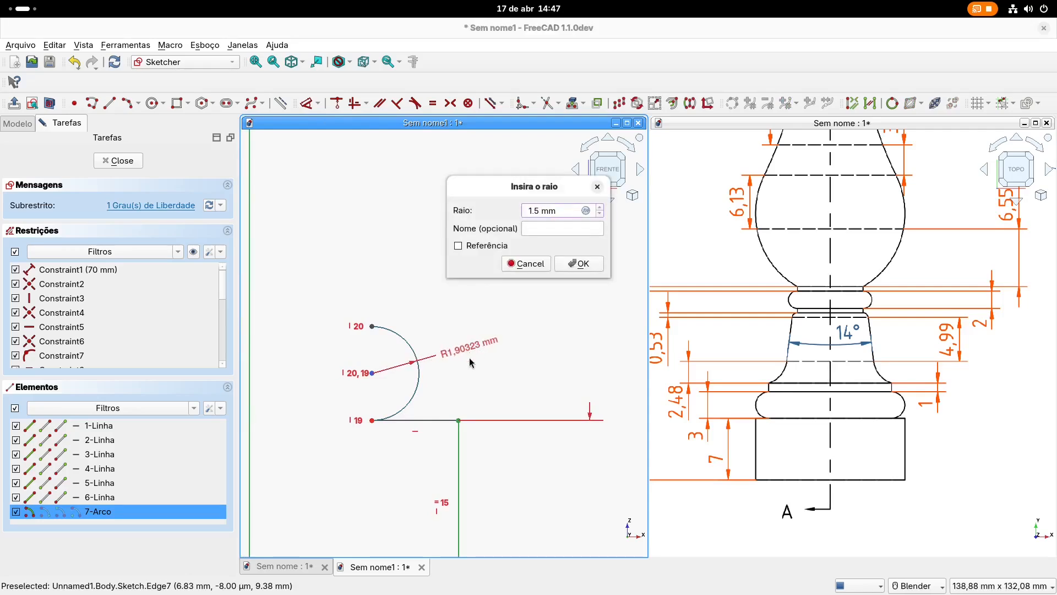
{"action": "key", "text": "Return"}
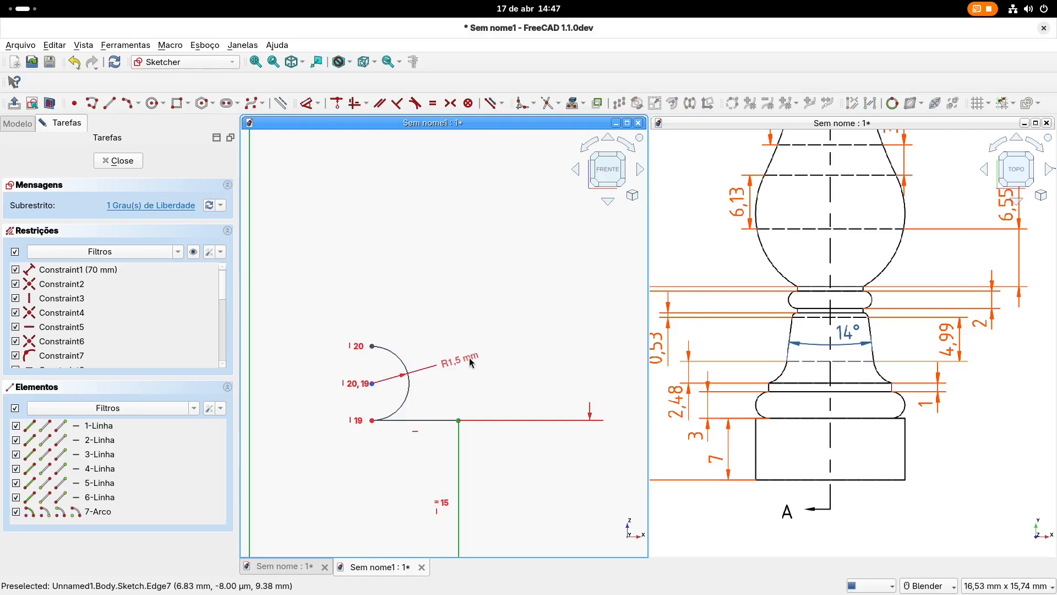
Step: Draw a 3 mm vertical construction line upward from the base block's upper outer corner
{"action": "middle_click_drag", "start_coordinate": [431, 392], "coordinate": [417, 379], "text": "shift"}
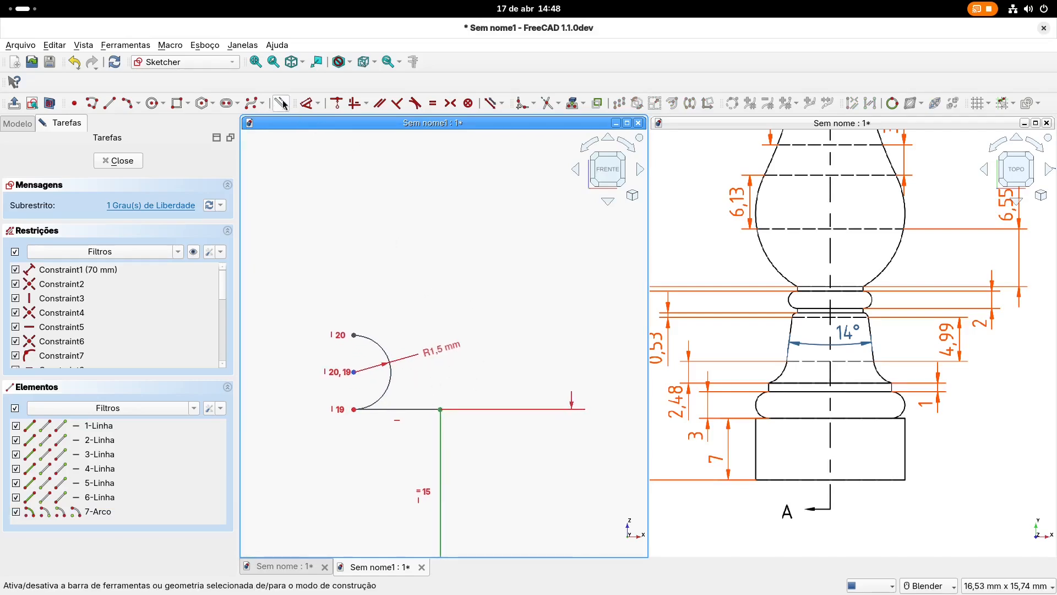
{"action": "left_click", "coordinate": [110, 103]}
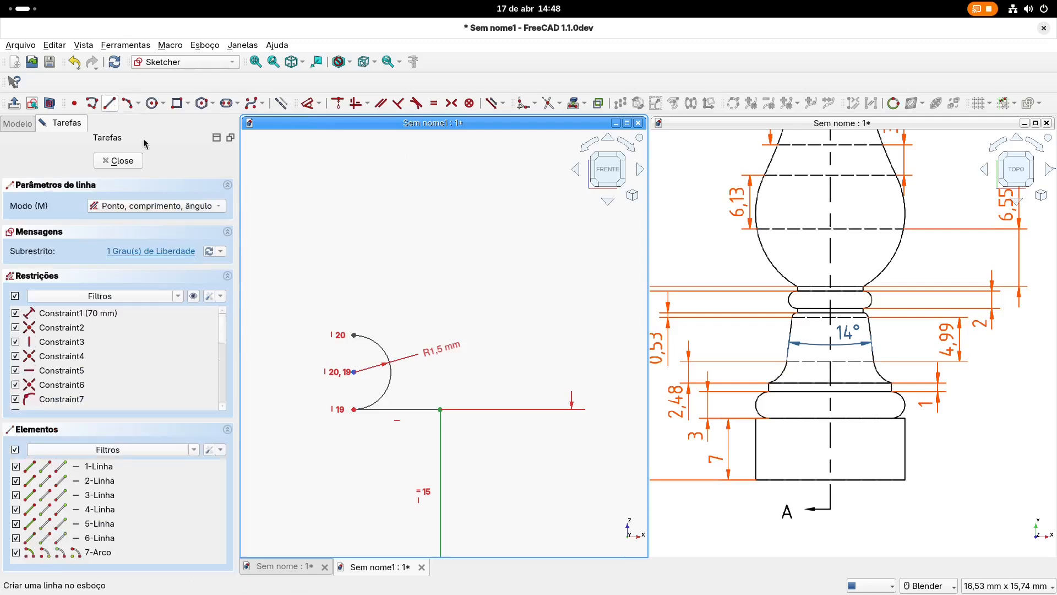
{"action": "scroll", "coordinate": [425, 396], "scroll_direction": "up", "scroll_amount": 2}
{"action": "left_click", "coordinate": [449, 415]}
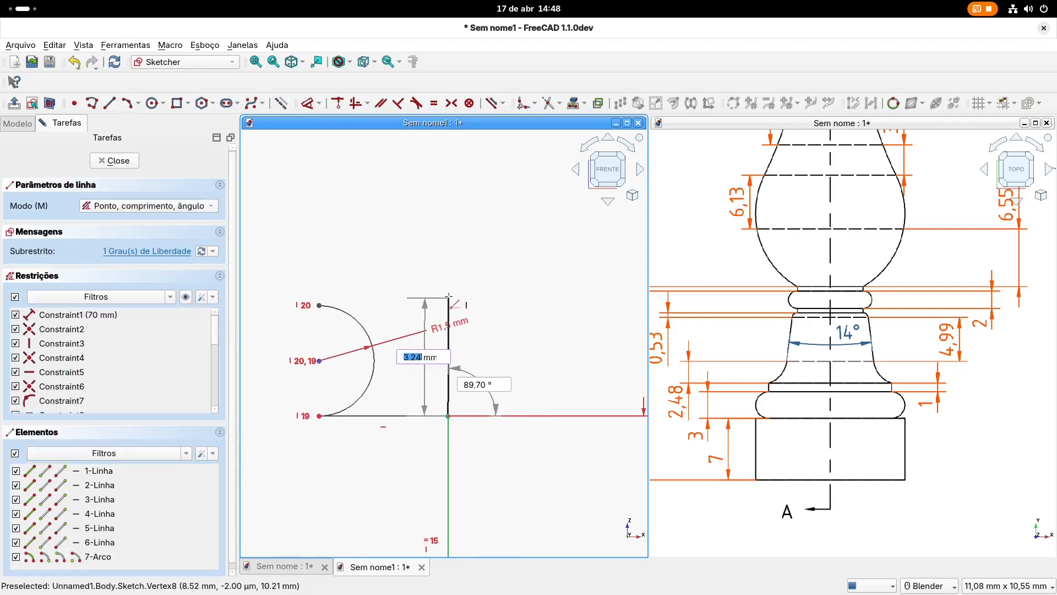
{"action": "type", "text": "3"}
{"action": "key", "text": "Tab"}
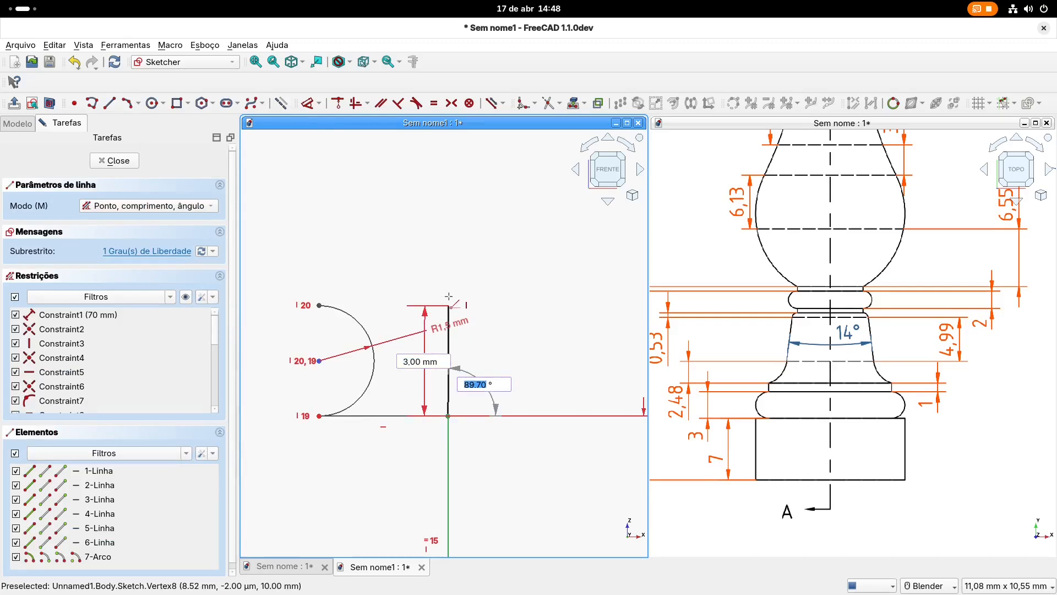
{"action": "left_click", "coordinate": [449, 297]}
{"action": "key", "text": "Escape"}
Step: Reposition the construction line's 3 mm dimension label outside the profile
{"action": "scroll", "coordinate": [465, 325], "scroll_direction": "down", "scroll_amount": 1}
{"action": "scroll", "coordinate": [383, 362], "scroll_direction": "down", "scroll_amount": 3}
{"action": "middle_click_drag", "start_coordinate": [314, 349], "coordinate": [407, 348], "text": "shift"}
{"action": "left_click_drag", "start_coordinate": [351, 365], "coordinate": [553, 359]}
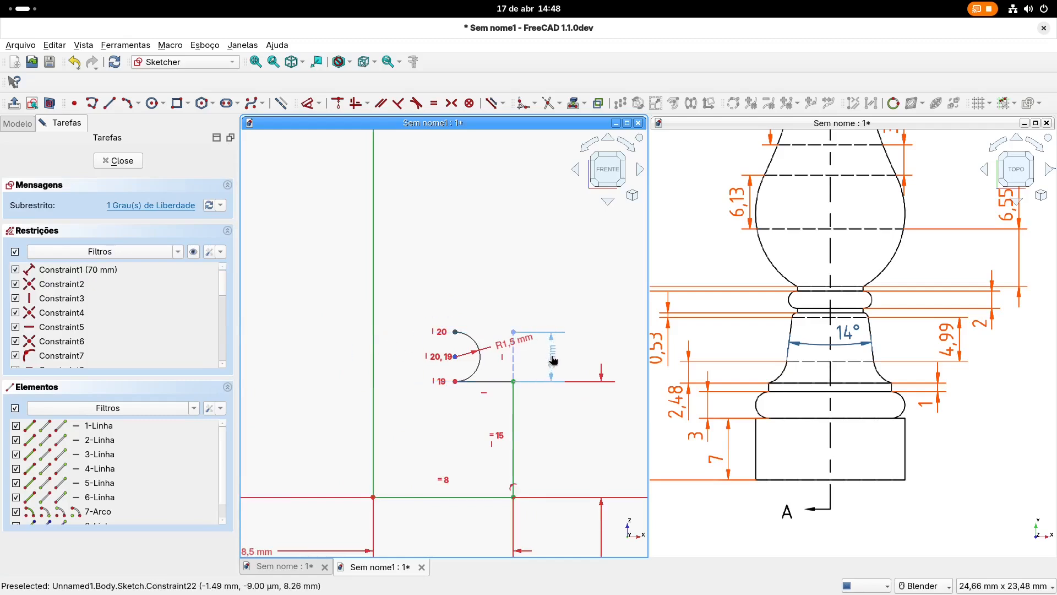
Step: Make the 1.5 mm radius arc tangent to the vertical construction line
{"action": "scroll", "coordinate": [534, 359], "scroll_direction": "up", "scroll_amount": 5}
{"action": "middle_click_drag", "start_coordinate": [450, 351], "coordinate": [467, 361], "text": "shift"}
{"action": "left_click", "coordinate": [403, 357]}
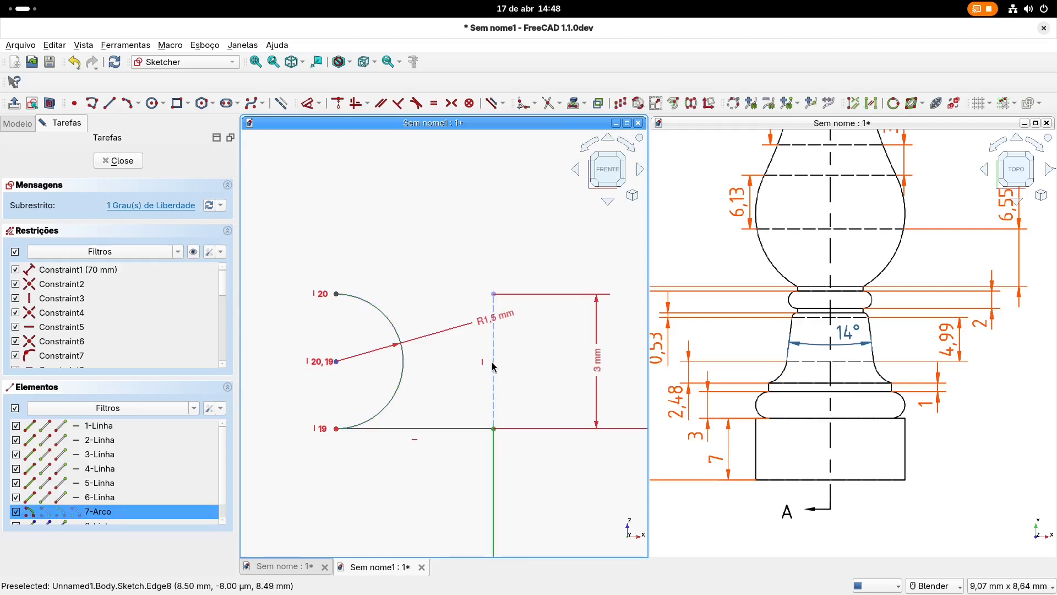
{"action": "left_click", "coordinate": [518, 362]}
{"action": "left_click", "coordinate": [417, 104]}
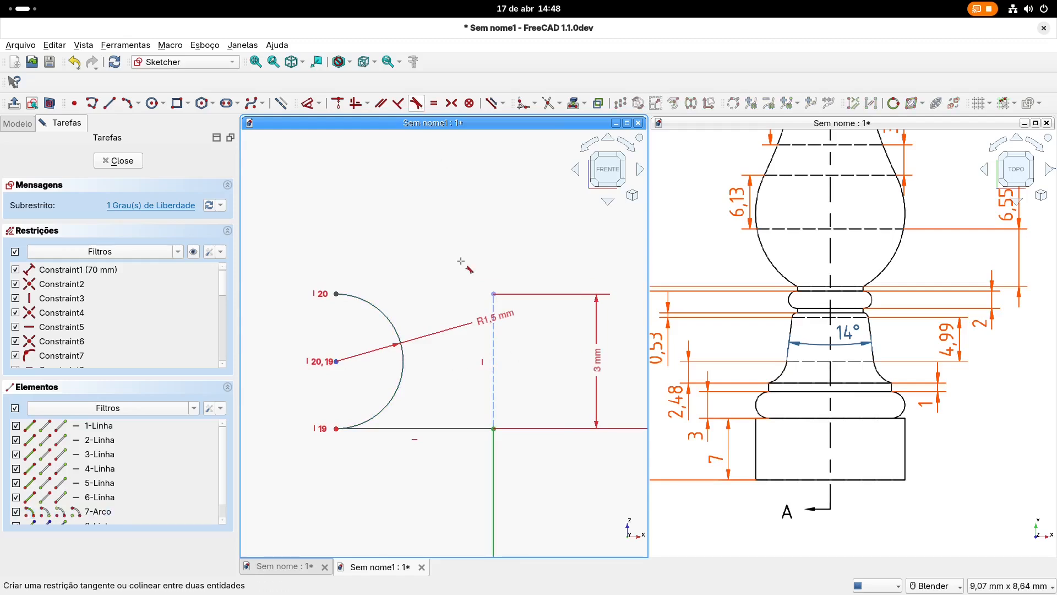
{"action": "left_click", "coordinate": [404, 361]}
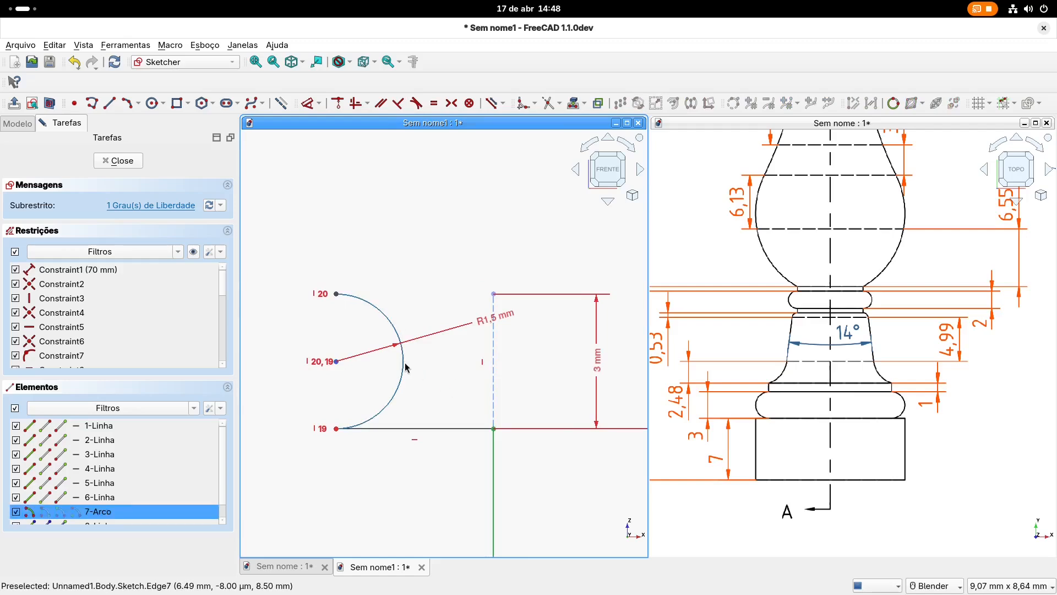
{"action": "left_click", "coordinate": [495, 364]}
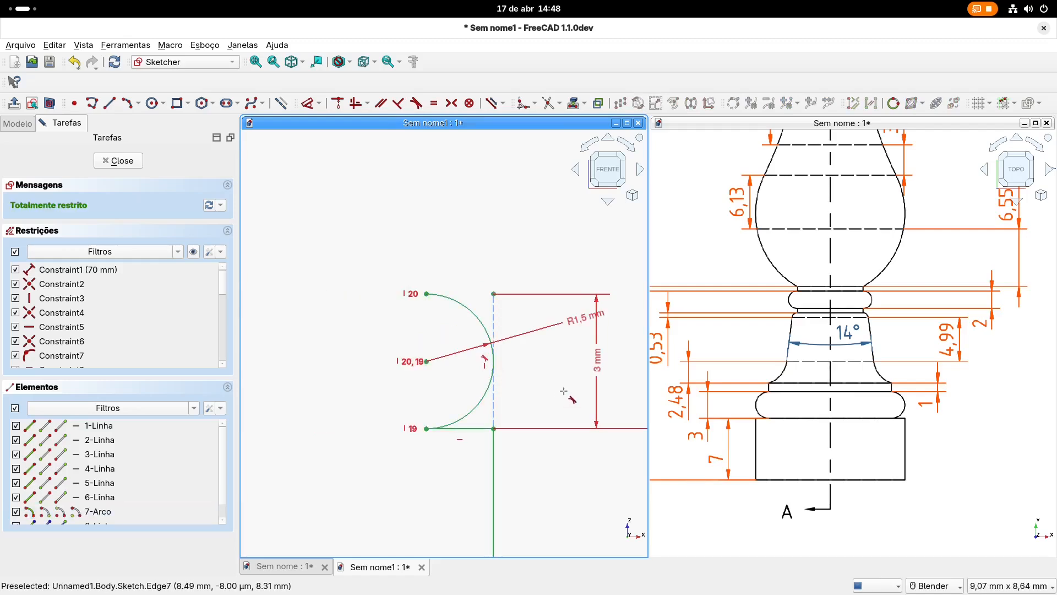
Step: Move the arc's R1.5 mm radius label closer to the arc, between the construction line and the 3 mm dimension
{"action": "left_click_drag", "start_coordinate": [580, 324], "coordinate": [539, 334]}
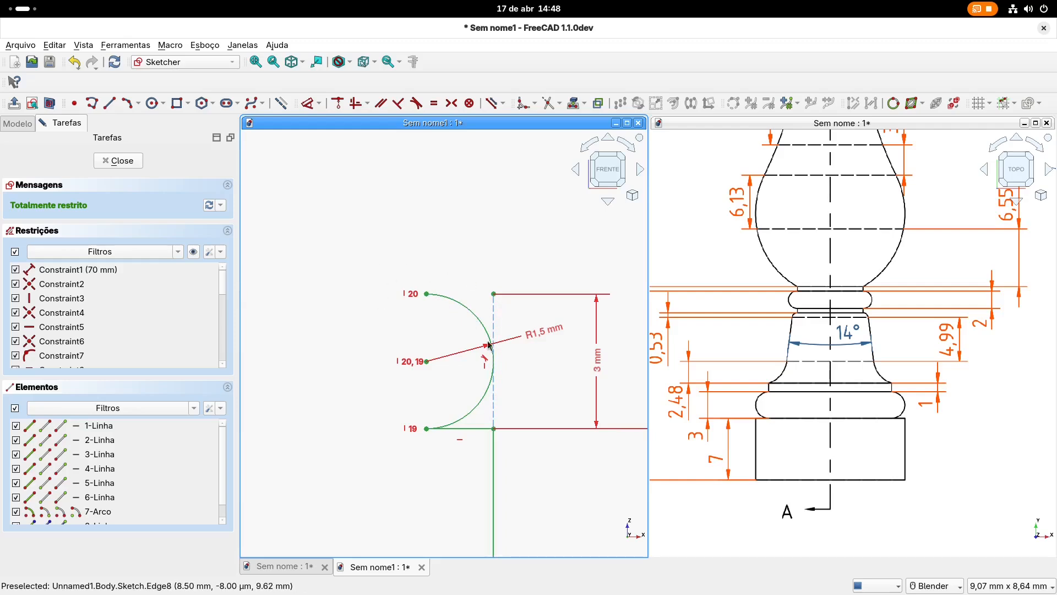
{"action": "scroll", "coordinate": [491, 341], "scroll_direction": "down", "scroll_amount": 3}
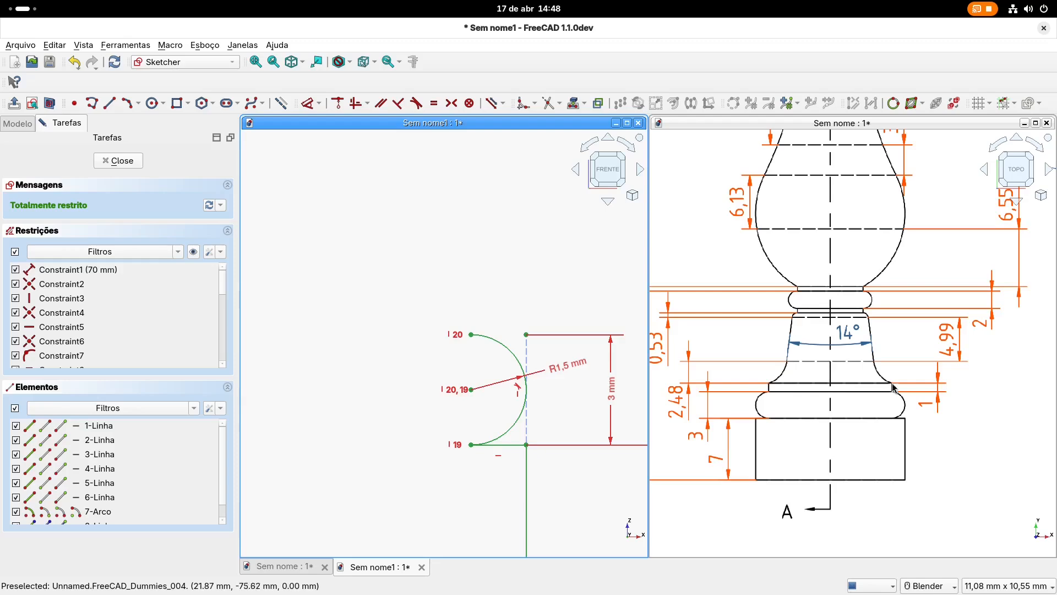
{"action": "middle_click_drag", "start_coordinate": [398, 286], "coordinate": [428, 297], "text": "shift"}
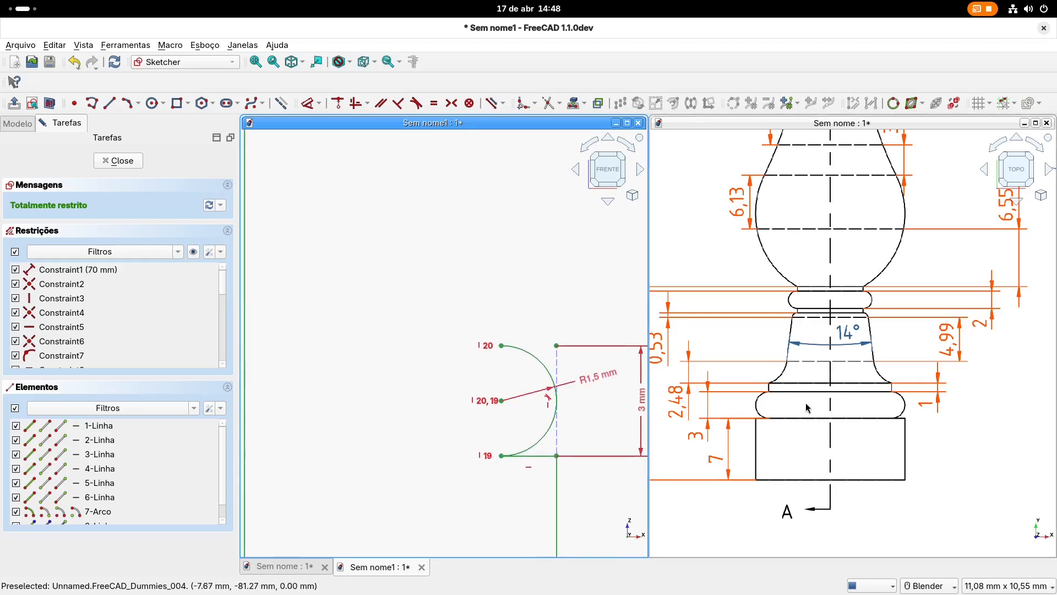
Step: Move the R1.5 mm label clear of the tangency symbol and delete the tangent constraint between the arc and the construction line
{"action": "scroll", "coordinate": [808, 403], "scroll_direction": "down", "scroll_amount": 2}
{"action": "middle_click_drag", "start_coordinate": [873, 373], "coordinate": [738, 369], "text": "shift"}
{"action": "scroll", "coordinate": [925, 406], "scroll_direction": "up", "scroll_amount": 2}
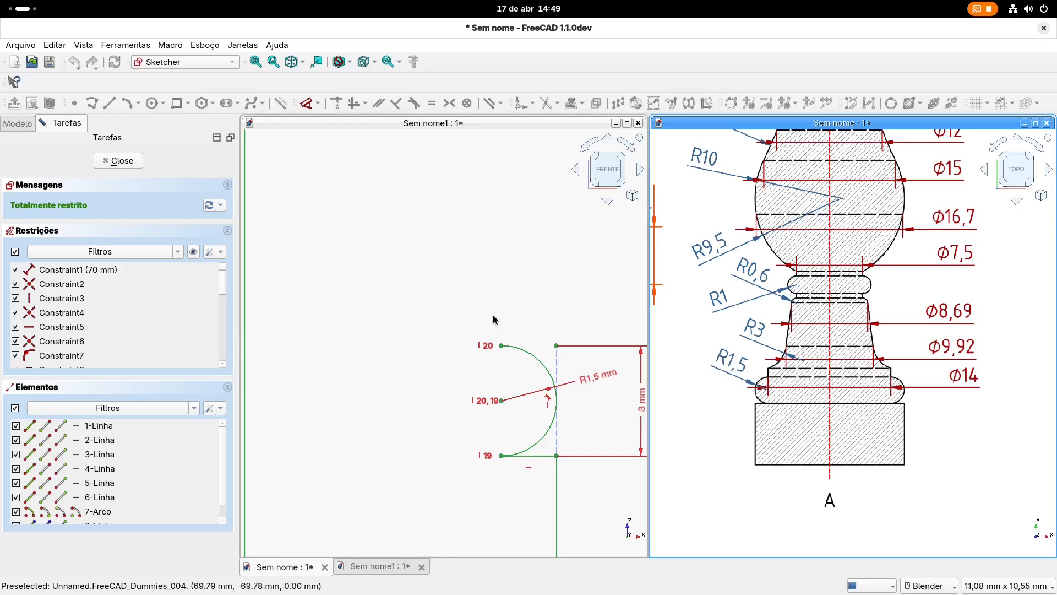
{"action": "scroll", "coordinate": [495, 321], "scroll_direction": "down", "scroll_amount": 2}
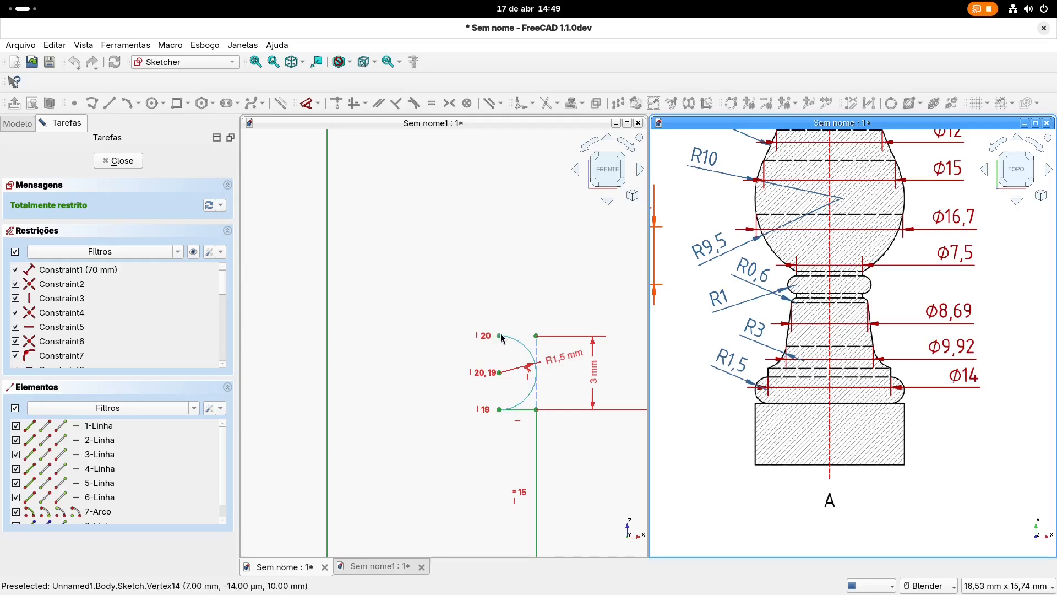
{"action": "left_click", "coordinate": [484, 290]}
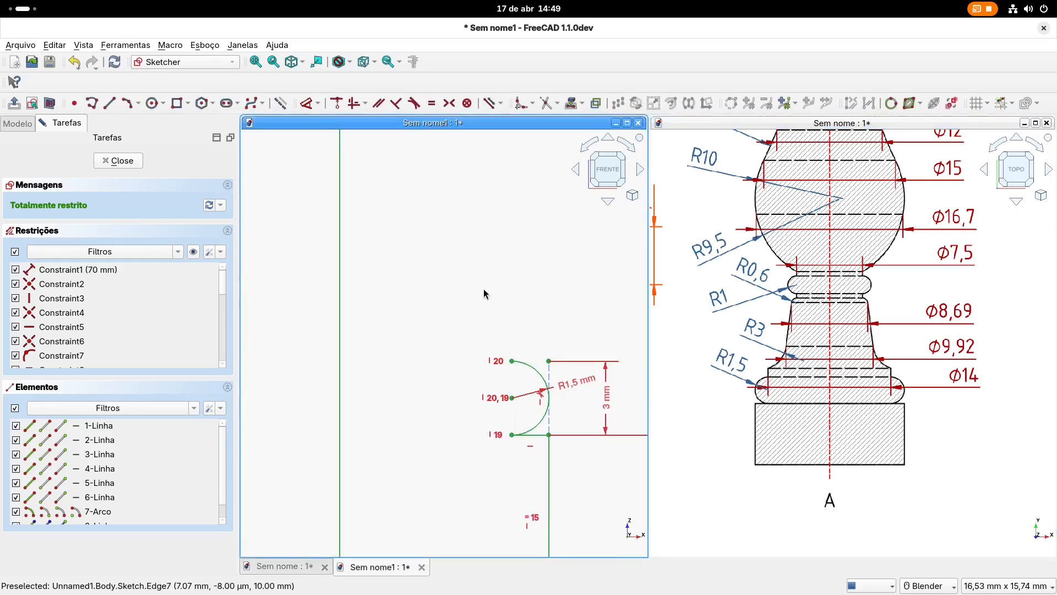
{"action": "scroll", "coordinate": [512, 382], "scroll_direction": "up", "scroll_amount": 1}
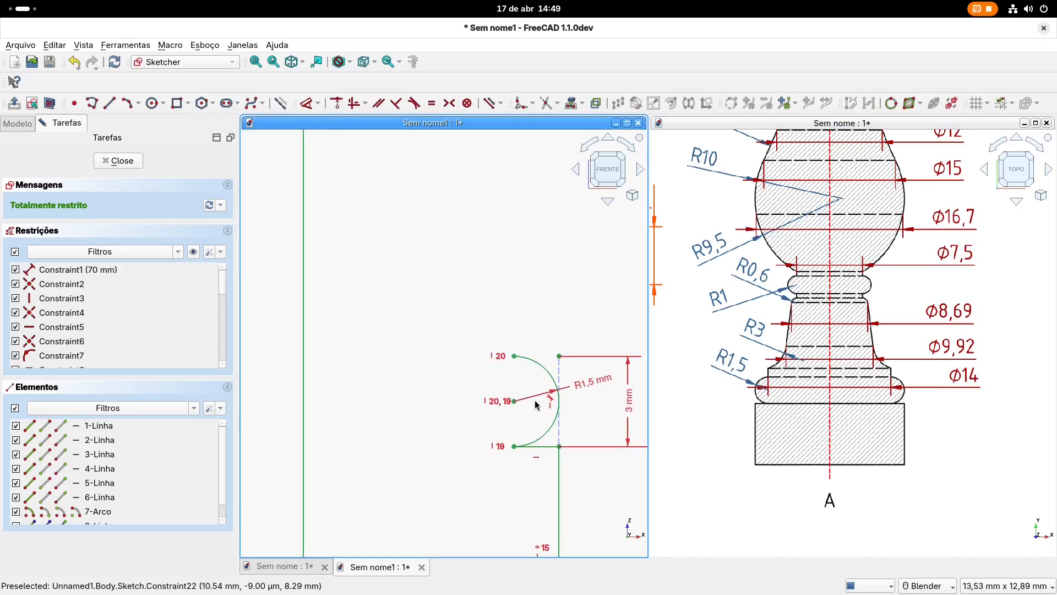
{"action": "left_click_drag", "start_coordinate": [587, 381], "coordinate": [592, 424]}
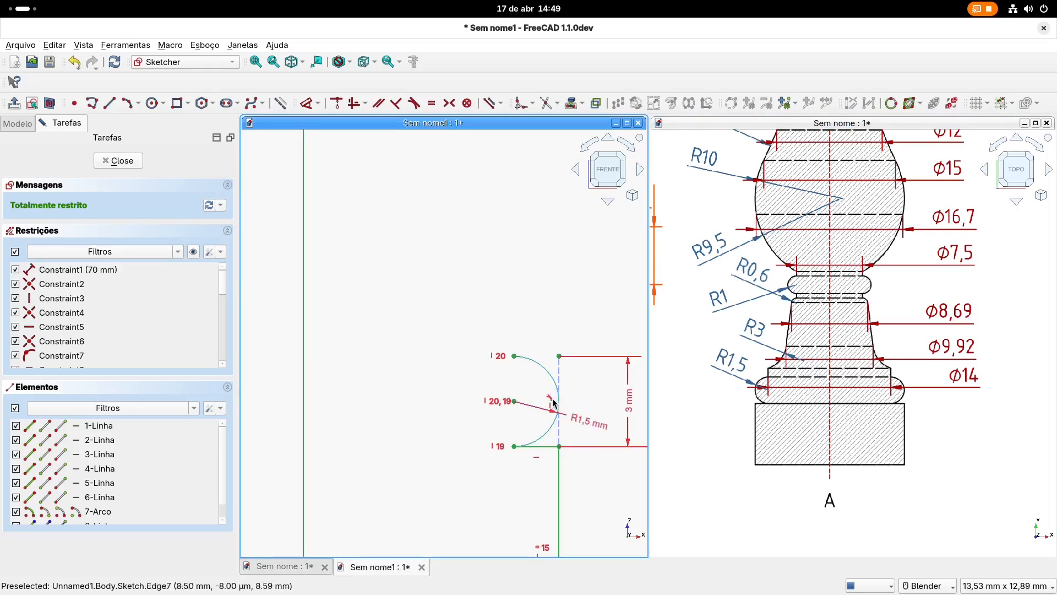
{"action": "left_click", "coordinate": [550, 400]}
{"action": "key", "text": "Delete"}
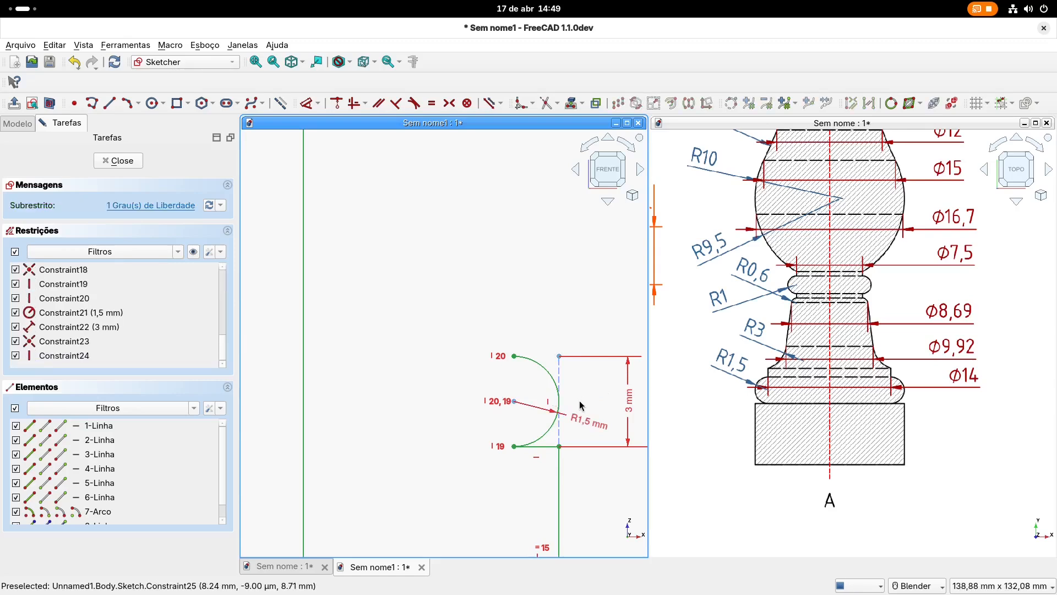
Step: Dimension the arc's upper endpoint 7 mm horizontally from the vertical axis and lower the dimension label to the arc's height
{"action": "left_click_drag", "start_coordinate": [513, 402], "coordinate": [502, 408]}
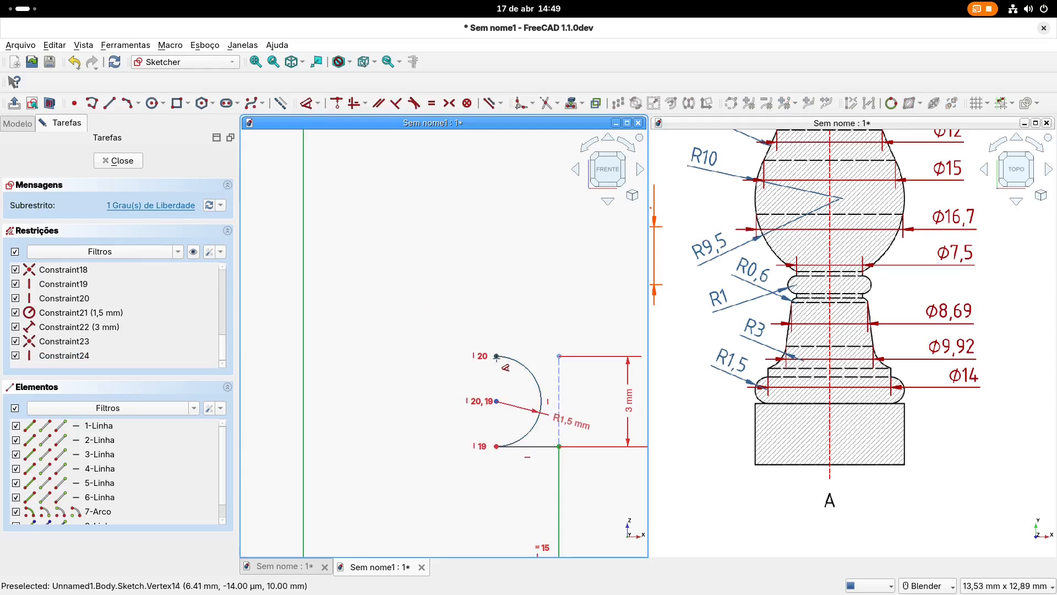
{"action": "left_click", "coordinate": [498, 357]}
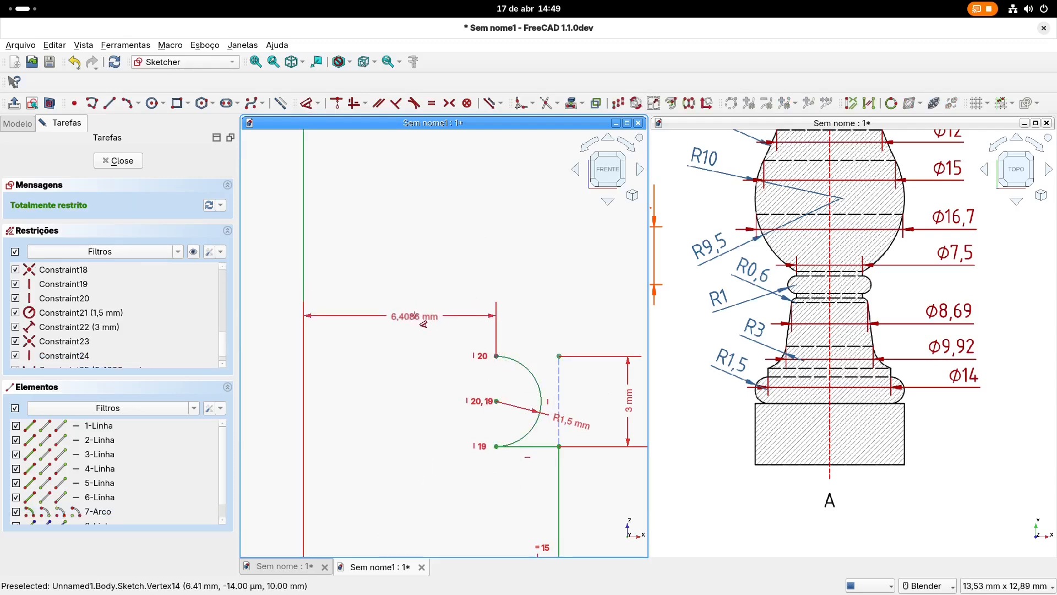
{"action": "left_click", "coordinate": [416, 321]}
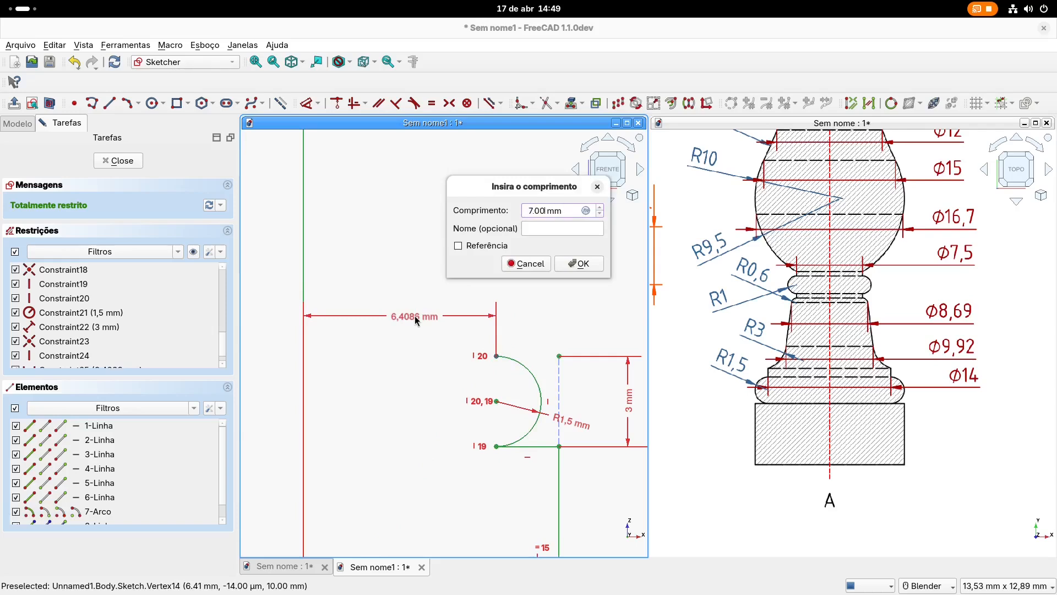
{"action": "key", "text": "Return"}
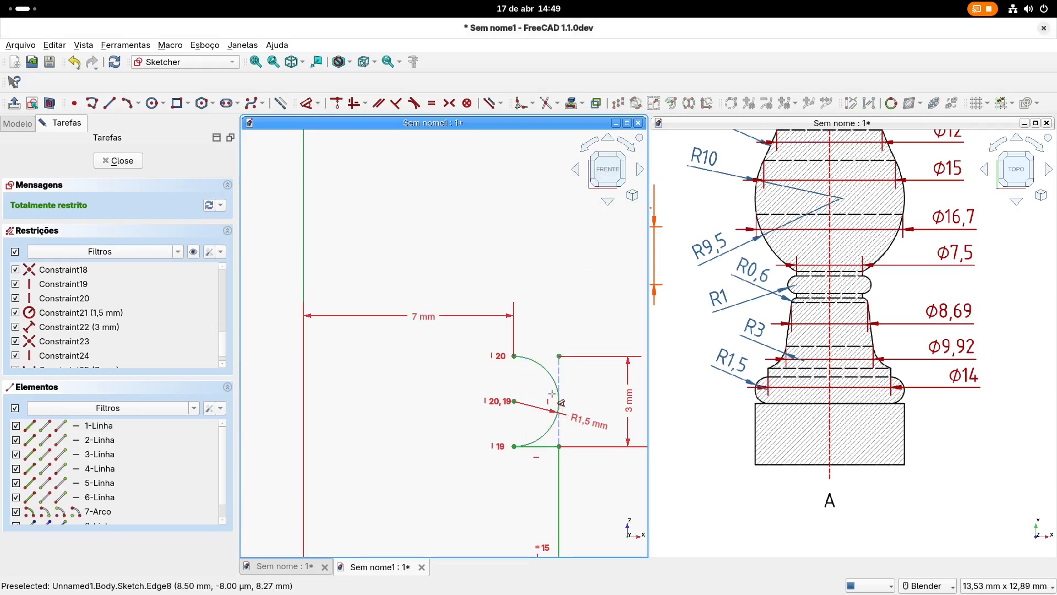
{"action": "scroll", "coordinate": [528, 325], "scroll_direction": "down", "scroll_amount": 2}
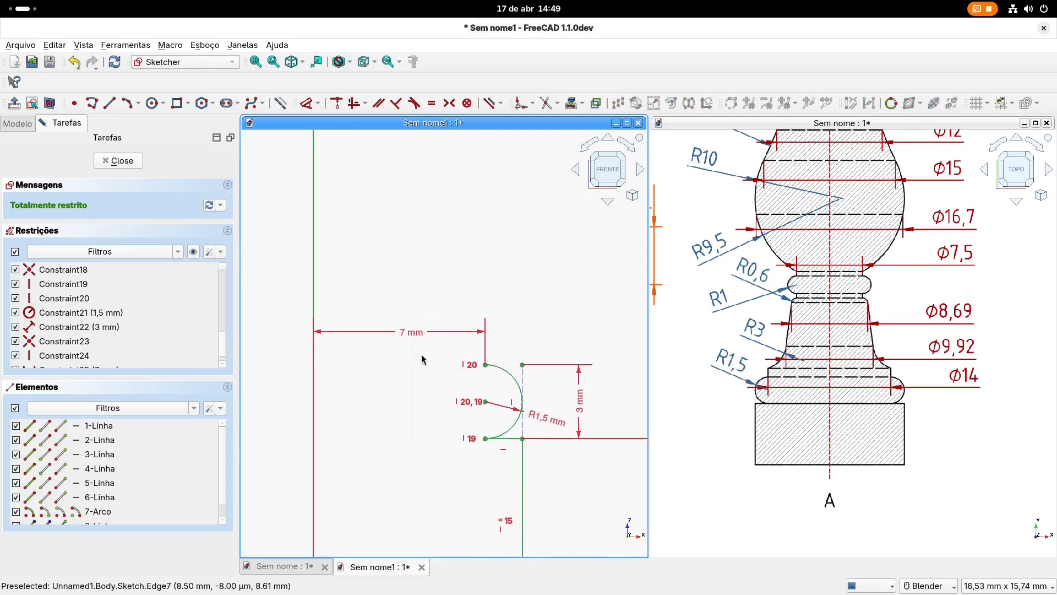
{"action": "left_click_drag", "start_coordinate": [414, 332], "coordinate": [413, 382]}
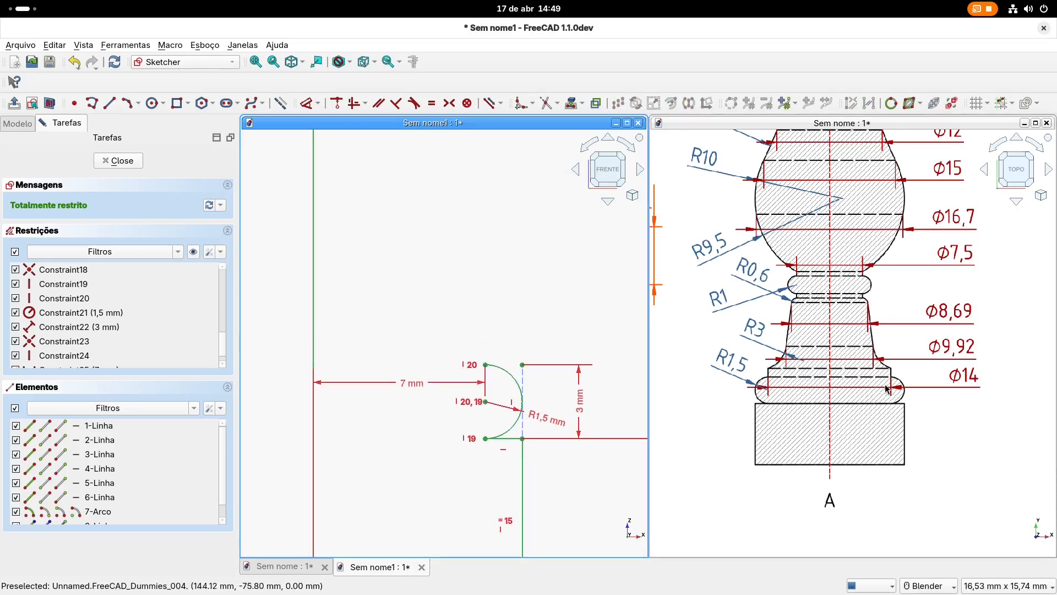
Step: Draw a 1 mm line at 90° upward from the arc's upper endpoint
{"action": "middle_click_drag", "start_coordinate": [739, 391], "coordinate": [947, 387], "text": "shift"}
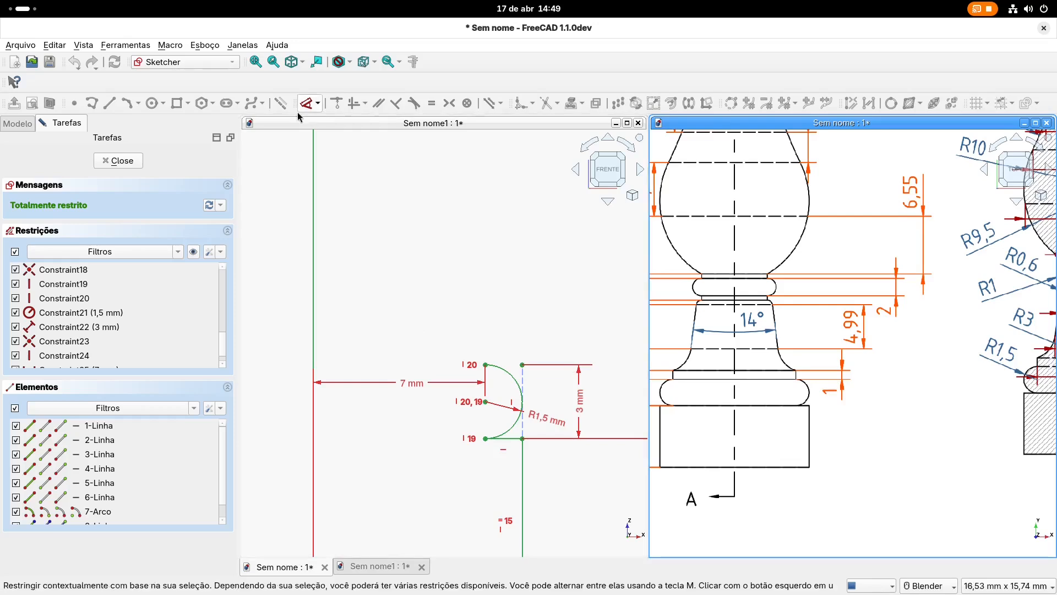
{"action": "left_click", "coordinate": [403, 203]}
{"action": "middle_click_drag", "start_coordinate": [403, 203], "coordinate": [403, 219], "text": "shift"}
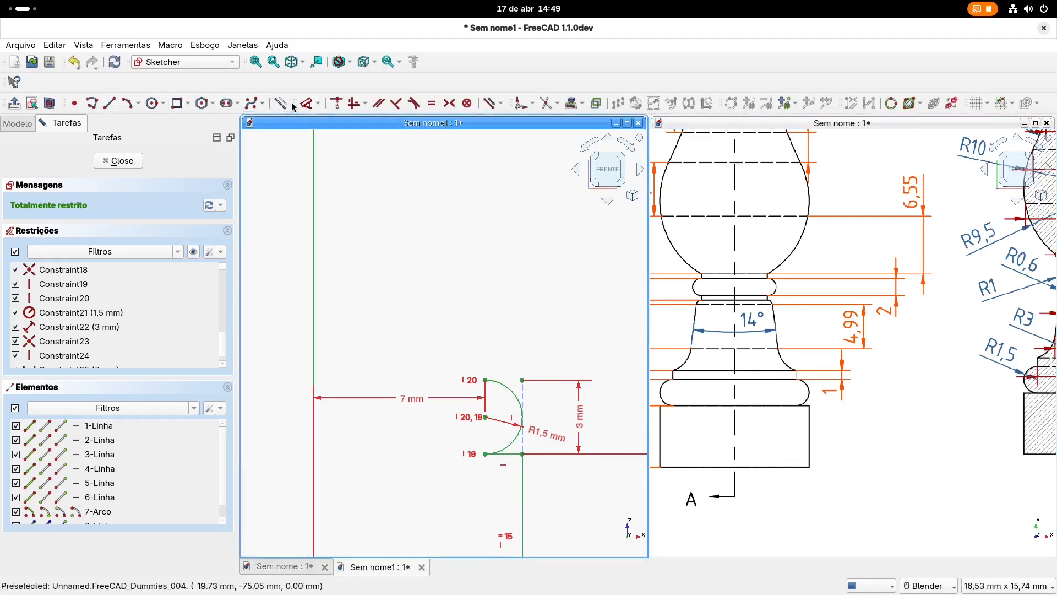
{"action": "left_click", "coordinate": [109, 103]}
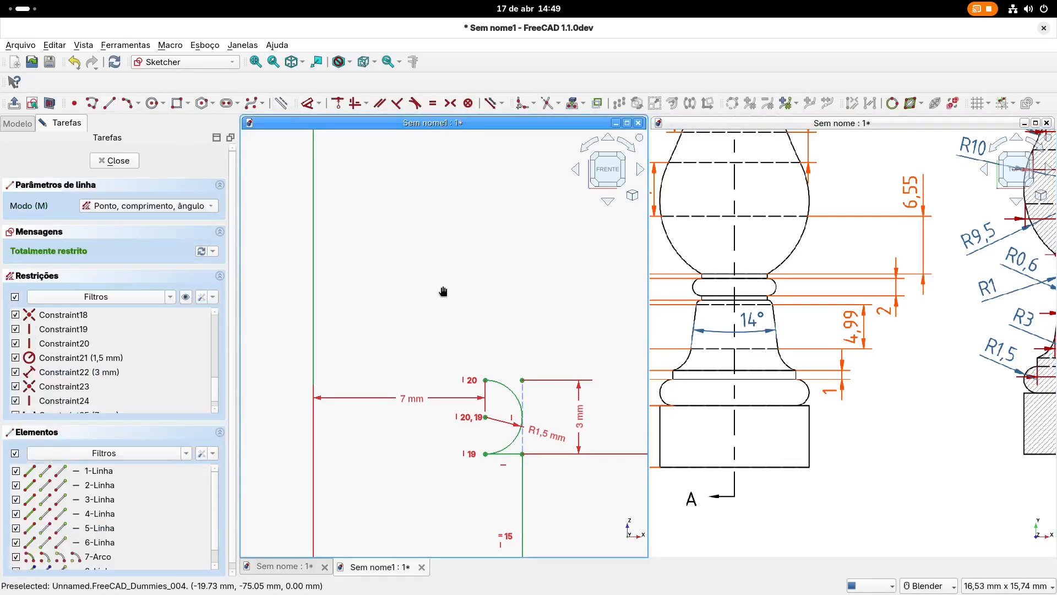
{"action": "left_click", "coordinate": [486, 379]}
{"action": "type", "text": "1"}
{"action": "key", "text": "Tab"}
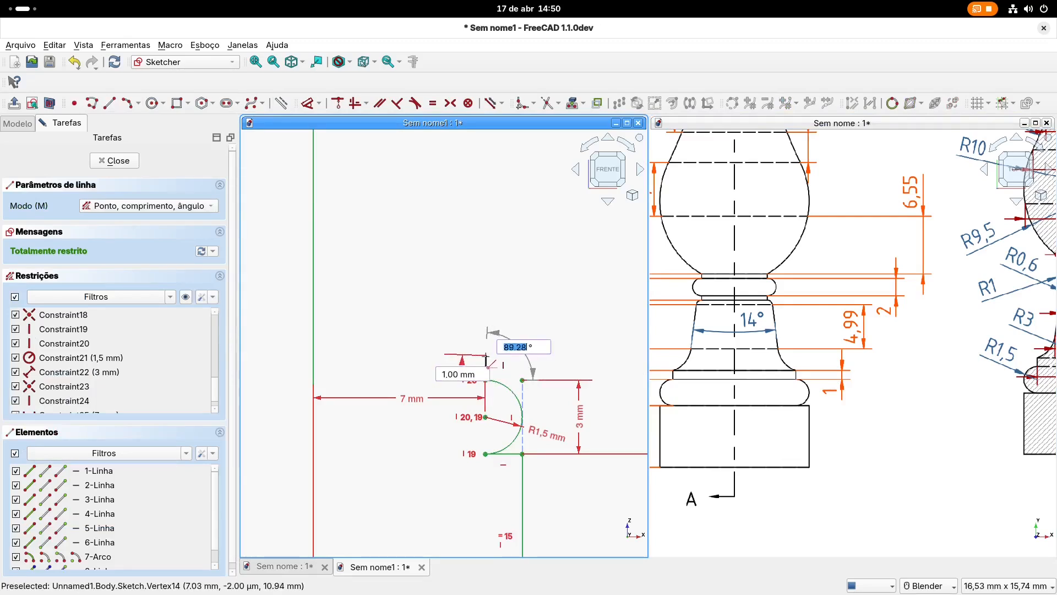
{"action": "type", "text": "90"}
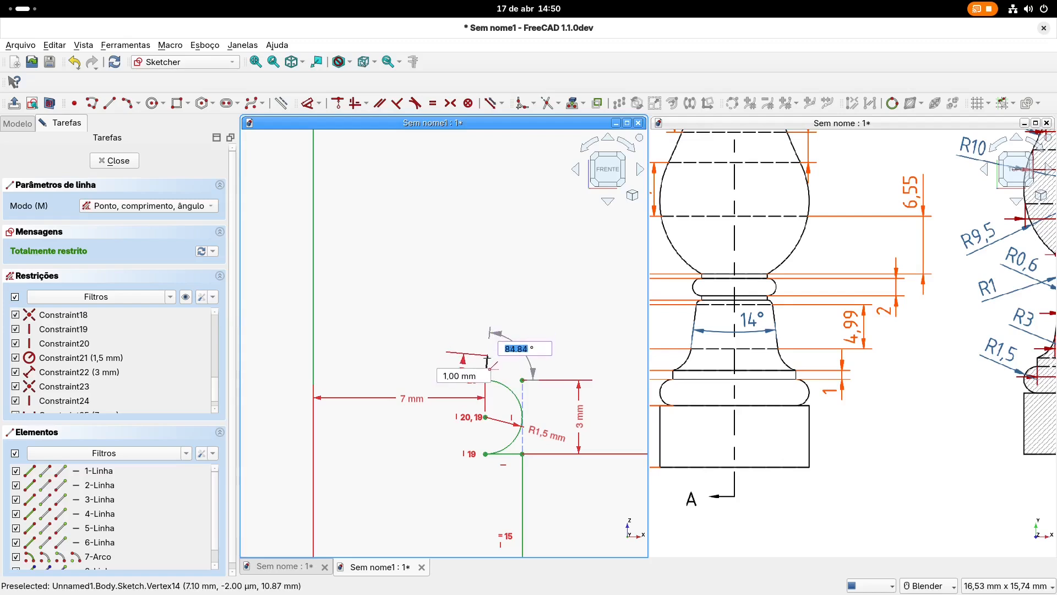
{"action": "key", "text": "Return"}
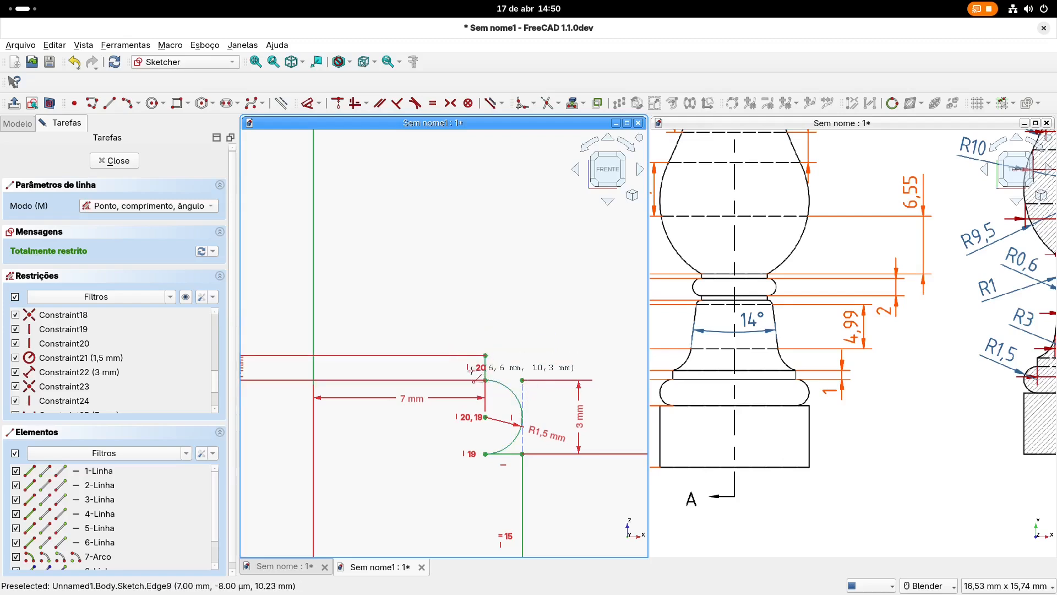
{"action": "scroll", "coordinate": [472, 371], "scroll_direction": "down", "scroll_amount": 4}
{"action": "key", "text": "Escape"}
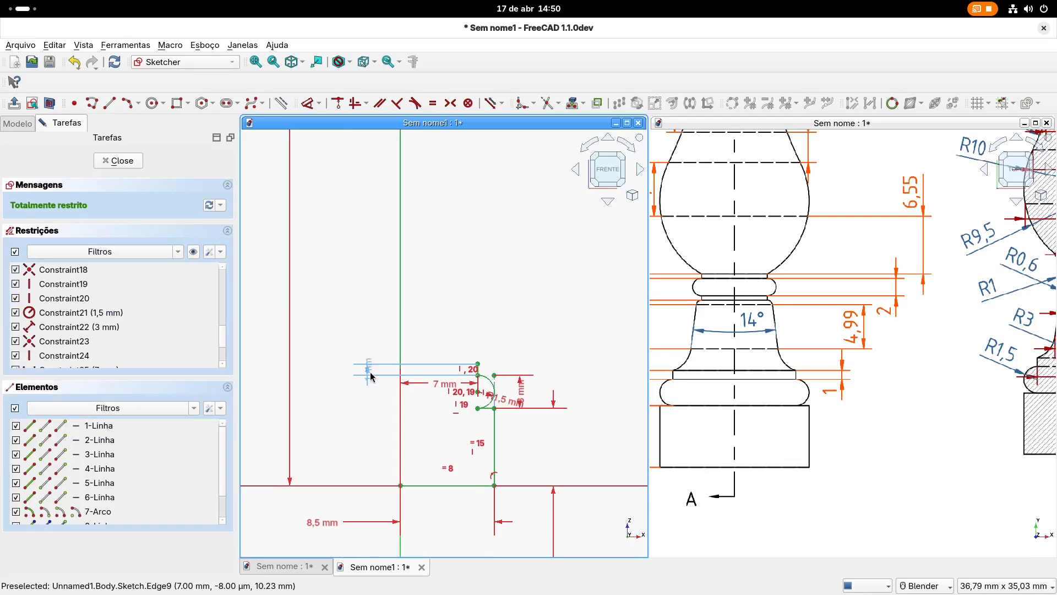
Step: Reposition the 1 mm dimension outside the profile and the 3 mm dimension label below the arc
{"action": "left_click_drag", "start_coordinate": [524, 348], "coordinate": [559, 350]}
{"action": "scroll", "coordinate": [539, 431], "scroll_direction": "up", "scroll_amount": 1}
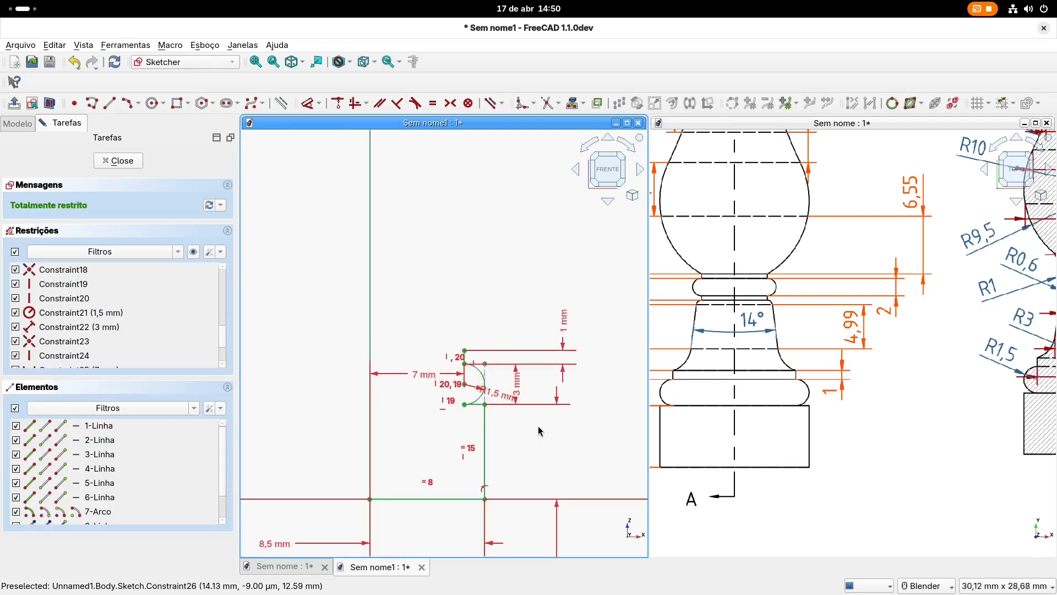
{"action": "left_click_drag", "start_coordinate": [524, 384], "coordinate": [507, 447]}
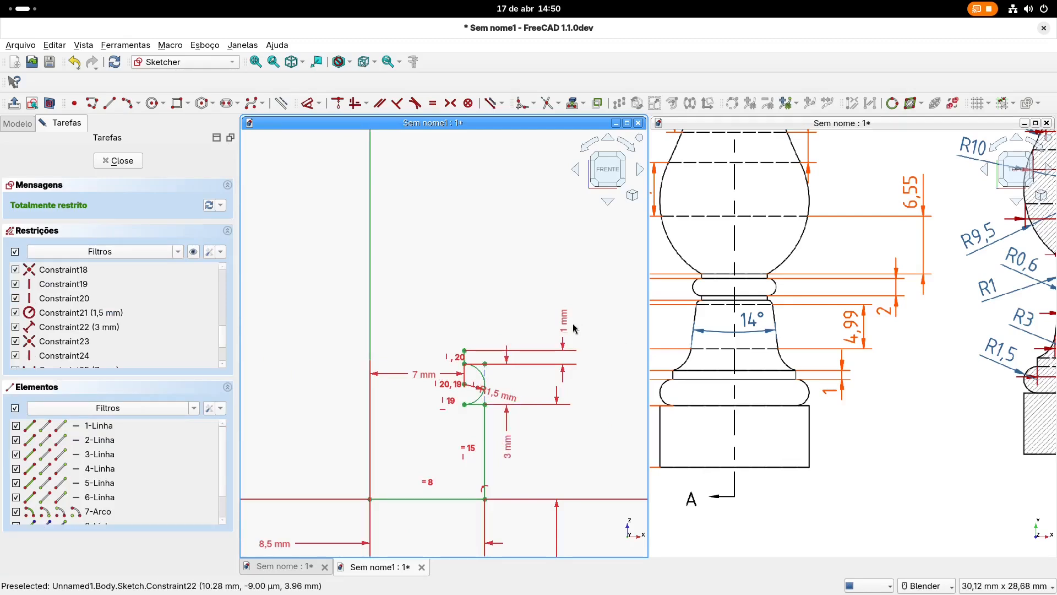
{"action": "left_click_drag", "start_coordinate": [565, 333], "coordinate": [556, 344]}
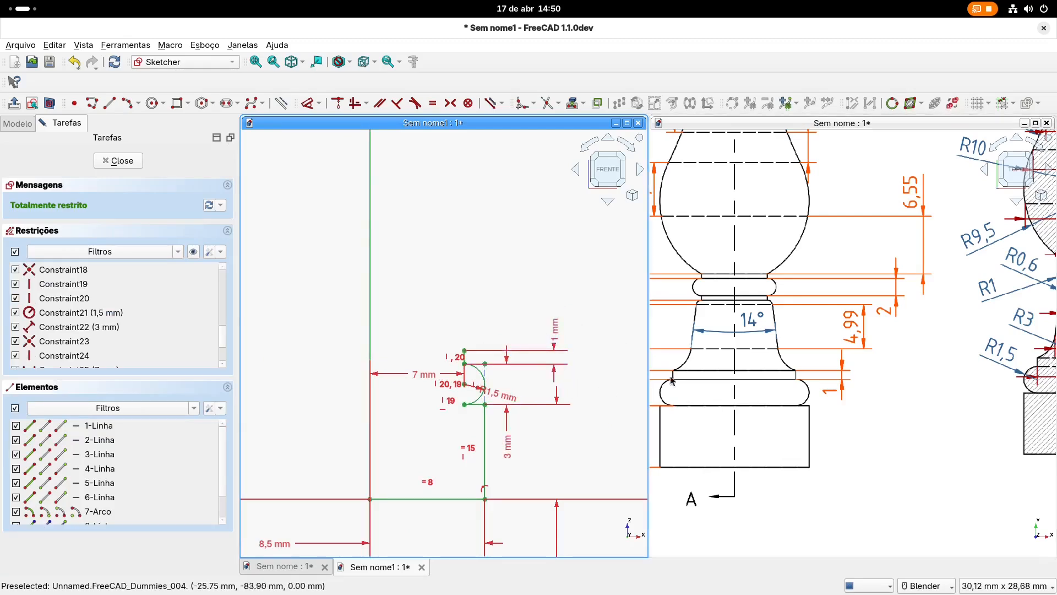
Step: Move the R1.5 mm radius label outside the arc, between the 7 mm and 1 mm dimensions
{"action": "mouse_move", "coordinate": [485, 322]}
{"action": "middle_mouse_down", "text": "shift"}
{"action": "mouse_move", "coordinate": [470, 264]}
{"action": "mouse_move", "coordinate": [500, 303]}
{"action": "mouse_move", "coordinate": [507, 401]}
{"action": "middle_mouse_up", "text": "shift"}
{"action": "scroll", "coordinate": [495, 322], "scroll_direction": "down", "scroll_amount": 1}
{"action": "scroll", "coordinate": [495, 325], "scroll_direction": "down", "scroll_amount": 5}
{"action": "scroll", "coordinate": [507, 402], "scroll_direction": "up", "scroll_amount": 7}
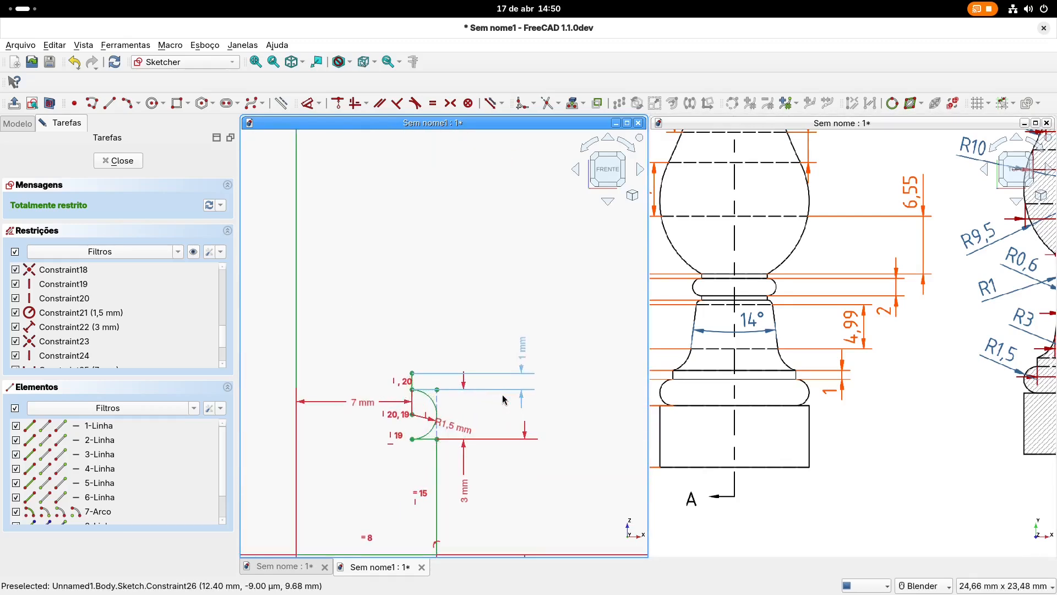
{"action": "left_click_drag", "start_coordinate": [456, 428], "coordinate": [474, 421]}
{"action": "middle_click_drag", "start_coordinate": [388, 313], "coordinate": [439, 328], "text": "shift"}
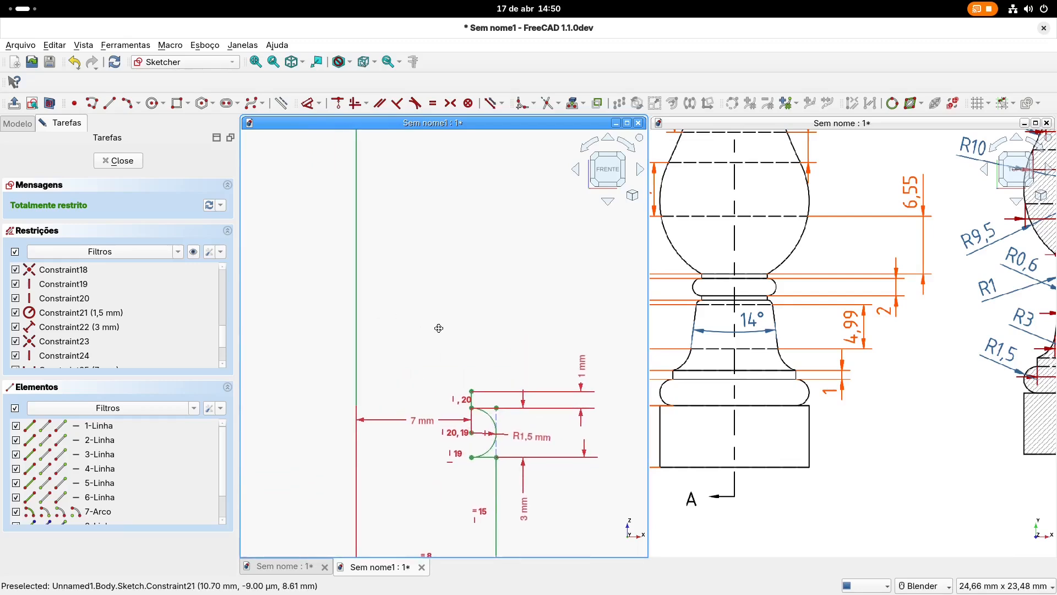
{"action": "left_click_drag", "start_coordinate": [538, 439], "coordinate": [545, 421]}
{"action": "middle_click_drag", "start_coordinate": [467, 298], "coordinate": [497, 302], "text": "shift"}
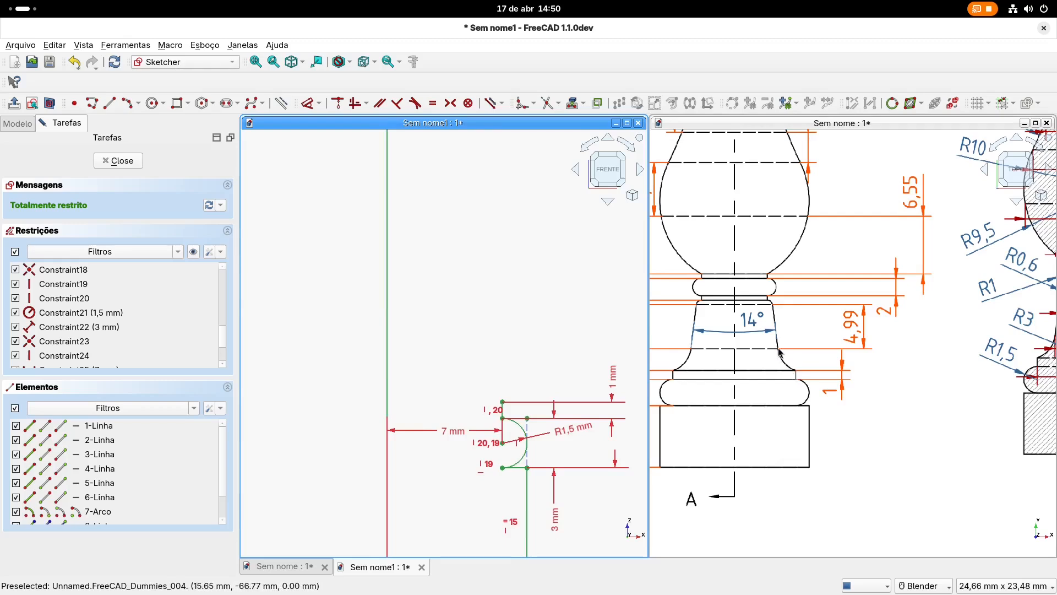
Step: Draw a concave three-point arc from the 1 mm line's upper end, rising inward to about (5.2, 13.6) mm
{"action": "middle_click_drag", "start_coordinate": [744, 352], "coordinate": [857, 346], "text": "shift"}
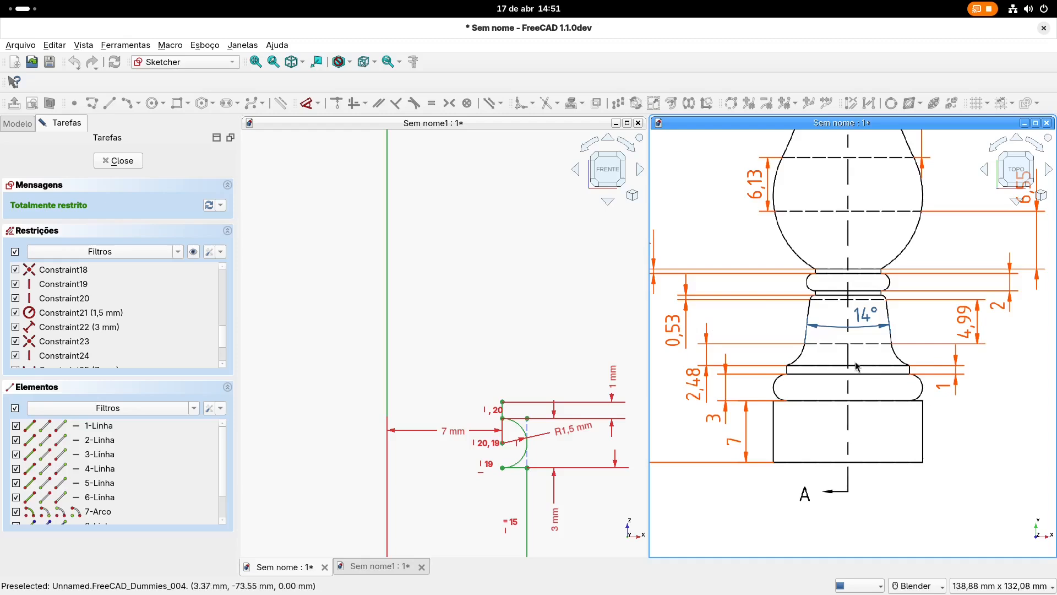
{"action": "middle_click_drag", "start_coordinate": [487, 309], "coordinate": [475, 316], "text": "shift"}
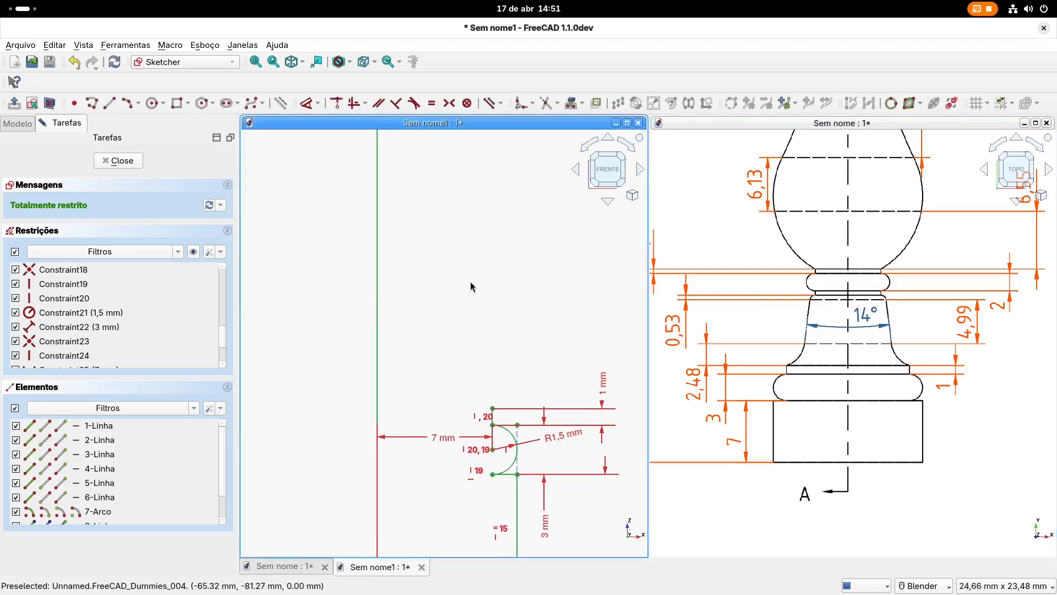
{"action": "left_click", "coordinate": [128, 104]}
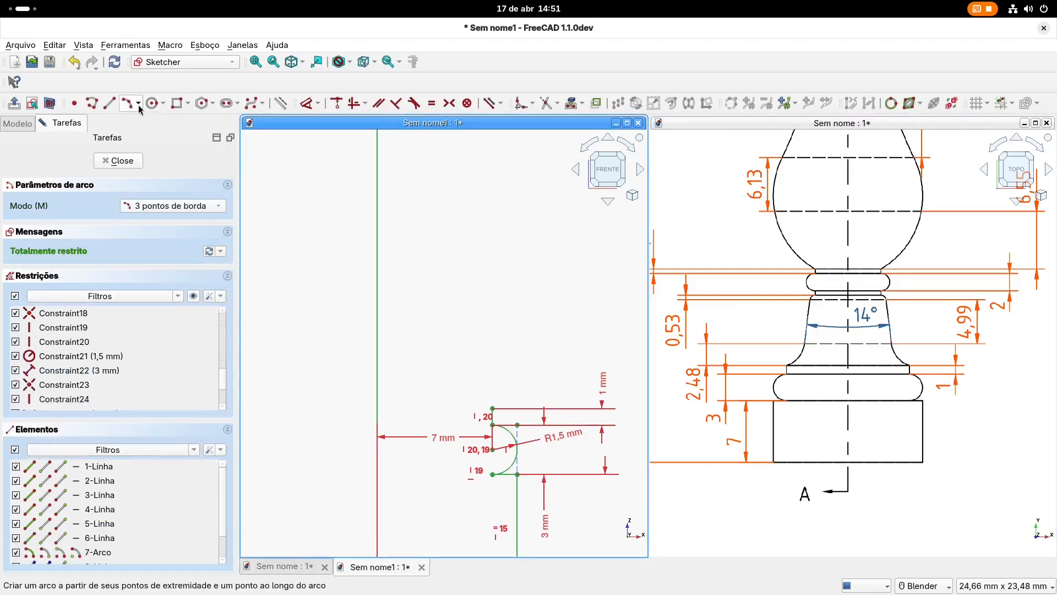
{"action": "left_click", "coordinate": [492, 408]}
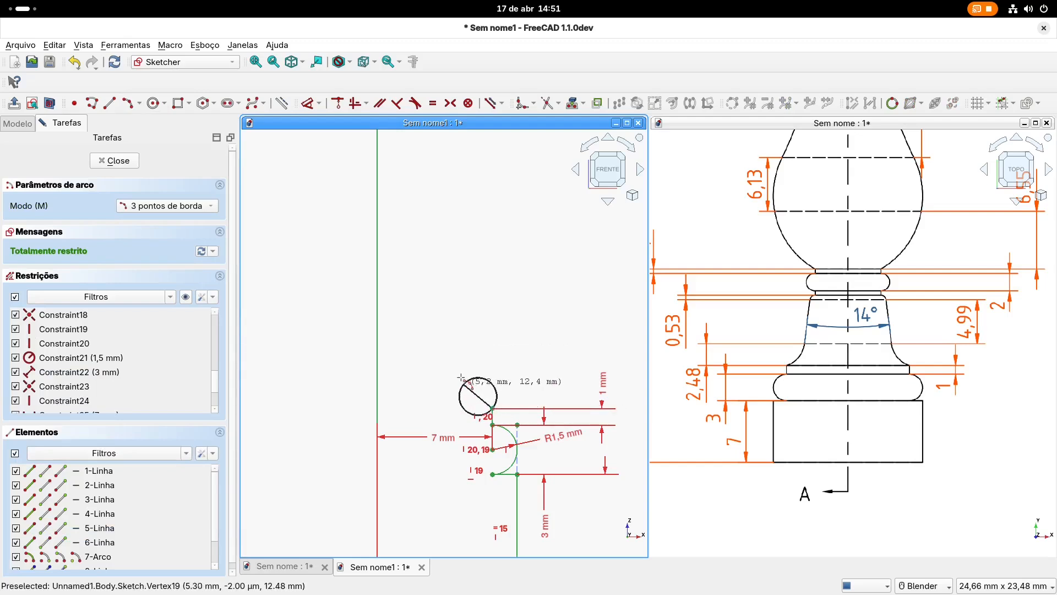
{"action": "left_click", "coordinate": [463, 366]}
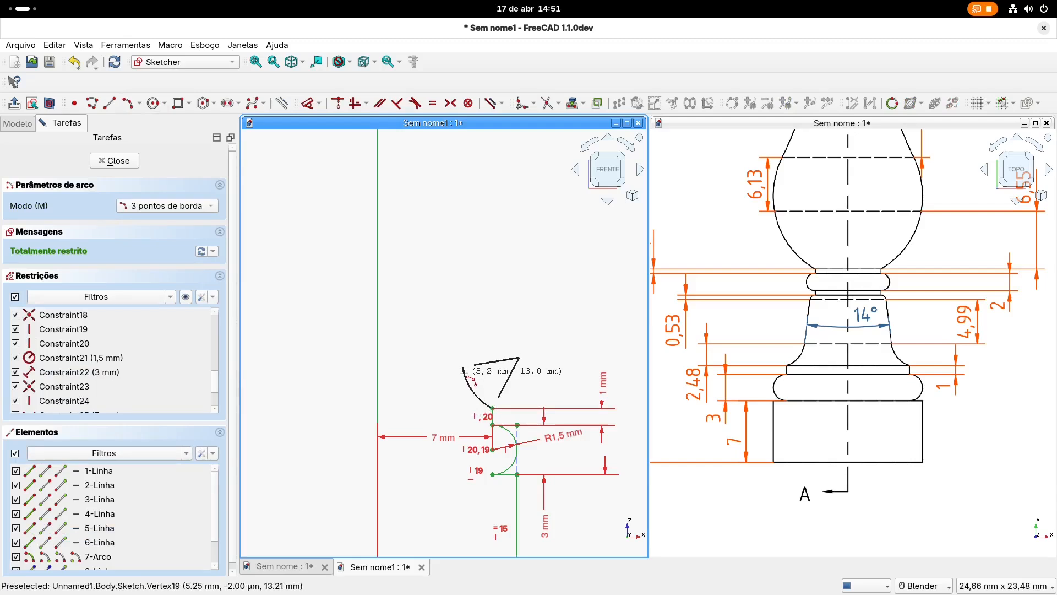
{"action": "left_click", "coordinate": [463, 373]}
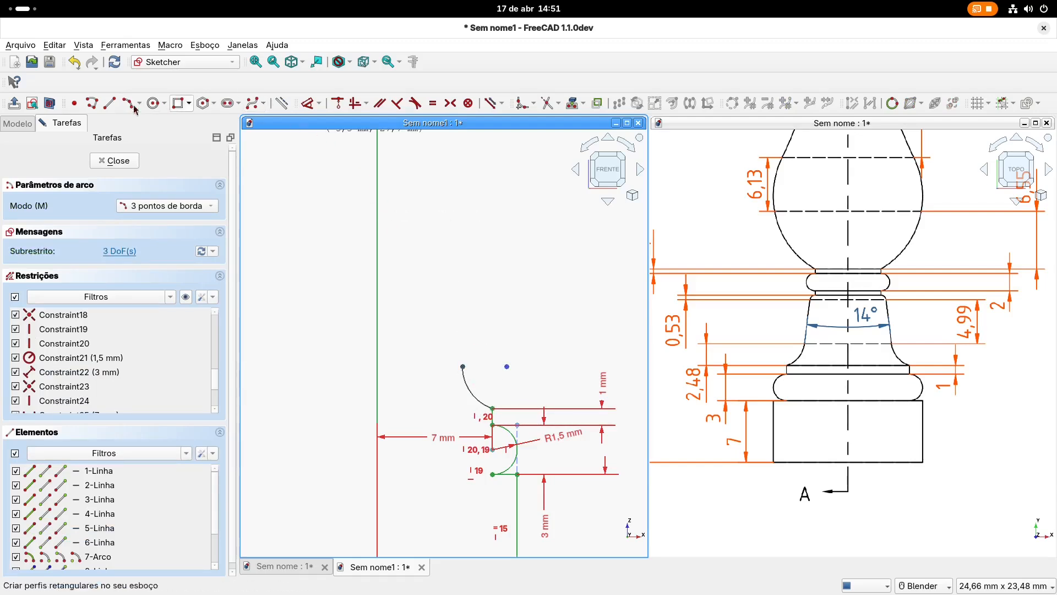
Step: Draw a steep line about 5 mm long upward from the concave arc, ending in a small three-point arc that curves toward the axis
{"action": "left_click", "coordinate": [111, 106]}
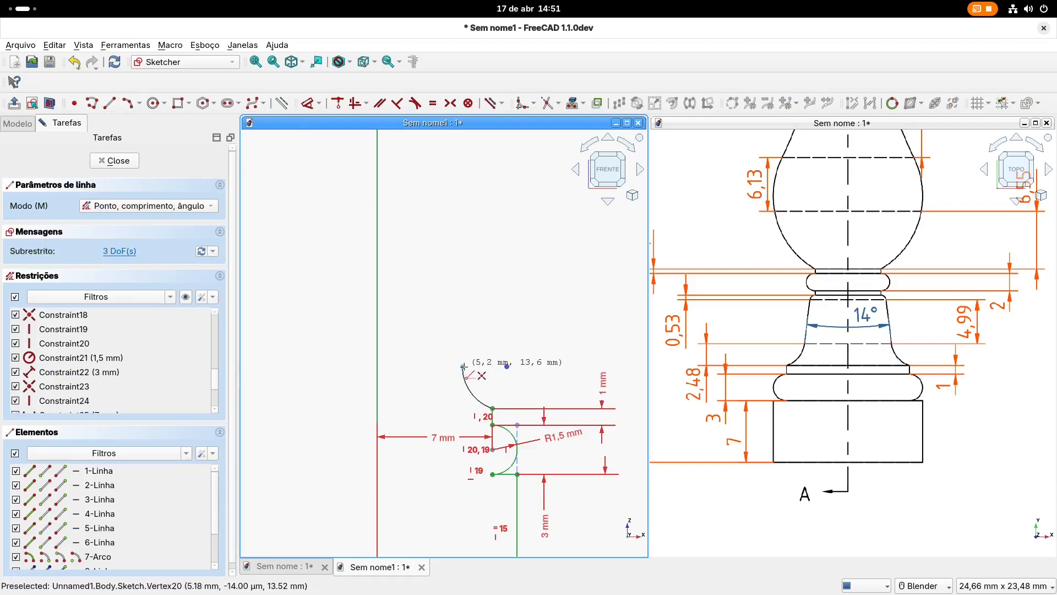
{"action": "left_click", "coordinate": [462, 366]}
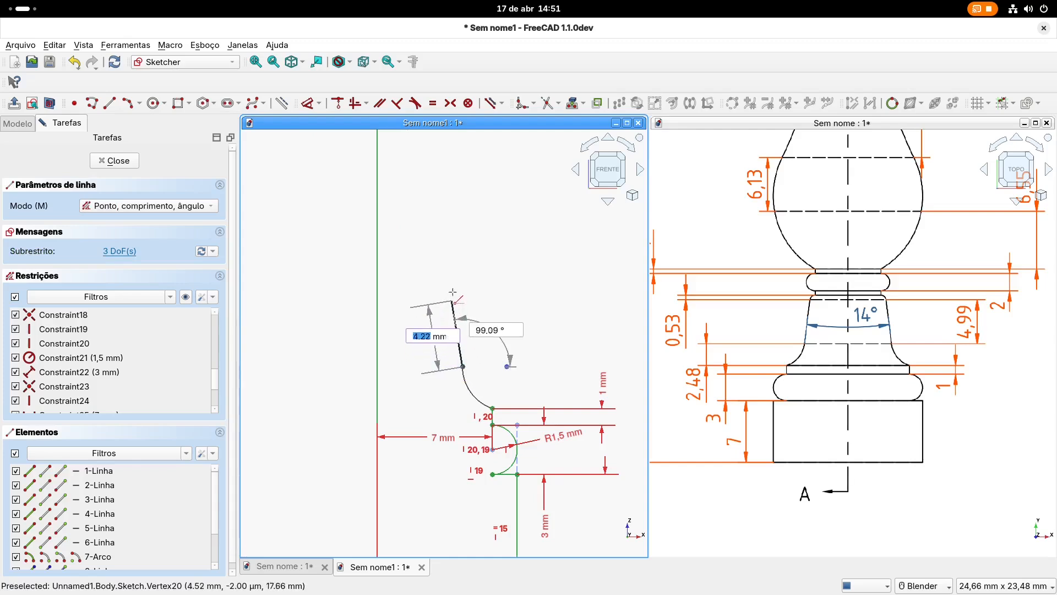
{"action": "left_click", "coordinate": [454, 282]}
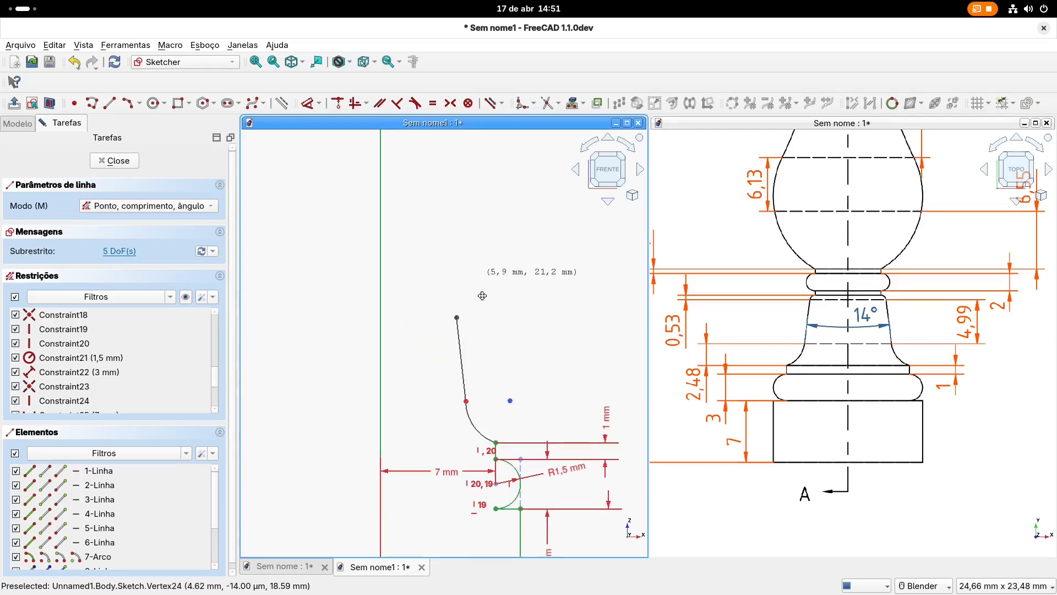
{"action": "left_click", "coordinate": [130, 104]}
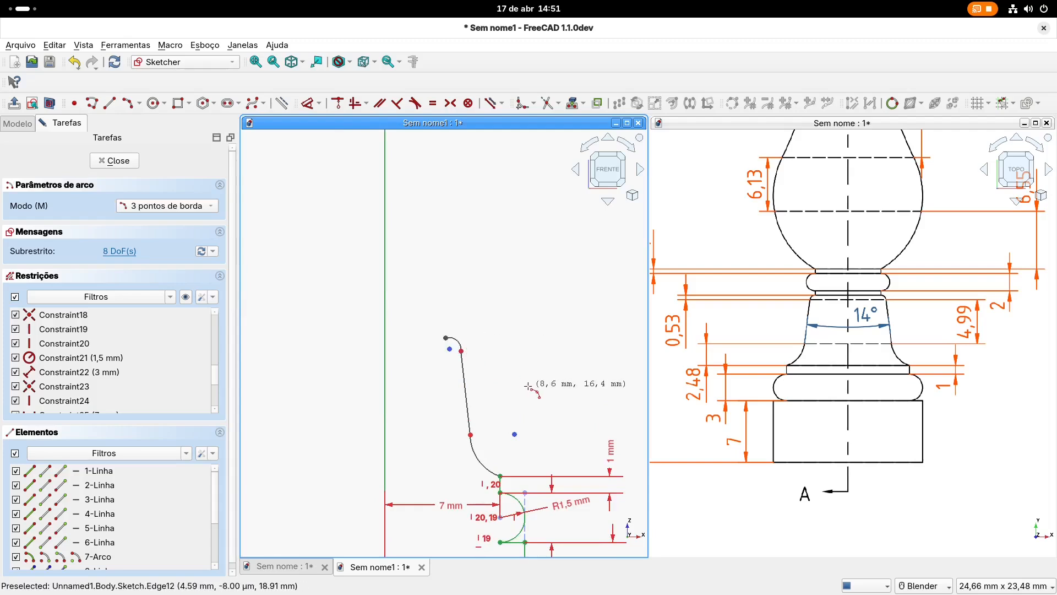
Step: Dimension the radius of the concave arc at the neck's base as 3 mm, following the reference drawing
{"action": "key", "text": "Escape"}
{"action": "middle_click_drag", "start_coordinate": [531, 408], "coordinate": [517, 361], "text": "shift"}
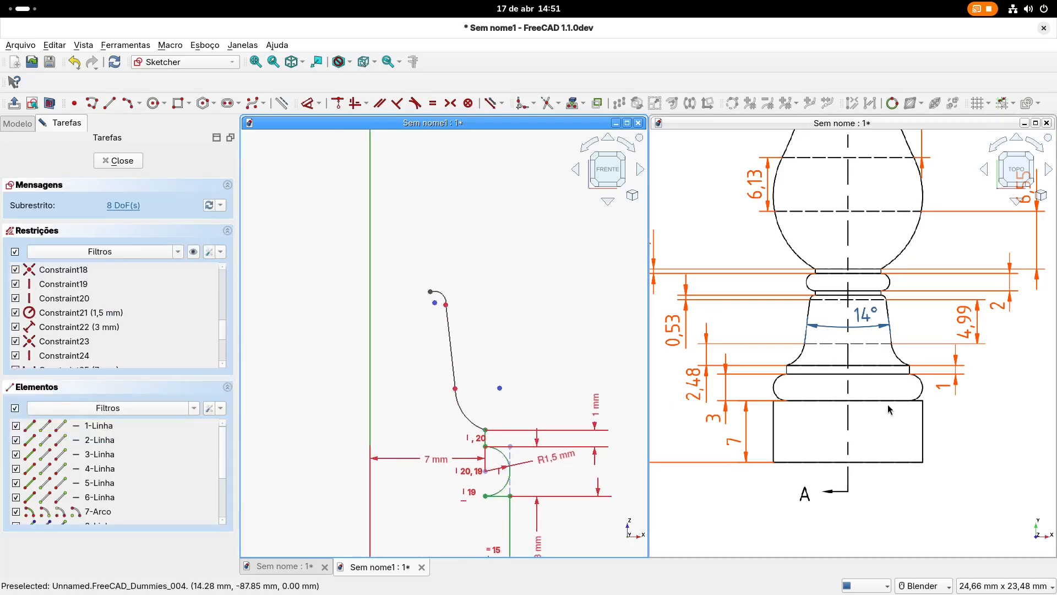
{"action": "scroll", "coordinate": [891, 407], "scroll_direction": "down", "scroll_amount": 2}
{"action": "mouse_move", "coordinate": [895, 378]}
{"action": "middle_mouse_down", "text": "shift"}
{"action": "mouse_move", "coordinate": [786, 401]}
{"action": "mouse_move", "coordinate": [703, 401]}
{"action": "middle_mouse_up", "text": "shift"}
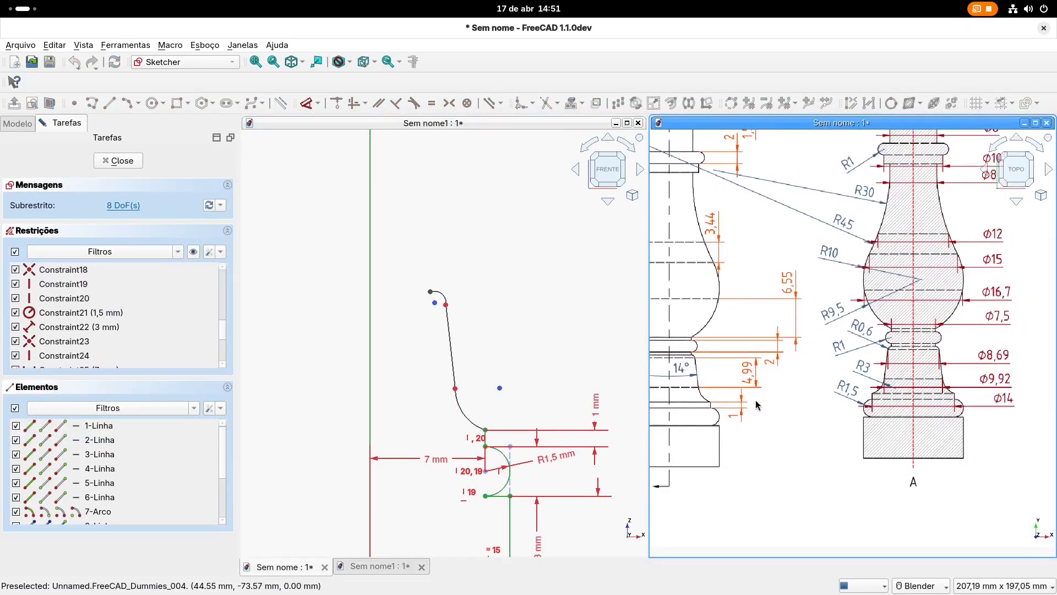
{"action": "scroll", "coordinate": [928, 376], "scroll_direction": "up", "scroll_amount": 3}
{"action": "middle_click_drag", "start_coordinate": [872, 367], "coordinate": [897, 365], "text": "shift"}
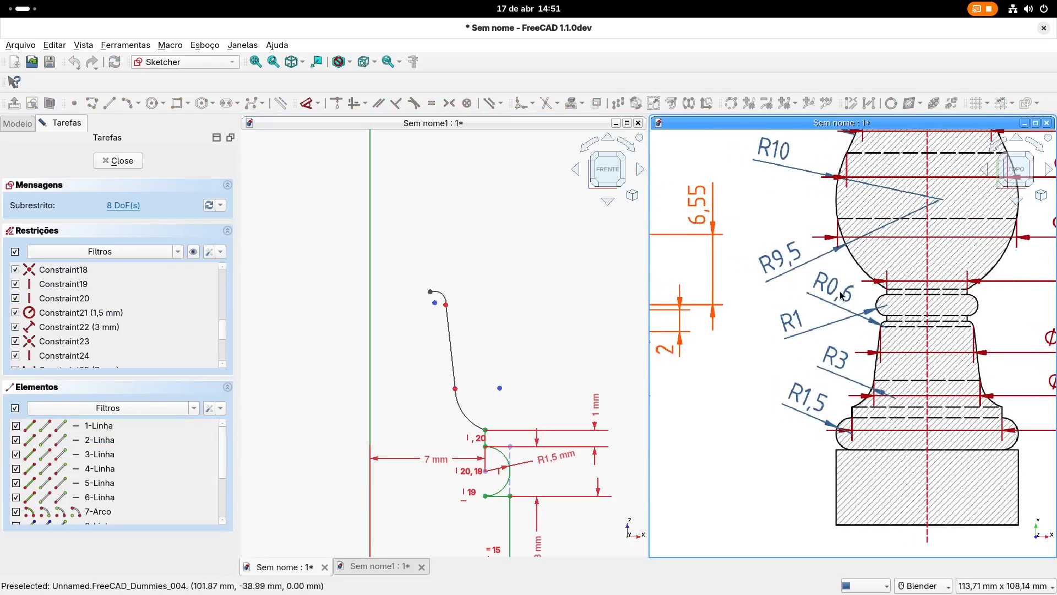
{"action": "middle_click_drag", "start_coordinate": [495, 330], "coordinate": [511, 320], "text": "shift"}
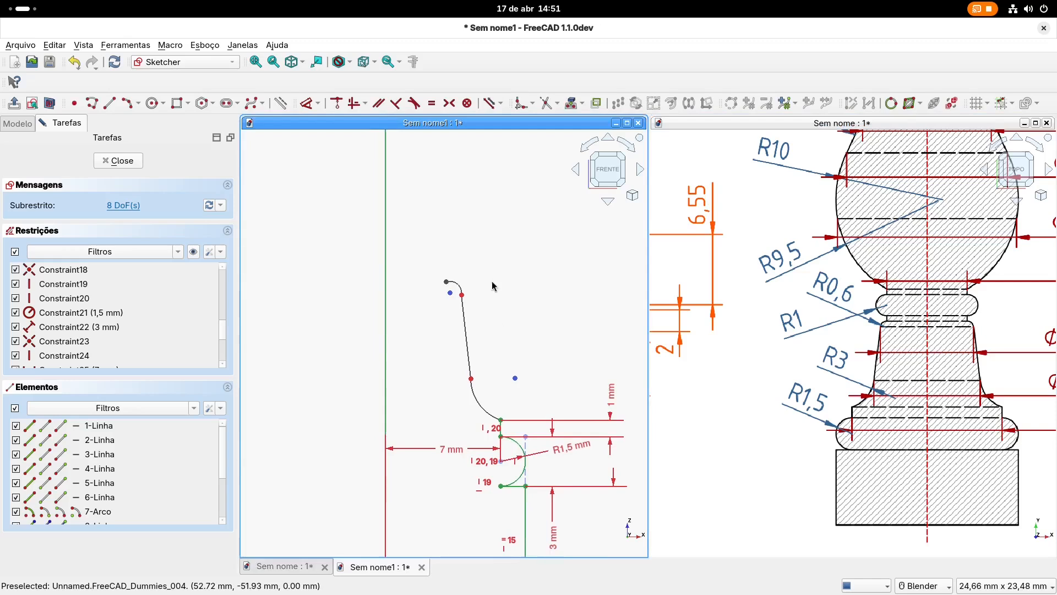
{"action": "middle_click_drag", "start_coordinate": [456, 204], "coordinate": [447, 202], "text": "shift"}
{"action": "left_click", "coordinate": [307, 104]}
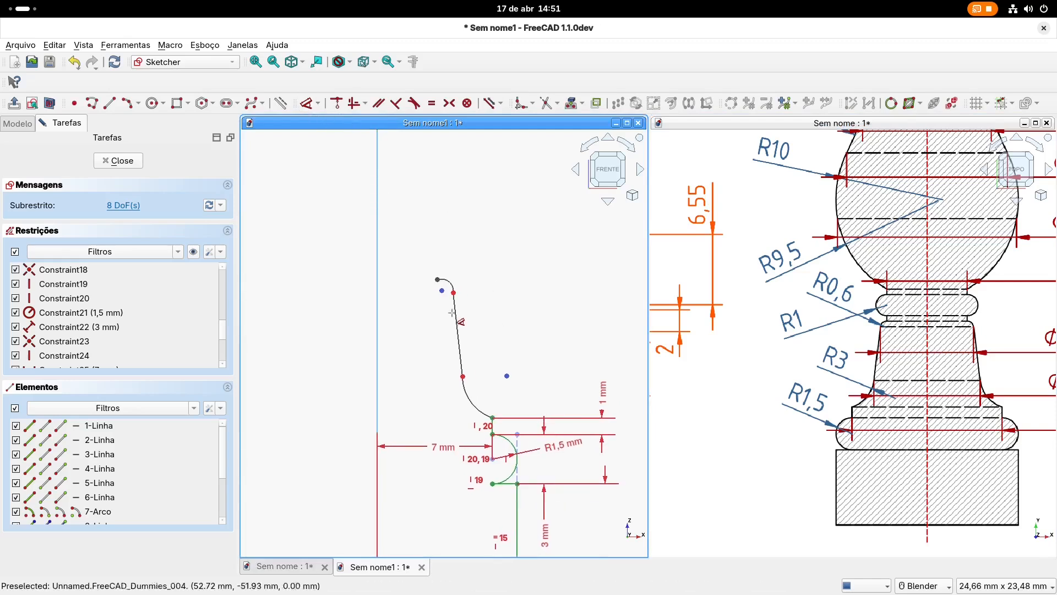
{"action": "left_click", "coordinate": [470, 402]}
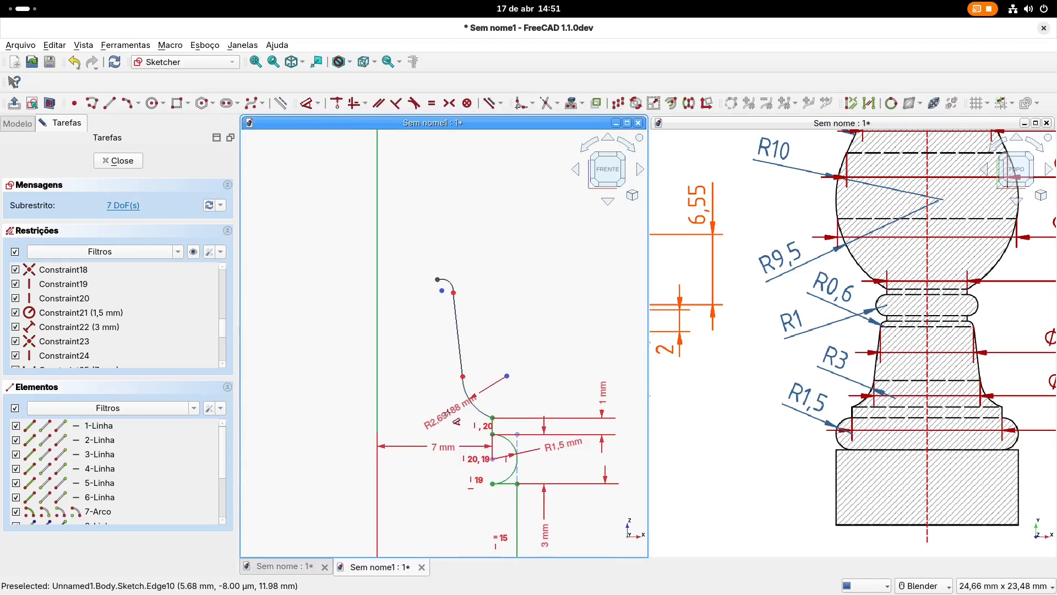
{"action": "left_click", "coordinate": [450, 417]}
{"action": "key", "text": "Return"}
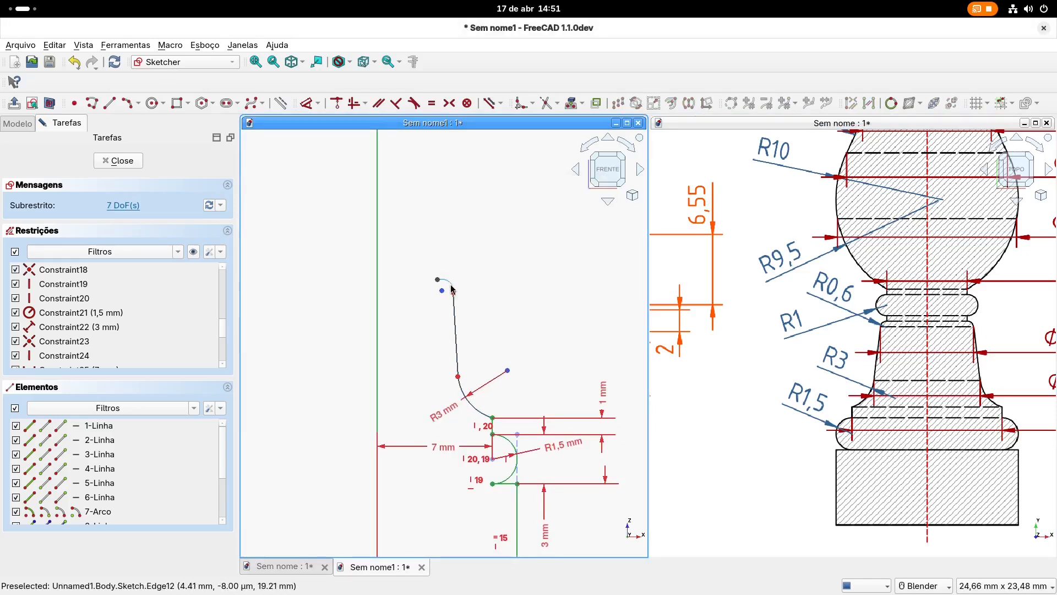
Step: Make the 3 mm concave arc tangent to the steep neck line
{"action": "scroll", "coordinate": [454, 282], "scroll_direction": "up", "scroll_amount": 1}
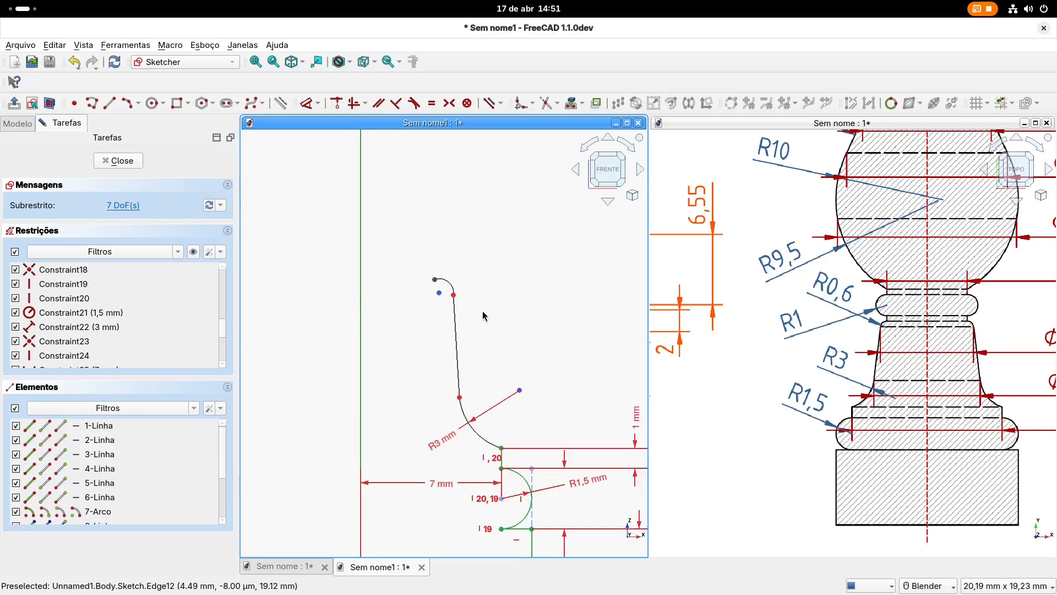
{"action": "scroll", "coordinate": [479, 331], "scroll_direction": "up", "scroll_amount": 1}
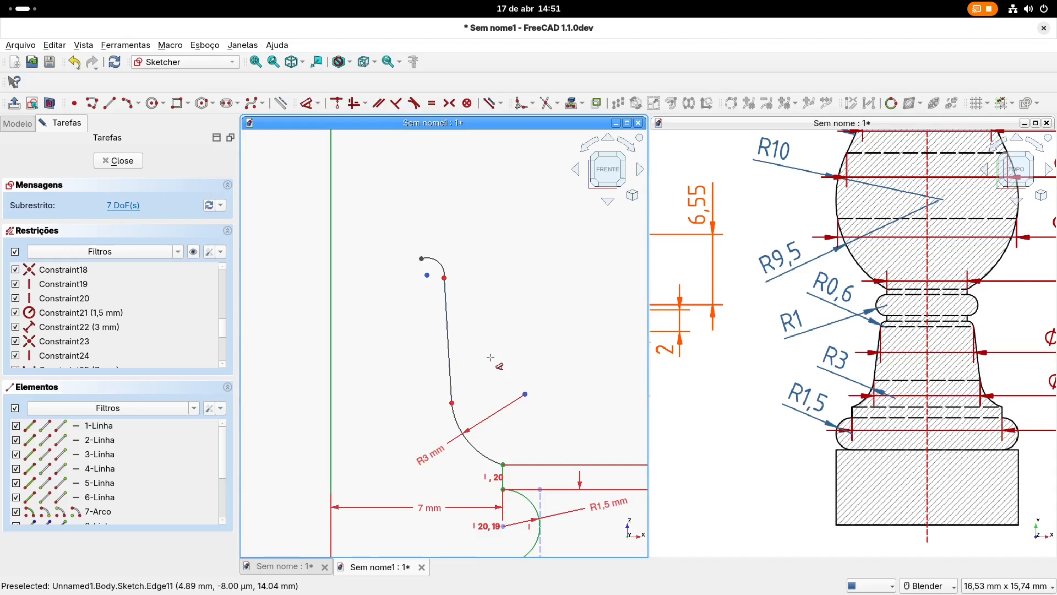
{"action": "middle_click_drag", "start_coordinate": [491, 356], "coordinate": [488, 350], "text": "shift"}
{"action": "left_click", "coordinate": [414, 103]}
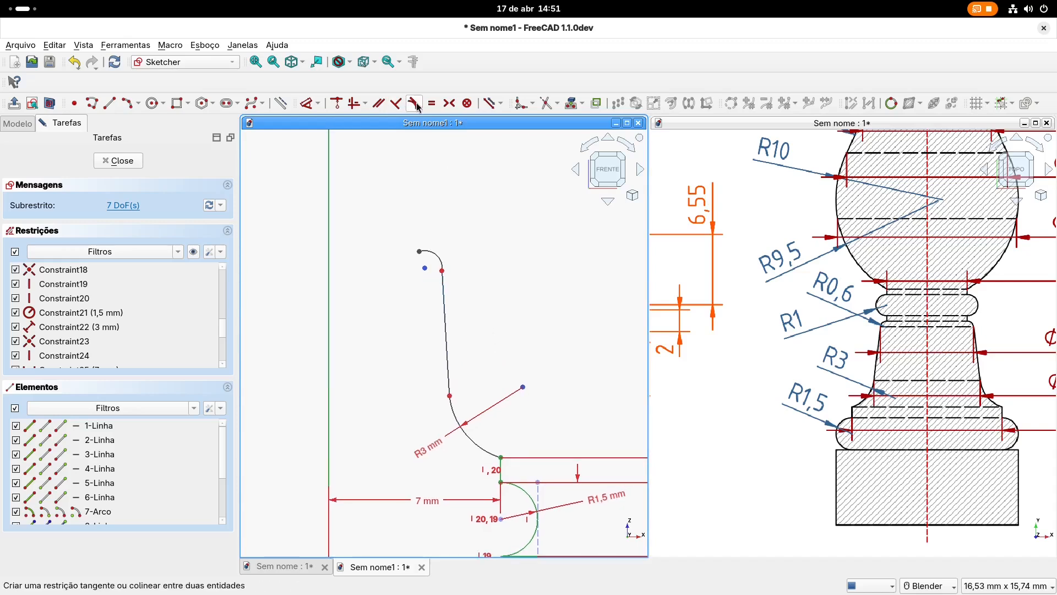
{"action": "left_click", "coordinate": [455, 414]}
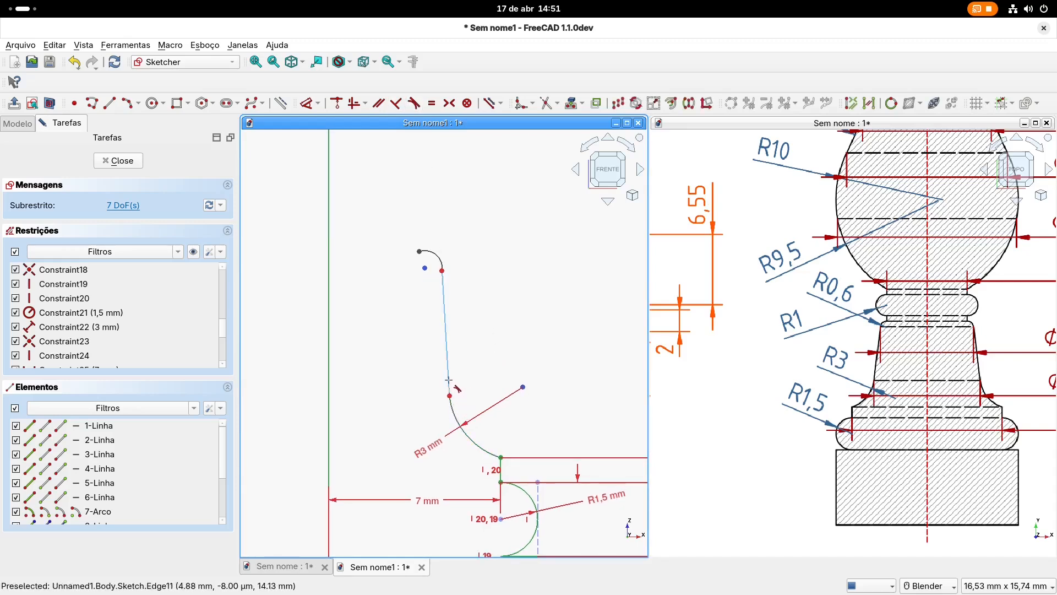
{"action": "left_click", "coordinate": [449, 380]}
{"action": "left_click", "coordinate": [529, 263]}
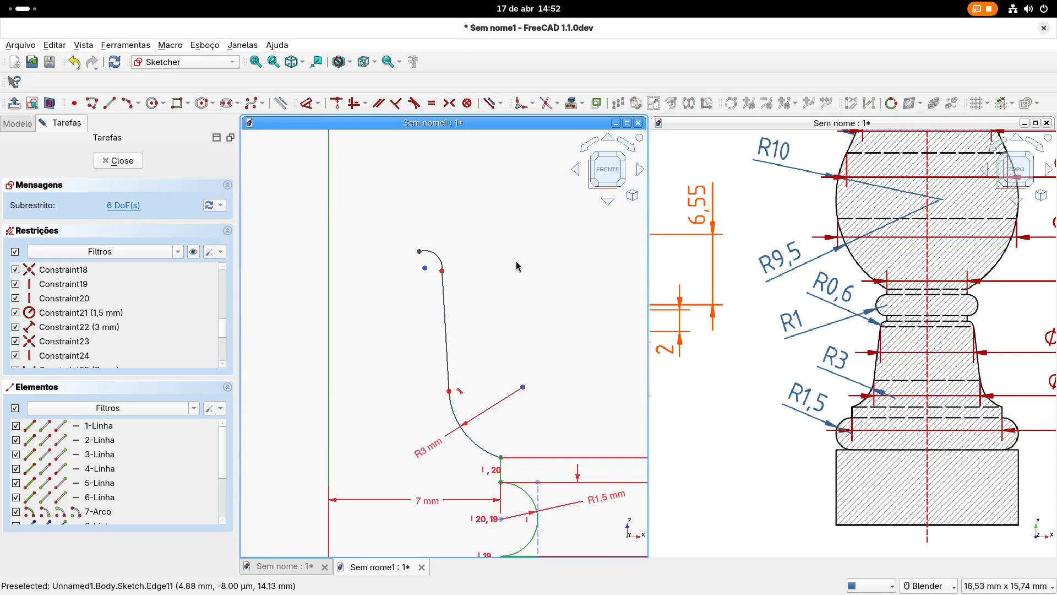
Step: Make the small upper arc tangent to the upper end of the steep neck line
{"action": "scroll", "coordinate": [491, 284], "scroll_direction": "up", "scroll_amount": 2}
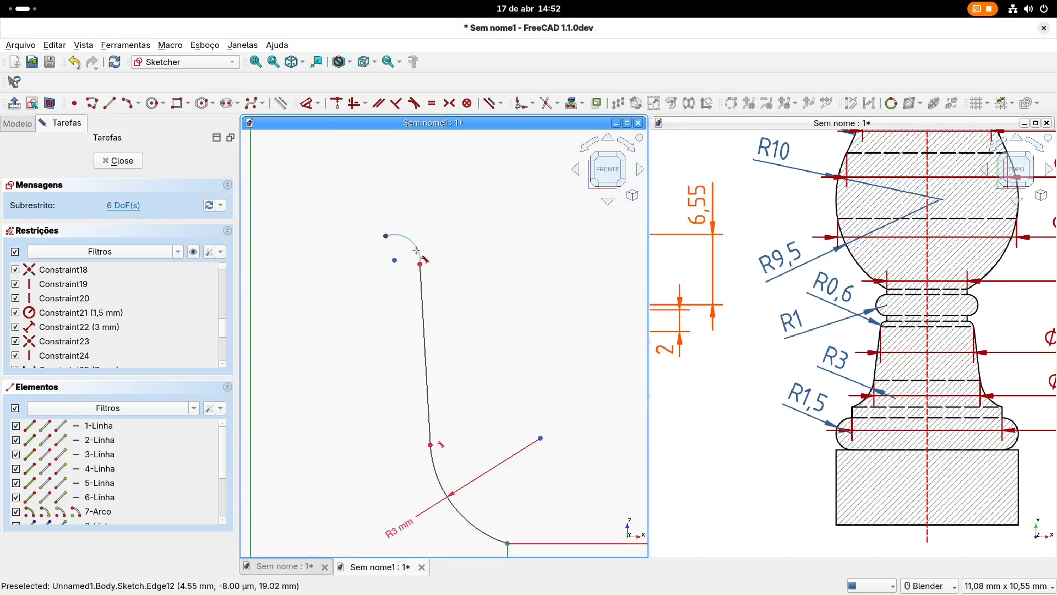
{"action": "left_click", "coordinate": [421, 258]}
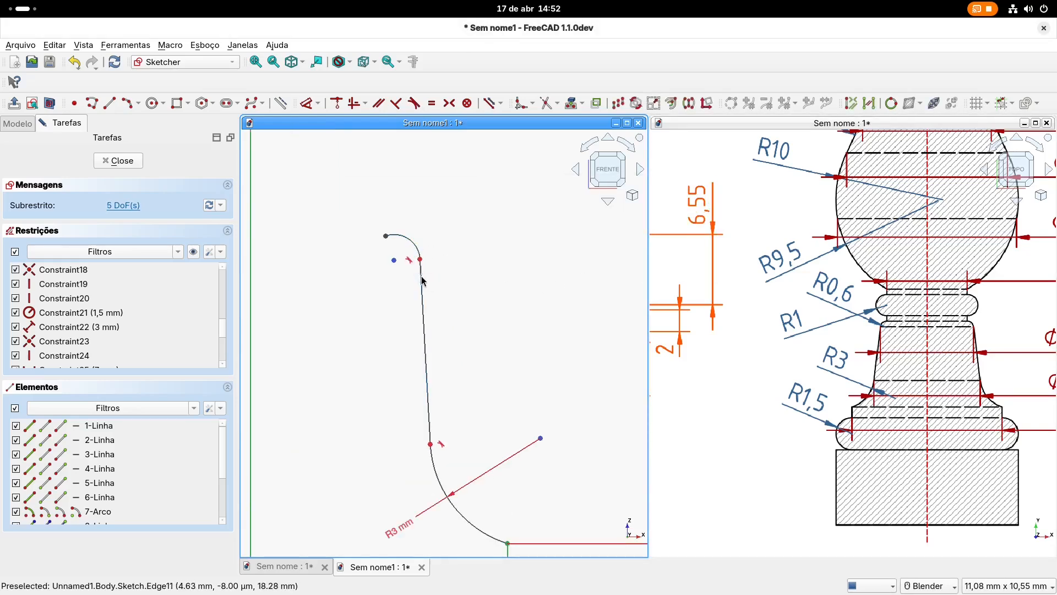
{"action": "left_click", "coordinate": [424, 280]}
{"action": "left_click", "coordinate": [529, 264]}
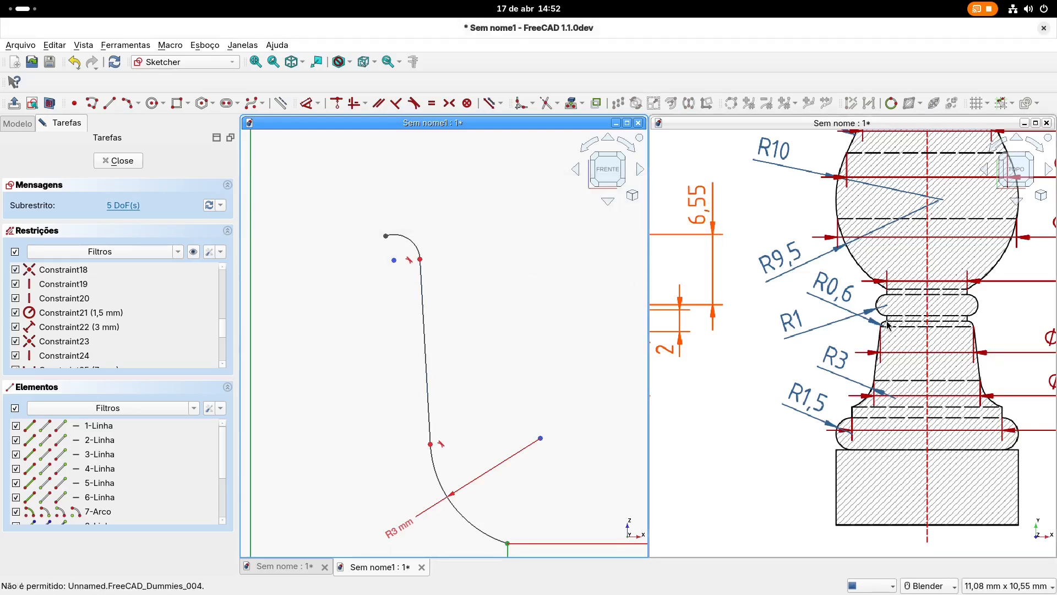
{"action": "left_click", "coordinate": [416, 248]}
{"action": "left_click", "coordinate": [307, 103]}
{"action": "left_click", "coordinate": [469, 218]}
{"action": "key", "text": "Escape"}
{"action": "key", "text": "Escape"}
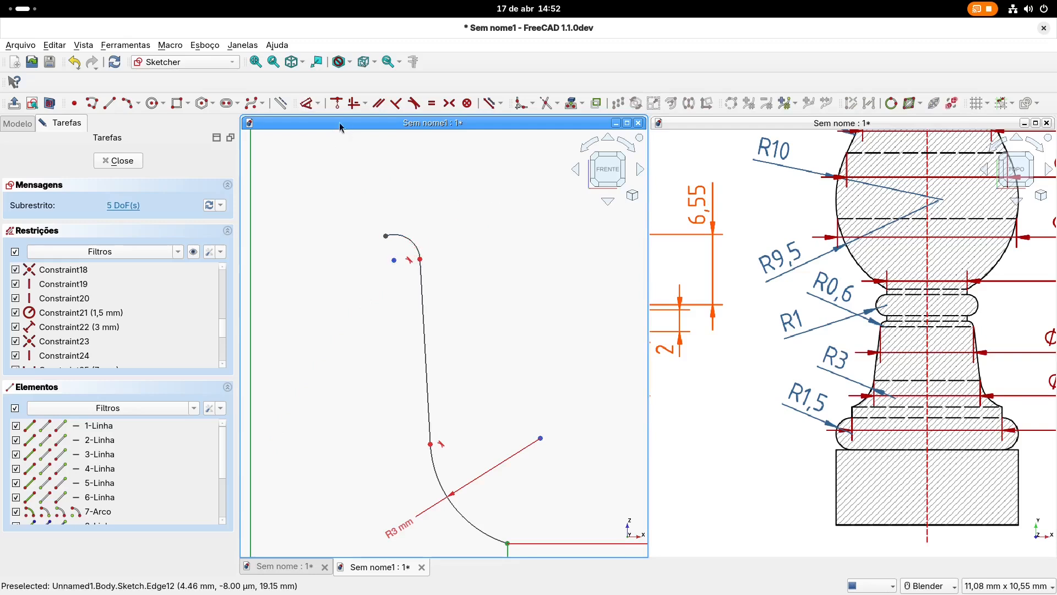
Step: Dimension the radius of the small arc at the top of the neck as 0.6 mm
{"action": "left_click", "coordinate": [410, 242]}
{"action": "left_click", "coordinate": [464, 210]}
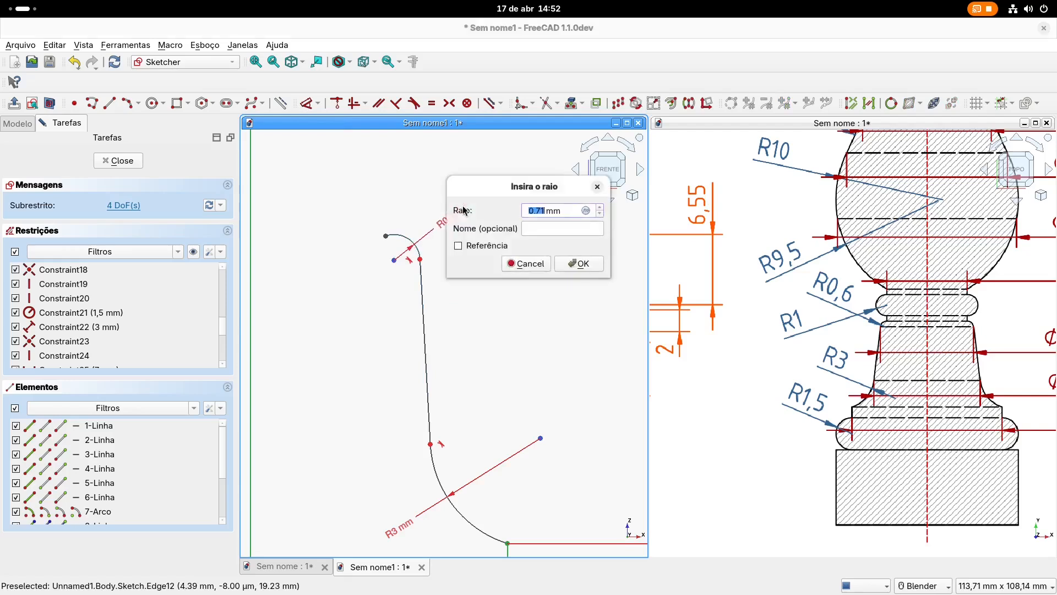
{"action": "key", "text": "Return"}
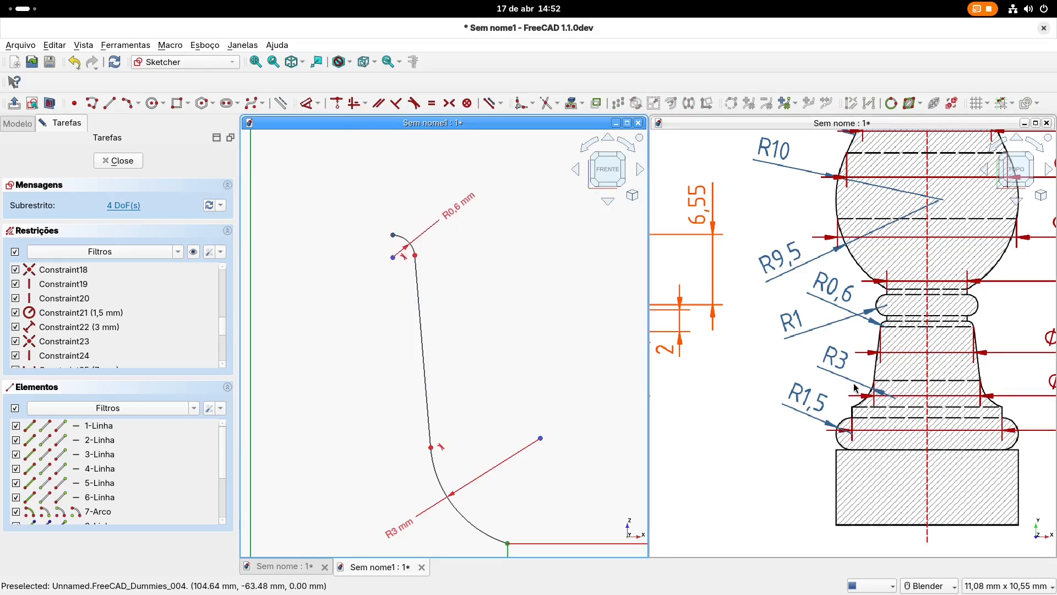
Step: Set the vertical distance between the two ends of the 3 mm concave arc to 2.48 mm, following the reference drawing
{"action": "scroll", "coordinate": [846, 401], "scroll_direction": "down", "scroll_amount": 1}
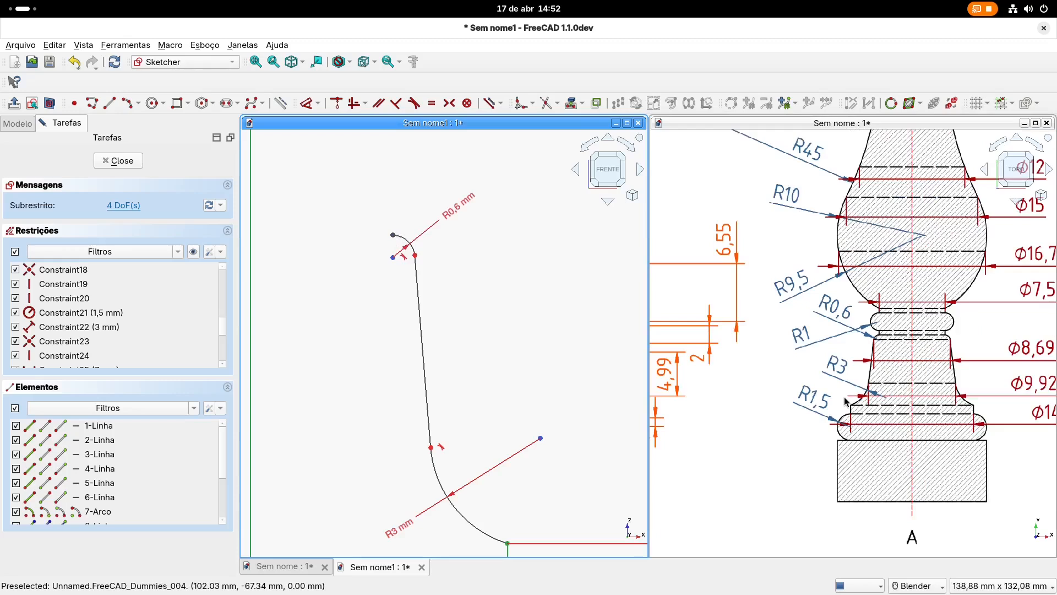
{"action": "left_click", "coordinate": [777, 376]}
{"action": "middle_click_drag", "start_coordinate": [777, 376], "coordinate": [905, 375], "text": "shift"}
{"action": "middle_click_drag", "start_coordinate": [704, 372], "coordinate": [886, 356], "text": "shift"}
{"action": "middle_click_drag", "start_coordinate": [775, 367], "coordinate": [797, 359], "text": "shift"}
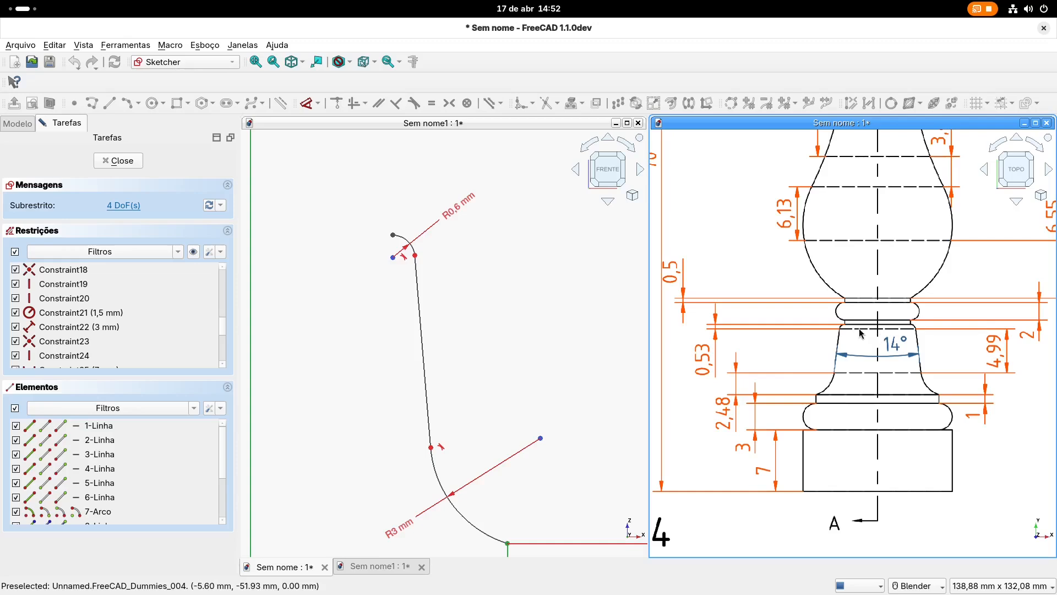
{"action": "middle_click_drag", "start_coordinate": [477, 404], "coordinate": [479, 355], "text": "shift"}
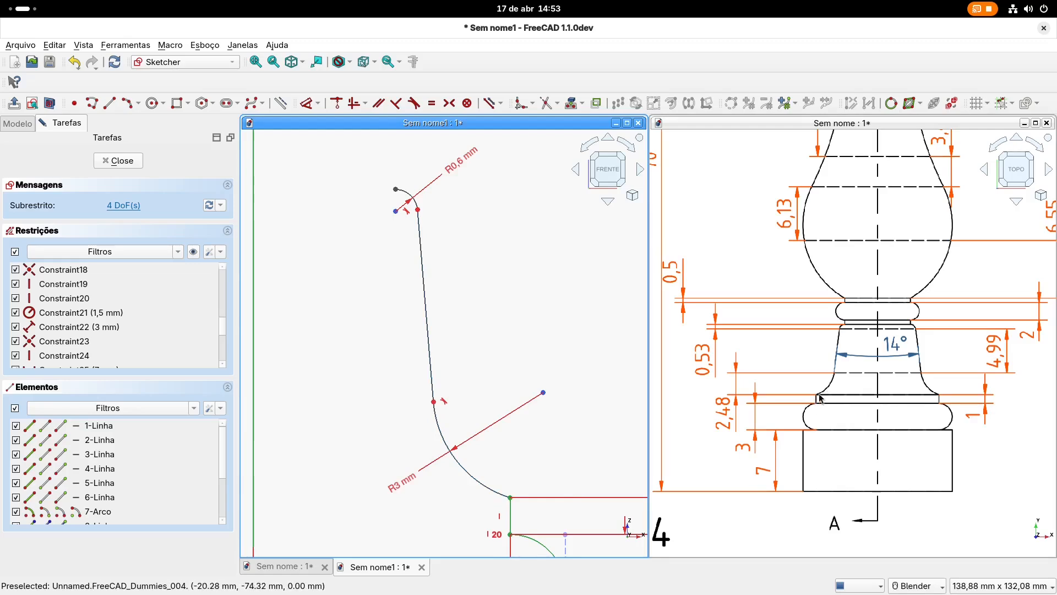
{"action": "scroll", "coordinate": [460, 314], "scroll_direction": "down", "scroll_amount": 3}
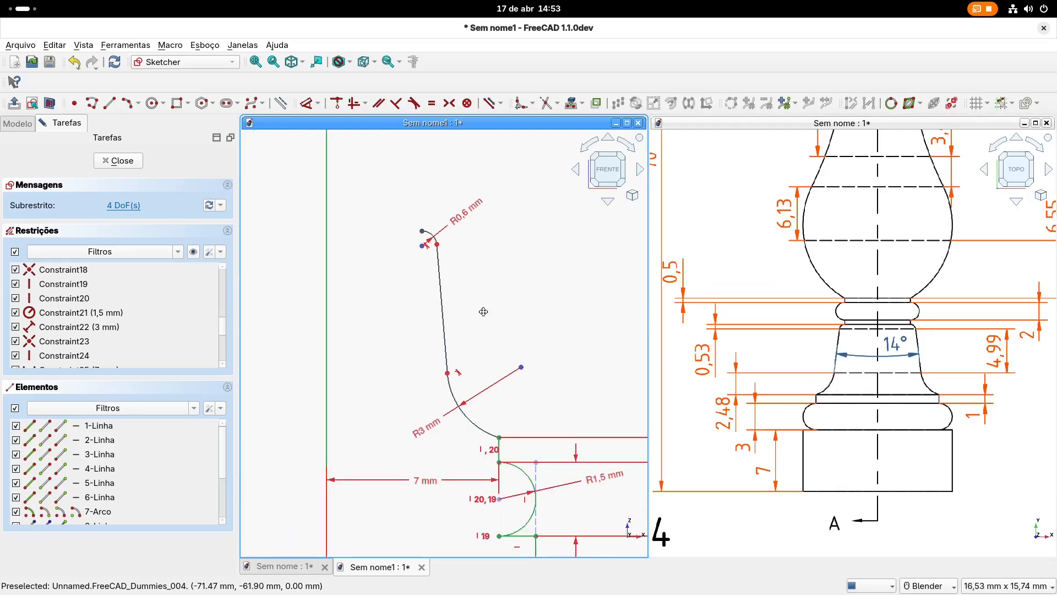
{"action": "left_click", "coordinate": [304, 103]}
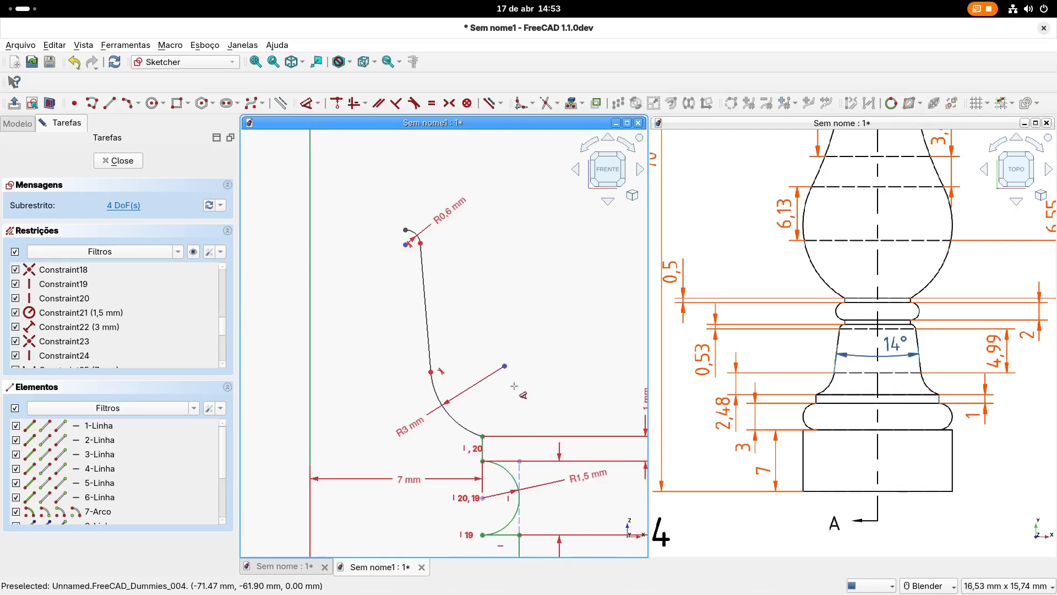
{"action": "scroll", "coordinate": [460, 392], "scroll_direction": "up", "scroll_amount": 2}
{"action": "left_click", "coordinate": [489, 447]}
{"action": "left_click", "coordinate": [426, 368]}
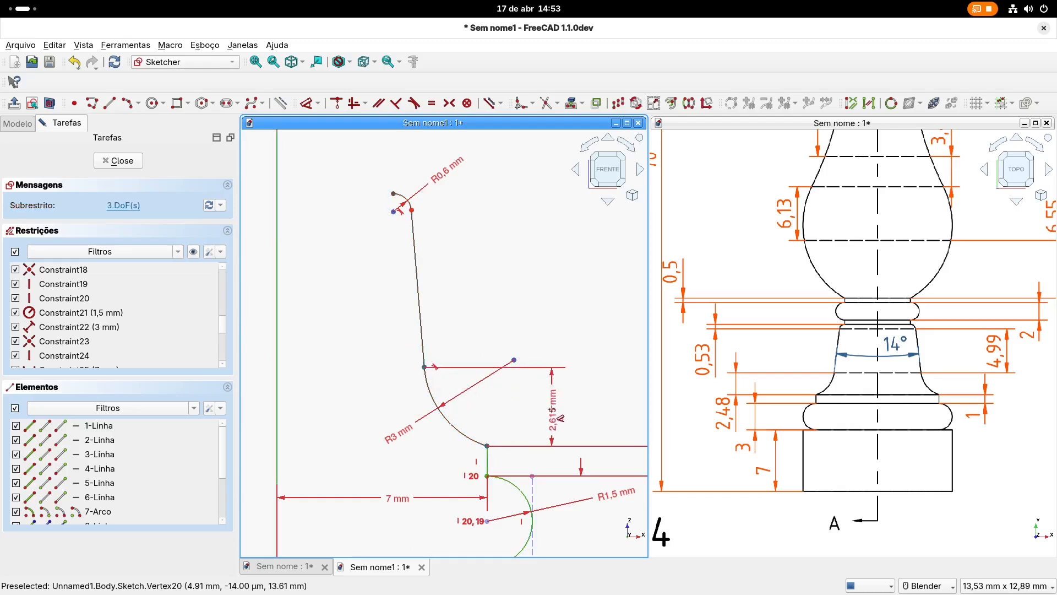
{"action": "left_click", "coordinate": [553, 414]}
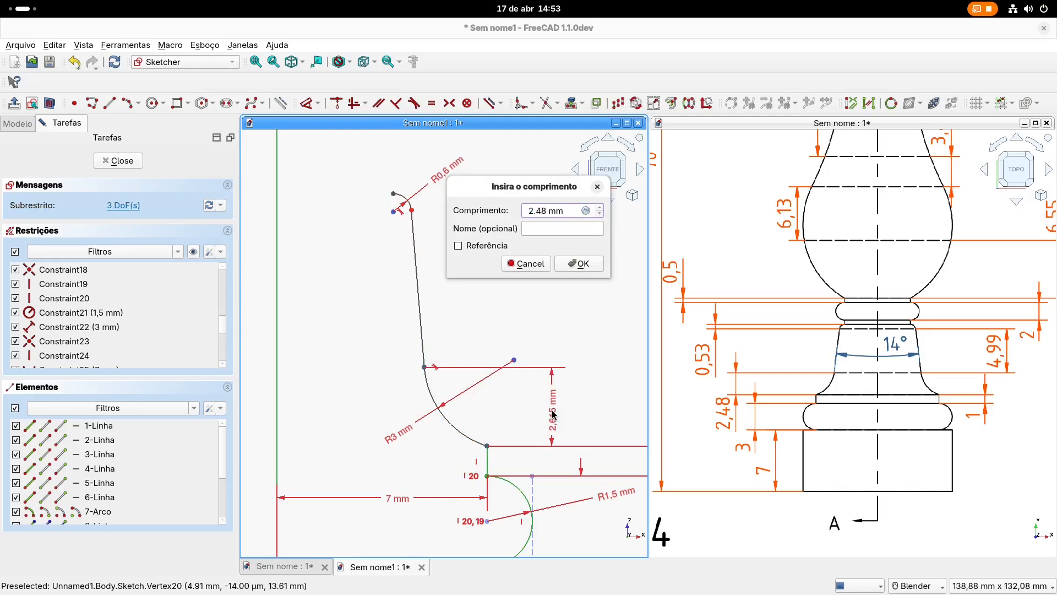
{"action": "key", "text": "Return"}
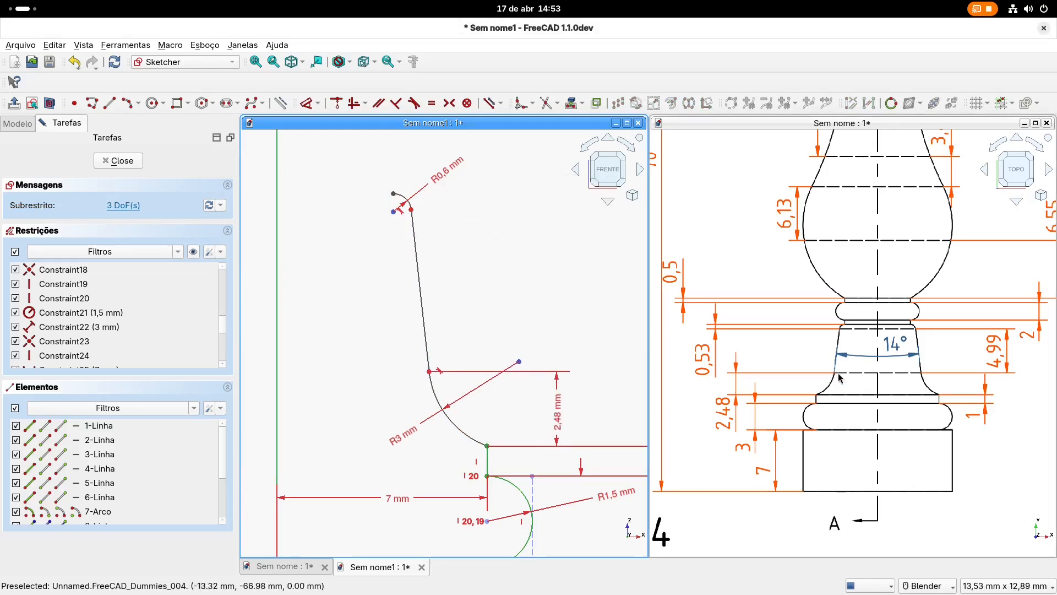
Step: Set the angle between the vertical axis line and the steep neck line to 7° and move its label upward between them
{"action": "middle_click_drag", "start_coordinate": [454, 279], "coordinate": [517, 315], "text": "shift"}
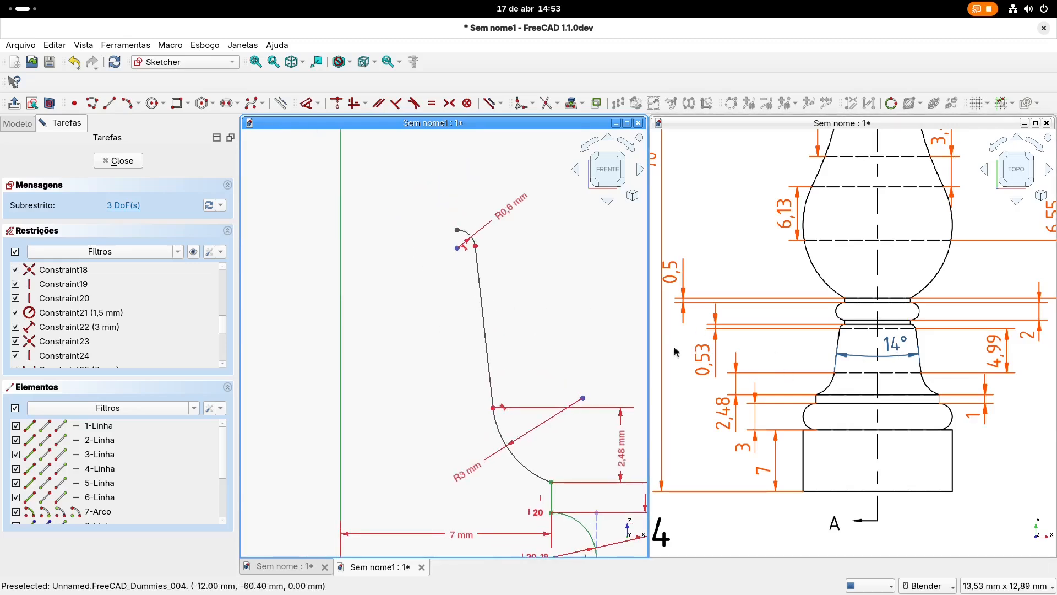
{"action": "left_click", "coordinate": [485, 332]}
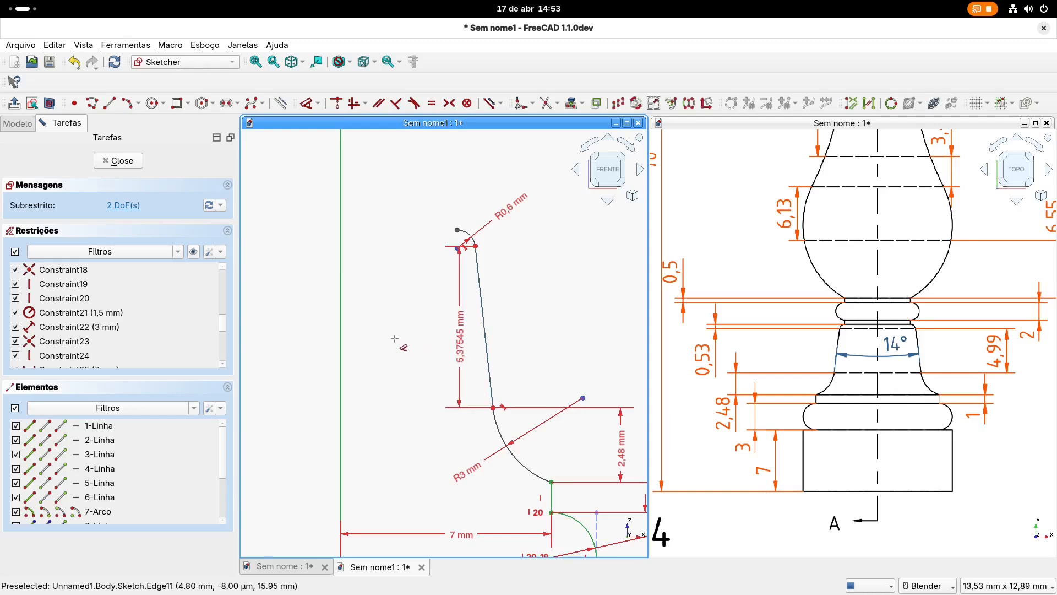
{"action": "left_click", "coordinate": [341, 335]}
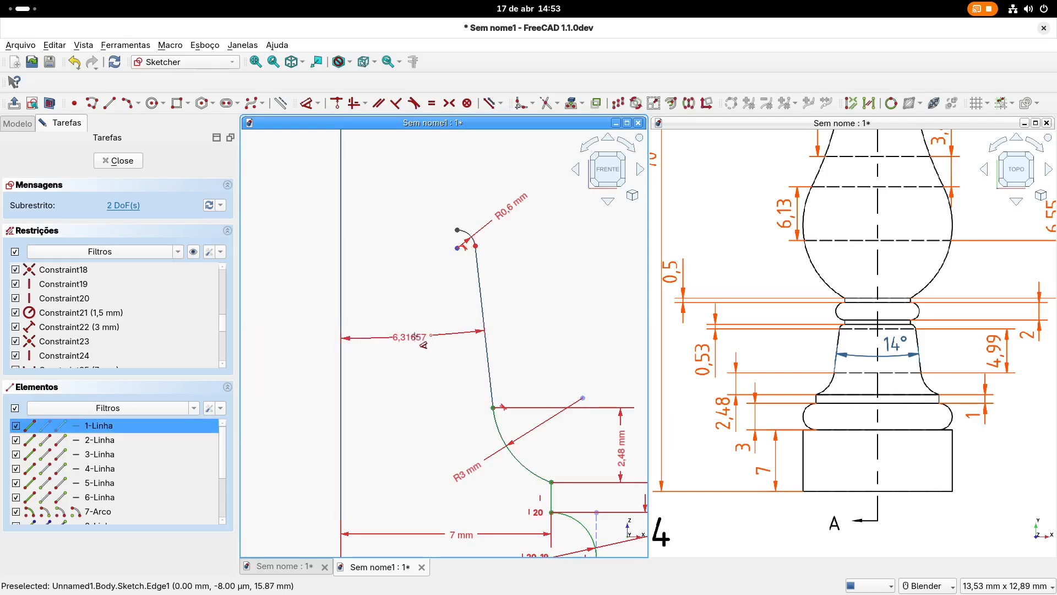
{"action": "left_click", "coordinate": [417, 342]}
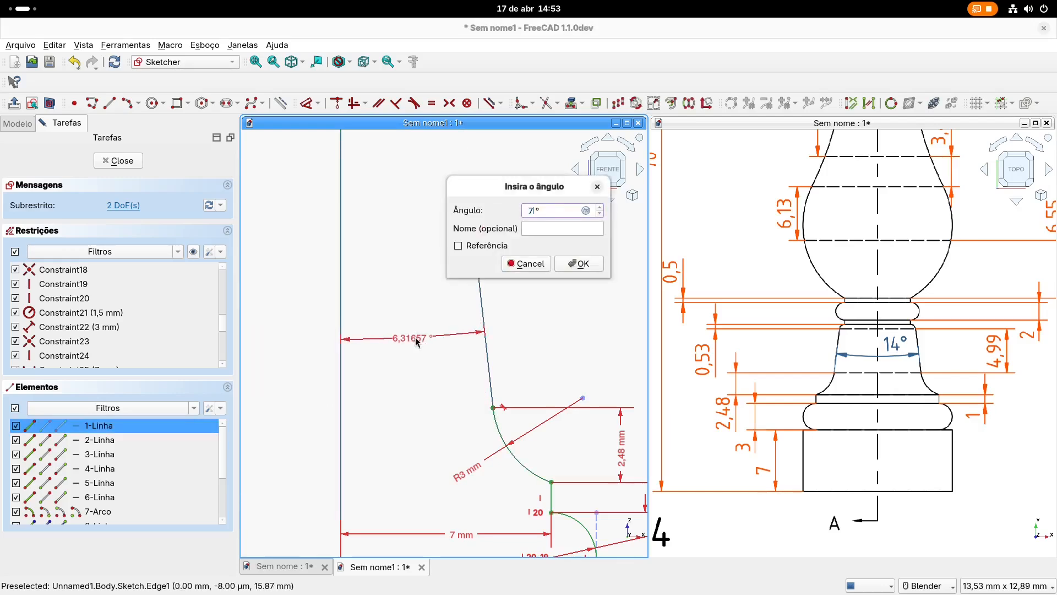
{"action": "key", "text": "Return"}
{"action": "left_click_drag", "start_coordinate": [420, 492], "coordinate": [405, 380]}
Step: Set the vertical distance between the two ends of the steep neck line to 4.99 mm
{"action": "middle_click_drag", "start_coordinate": [530, 311], "coordinate": [543, 366], "text": "shift"}
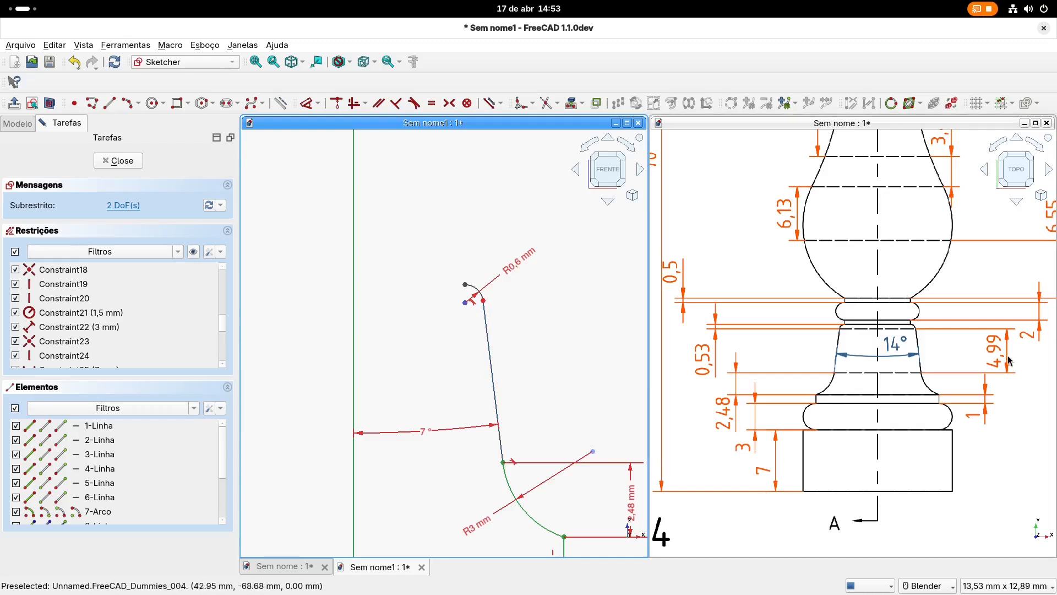
{"action": "middle_click_drag", "start_coordinate": [496, 336], "coordinate": [481, 325], "text": "shift"}
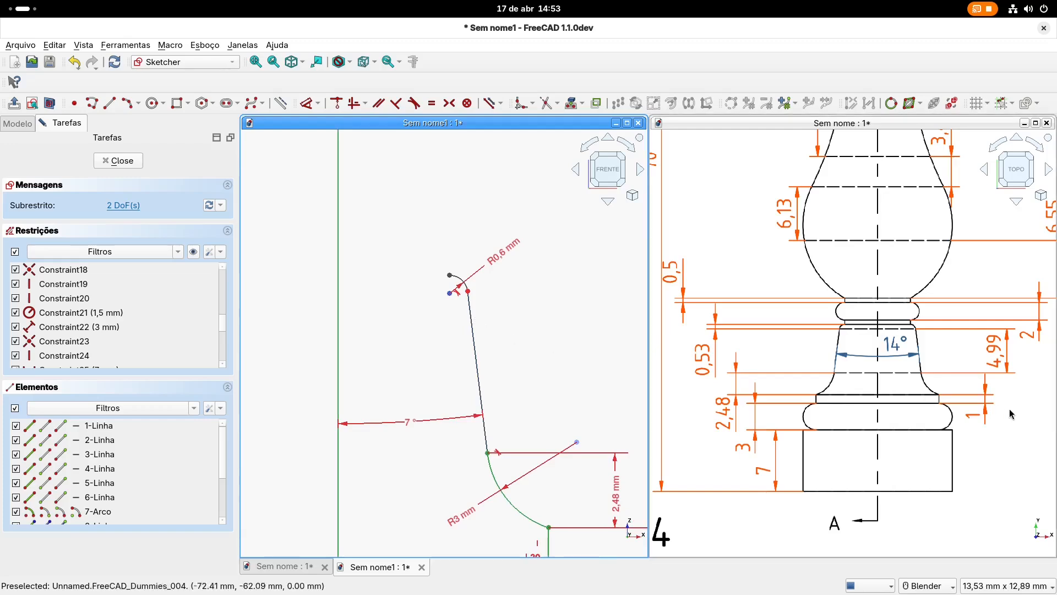
{"action": "left_click", "coordinate": [308, 104]}
{"action": "left_click", "coordinate": [489, 454]}
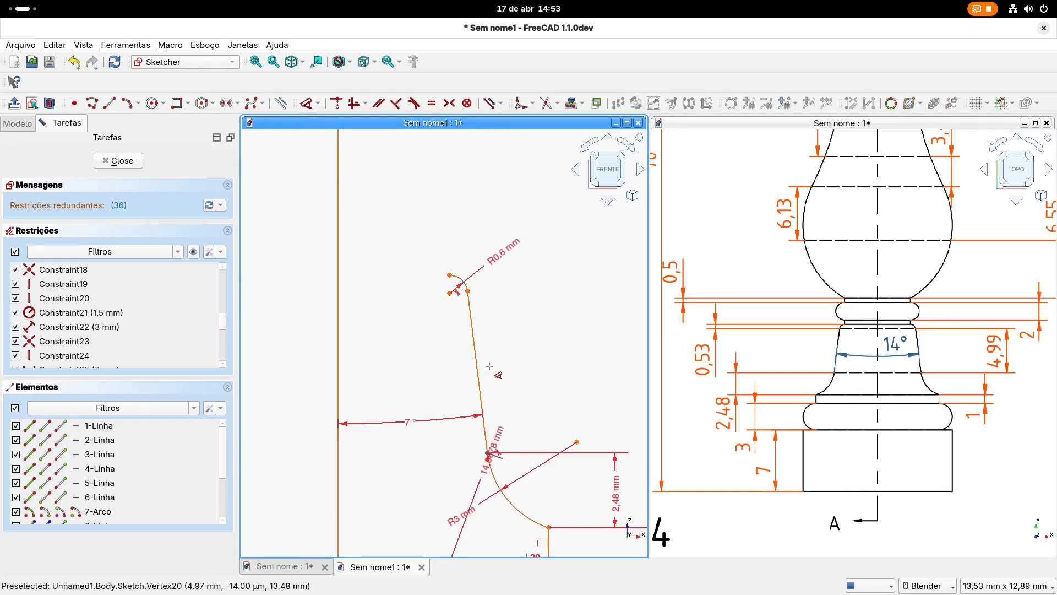
{"action": "left_click", "coordinate": [468, 291]}
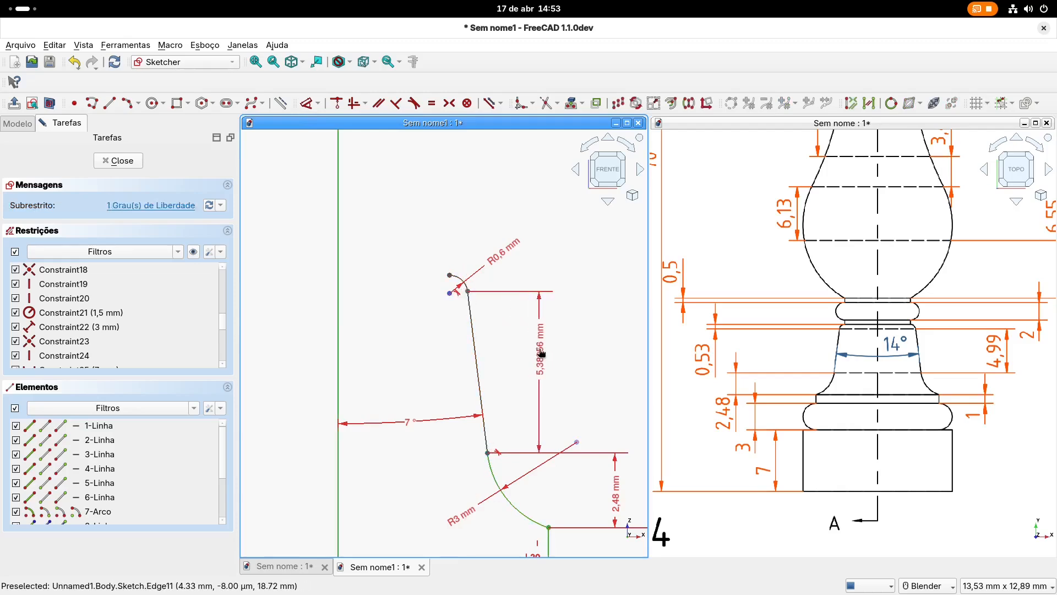
{"action": "left_click", "coordinate": [542, 352]}
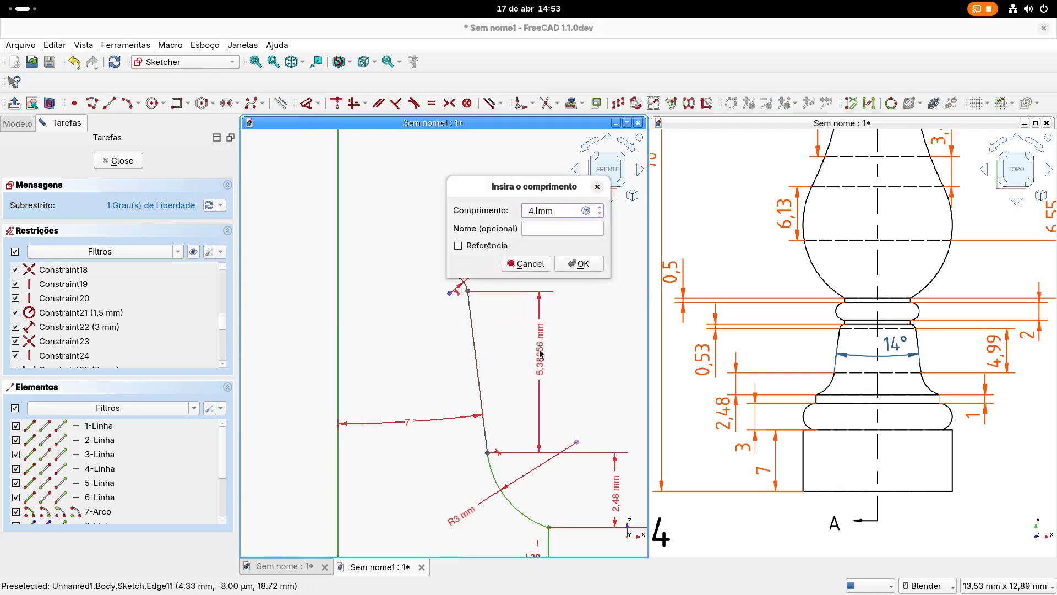
{"action": "type", "text": "4.99"}
{"action": "key", "text": "Return"}
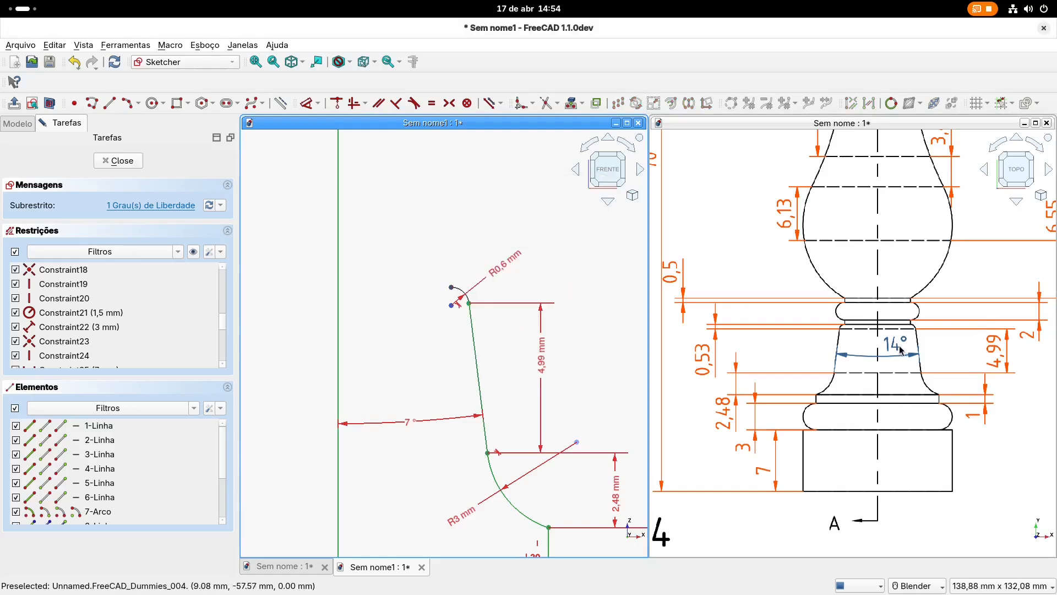
Step: Try to set the vertical distance between the ends of the 0.6 mm arc to 0.53 mm, and bring its radius label closer
{"action": "left_click", "coordinate": [787, 336]}
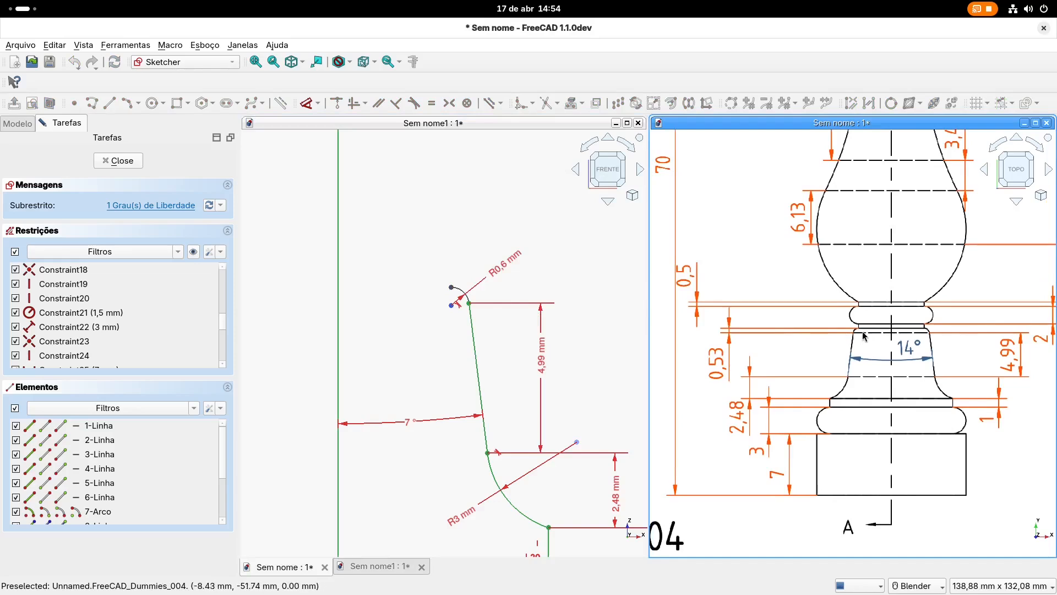
{"action": "scroll", "coordinate": [857, 335], "scroll_direction": "up", "scroll_amount": 2}
{"action": "scroll", "coordinate": [860, 332], "scroll_direction": "up", "scroll_amount": 2}
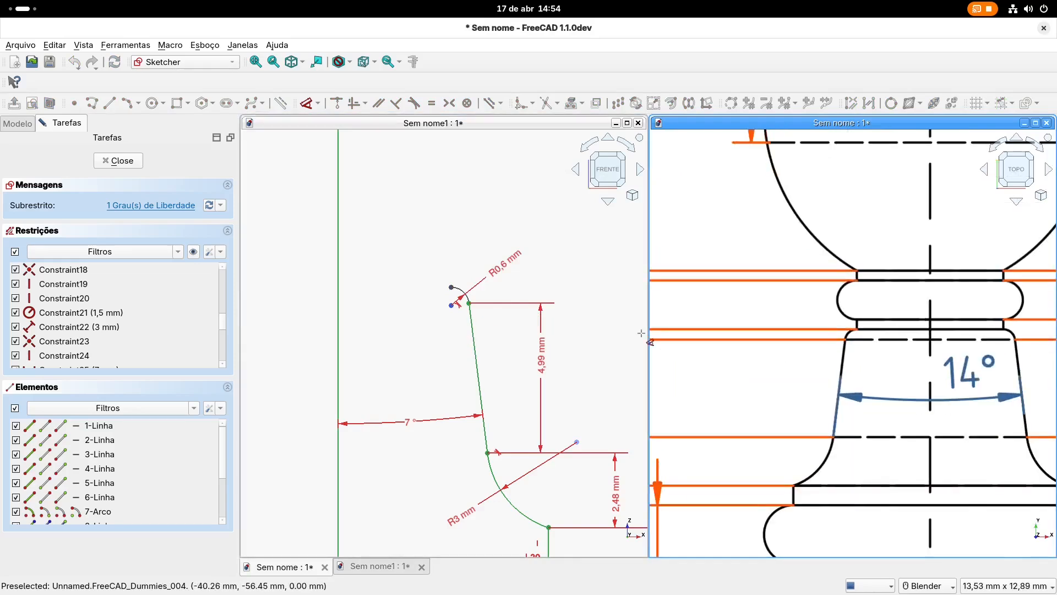
{"action": "scroll", "coordinate": [807, 362], "scroll_direction": "down", "scroll_amount": 1}
{"action": "scroll", "coordinate": [756, 348], "scroll_direction": "up", "scroll_amount": 5}
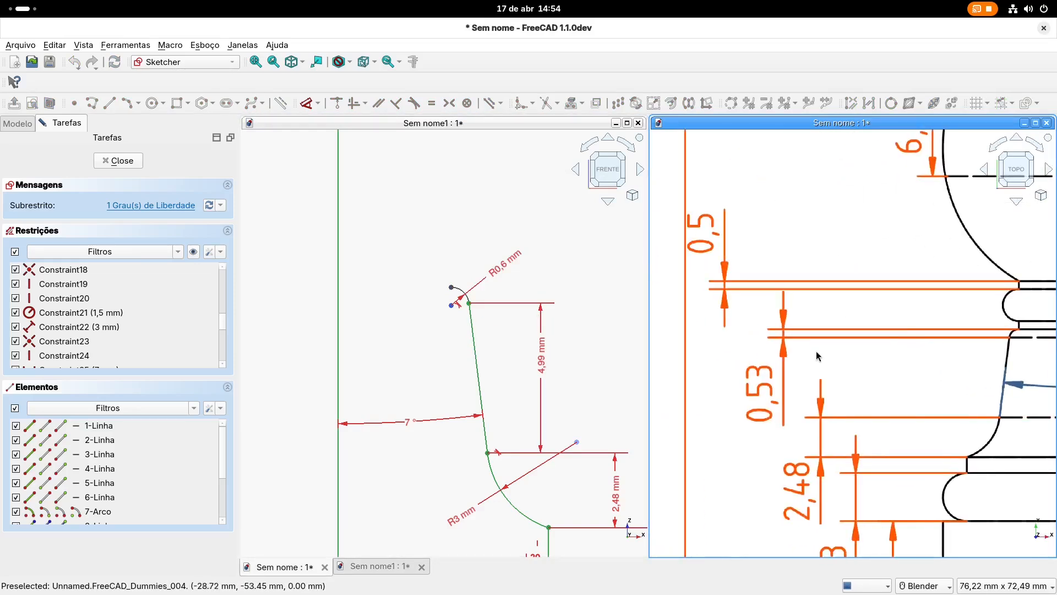
{"action": "scroll", "coordinate": [453, 297], "scroll_direction": "up", "scroll_amount": 2}
{"action": "scroll", "coordinate": [453, 297], "scroll_direction": "up", "scroll_amount": 2}
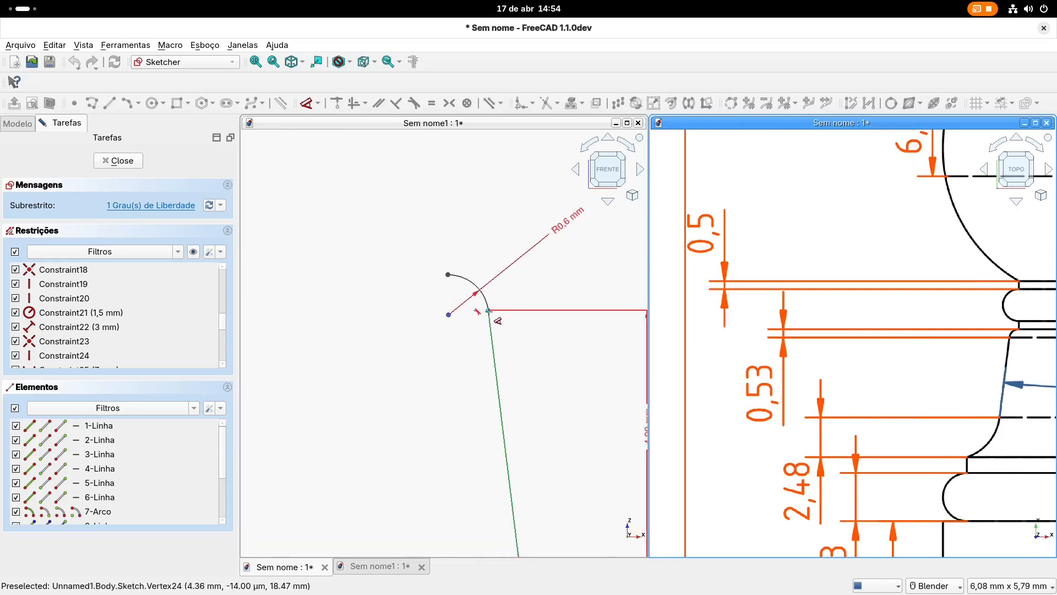
{"action": "left_click", "coordinate": [488, 311]}
{"action": "left_click", "coordinate": [449, 275]}
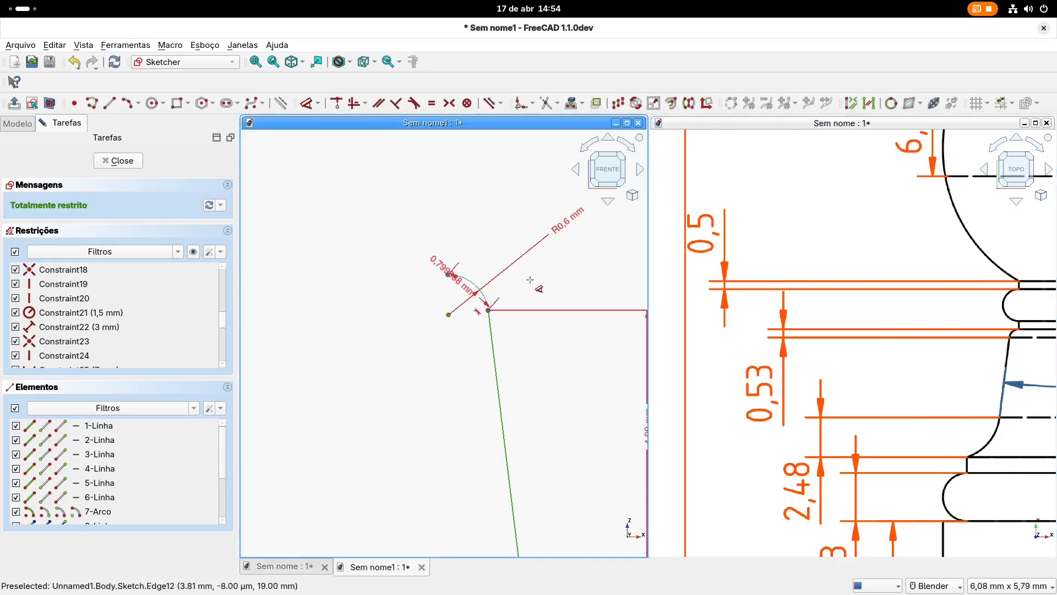
{"action": "left_click", "coordinate": [554, 300]}
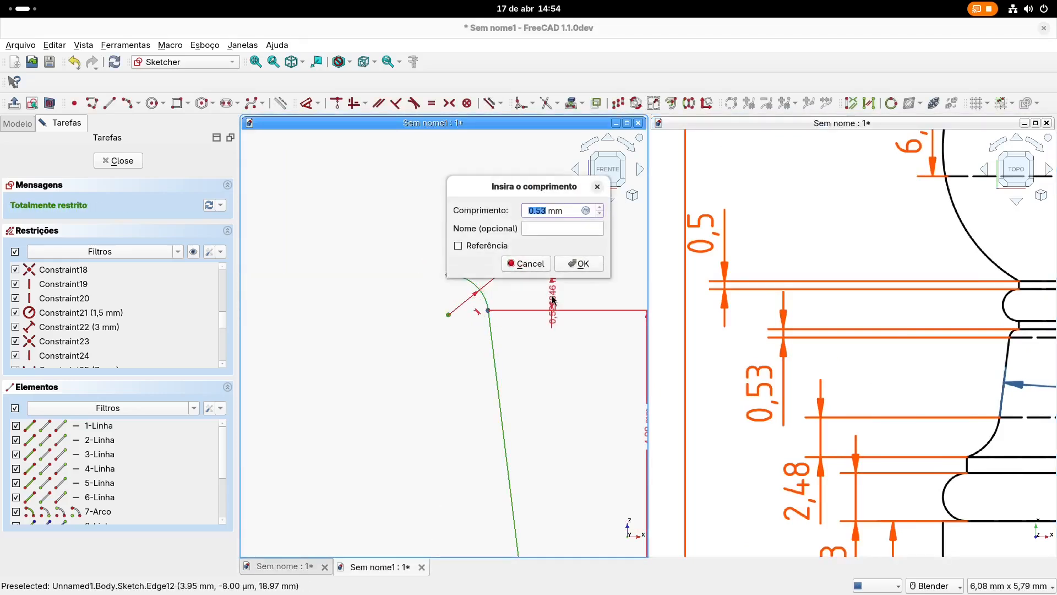
{"action": "type", "text": ".53"}
{"action": "key", "text": "Return"}
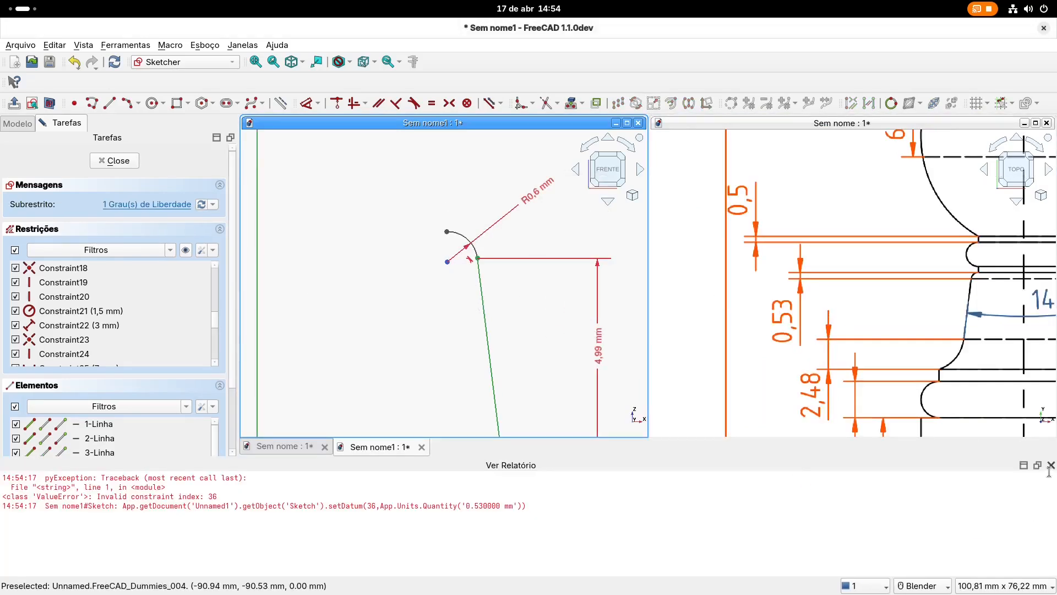
{"action": "left_click", "coordinate": [1051, 464]}
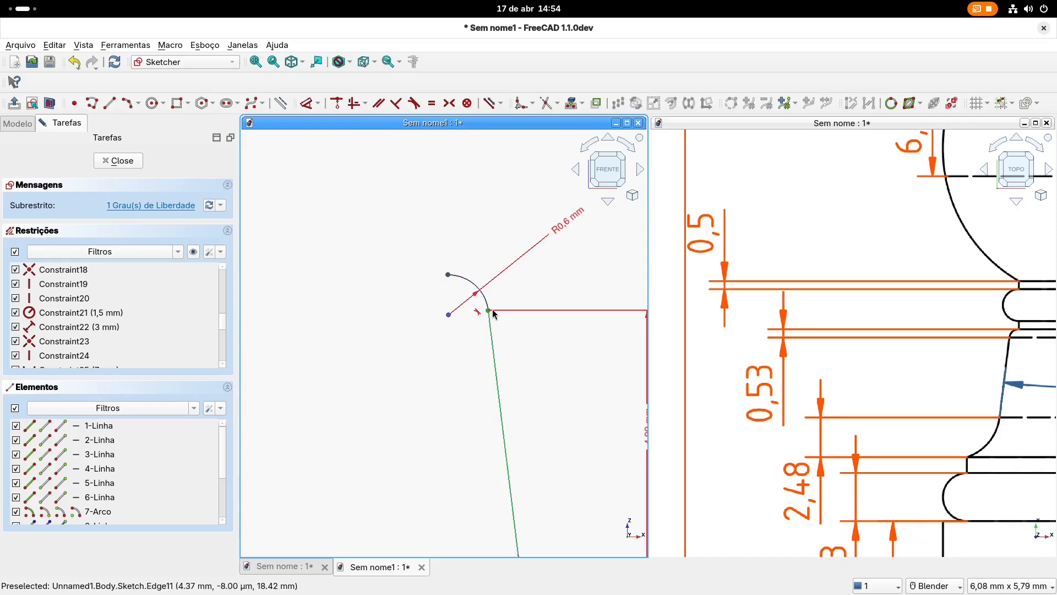
{"action": "left_click_drag", "start_coordinate": [567, 225], "coordinate": [528, 254]}
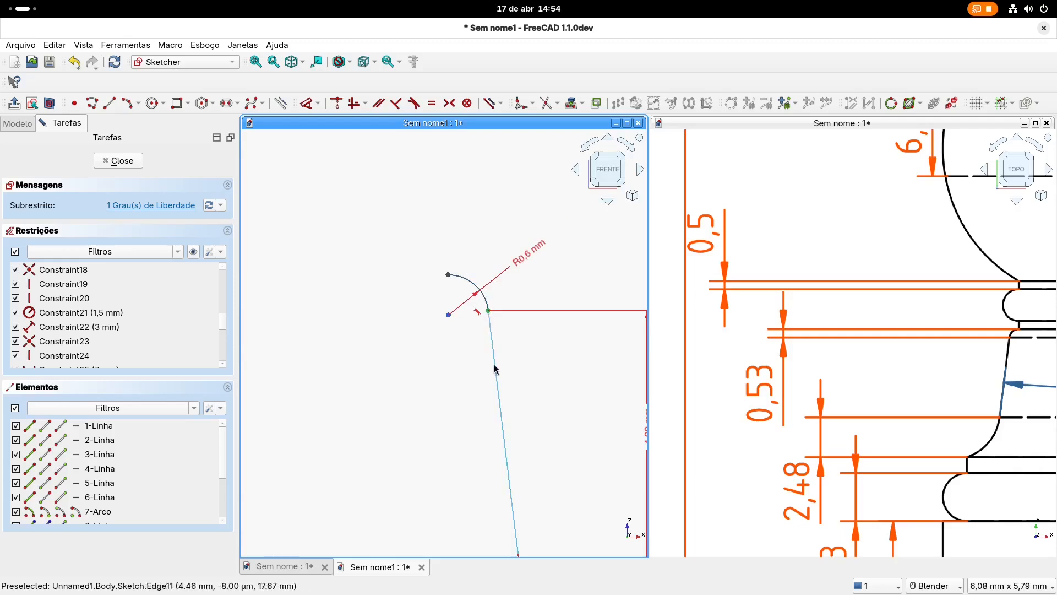
Step: Set the horizontal distance from the vertical axis to the upper end of the 0.6 mm arc to 7.5/2 mm, following the reference section view
{"action": "scroll", "coordinate": [495, 368], "scroll_direction": "down", "scroll_amount": 2}
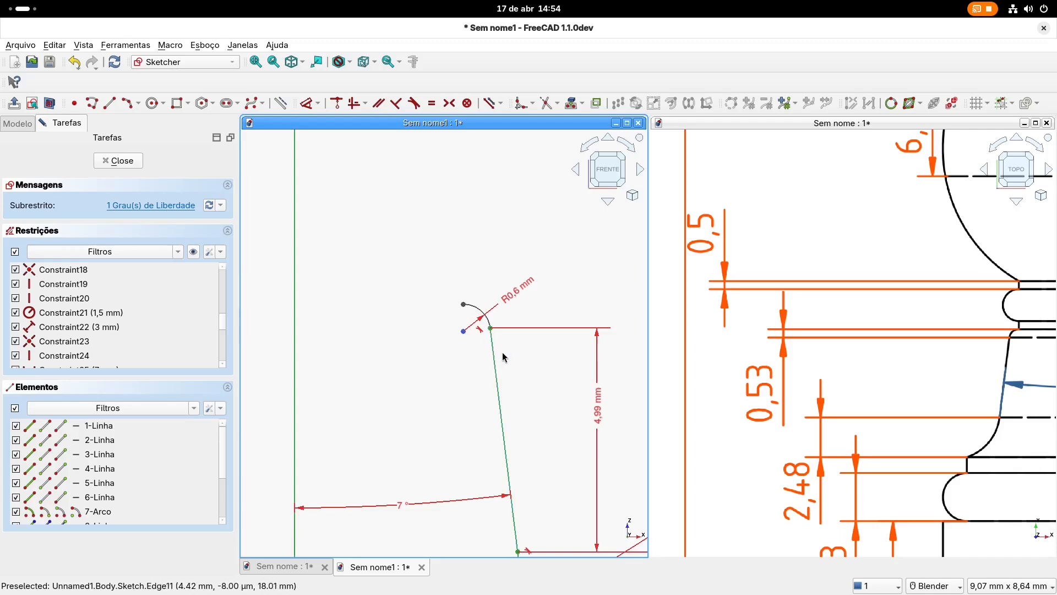
{"action": "scroll", "coordinate": [883, 349], "scroll_direction": "down", "scroll_amount": 6}
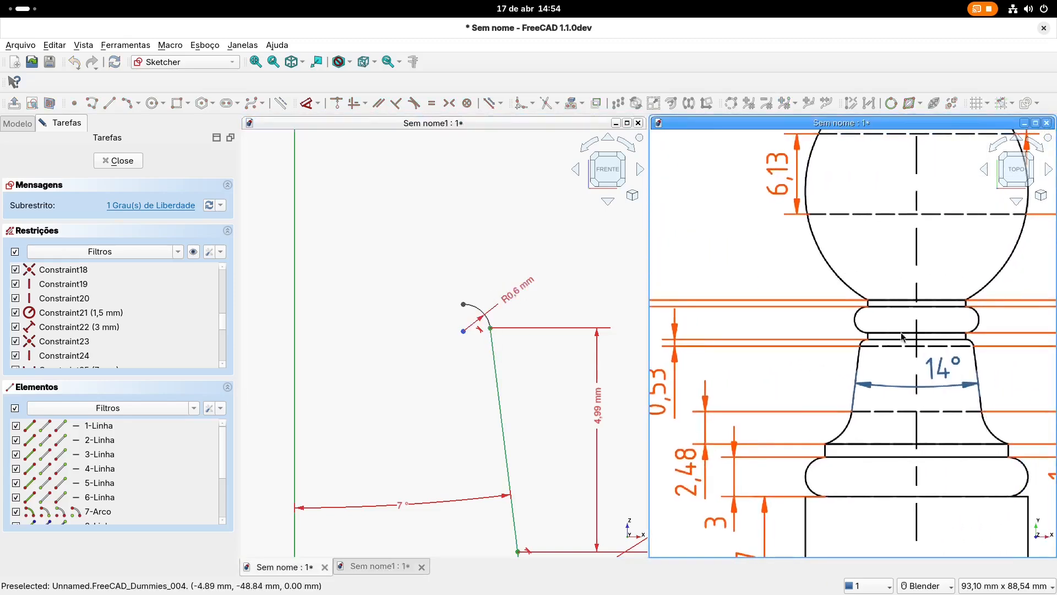
{"action": "scroll", "coordinate": [931, 340], "scroll_direction": "down", "scroll_amount": 2}
{"action": "middle_click_drag", "start_coordinate": [745, 354], "coordinate": [691, 355], "text": "shift"}
{"action": "mouse_move", "coordinate": [969, 340]}
{"action": "middle_mouse_down", "text": "shift"}
{"action": "mouse_move", "coordinate": [821, 354]}
{"action": "mouse_move", "coordinate": [771, 346]}
{"action": "middle_mouse_up", "text": "shift"}
{"action": "scroll", "coordinate": [827, 350], "scroll_direction": "up", "scroll_amount": 2}
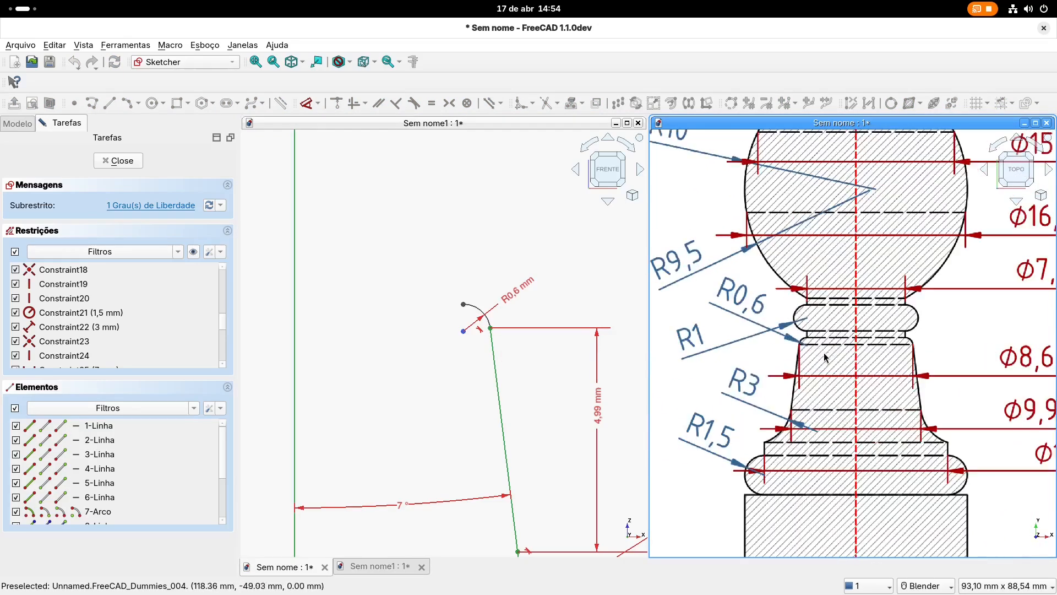
{"action": "middle_click_drag", "start_coordinate": [833, 361], "coordinate": [808, 359], "text": "shift"}
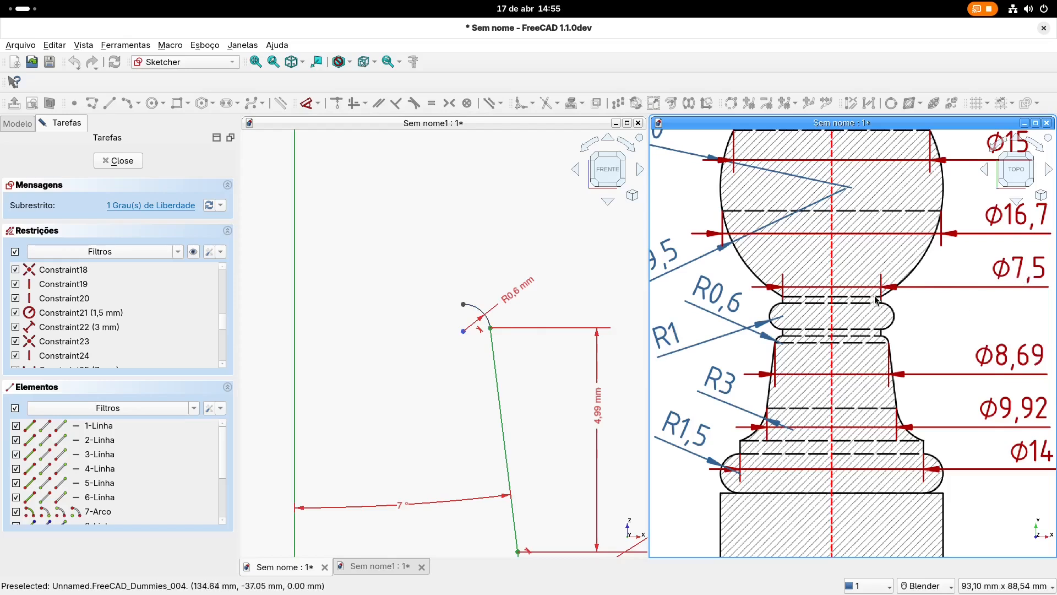
{"action": "left_click", "coordinate": [443, 256]}
{"action": "left_click", "coordinate": [308, 104]}
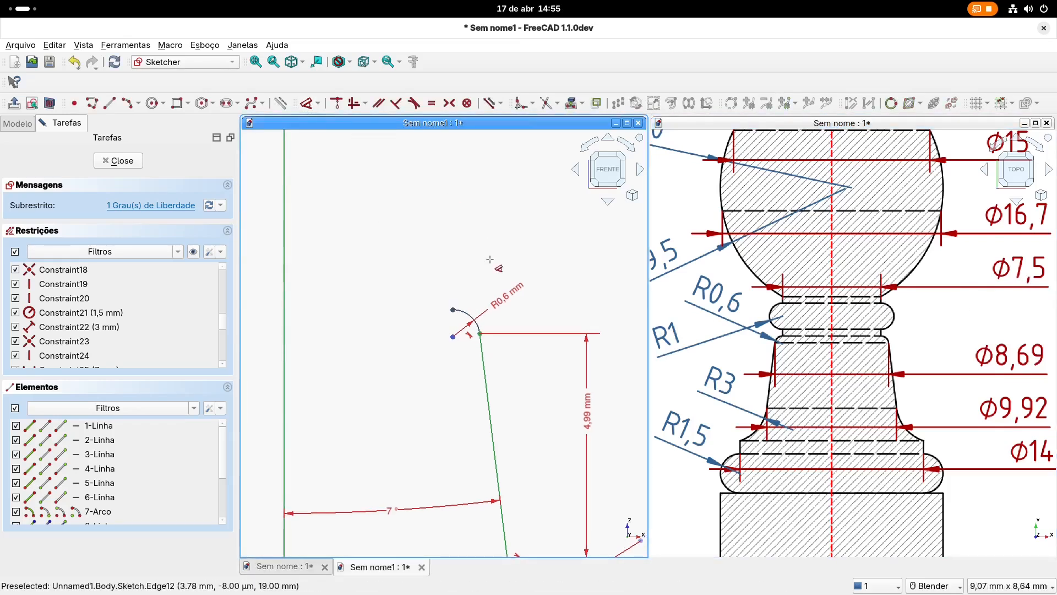
{"action": "left_click", "coordinate": [453, 310]}
{"action": "left_click", "coordinate": [284, 298]}
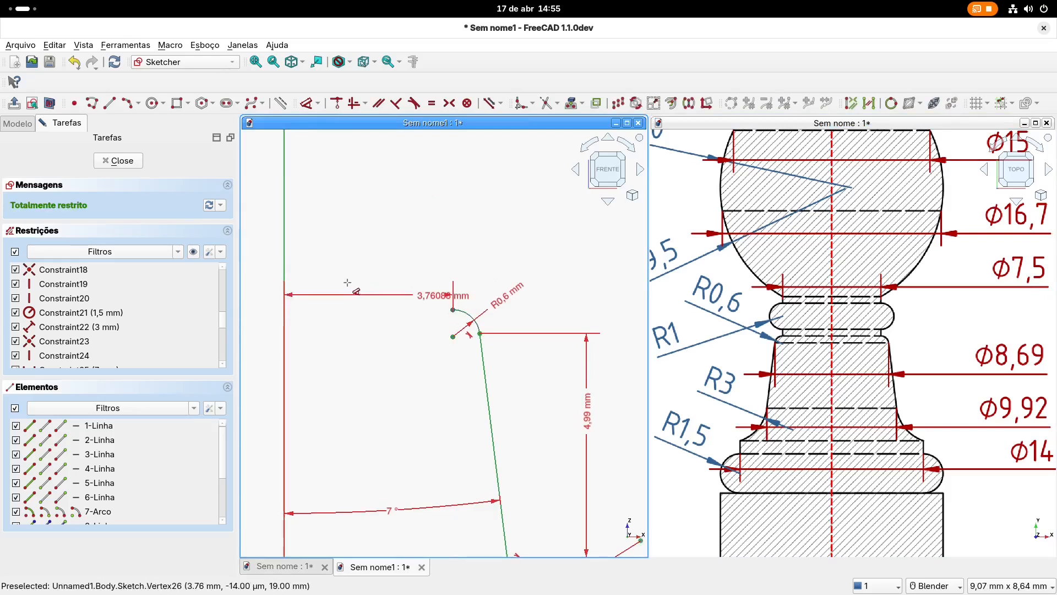
{"action": "left_click", "coordinate": [348, 283]}
{"action": "type", "text": "7.5/2"}
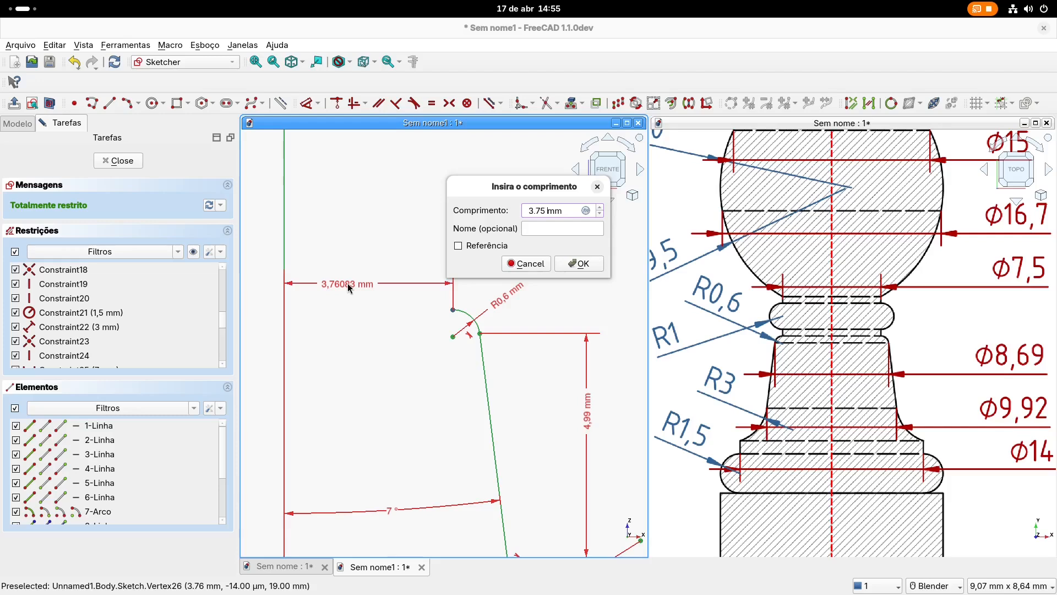
{"action": "left_click", "coordinate": [584, 263]}
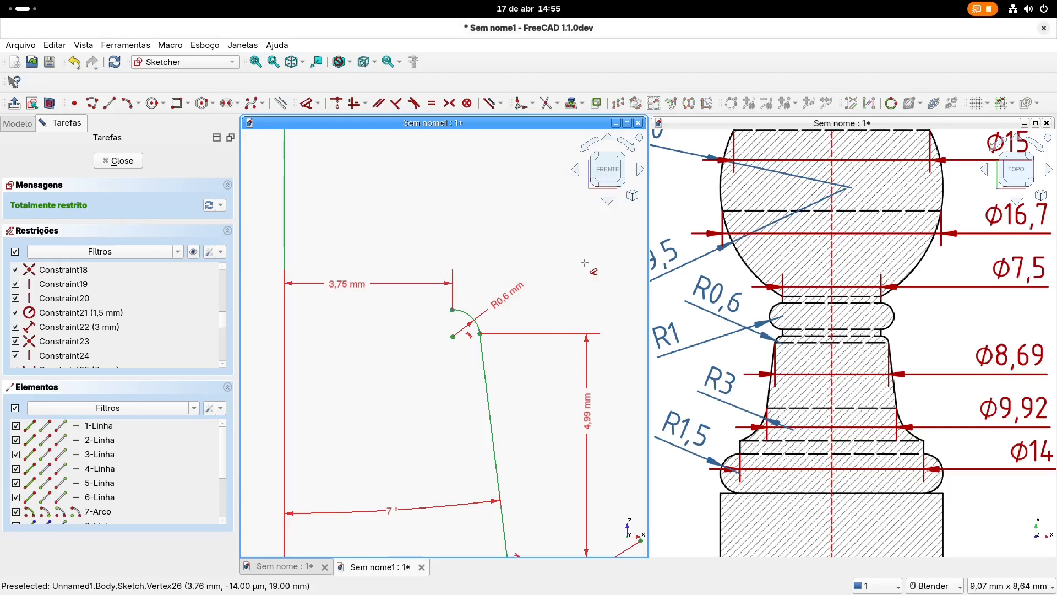
Step: Move the 3.75 mm dimension below the small arc and shift the R0.6 label farther outward to clear the space above
{"action": "scroll", "coordinate": [384, 273], "scroll_direction": "down", "scroll_amount": 1}
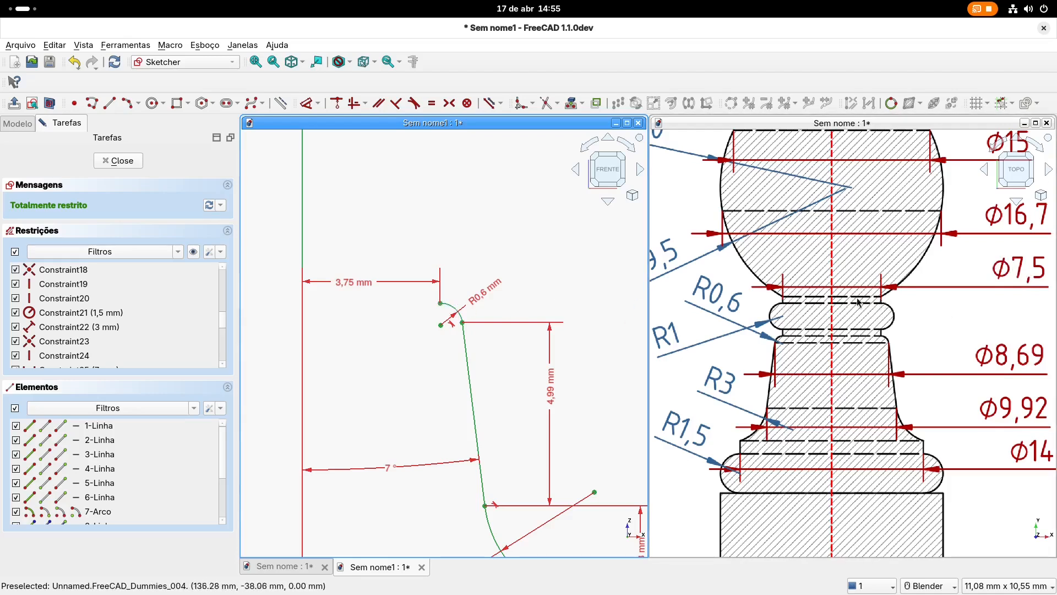
{"action": "mouse_move", "coordinate": [436, 279]}
{"action": "middle_mouse_down", "text": "shift"}
{"action": "mouse_move", "coordinate": [466, 295]}
{"action": "mouse_move", "coordinate": [451, 288]}
{"action": "middle_mouse_up", "text": "shift"}
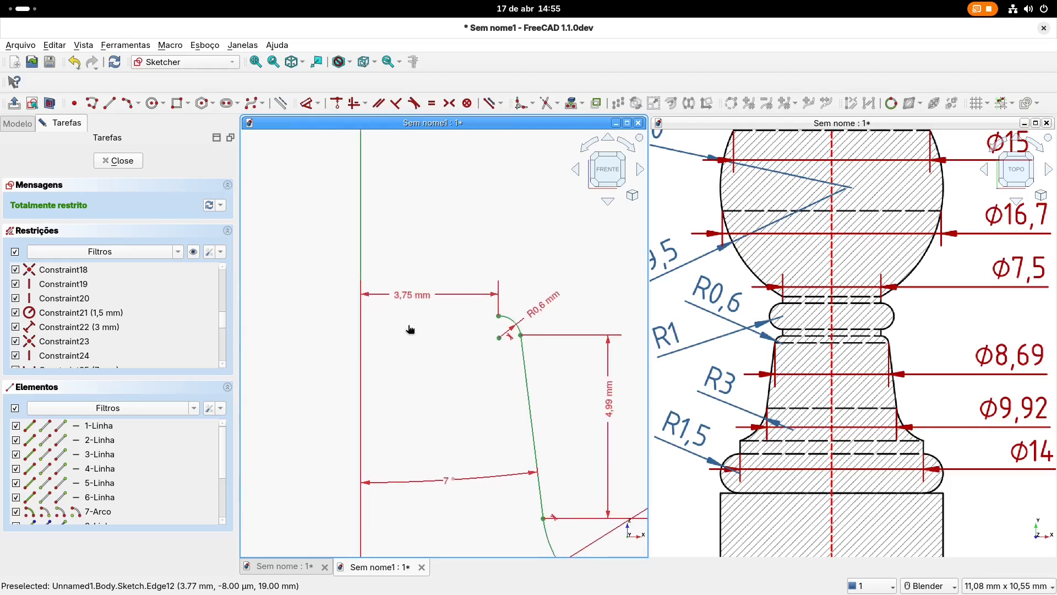
{"action": "left_click", "coordinate": [405, 293]}
{"action": "left_click_drag", "start_coordinate": [408, 298], "coordinate": [408, 358]}
{"action": "left_click_drag", "start_coordinate": [548, 304], "coordinate": [567, 311]}
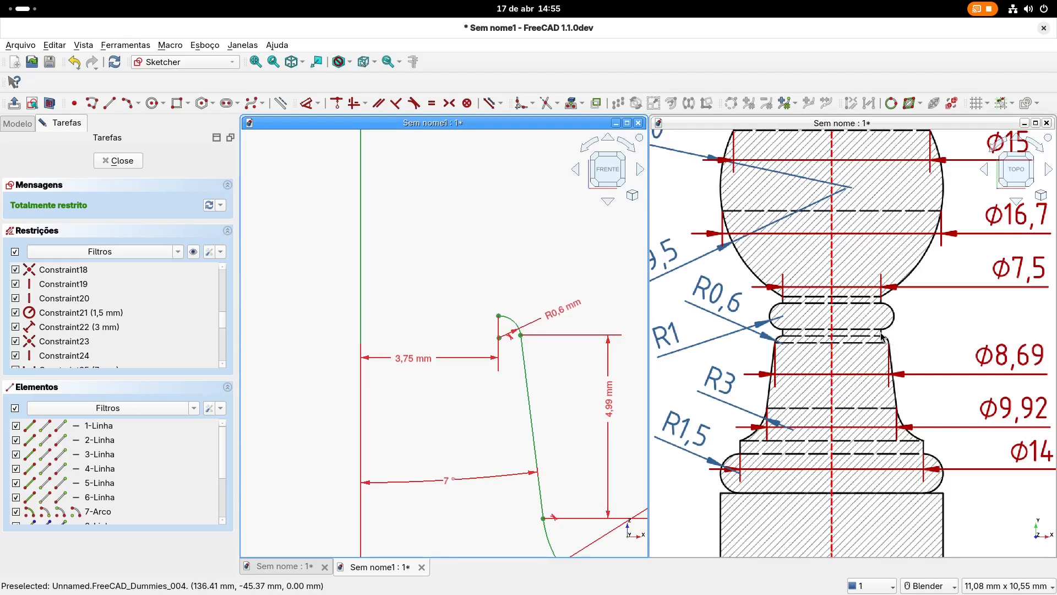
Step: Draw a 0.5 mm vertical line upward from the small arc's upper end and move its length dimension to the outer side of the profile
{"action": "scroll", "coordinate": [881, 337], "scroll_direction": "down", "scroll_amount": 2}
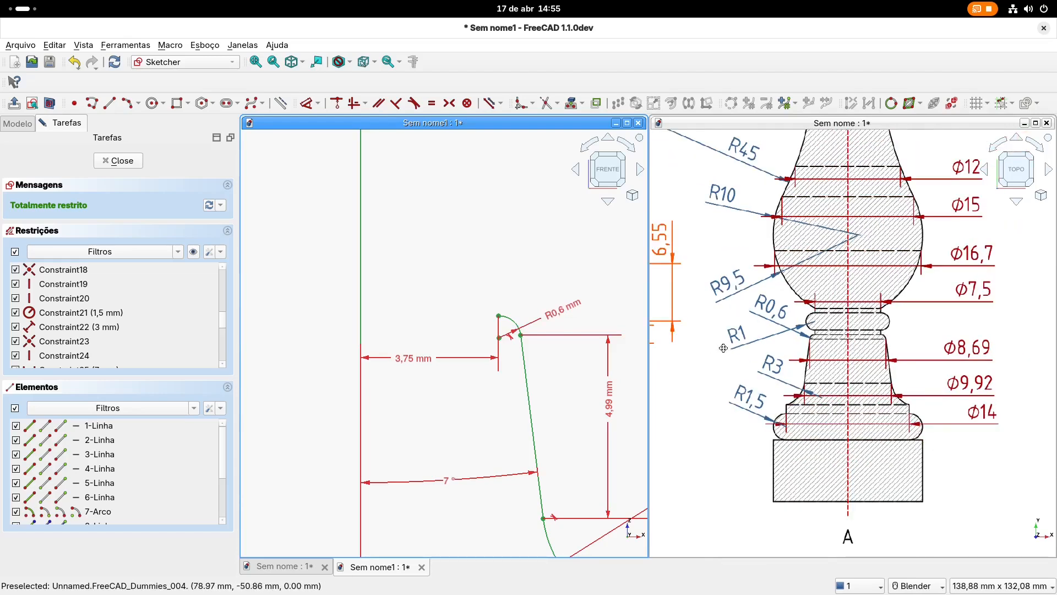
{"action": "middle_click_drag", "start_coordinate": [713, 348], "coordinate": [865, 341], "text": "shift"}
{"action": "middle_click_drag", "start_coordinate": [723, 350], "coordinate": [831, 344], "text": "shift"}
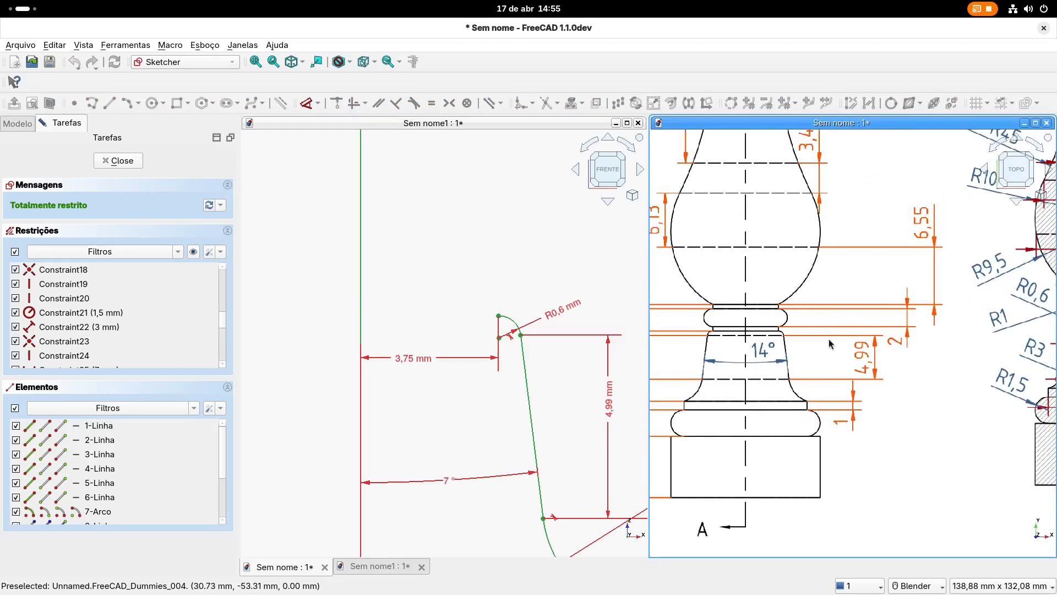
{"action": "middle_click_drag", "start_coordinate": [755, 342], "coordinate": [819, 349], "text": "shift"}
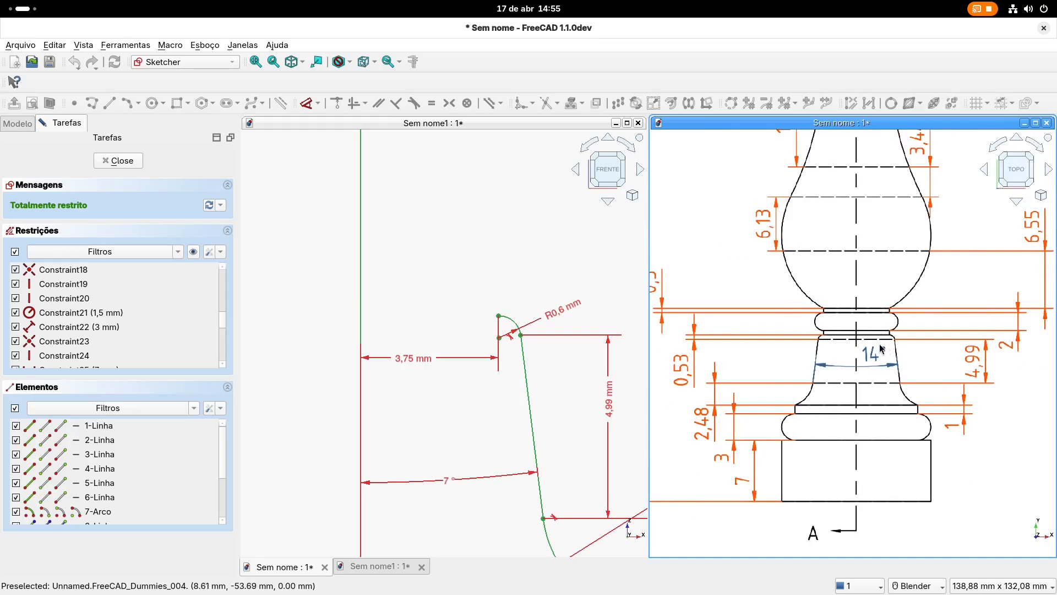
{"action": "middle_click_drag", "start_coordinate": [833, 341], "coordinate": [853, 350], "text": "shift"}
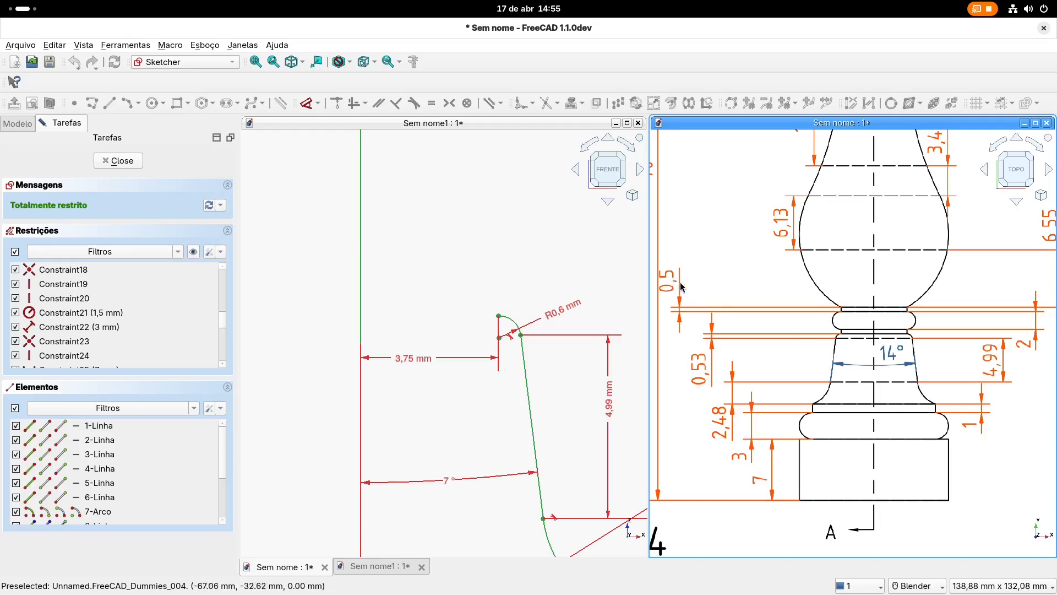
{"action": "middle_click_drag", "start_coordinate": [464, 244], "coordinate": [467, 271], "text": "shift"}
{"action": "middle_click_drag", "start_coordinate": [407, 198], "coordinate": [392, 201], "text": "shift"}
{"action": "left_click", "coordinate": [110, 103]}
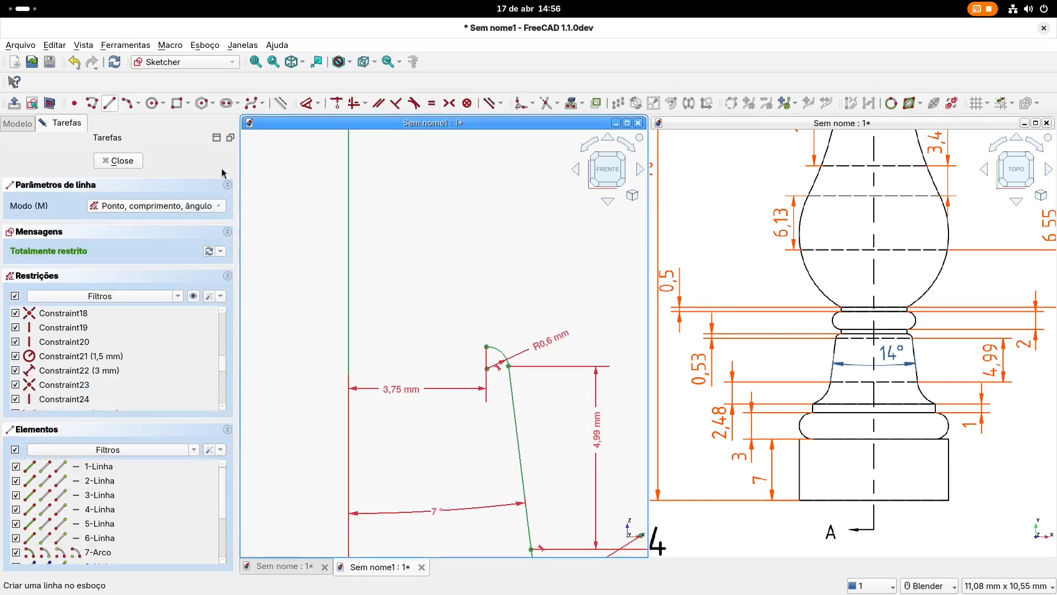
{"action": "left_click", "coordinate": [486, 345]}
{"action": "key", "text": "Tab"}
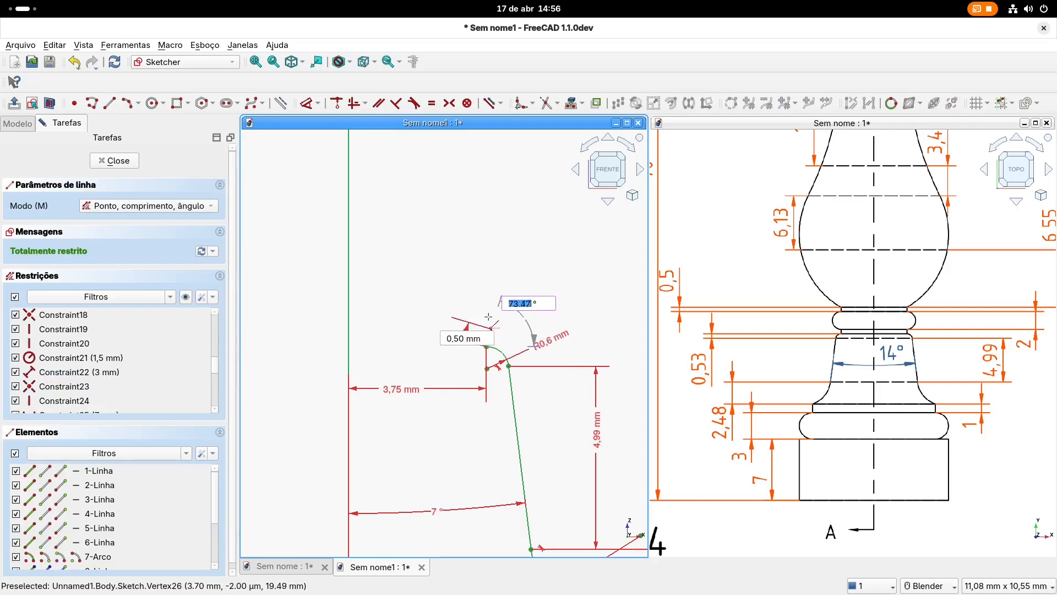
{"action": "left_click", "coordinate": [487, 316]}
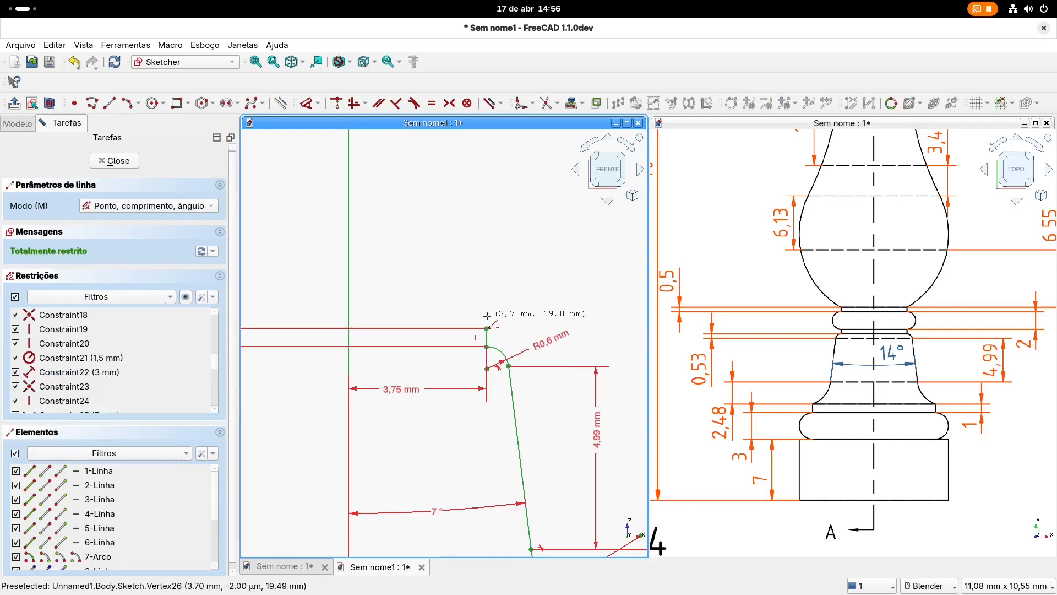
{"action": "scroll", "coordinate": [516, 361], "scroll_direction": "down", "scroll_amount": 3}
{"action": "key", "text": "Escape"}
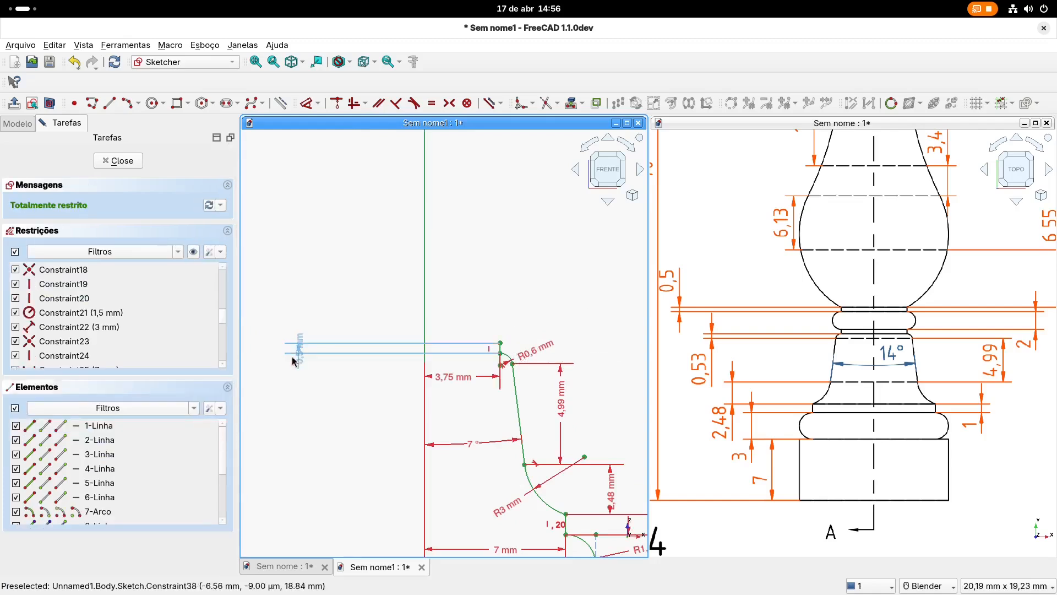
{"action": "mouse_move", "coordinate": [298, 362]}
{"action": "left_mouse_down"}
{"action": "mouse_move", "coordinate": [402, 360]}
{"action": "mouse_move", "coordinate": [487, 380]}
{"action": "mouse_move", "coordinate": [601, 370]}
{"action": "mouse_move", "coordinate": [609, 397]}
{"action": "left_mouse_up"}
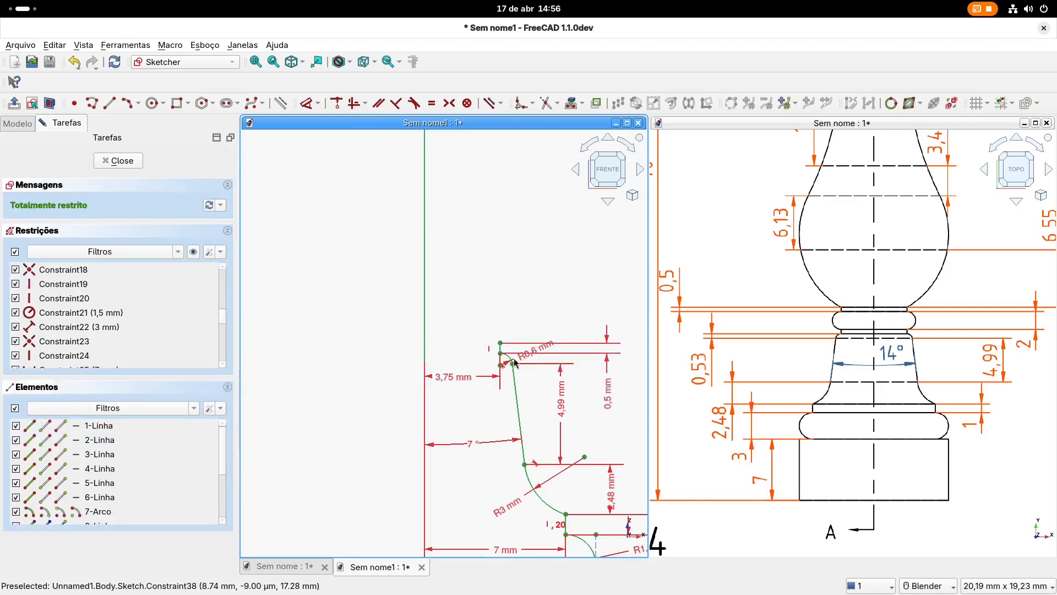
Step: Draw an outward-bulging three-point arc about 1.3 mm tall from the upper end of the 0.5 mm vertical line
{"action": "scroll", "coordinate": [514, 355], "scroll_direction": "up", "scroll_amount": 2}
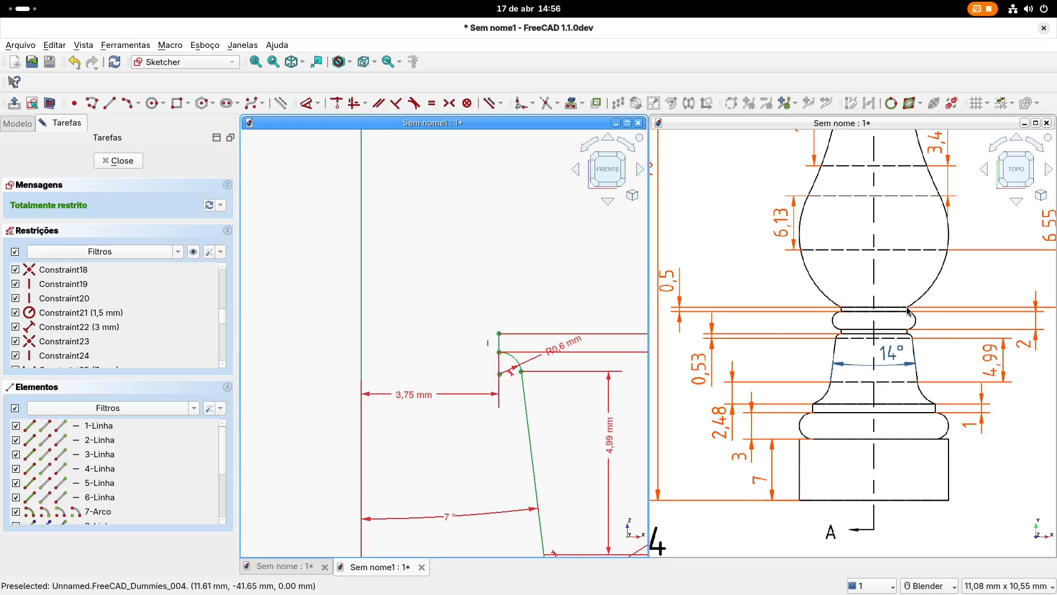
{"action": "scroll", "coordinate": [393, 274], "scroll_direction": "up", "scroll_amount": 1}
{"action": "middle_click_drag", "start_coordinate": [461, 285], "coordinate": [389, 279], "text": "shift"}
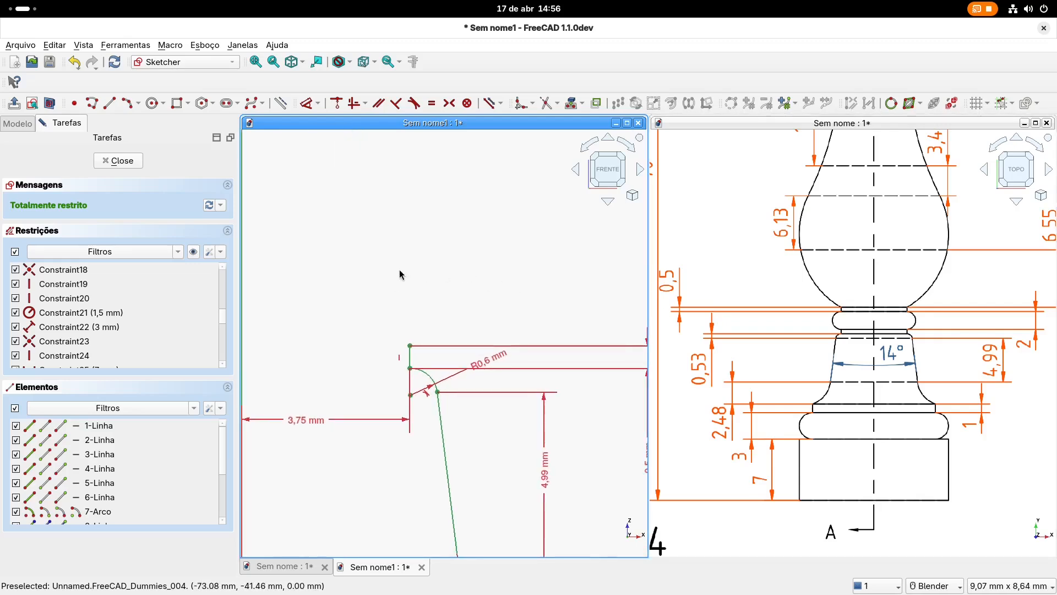
{"action": "left_click", "coordinate": [128, 103]}
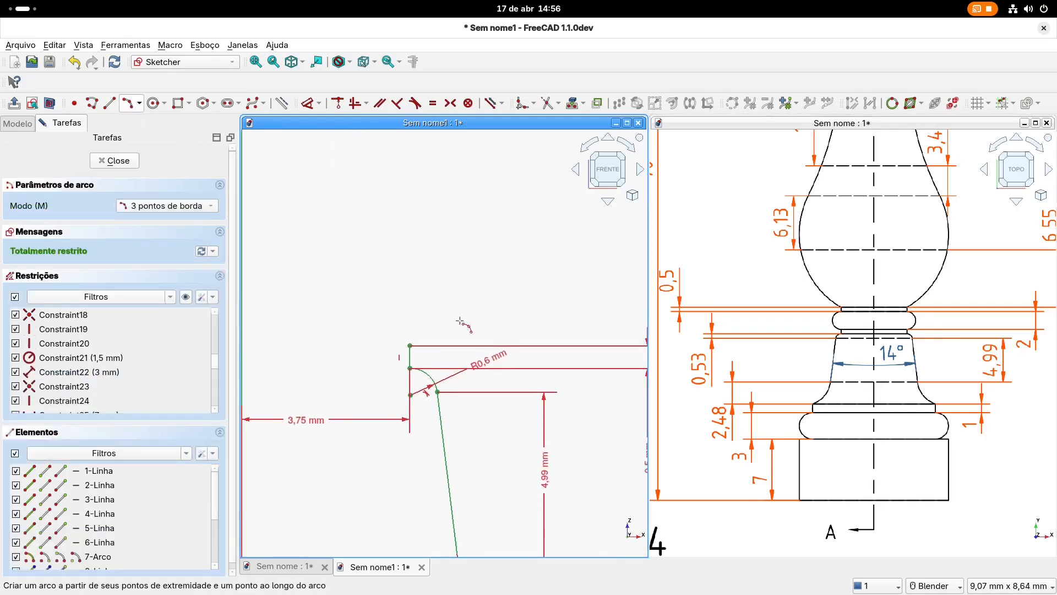
{"action": "left_click", "coordinate": [410, 345]}
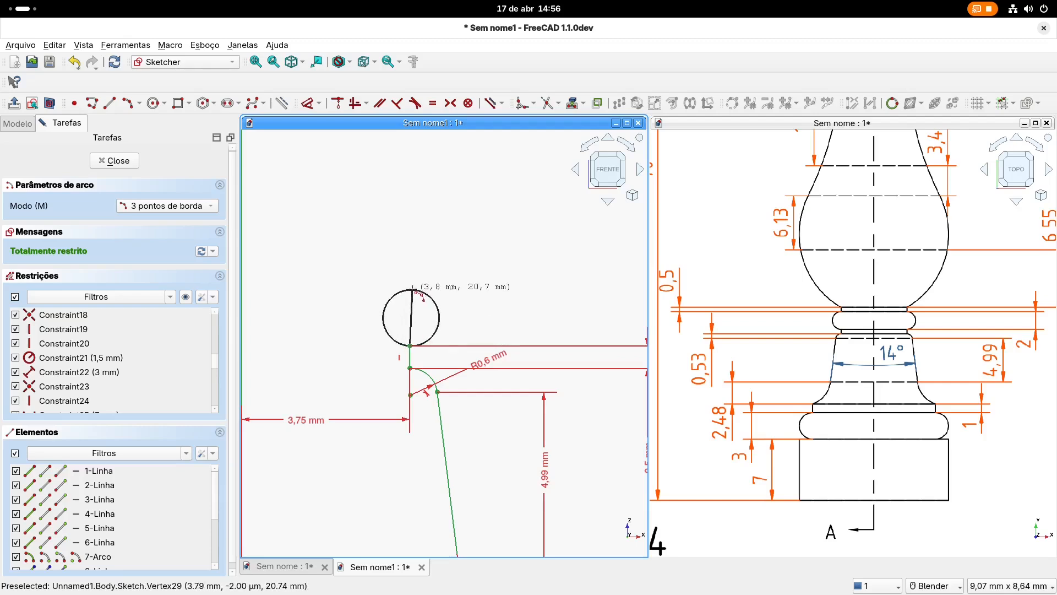
{"action": "left_click", "coordinate": [412, 287]}
{"action": "left_click", "coordinate": [433, 315]}
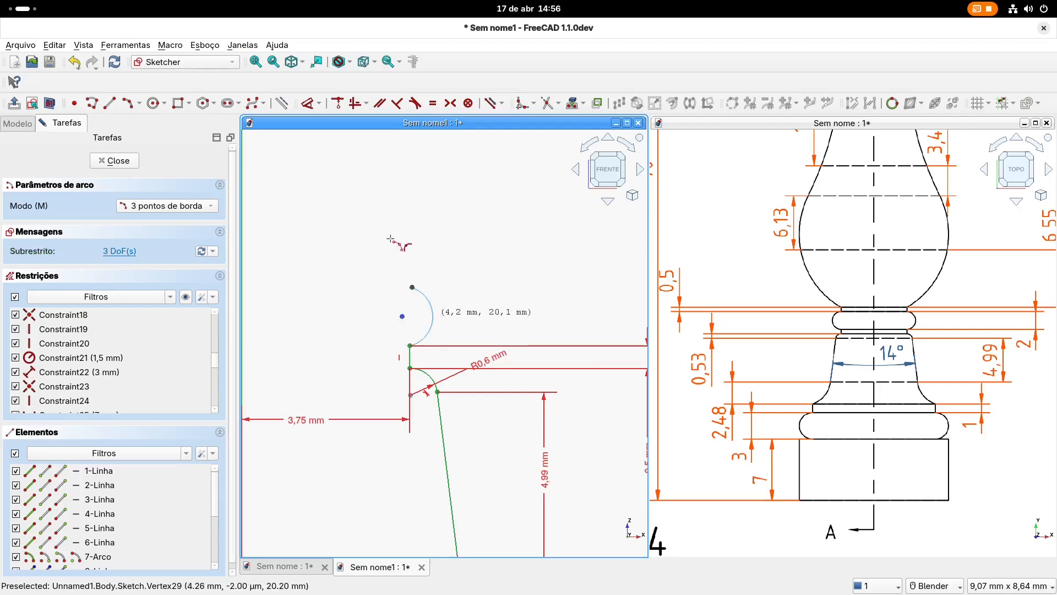
Step: Draw a 0.5 mm line upward from the new arc's upper end and constrain it to be vertical
{"action": "left_click", "coordinate": [110, 102]}
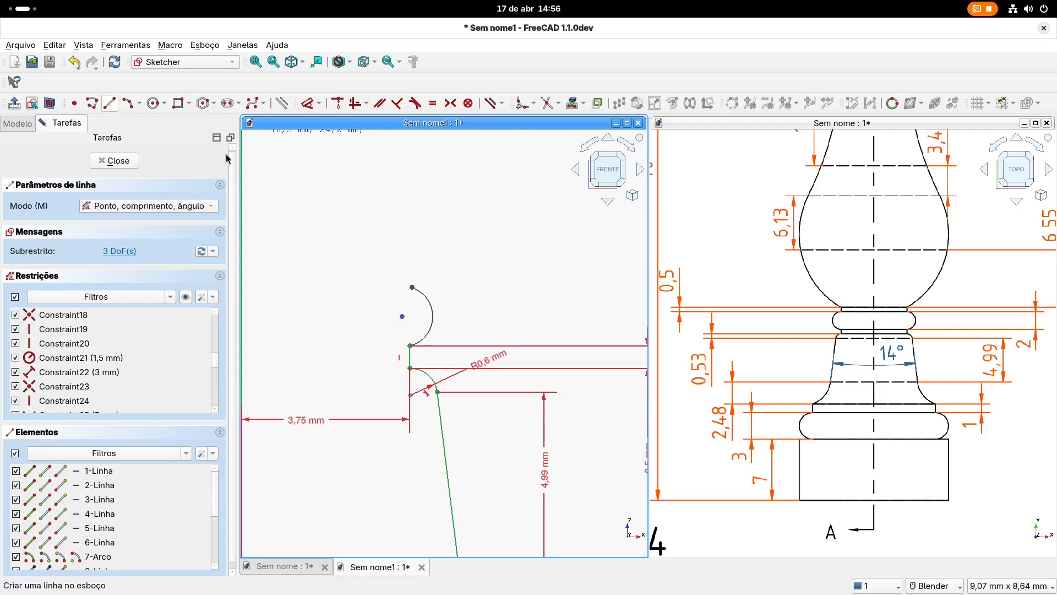
{"action": "left_click", "coordinate": [412, 287]}
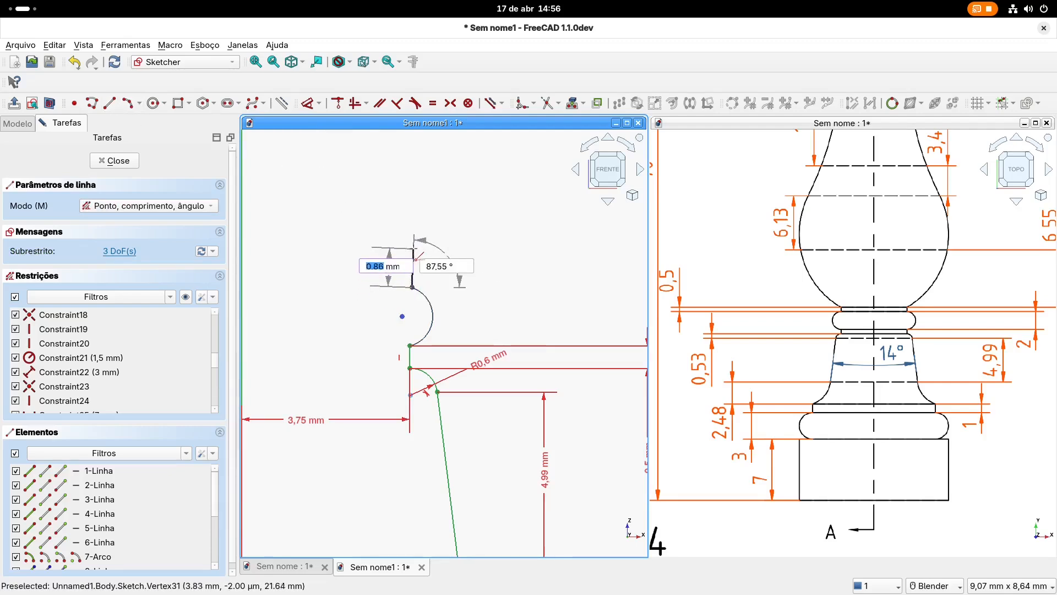
{"action": "type", "text": ".5"}
{"action": "key", "text": "Tab"}
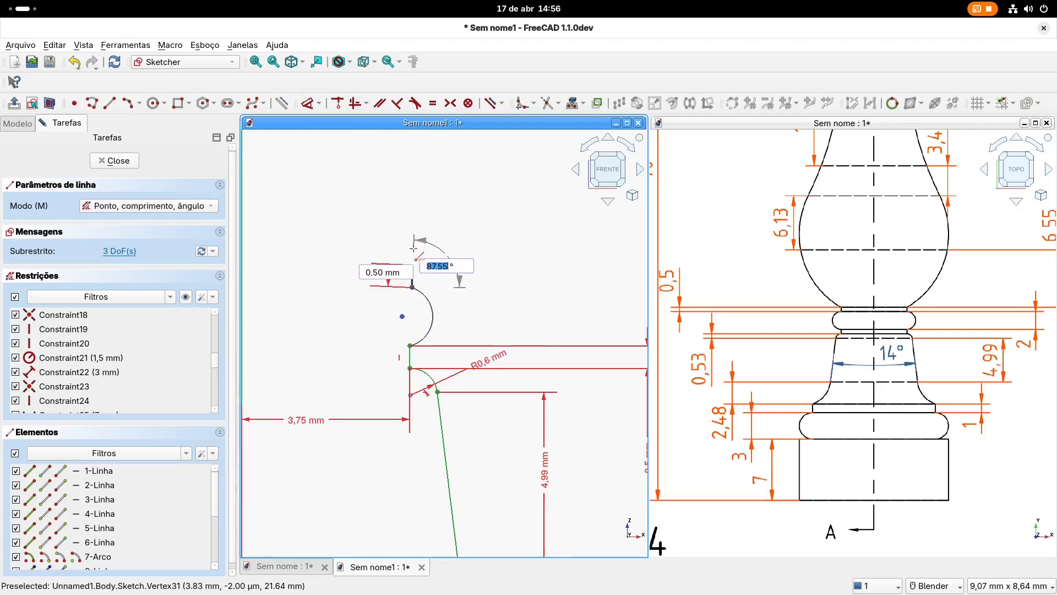
{"action": "left_click", "coordinate": [412, 242]}
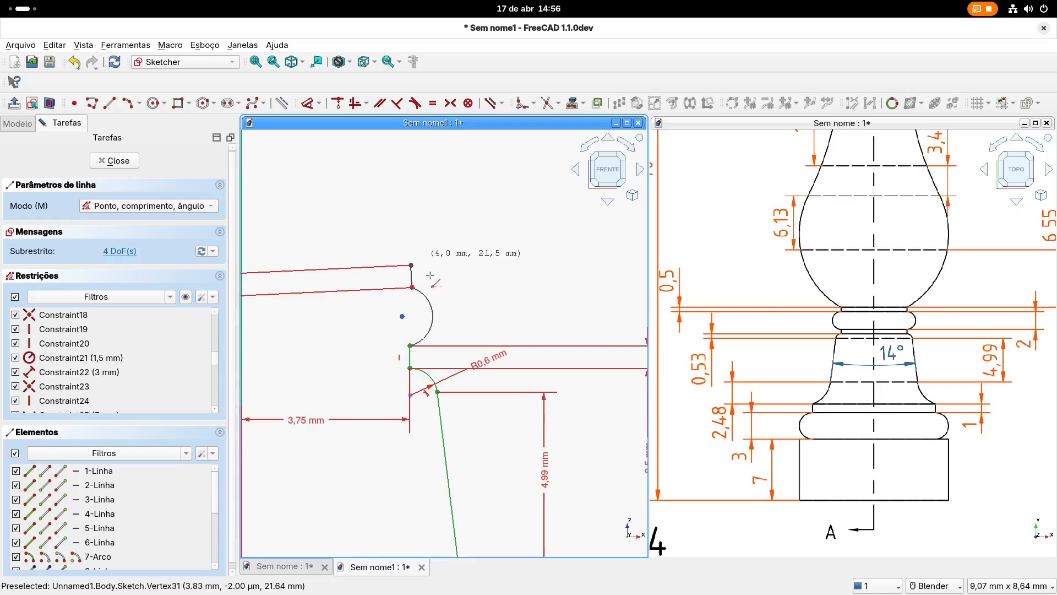
{"action": "key", "text": "Escape"}
{"action": "scroll", "coordinate": [430, 282], "scroll_direction": "down", "scroll_amount": 2}
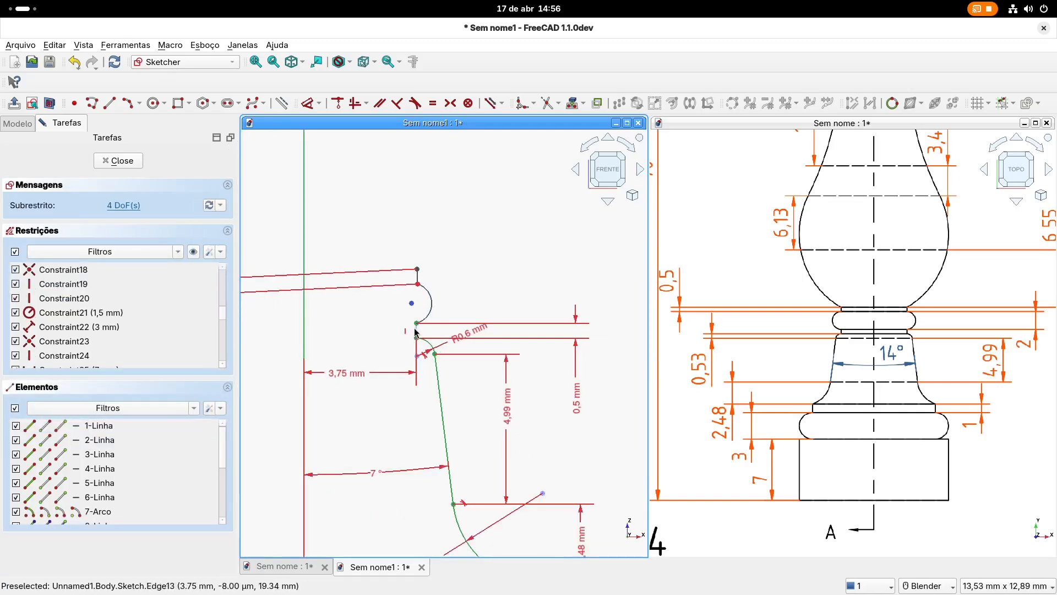
{"action": "scroll", "coordinate": [417, 276], "scroll_direction": "up", "scroll_amount": 3}
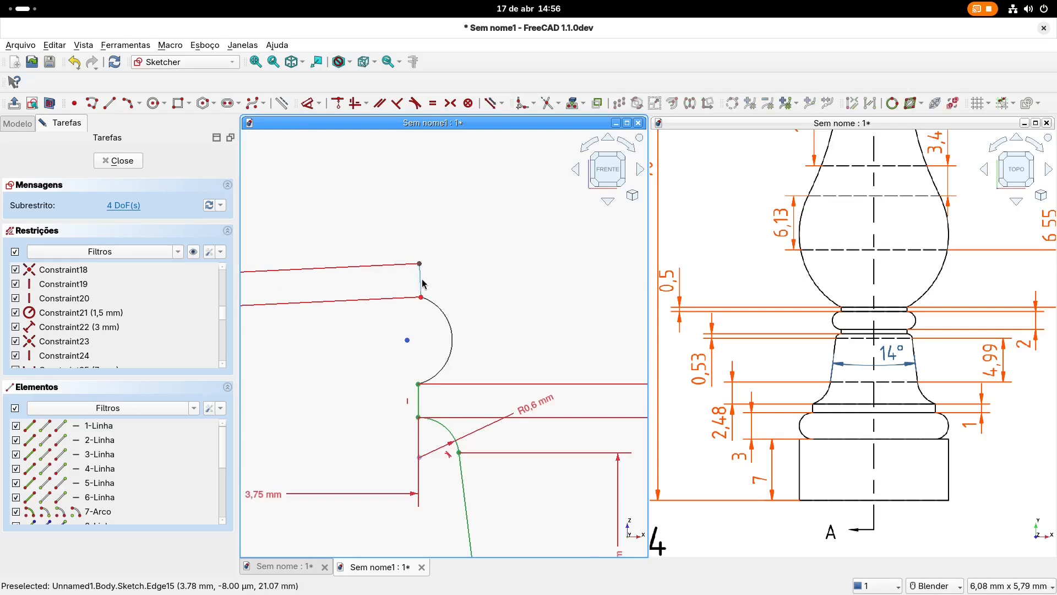
{"action": "left_click", "coordinate": [355, 107]}
Step: Move the length dimension of the upper 0.5 mm line from across the axis to the outer side of the profile
{"action": "scroll", "coordinate": [509, 295], "scroll_direction": "down", "scroll_amount": 5}
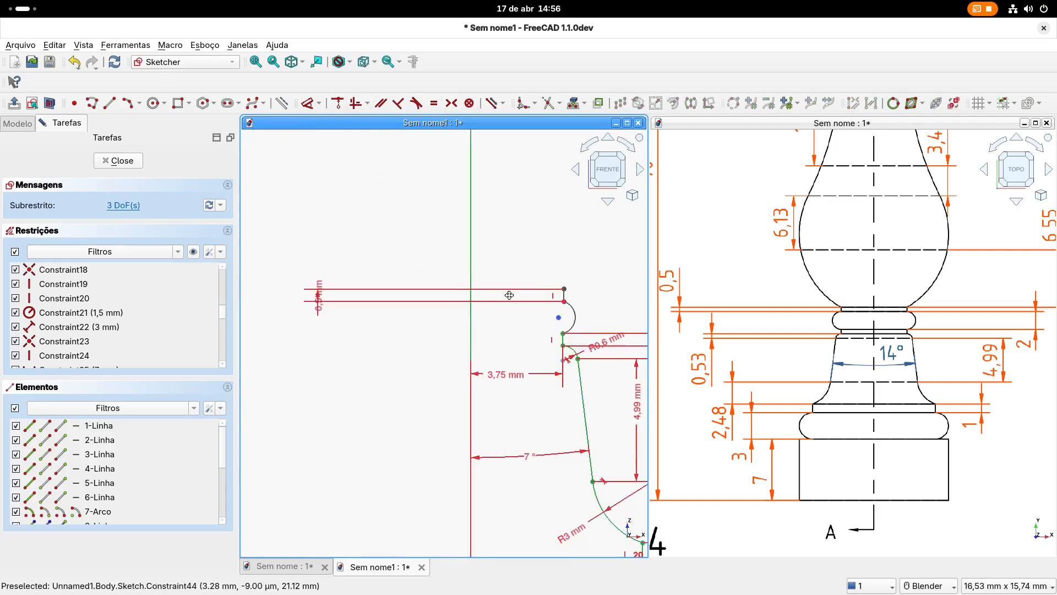
{"action": "mouse_move", "coordinate": [330, 310]}
{"action": "left_mouse_down"}
{"action": "mouse_move", "coordinate": [322, 301]}
{"action": "mouse_move", "coordinate": [603, 261]}
{"action": "left_mouse_up"}
{"action": "middle_click_drag", "start_coordinate": [586, 264], "coordinate": [450, 245], "text": "shift"}
{"action": "scroll", "coordinate": [459, 250], "scroll_direction": "up", "scroll_amount": 2}
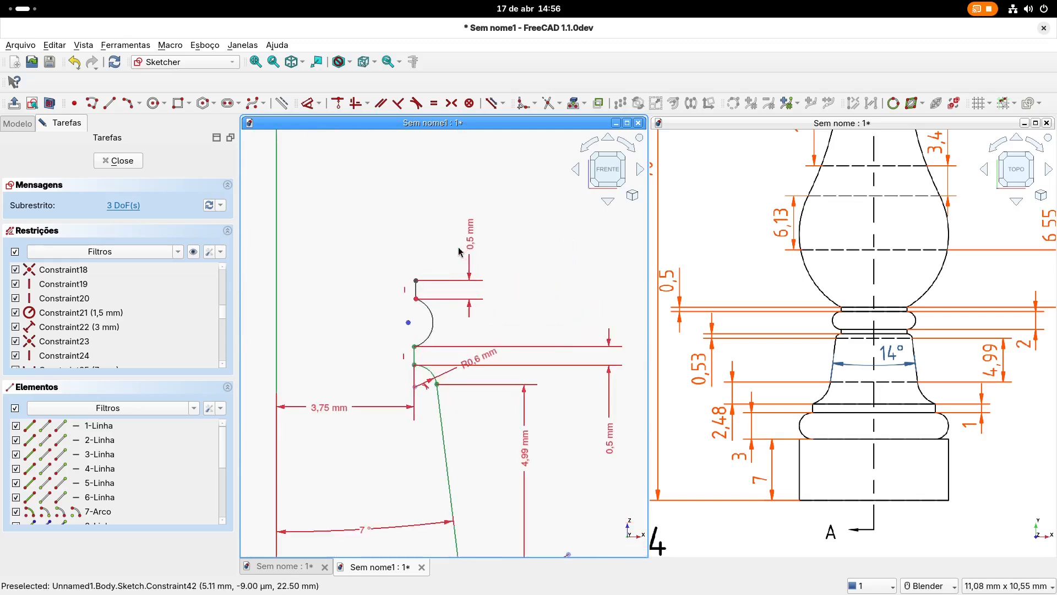
{"action": "scroll", "coordinate": [460, 252], "scroll_direction": "up", "scroll_amount": 1}
{"action": "left_click_drag", "start_coordinate": [487, 231], "coordinate": [542, 238]}
{"action": "scroll", "coordinate": [396, 355], "scroll_direction": "up", "scroll_amount": 2}
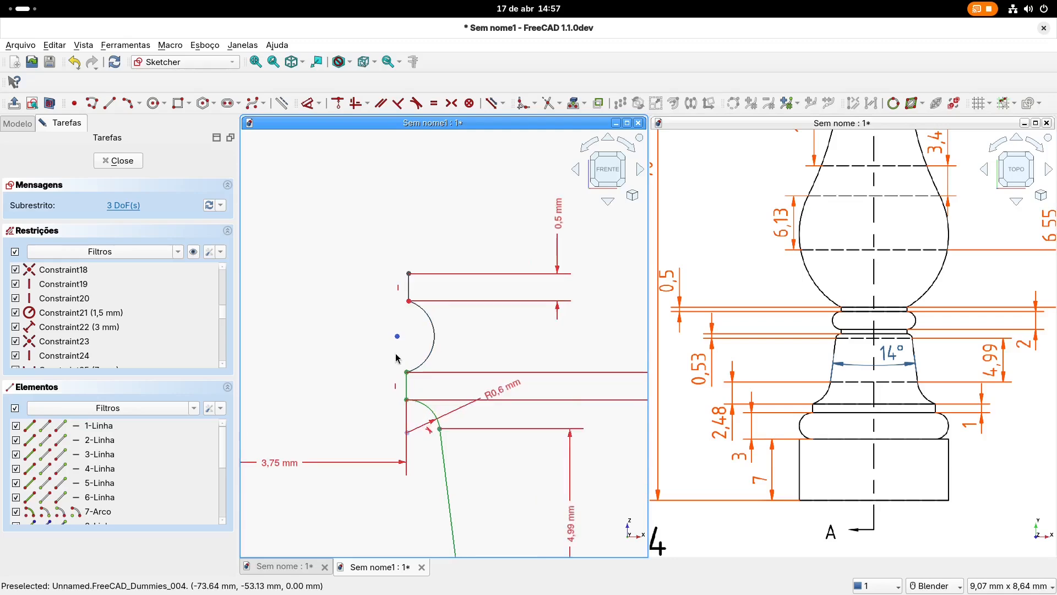
Step: Constrain the bulging arc's centre to align vertically with both its lower and upper endpoints
{"action": "scroll", "coordinate": [382, 348], "scroll_direction": "up", "scroll_amount": 2}
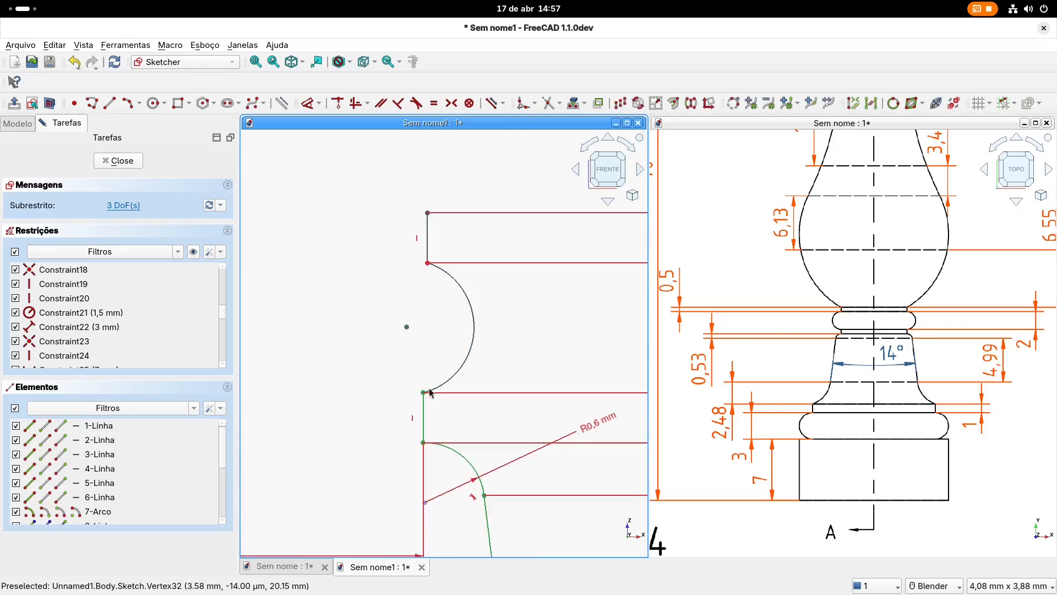
{"action": "left_click", "coordinate": [355, 104]}
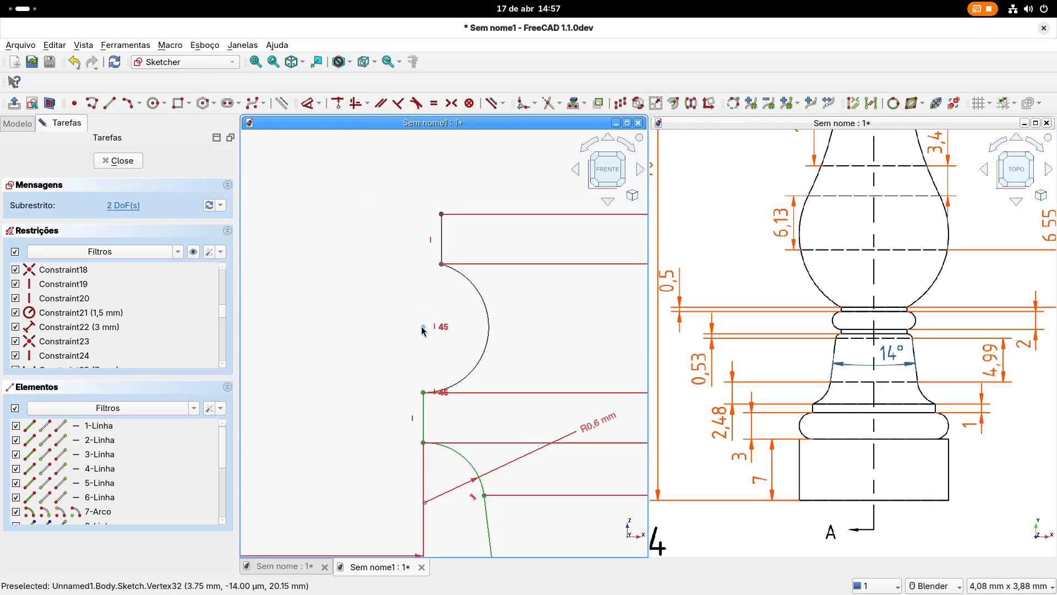
{"action": "left_click", "coordinate": [355, 103]}
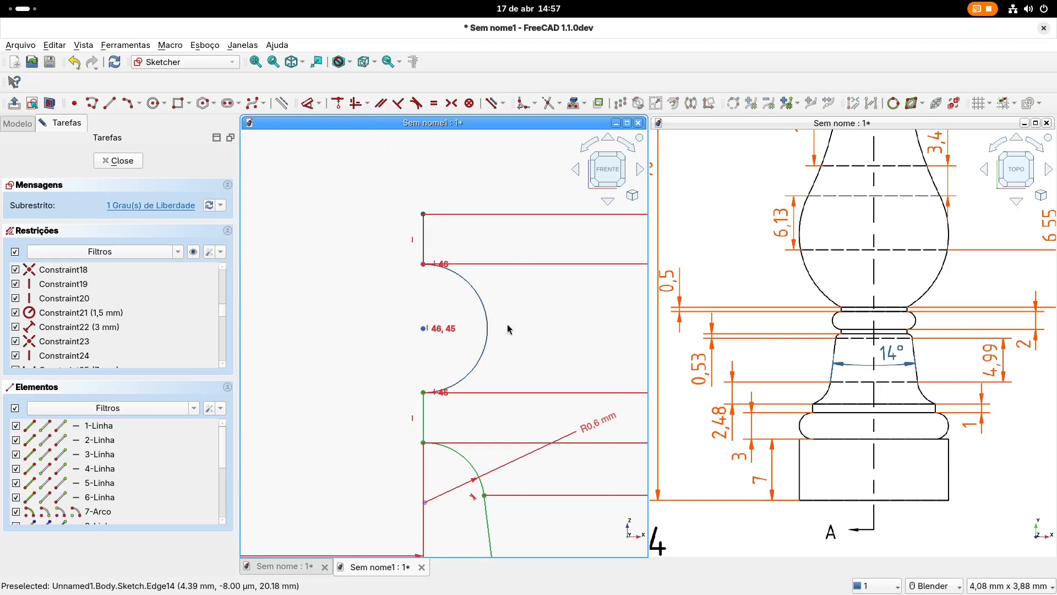
Step: Set the vertical distance between the bulging arc's two endpoints to 2 mm, following the reference drawing
{"action": "scroll", "coordinate": [496, 330], "scroll_direction": "down", "scroll_amount": 5}
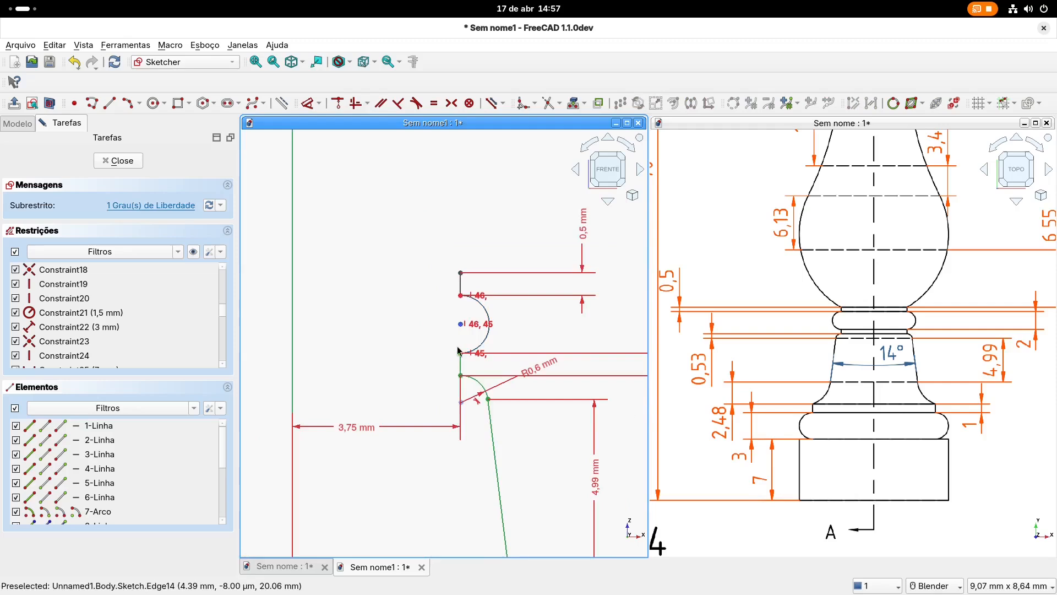
{"action": "middle_click_drag", "start_coordinate": [924, 328], "coordinate": [855, 331], "text": "shift"}
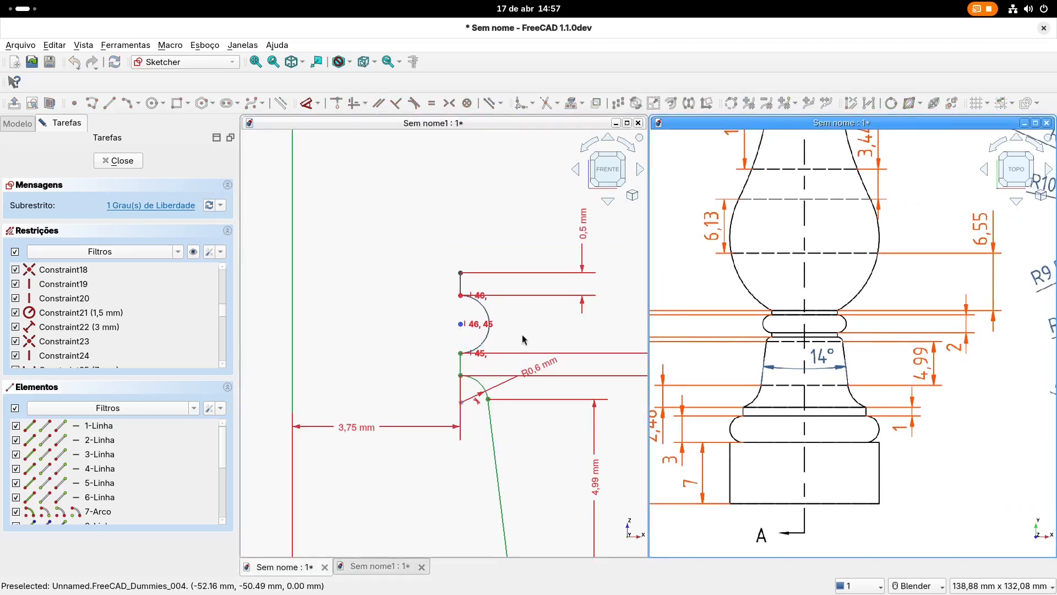
{"action": "scroll", "coordinate": [523, 336], "scroll_direction": "up", "scroll_amount": 3}
{"action": "middle_click_drag", "start_coordinate": [580, 274], "coordinate": [483, 311], "text": "shift"}
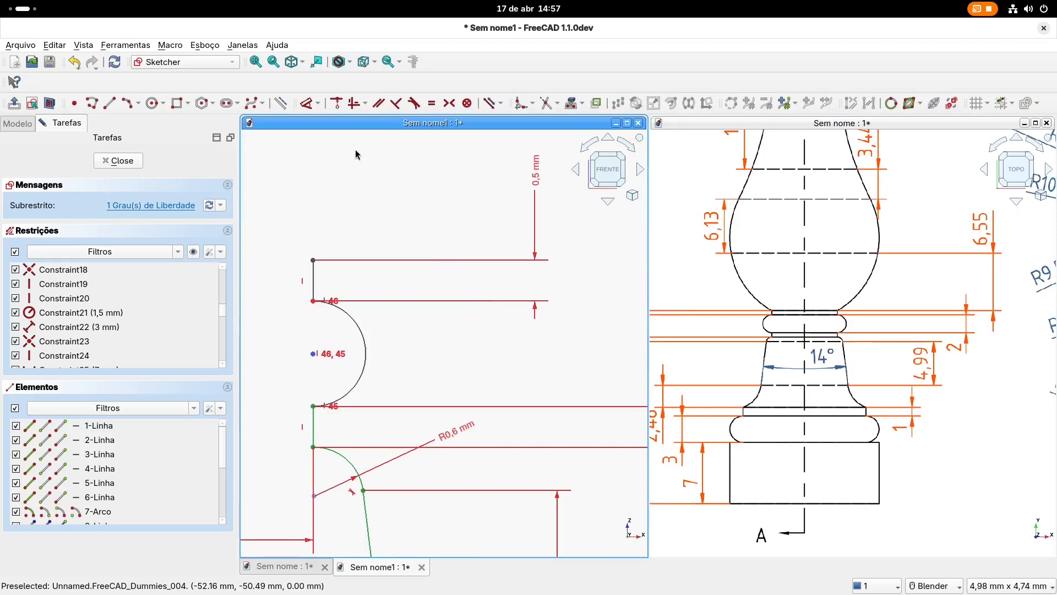
{"action": "left_click", "coordinate": [307, 103]}
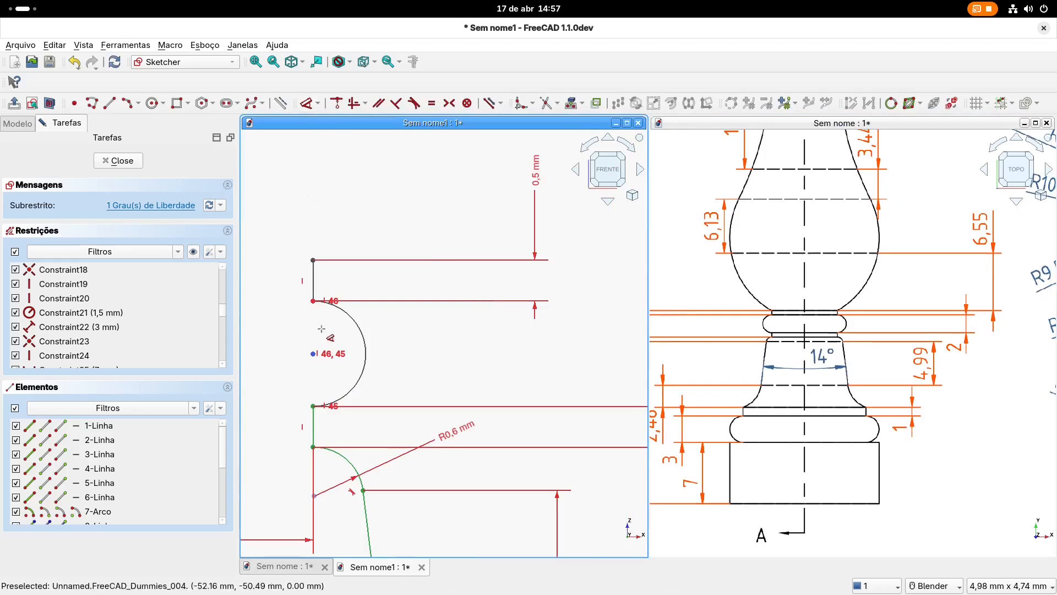
{"action": "left_click", "coordinate": [313, 406]}
{"action": "left_click", "coordinate": [313, 301]}
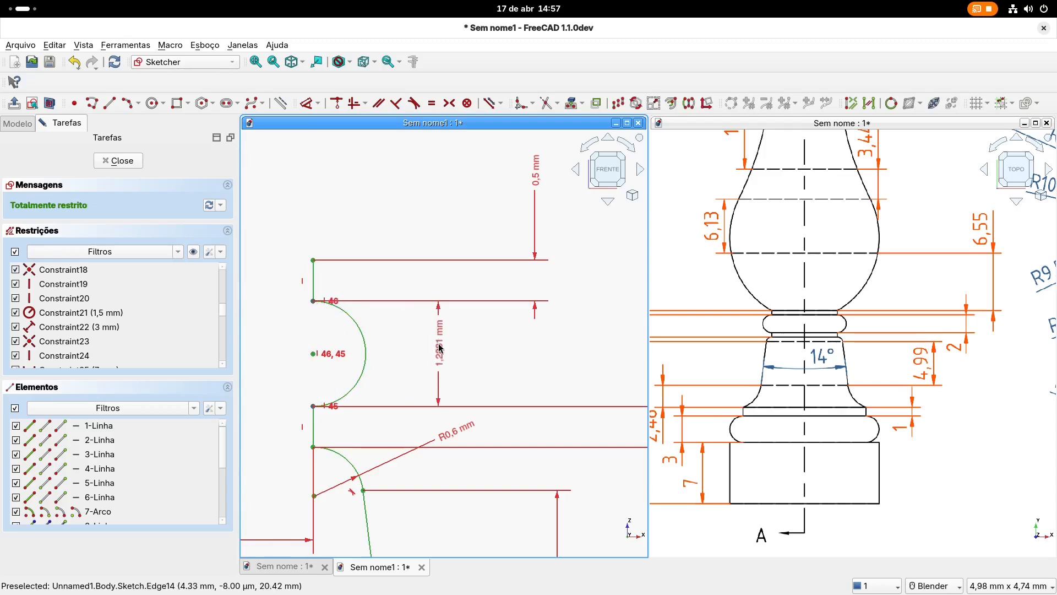
{"action": "left_click", "coordinate": [440, 348]}
{"action": "type", "text": "2"}
{"action": "key", "text": "Return"}
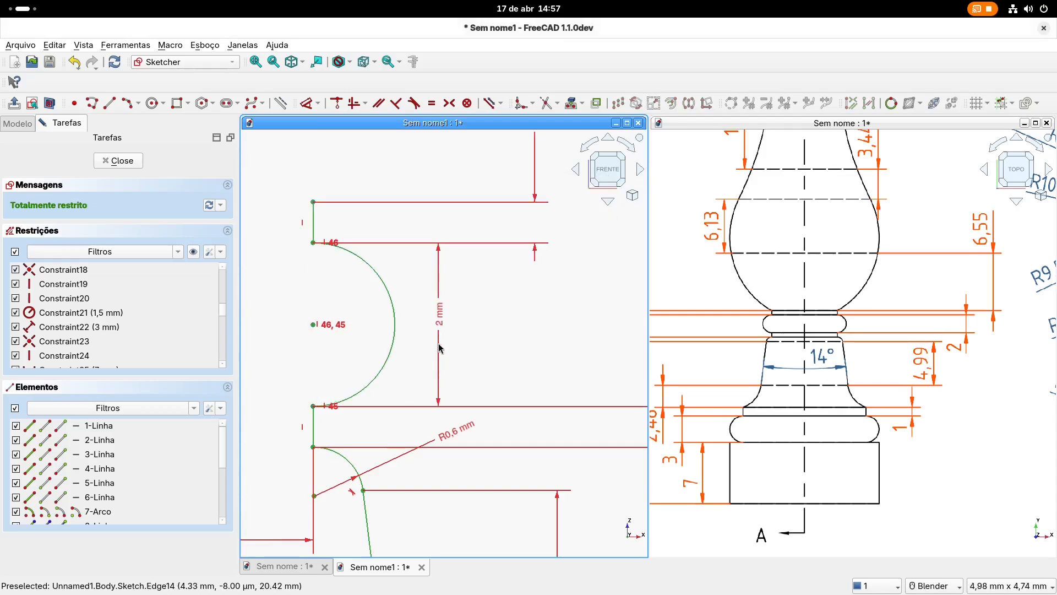
Step: Move the 2 mm height dimension slightly farther outward from the bulging arc
{"action": "scroll", "coordinate": [491, 324], "scroll_direction": "down", "scroll_amount": 1}
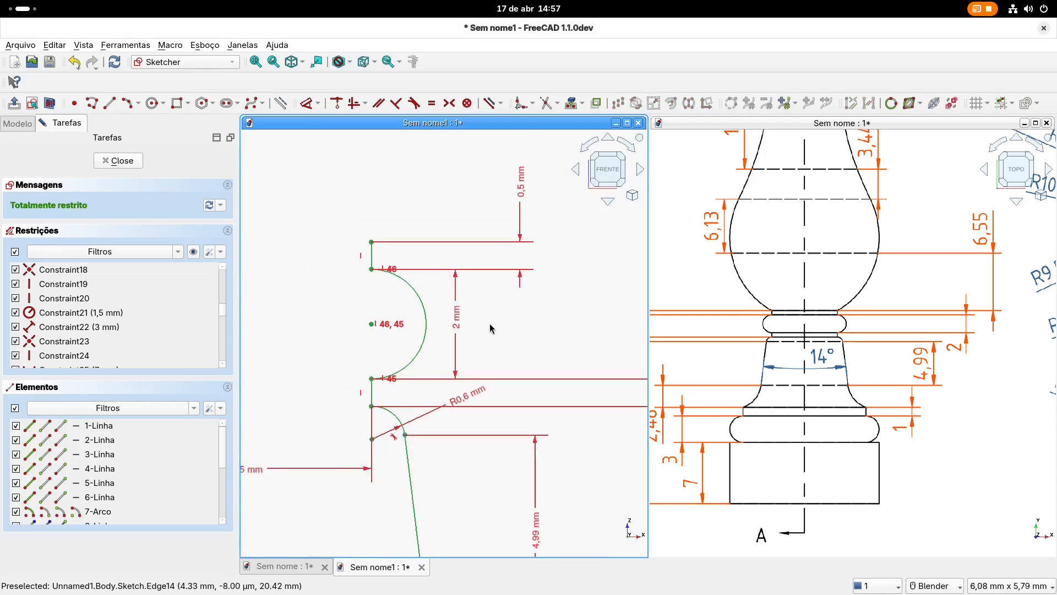
{"action": "scroll", "coordinate": [530, 325], "scroll_direction": "down", "scroll_amount": 1}
{"action": "left_click_drag", "start_coordinate": [477, 349], "coordinate": [487, 348]}
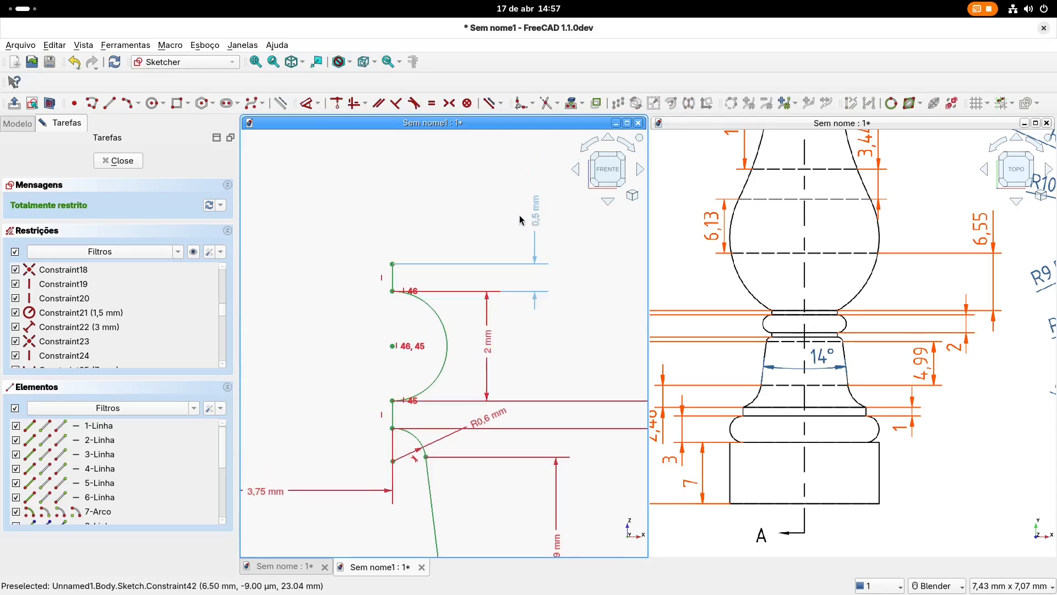
{"action": "scroll", "coordinate": [523, 354], "scroll_direction": "down", "scroll_amount": 1}
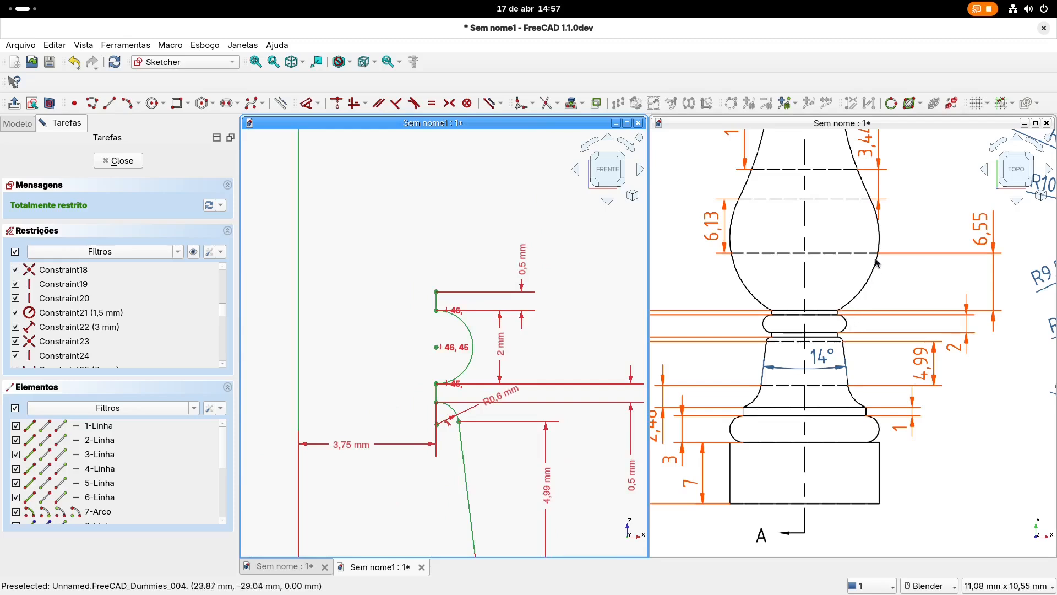
Step: Draw two connected three-point arcs for the baluster's bulb above the upper 0.5 mm line, ending near (6.2, 26.1) and (6.0, 29.6) mm
{"action": "scroll", "coordinate": [878, 254], "scroll_direction": "down", "scroll_amount": 4}
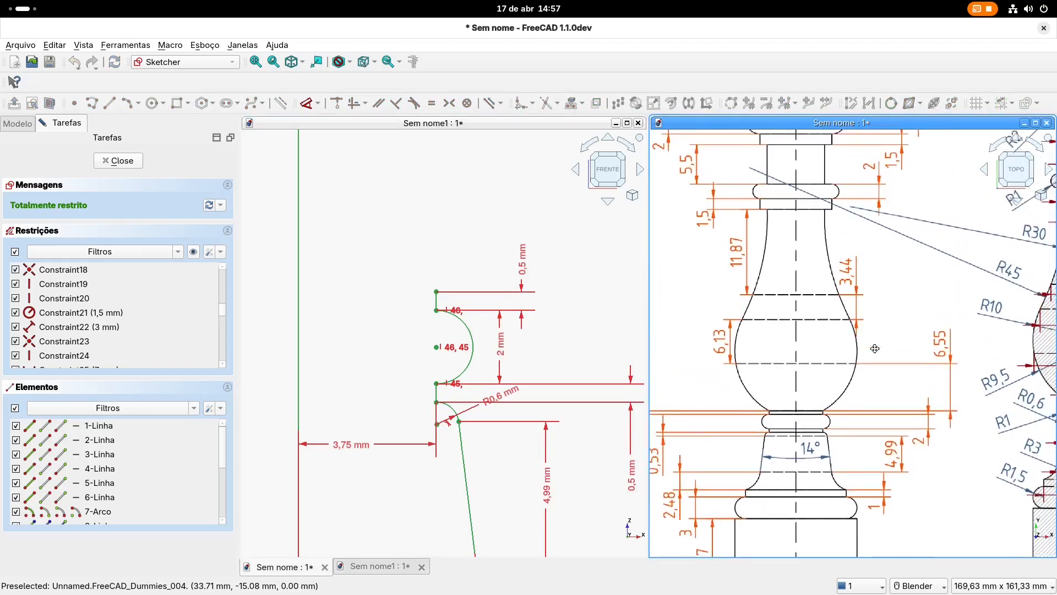
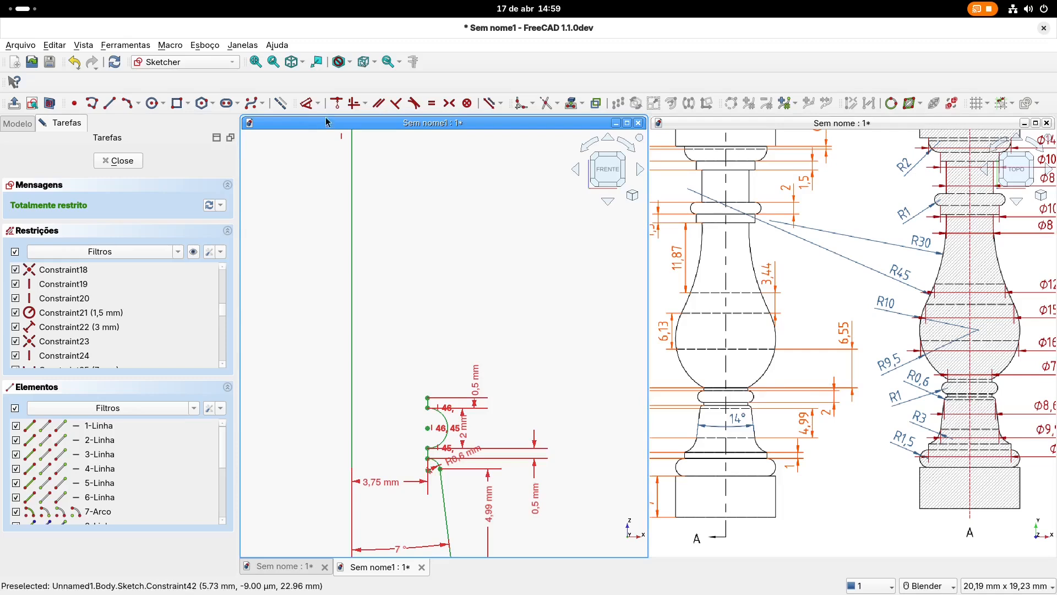
{"action": "left_click", "coordinate": [128, 108]}
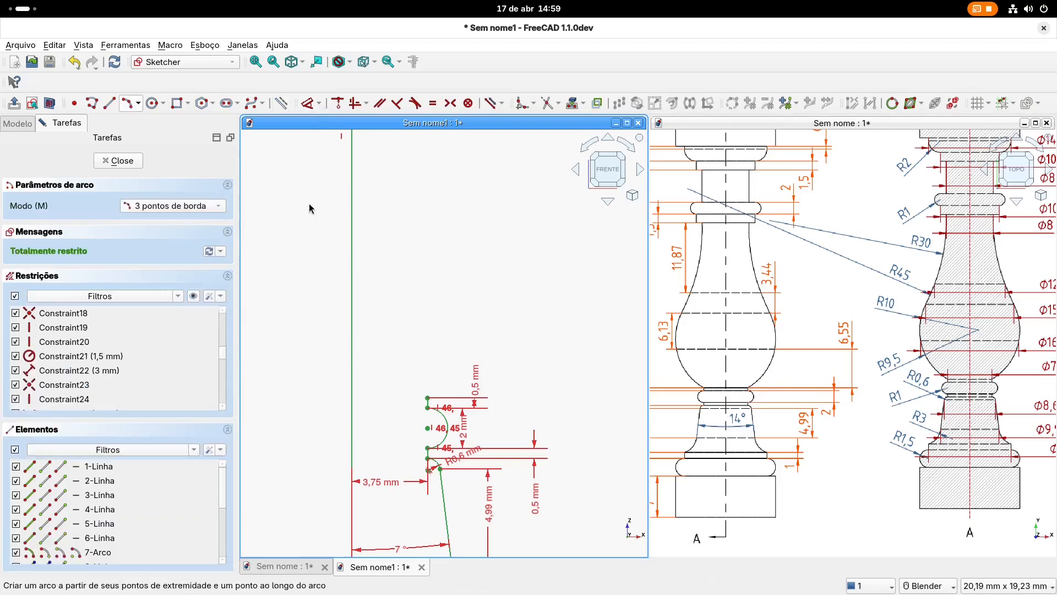
{"action": "left_click", "coordinate": [428, 396]}
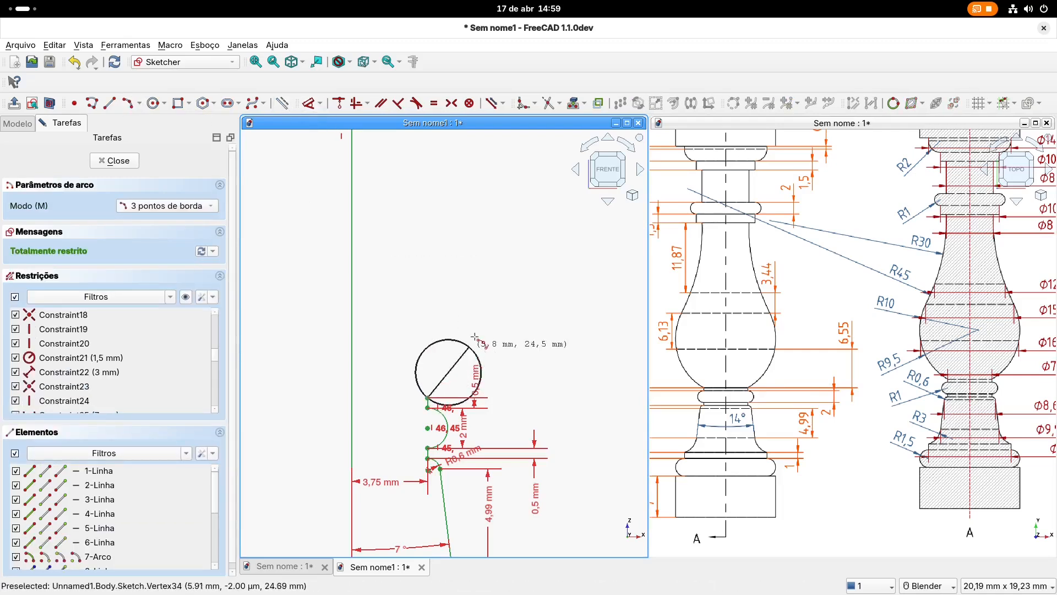
{"action": "left_click", "coordinate": [477, 316]}
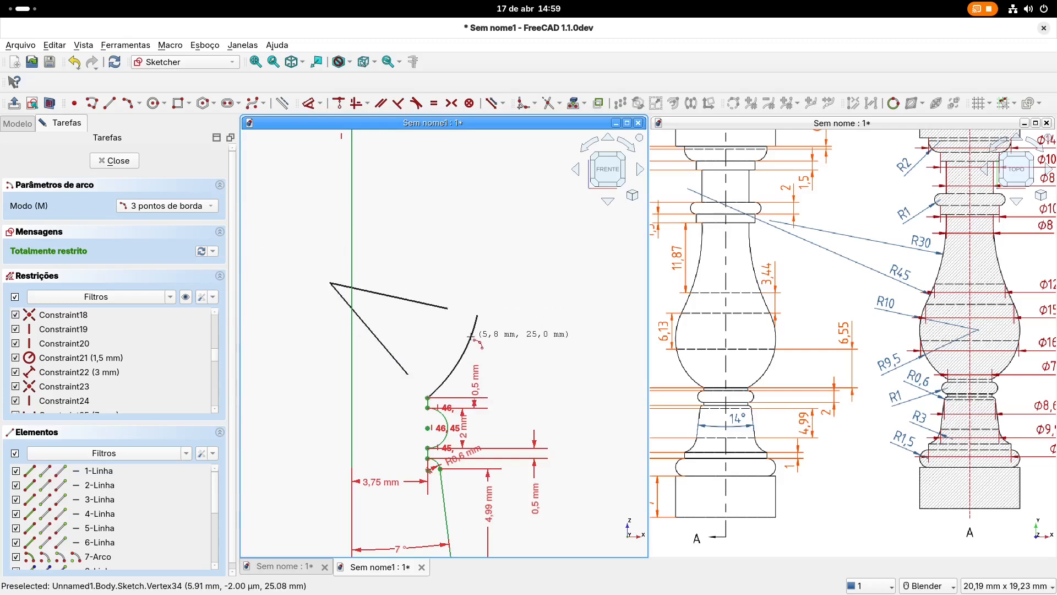
{"action": "left_click", "coordinate": [472, 336]}
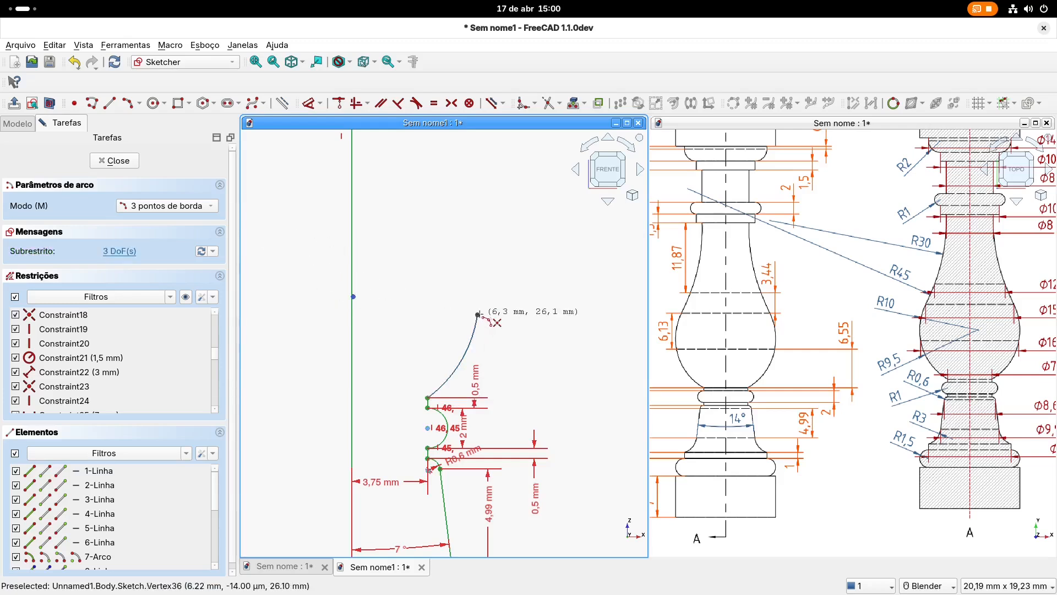
{"action": "left_click", "coordinate": [478, 315]}
{"action": "left_click", "coordinate": [476, 244]}
{"action": "left_click", "coordinate": [477, 259]}
Step: Draw a three-point arc continuing the bulb profile upward from about (6.0, 29.6) mm, bowed inward through about (4.5, 32.8) mm
{"action": "middle_click_drag", "start_coordinate": [530, 242], "coordinate": [534, 388], "text": "shift"}
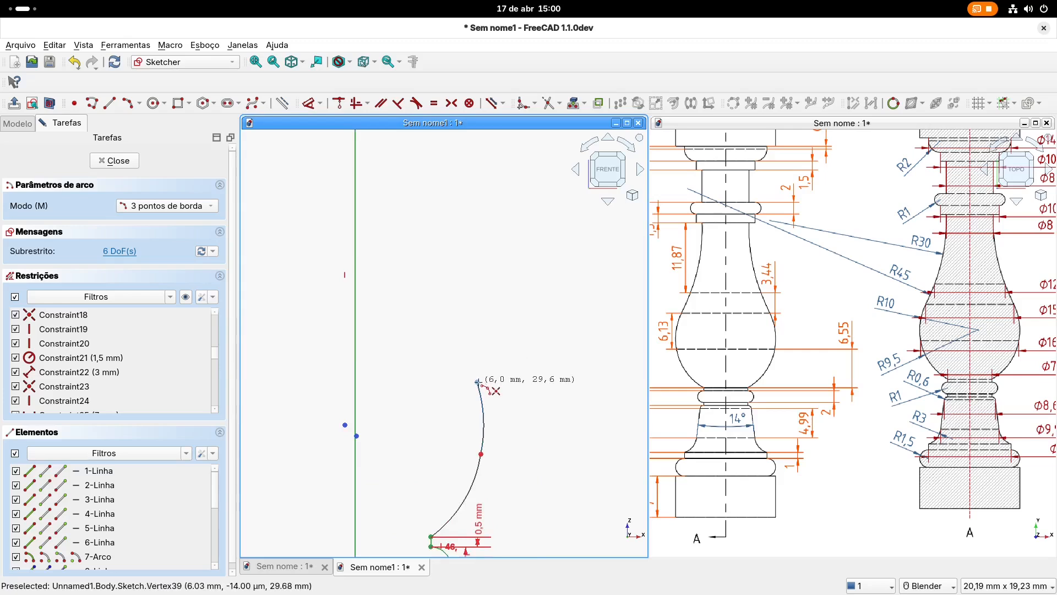
{"action": "left_click", "coordinate": [474, 374]}
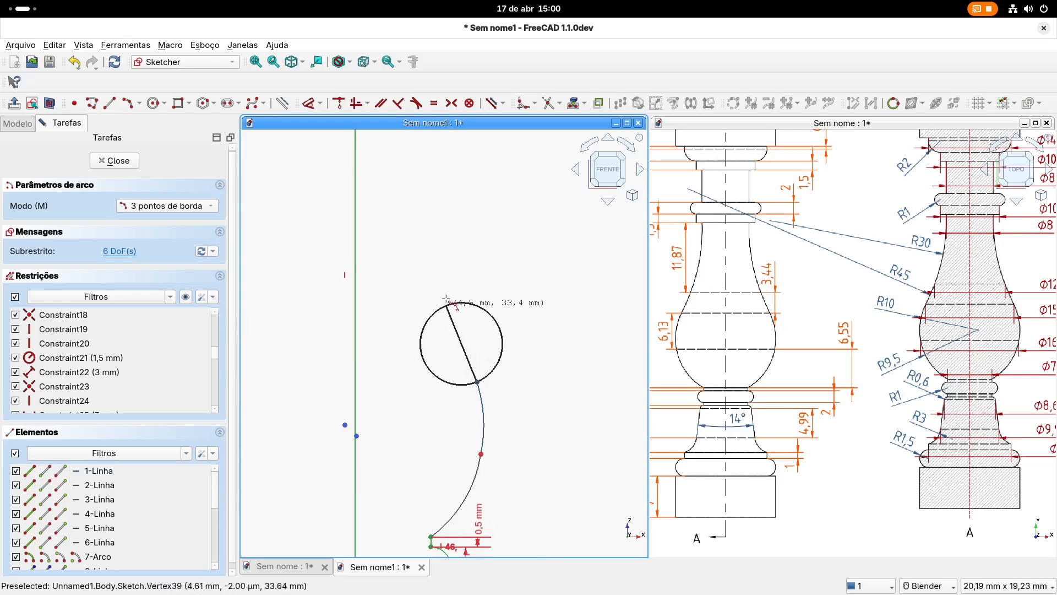
{"action": "left_click", "coordinate": [445, 295]}
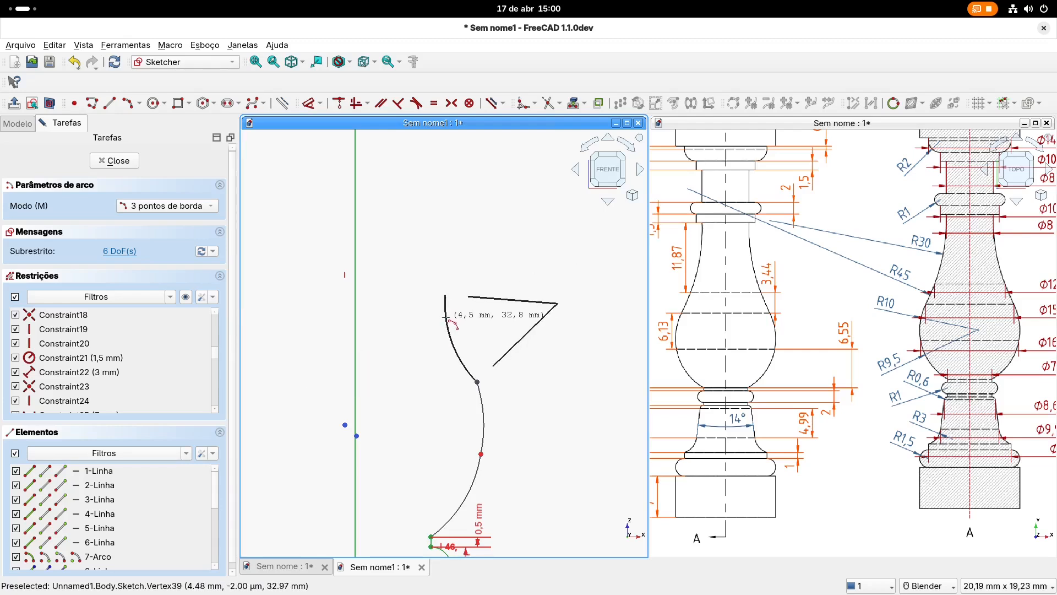
{"action": "left_click", "coordinate": [446, 317]}
Step: Draw a longer three-point arc from the previous arc's upper end toward the neck, passing through about (3.8, 41.9) mm
{"action": "middle_click_drag", "start_coordinate": [469, 258], "coordinate": [480, 404], "text": "shift"}
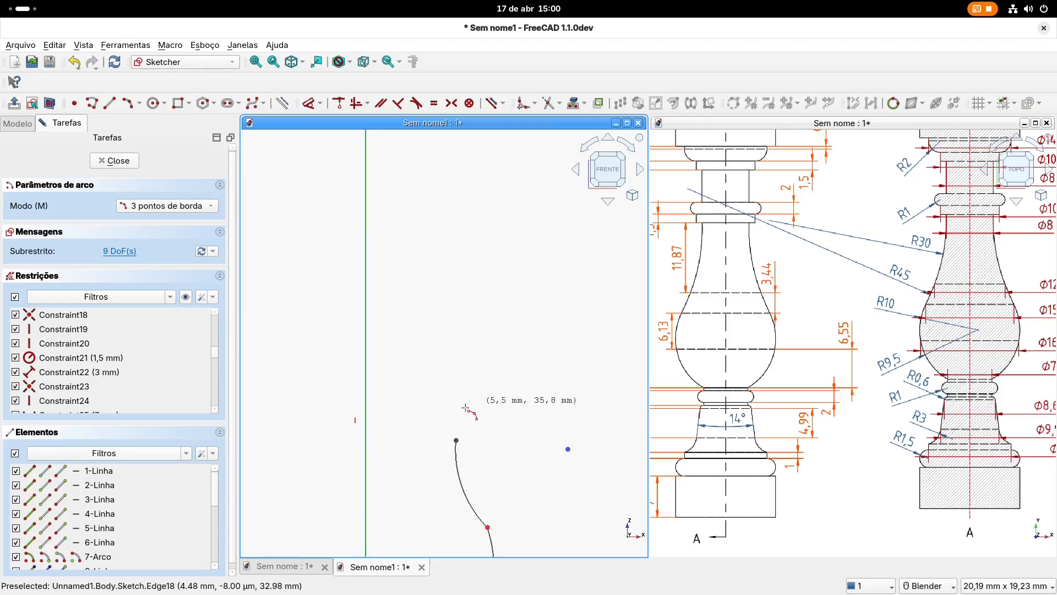
{"action": "left_click", "coordinate": [461, 419]}
{"action": "left_click", "coordinate": [442, 246]}
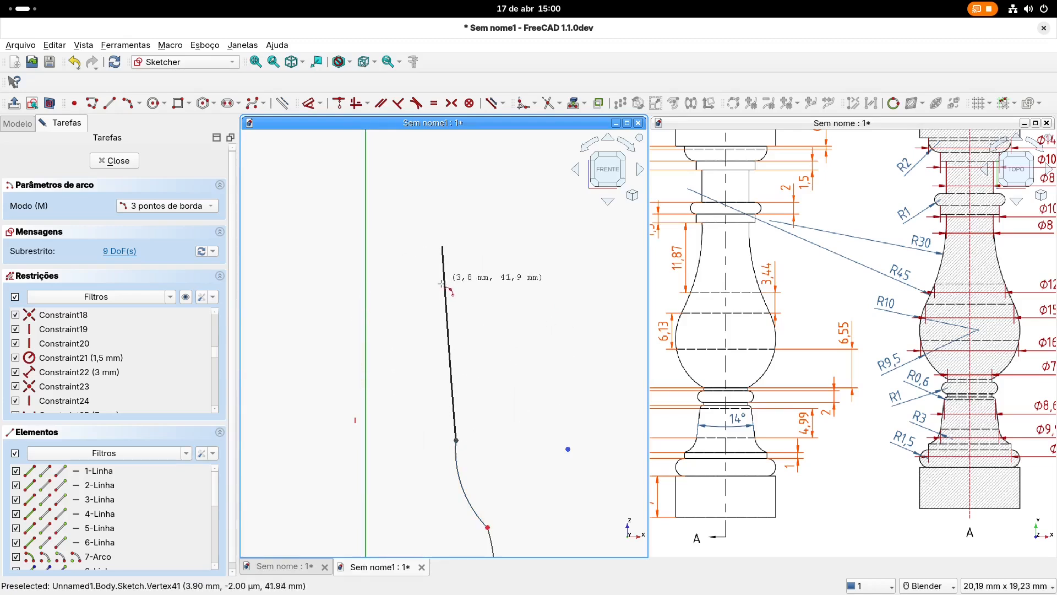
{"action": "left_click", "coordinate": [440, 284]}
{"action": "middle_click_drag", "start_coordinate": [476, 386], "coordinate": [462, 237], "text": "shift"}
{"action": "key", "text": "Escape"}
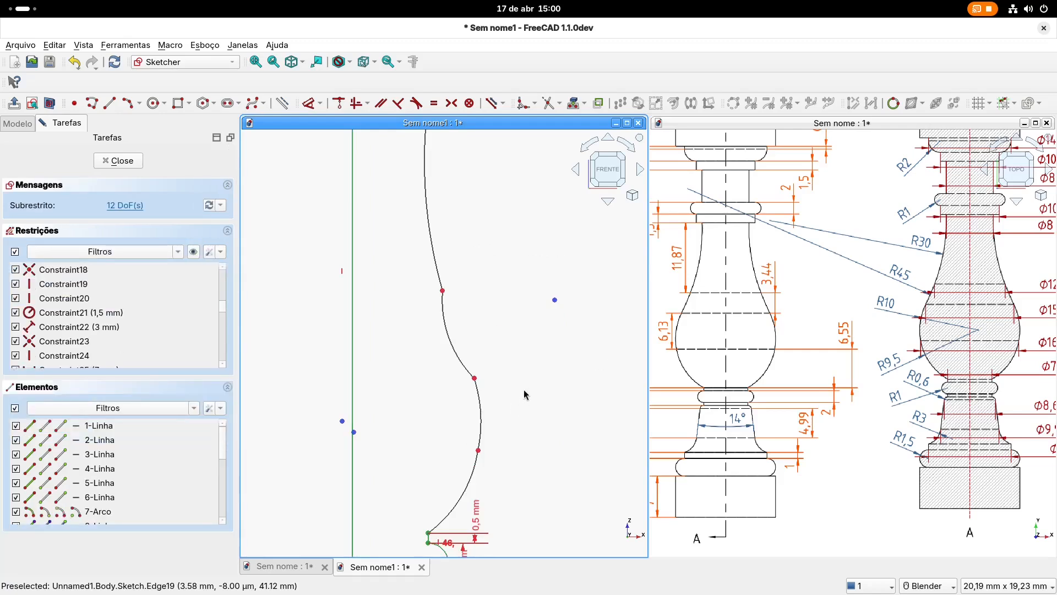
Step: Set the radius of the bulb's lowest arc to 9,5 mm, following the reference drawing
{"action": "scroll", "coordinate": [892, 375], "scroll_direction": "up", "scroll_amount": 3}
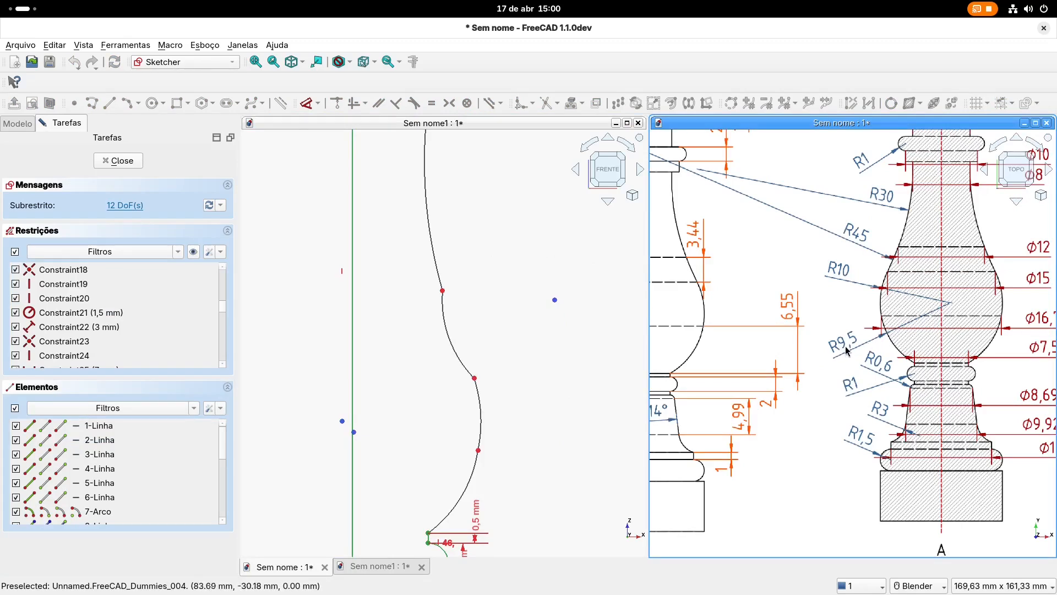
{"action": "middle_click_drag", "start_coordinate": [857, 356], "coordinate": [833, 349], "text": "shift"}
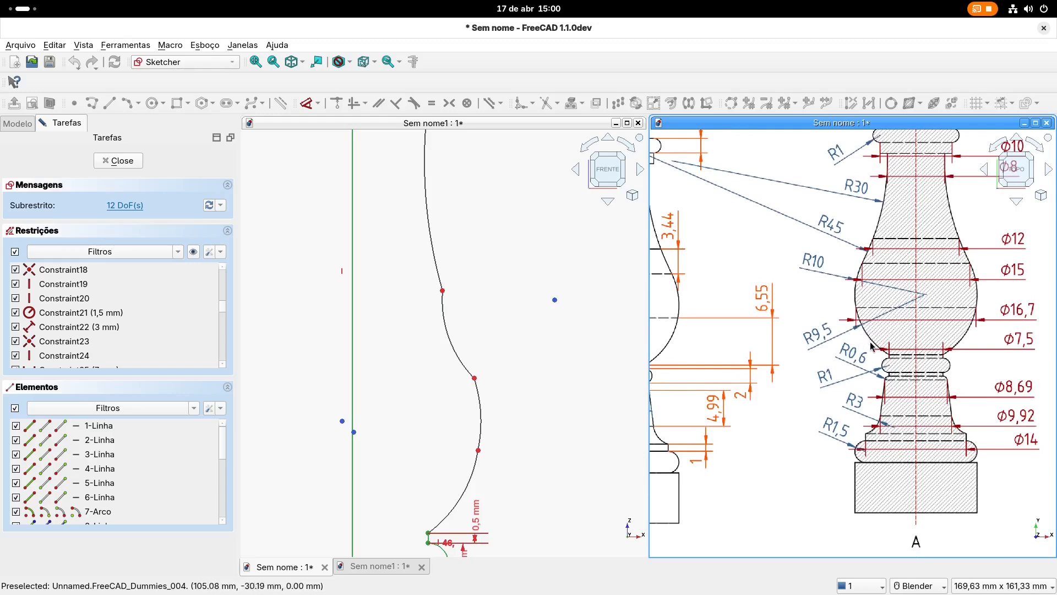
{"action": "middle_click_drag", "start_coordinate": [514, 250], "coordinate": [502, 209], "text": "shift"}
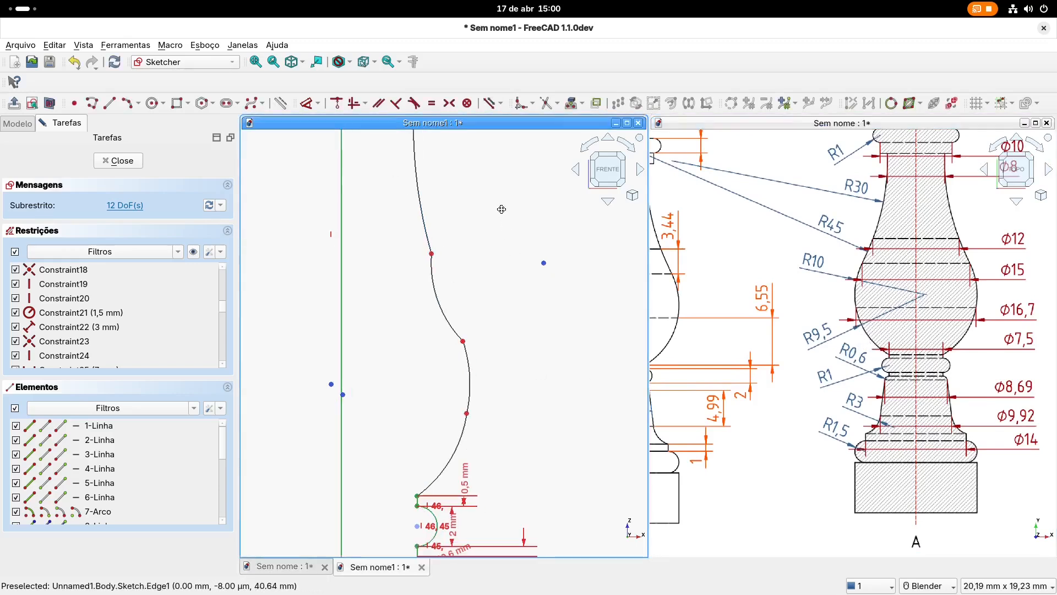
{"action": "left_click", "coordinate": [308, 105]}
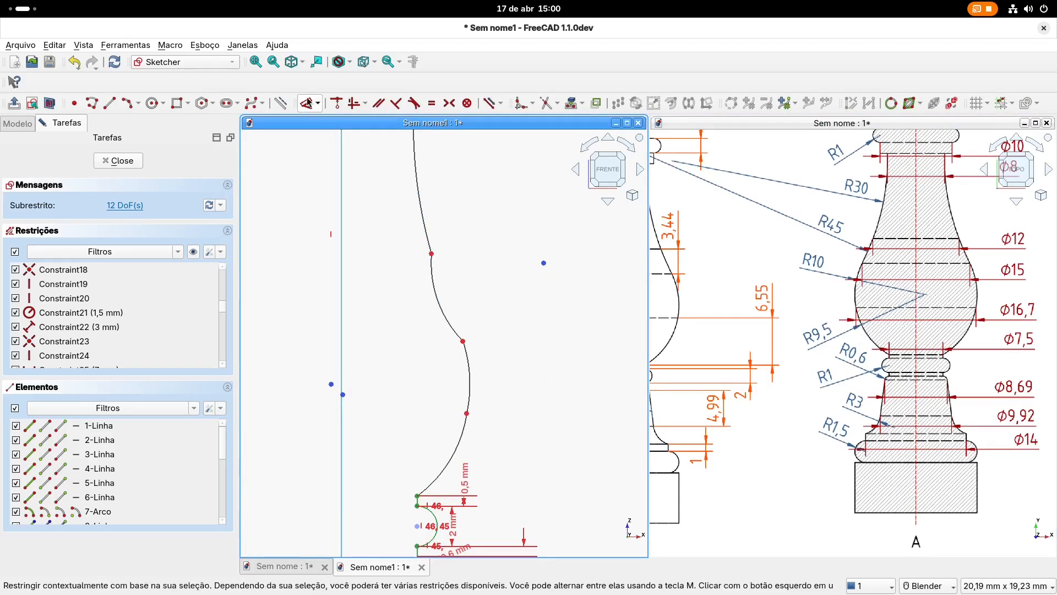
{"action": "left_click", "coordinate": [468, 441]}
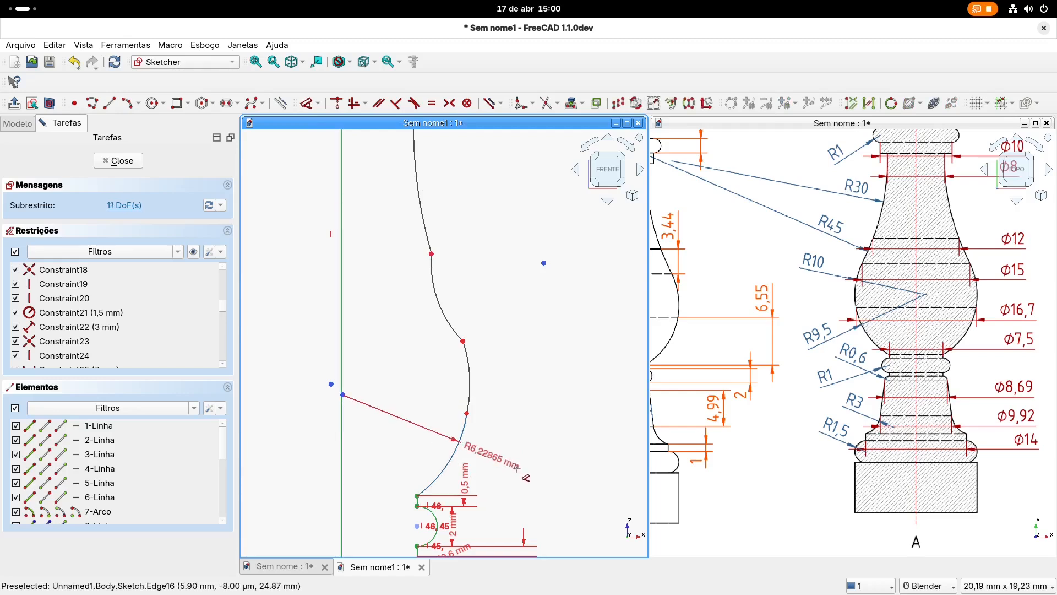
{"action": "left_click", "coordinate": [517, 470]}
{"action": "type", "text": "9,5"}
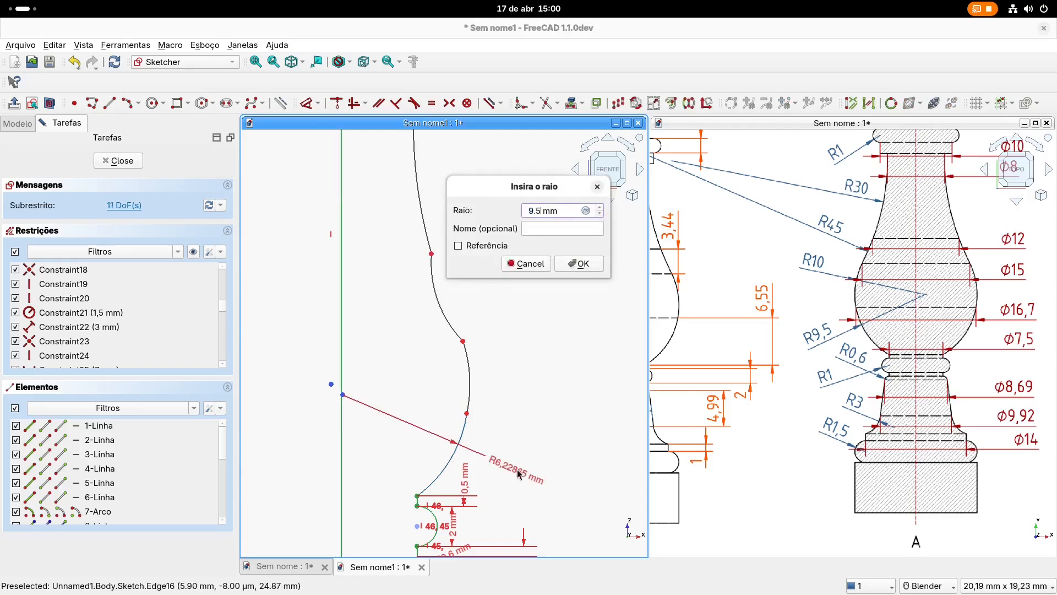
{"action": "key", "text": "Return"}
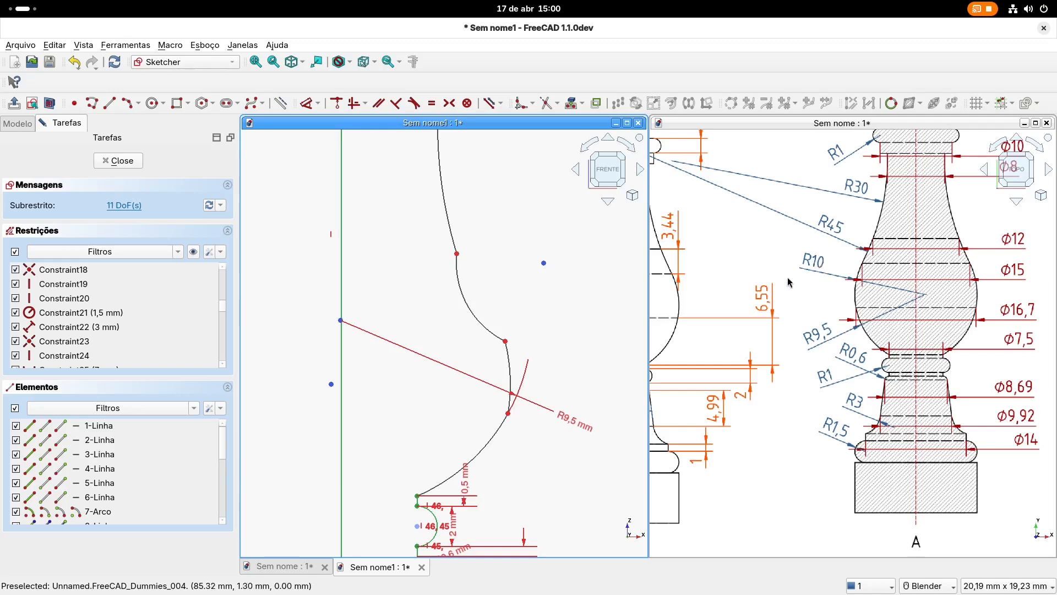
Step: Set the radius of the bulb's second arc to 10 mm
{"action": "left_click", "coordinate": [509, 361]}
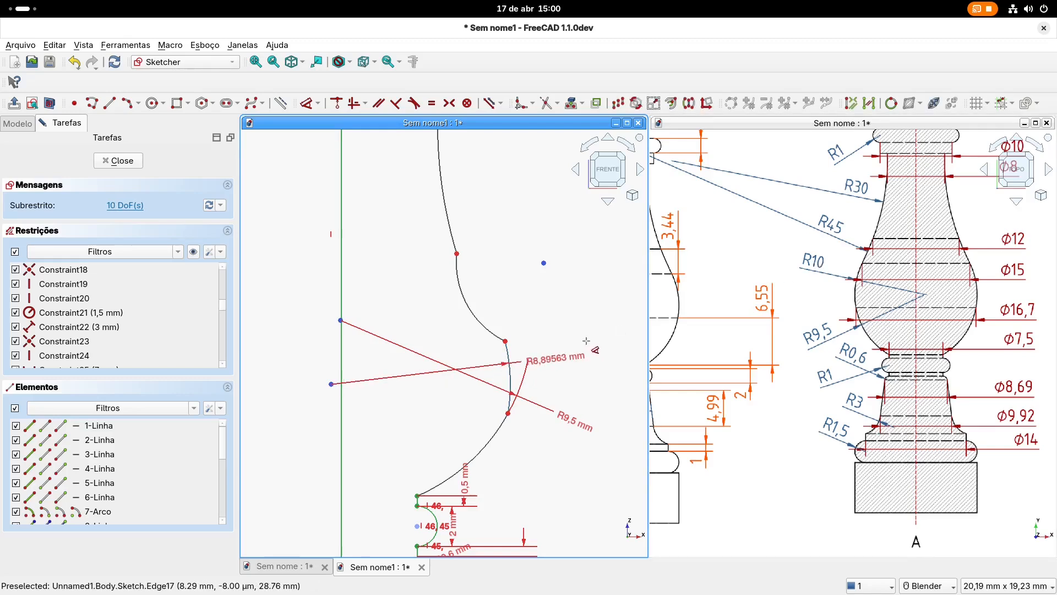
{"action": "left_click", "coordinate": [588, 346]}
{"action": "type", "text": "10"}
{"action": "key", "text": "Return"}
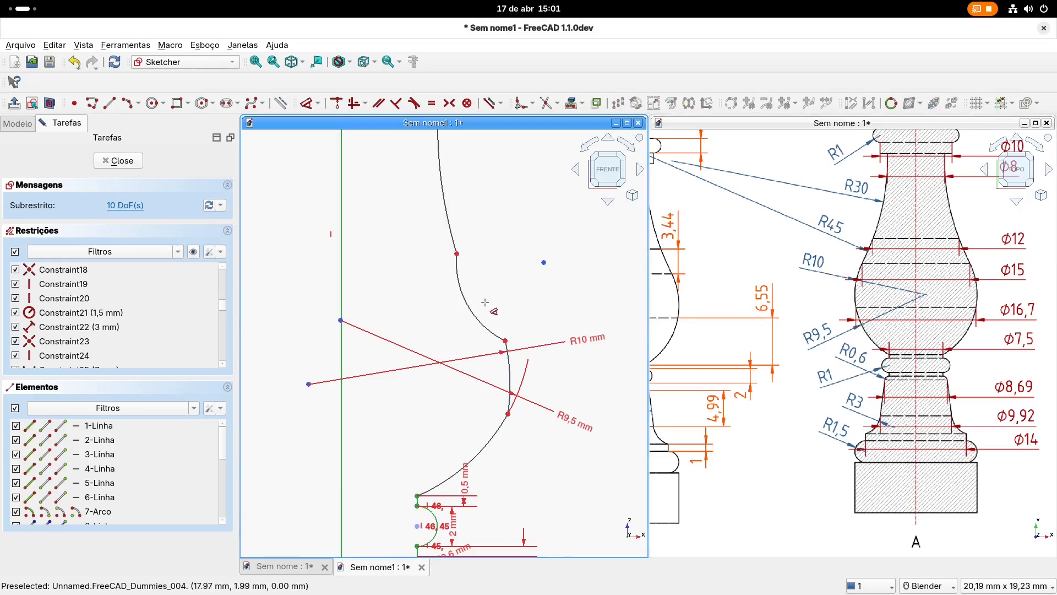
Step: Try to set the radius of the inward-curving third arc to 45 mm, and undo that dimension
{"action": "left_click", "coordinate": [450, 316]}
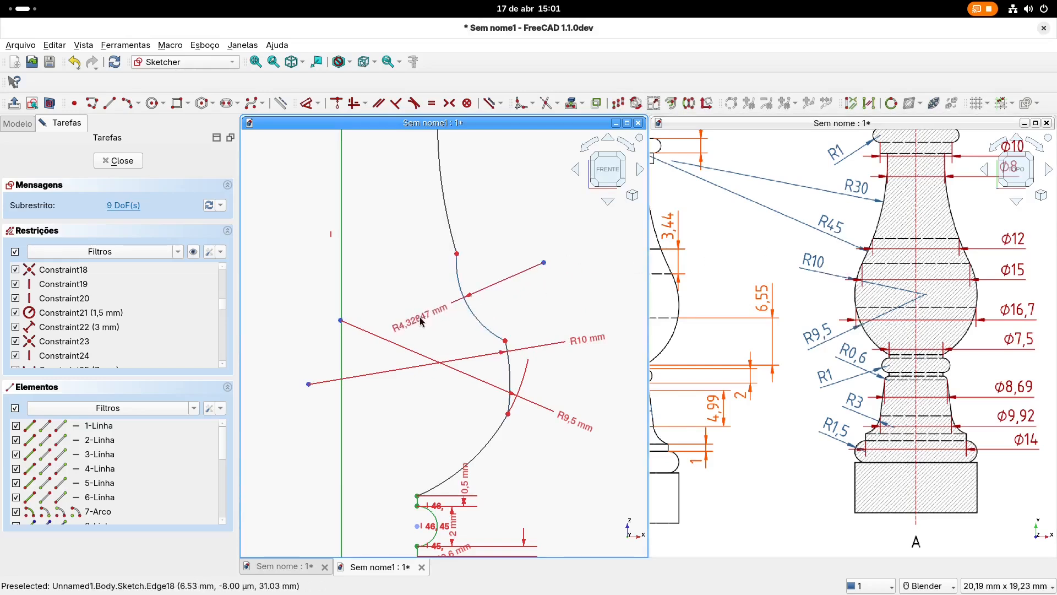
{"action": "left_click", "coordinate": [420, 326]}
{"action": "type", "text": "45"}
{"action": "key", "text": "Return"}
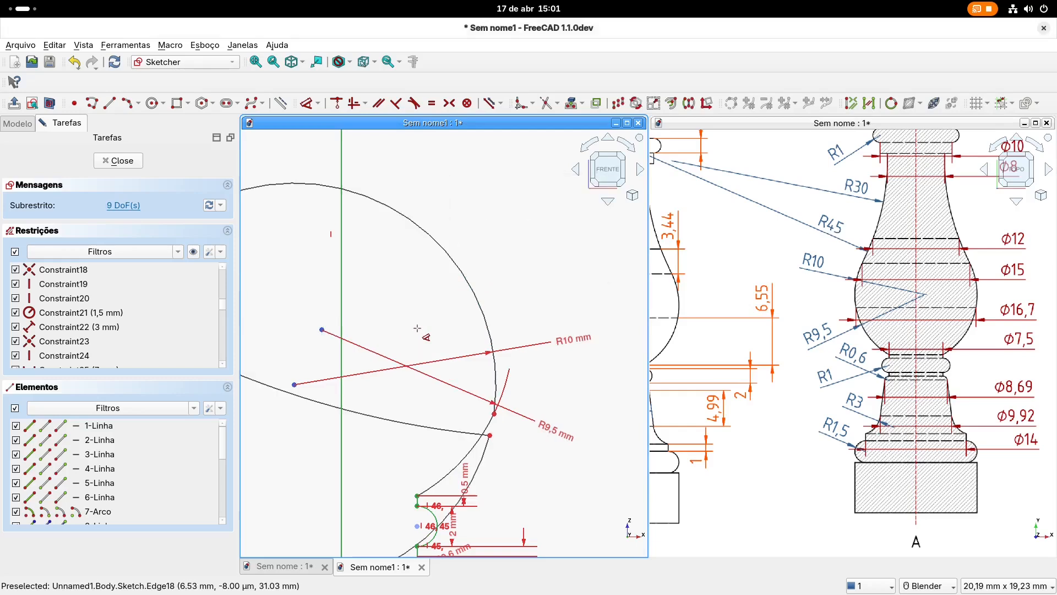
{"action": "key", "text": "ctrl+z"}
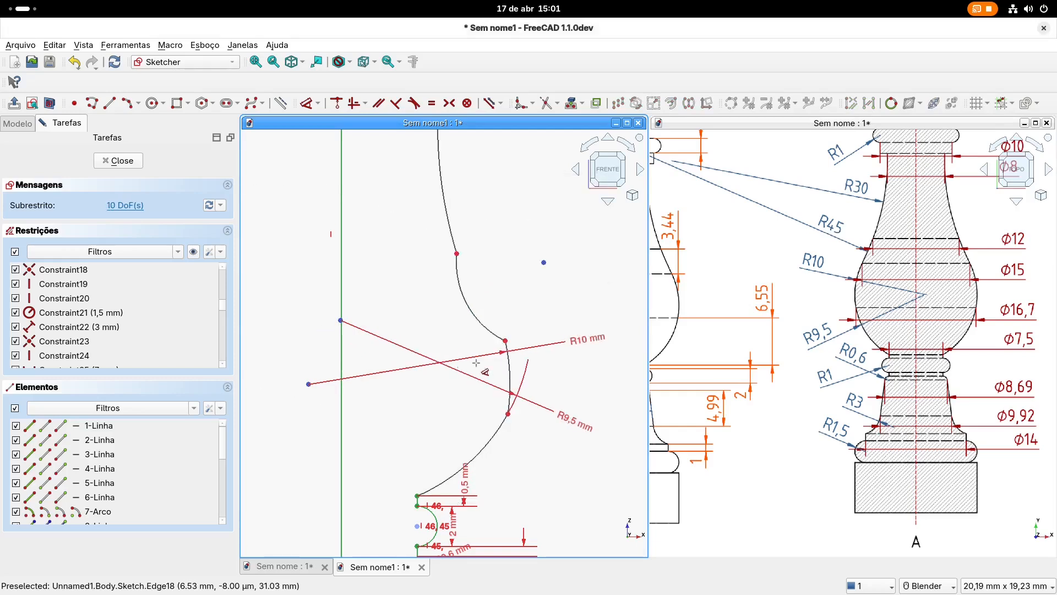
Step: Delete the 10 mm and 9,5 mm radius dimensions from the bulb's two lower arcs
{"action": "scroll", "coordinate": [511, 319], "scroll_direction": "down", "scroll_amount": 2}
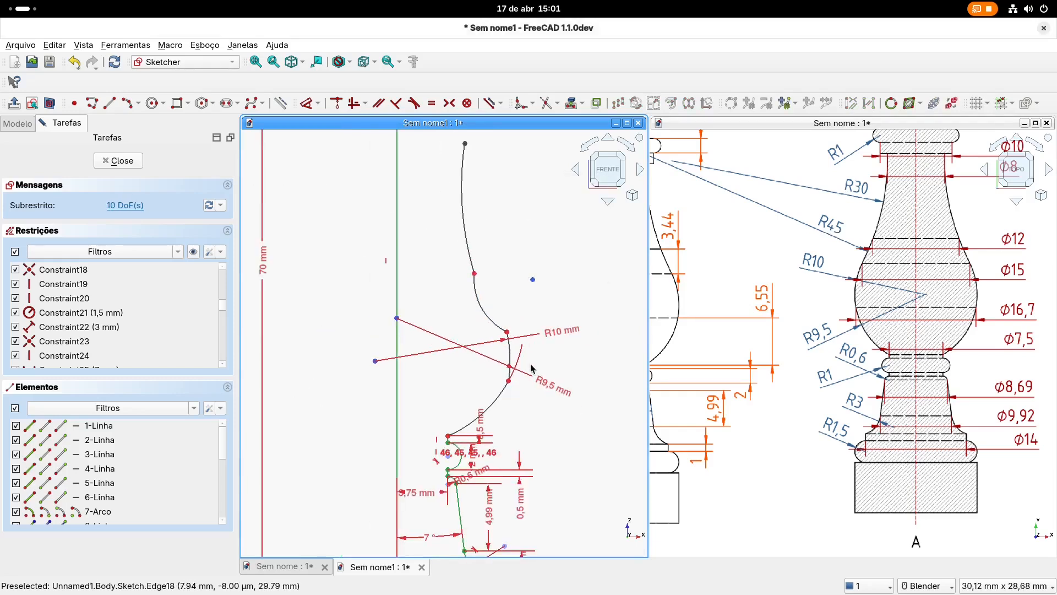
{"action": "scroll", "coordinate": [545, 353], "scroll_direction": "up", "scroll_amount": 2}
{"action": "left_click", "coordinate": [570, 329]}
{"action": "key", "text": "Delete"}
{"action": "left_click", "coordinate": [556, 403]}
{"action": "key", "text": "Delete"}
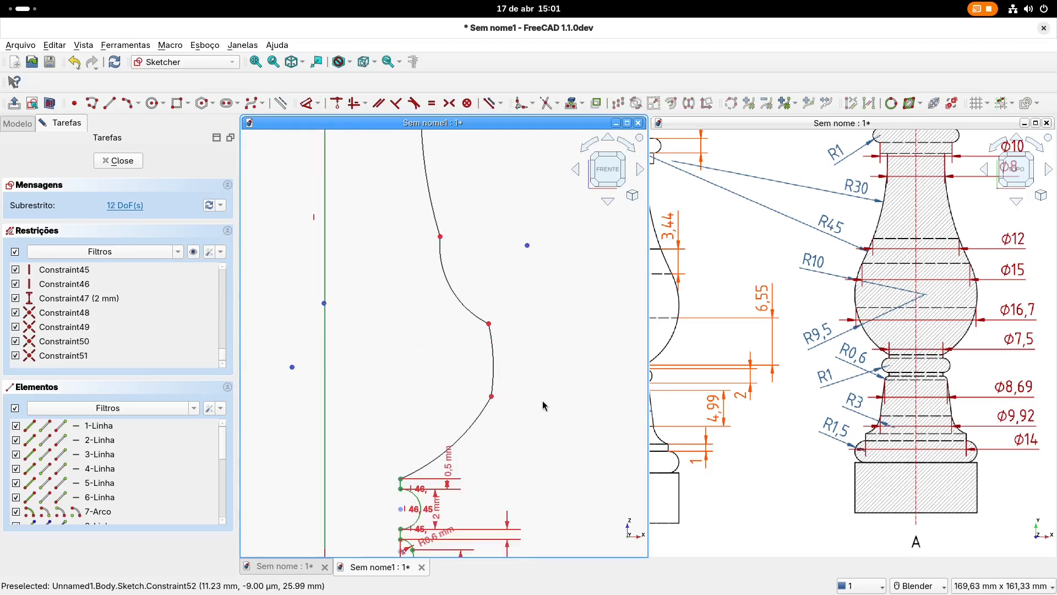
Step: Apply a tangent constraint between the bulb's lowest arc and the second arc above it
{"action": "left_click", "coordinate": [414, 103]}
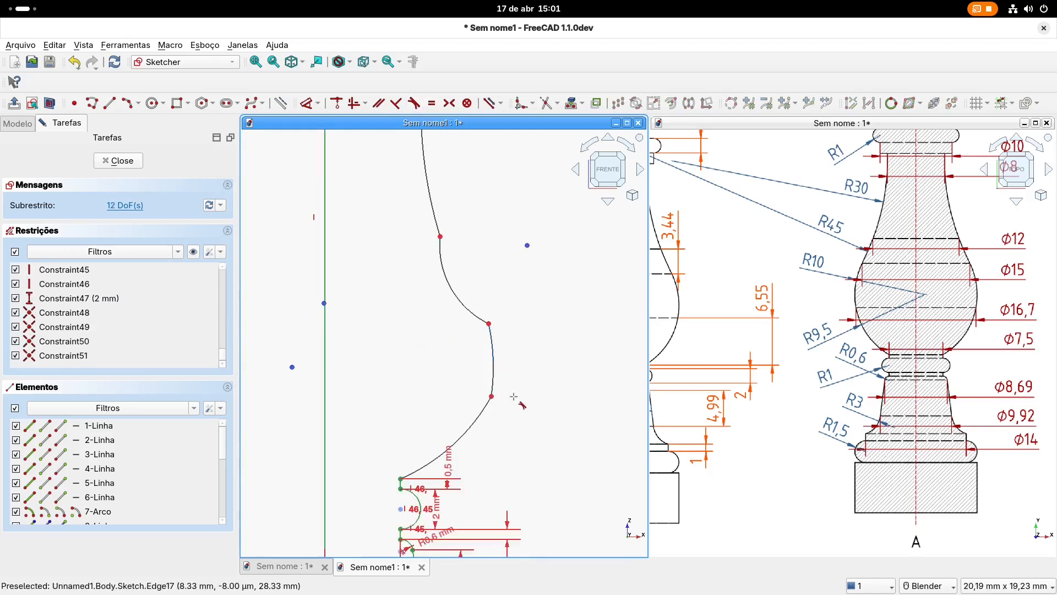
{"action": "left_click", "coordinate": [478, 423]}
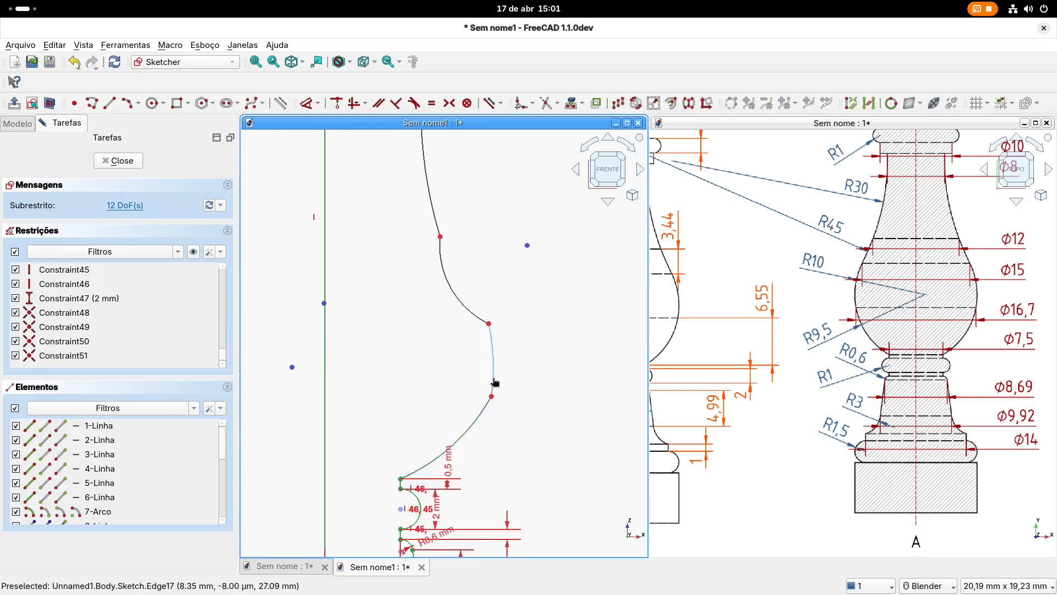
Step: Try to make the consecutive arcs of the rounded body profile tangent to one another
{"action": "left_click", "coordinate": [495, 382]}
{"action": "key", "text": "Return"}
{"action": "left_click", "coordinate": [509, 333]}
{"action": "left_click", "coordinate": [525, 266]}
{"action": "scroll", "coordinate": [527, 286], "scroll_direction": "down", "scroll_amount": 2}
{"action": "middle_click_drag", "start_coordinate": [546, 254], "coordinate": [510, 372], "text": "shift"}
{"action": "scroll", "coordinate": [481, 377], "scroll_direction": "up", "scroll_amount": 5}
{"action": "left_click", "coordinate": [479, 377]}
{"action": "left_click", "coordinate": [472, 348]}
{"action": "left_click", "coordinate": [532, 266]}
{"action": "scroll", "coordinate": [496, 335], "scroll_direction": "down", "scroll_amount": 3}
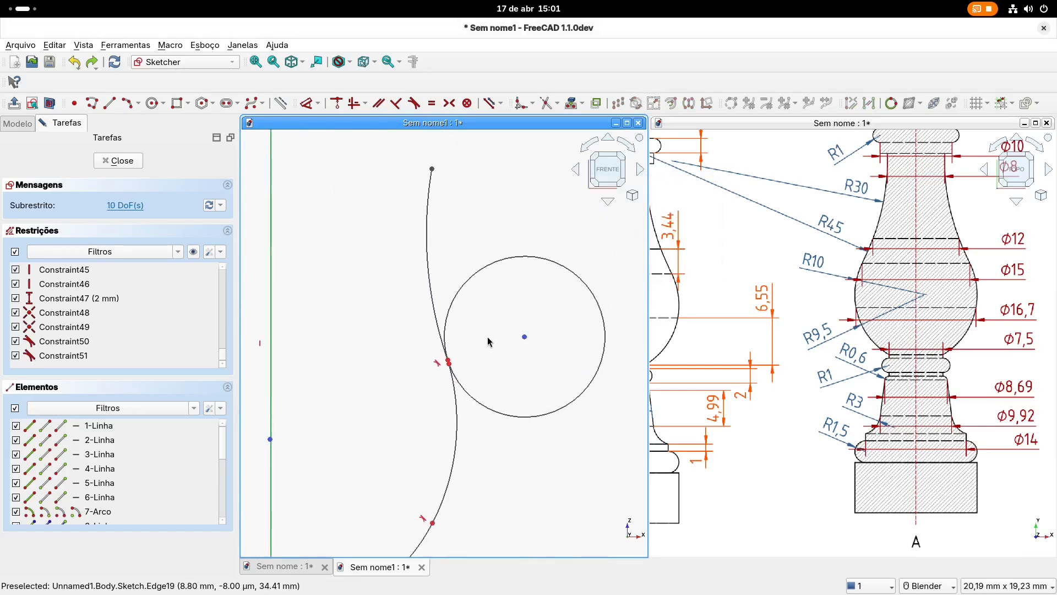
Step: Try to reshape the tangent arcs by moving the joint beside the circle, and close the error report
{"action": "scroll", "coordinate": [488, 341], "scroll_direction": "down", "scroll_amount": 2}
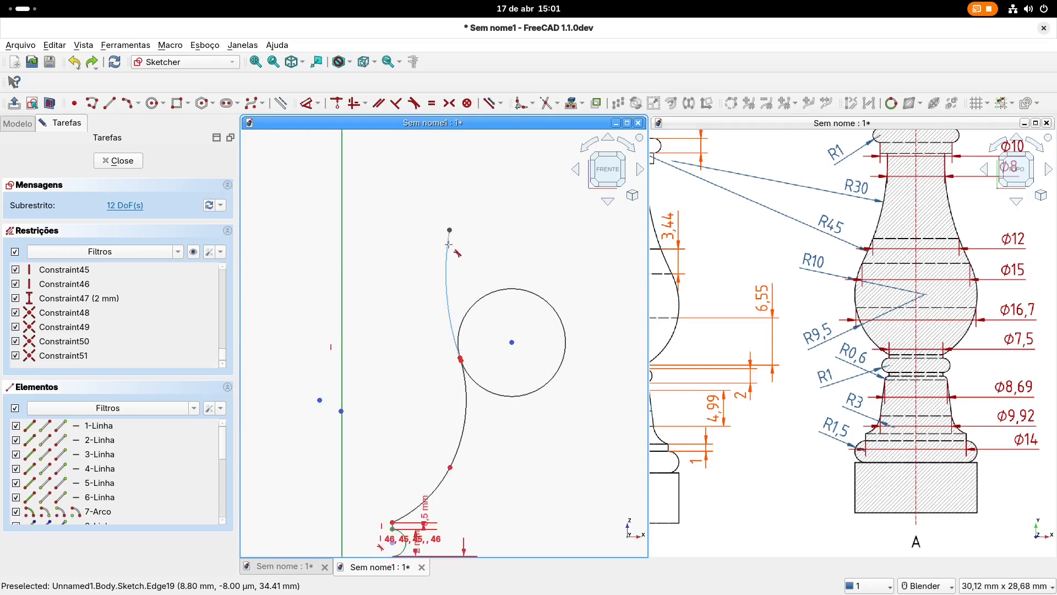
{"action": "left_click_drag", "start_coordinate": [469, 374], "coordinate": [587, 386]}
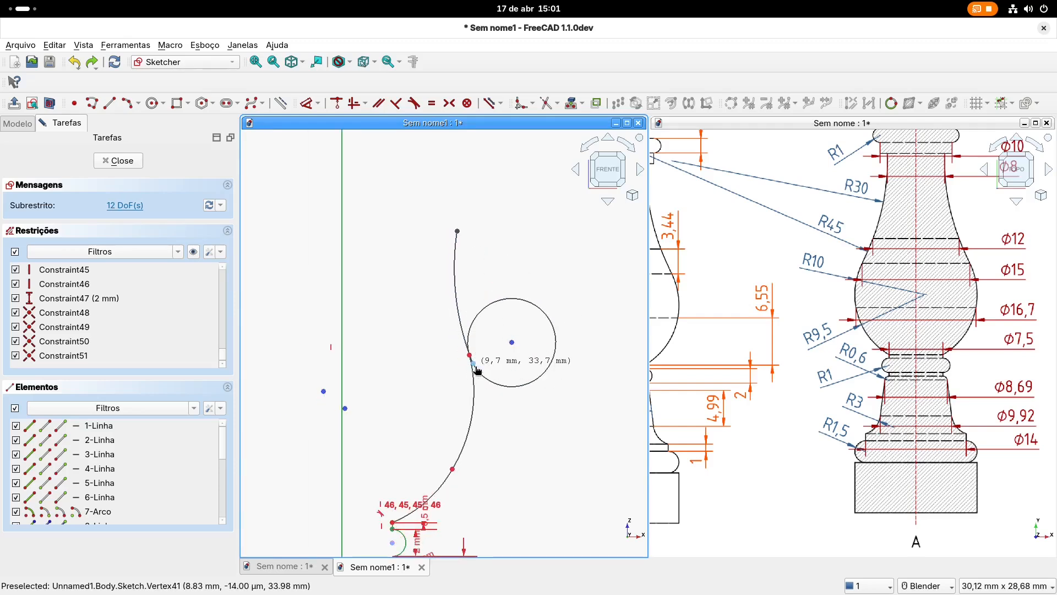
{"action": "left_click_drag", "start_coordinate": [467, 357], "coordinate": [500, 404]}
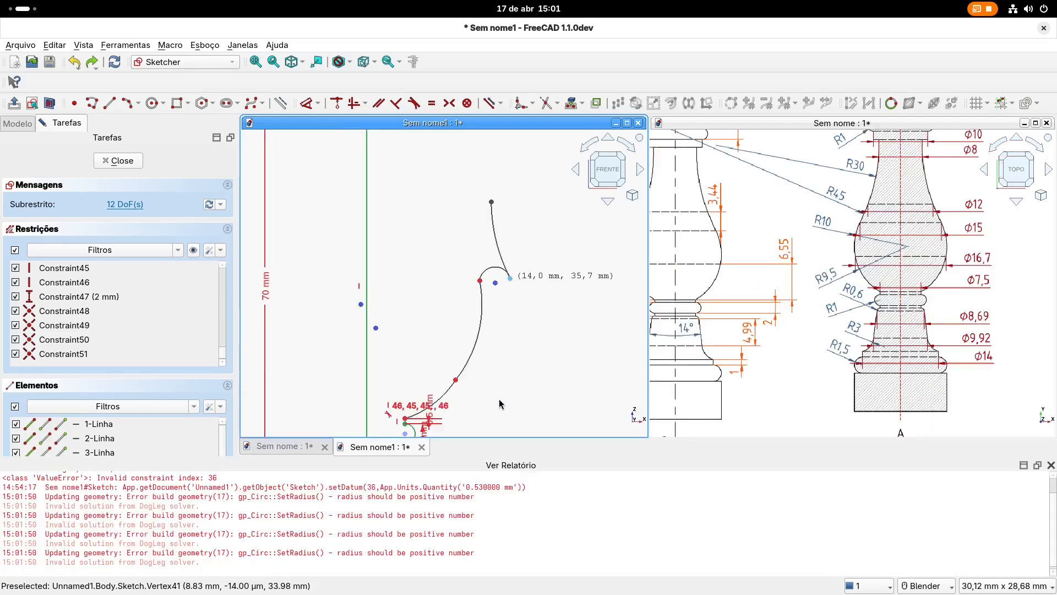
{"action": "left_click", "coordinate": [1052, 465]}
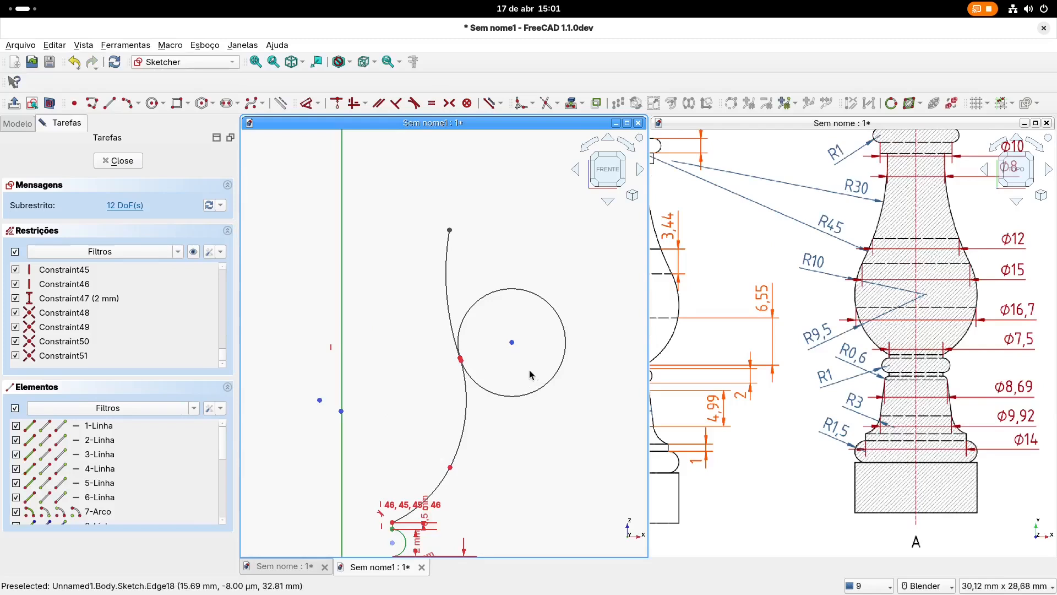
Step: Delete the arcs above the lowest body arc and move that arc's free end slightly higher
{"action": "mouse_move", "coordinate": [580, 444]}
{"action": "left_mouse_down"}
{"action": "mouse_move", "coordinate": [484, 308]}
{"action": "mouse_move", "coordinate": [416, 250]}
{"action": "mouse_move", "coordinate": [446, 290]}
{"action": "left_mouse_up"}
{"action": "key", "text": "Delete"}
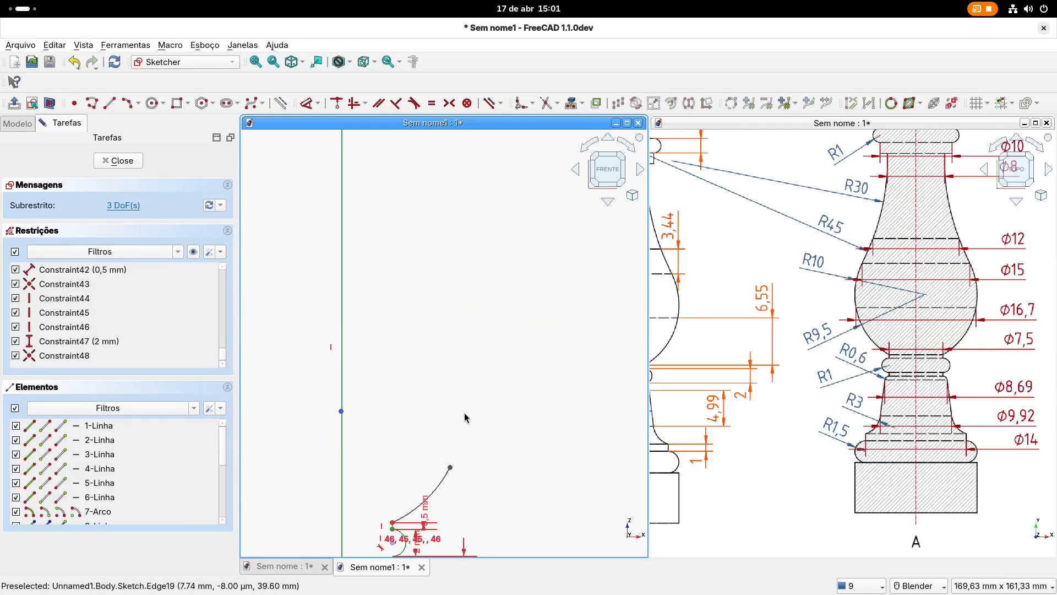
{"action": "scroll", "coordinate": [458, 448], "scroll_direction": "up", "scroll_amount": 2}
{"action": "middle_click_drag", "start_coordinate": [458, 448], "coordinate": [496, 306], "text": "shift"}
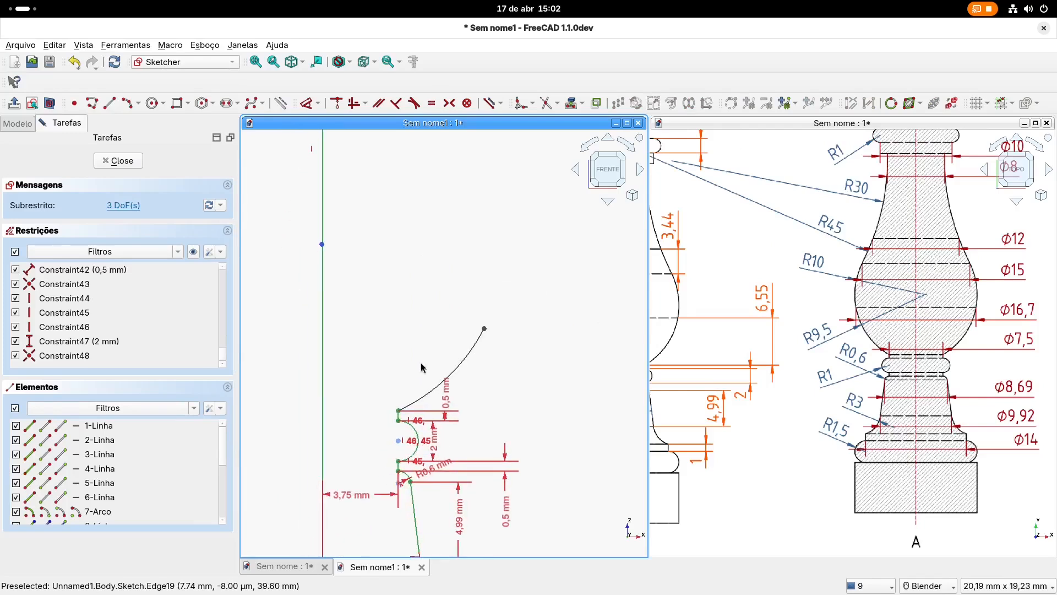
{"action": "left_click_drag", "start_coordinate": [485, 329], "coordinate": [481, 306]}
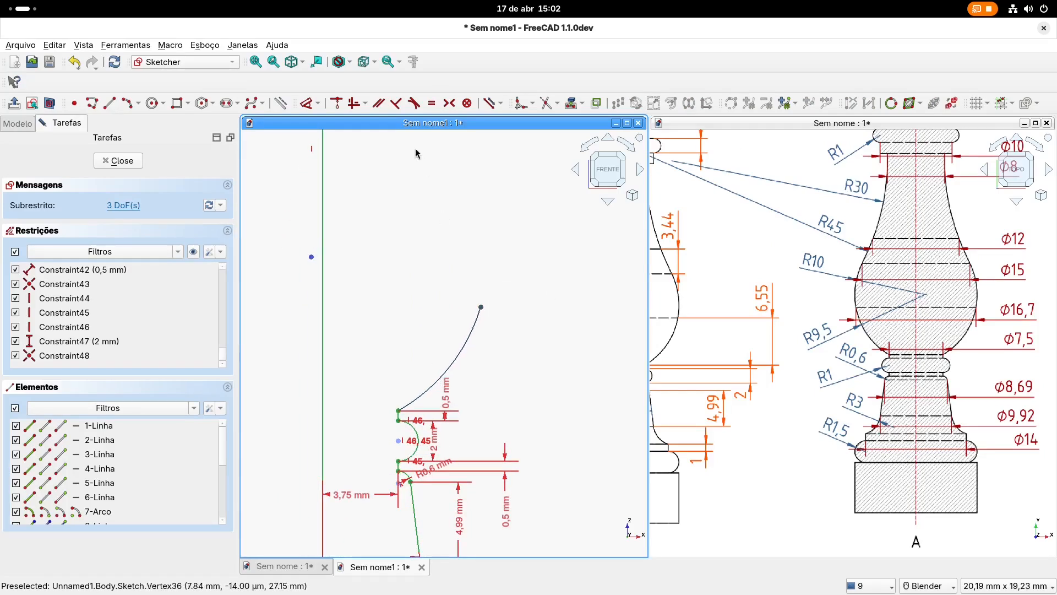
Step: Draw a three-point arc bulging outward, starting at the free end of the lowest body arc and extending upward
{"action": "left_click", "coordinate": [127, 103]}
{"action": "scroll", "coordinate": [537, 348], "scroll_direction": "down", "scroll_amount": 1}
{"action": "middle_click_drag", "start_coordinate": [523, 299], "coordinate": [519, 388], "text": "shift"}
{"action": "left_click", "coordinate": [484, 403]}
{"action": "left_click", "coordinate": [487, 308]}
{"action": "left_click", "coordinate": [491, 327]}
{"action": "right_click", "coordinate": [508, 274]}
{"action": "middle_click_drag", "start_coordinate": [523, 428], "coordinate": [526, 401], "text": "shift"}
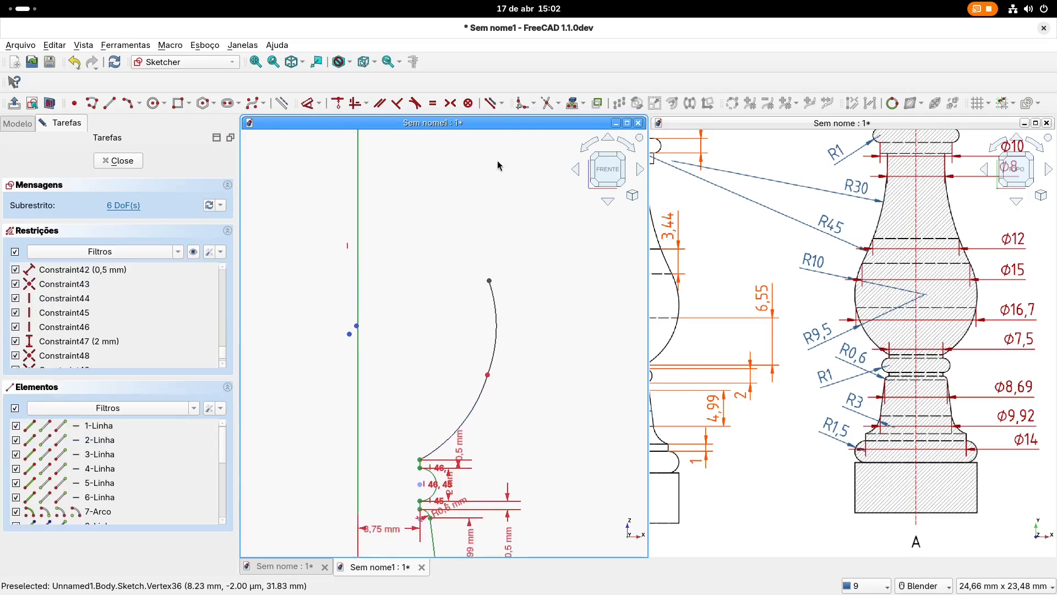
Step: Make the new upper arc tangent to the lower body arc
{"action": "left_click", "coordinate": [415, 102]}
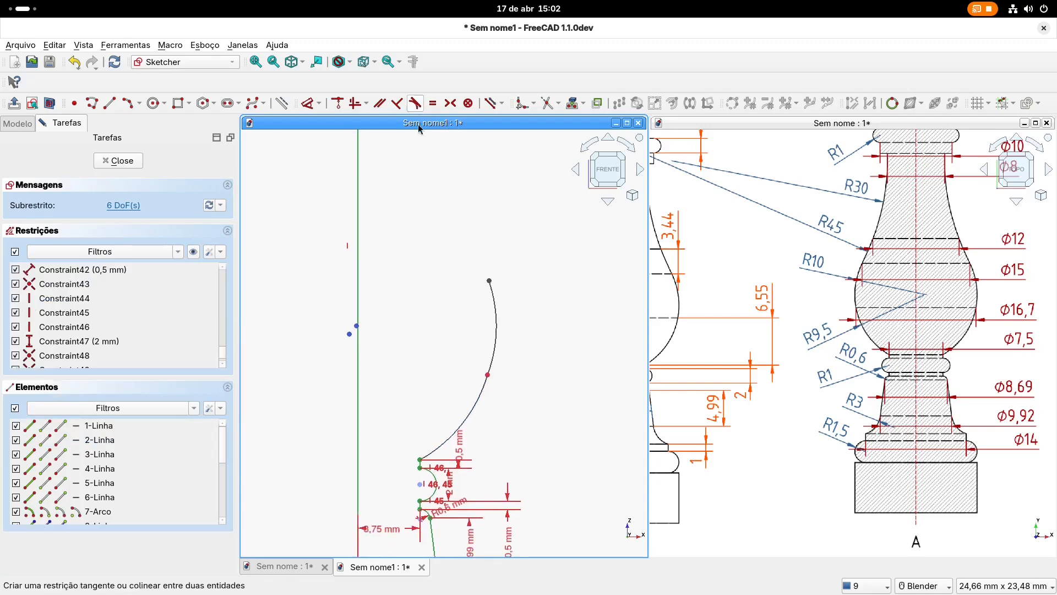
{"action": "left_click", "coordinate": [484, 390]}
{"action": "left_click", "coordinate": [494, 357]}
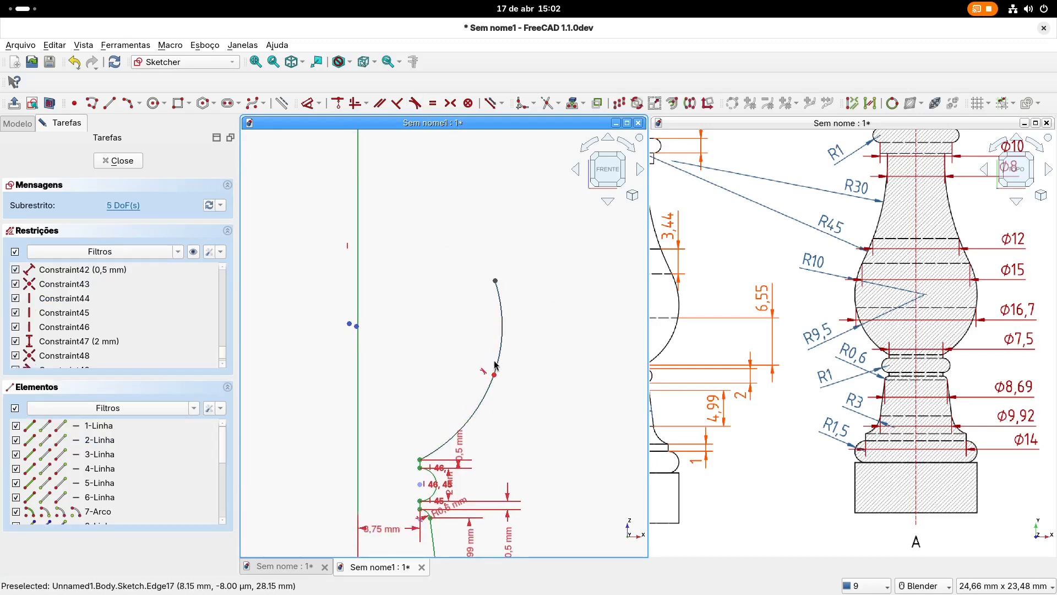
{"action": "left_click", "coordinate": [542, 266]}
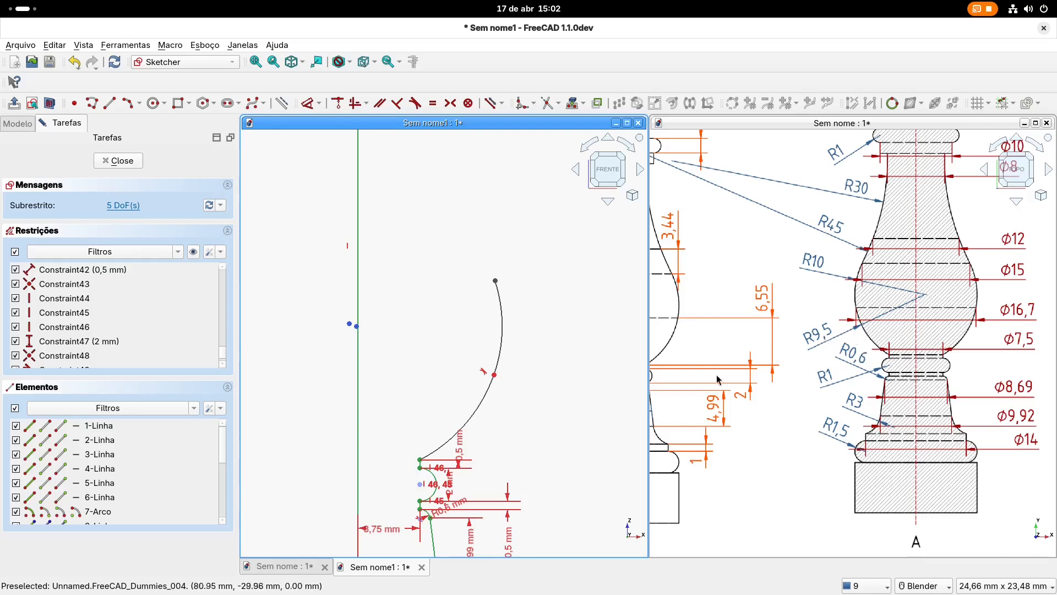
Step: Dimension the lower body arc with a radius of 9.5 mm
{"action": "left_click", "coordinate": [474, 411]}
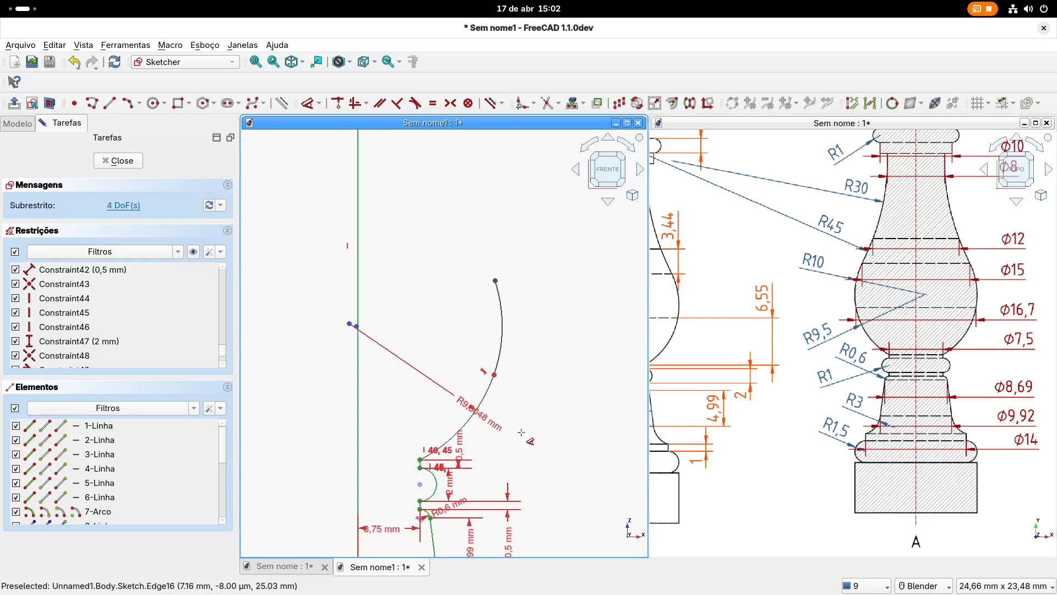
{"action": "left_click", "coordinate": [539, 446]}
{"action": "type", "text": "9"}
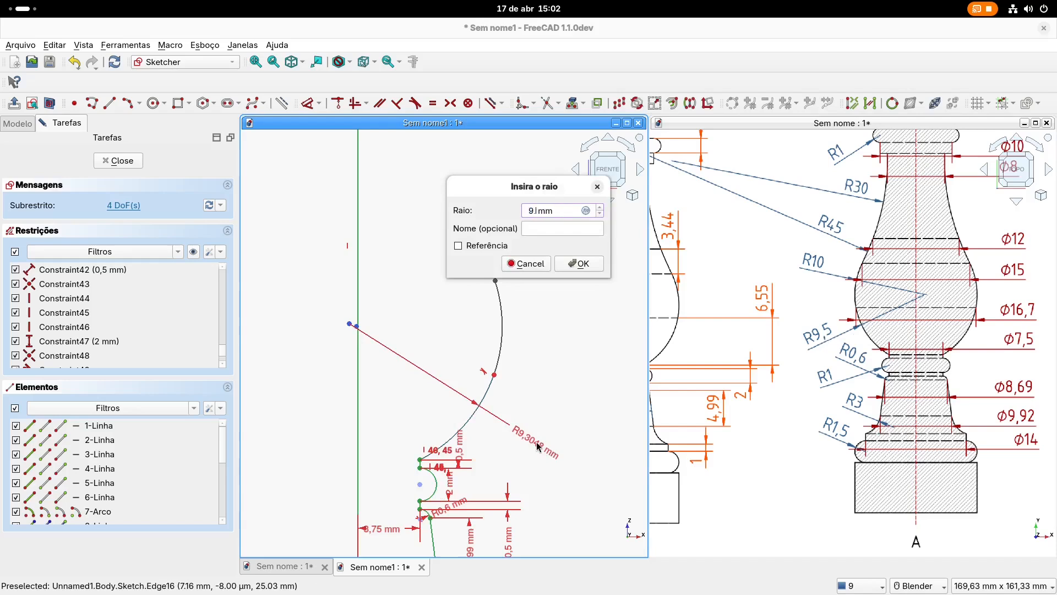
{"action": "type", "text": ",5"}
{"action": "key", "text": "Return"}
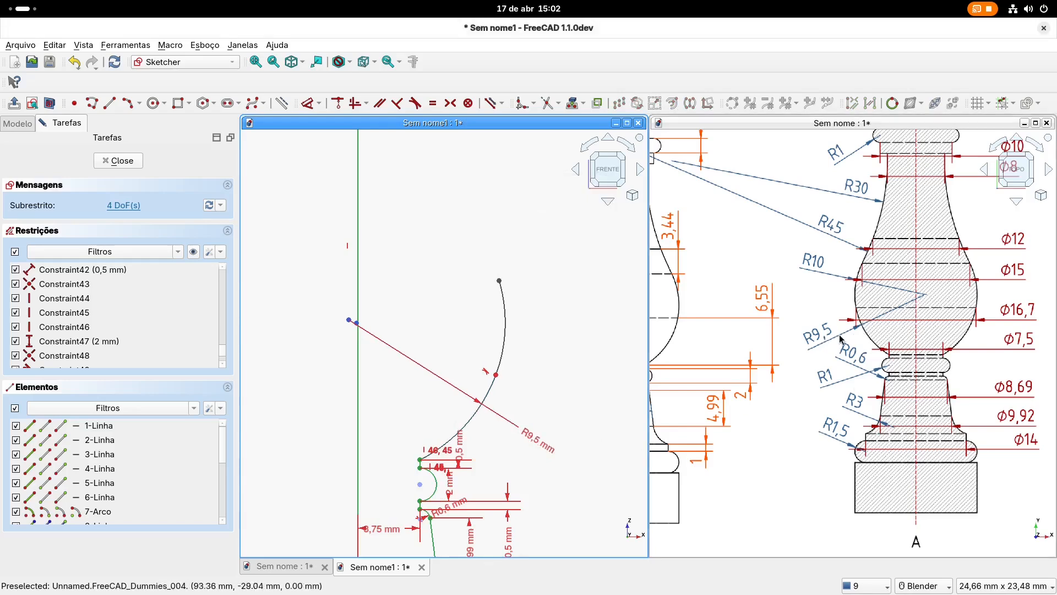
Step: Dimension the upper body arc with a radius of 10 mm
{"action": "left_click", "coordinate": [501, 347]}
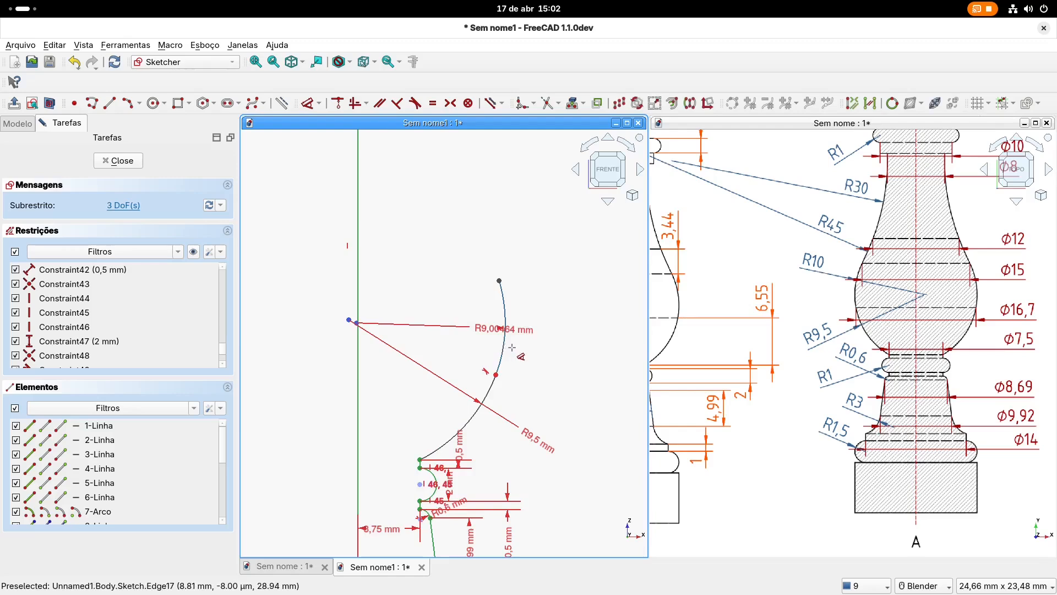
{"action": "left_click", "coordinate": [554, 348]}
{"action": "type", "text": "10"}
{"action": "key", "text": "Return"}
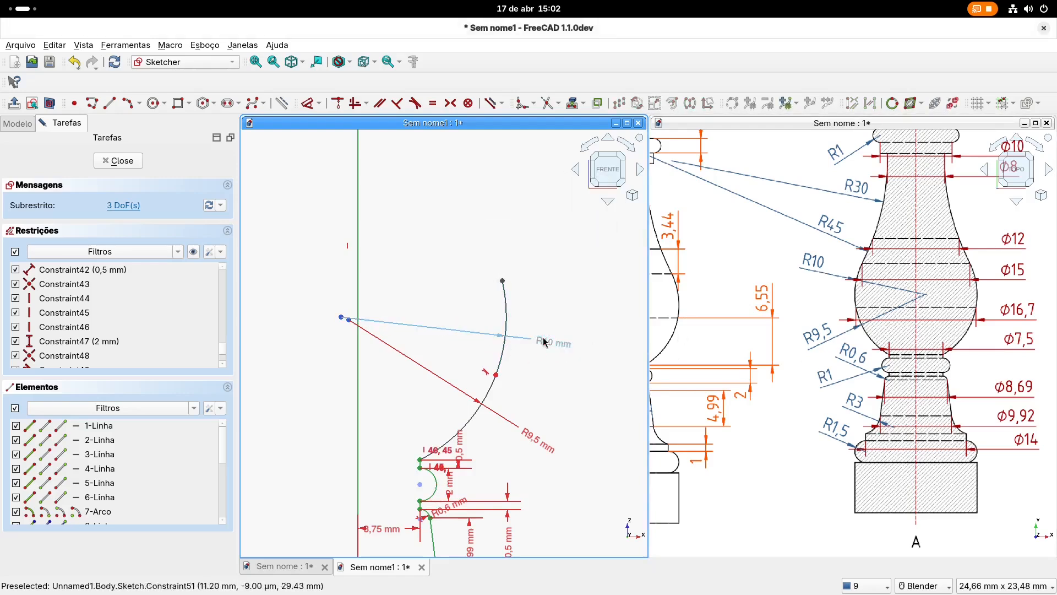
Step: Move the upper arc's free end up and outward, and shift the joint between the two arcs lower
{"action": "middle_click_drag", "start_coordinate": [507, 266], "coordinate": [554, 292], "text": "shift"}
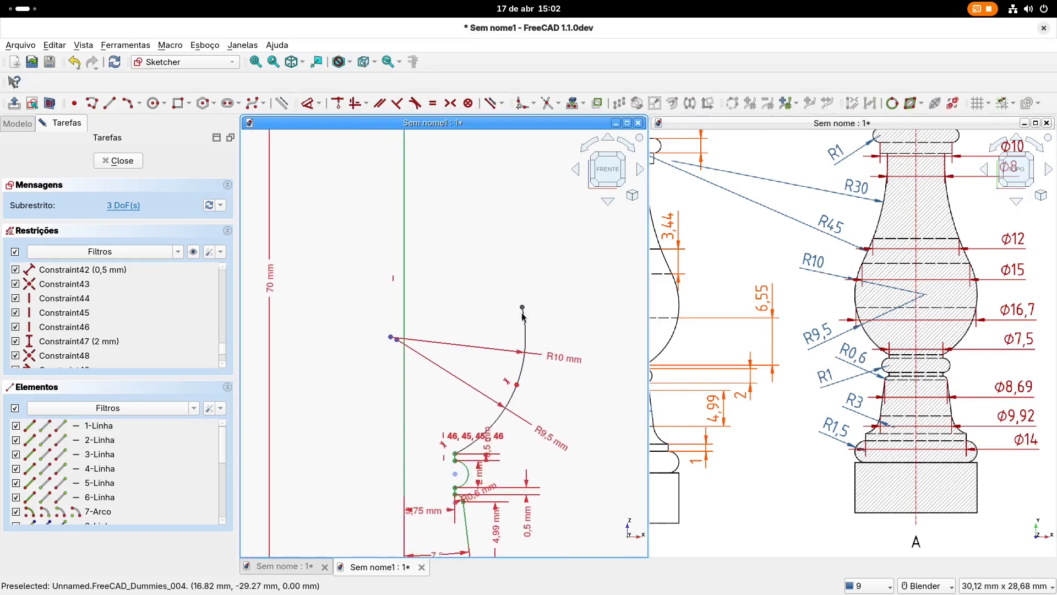
{"action": "mouse_move", "coordinate": [522, 308]}
{"action": "left_mouse_down"}
{"action": "mouse_move", "coordinate": [517, 296]}
{"action": "mouse_move", "coordinate": [541, 299]}
{"action": "left_mouse_up"}
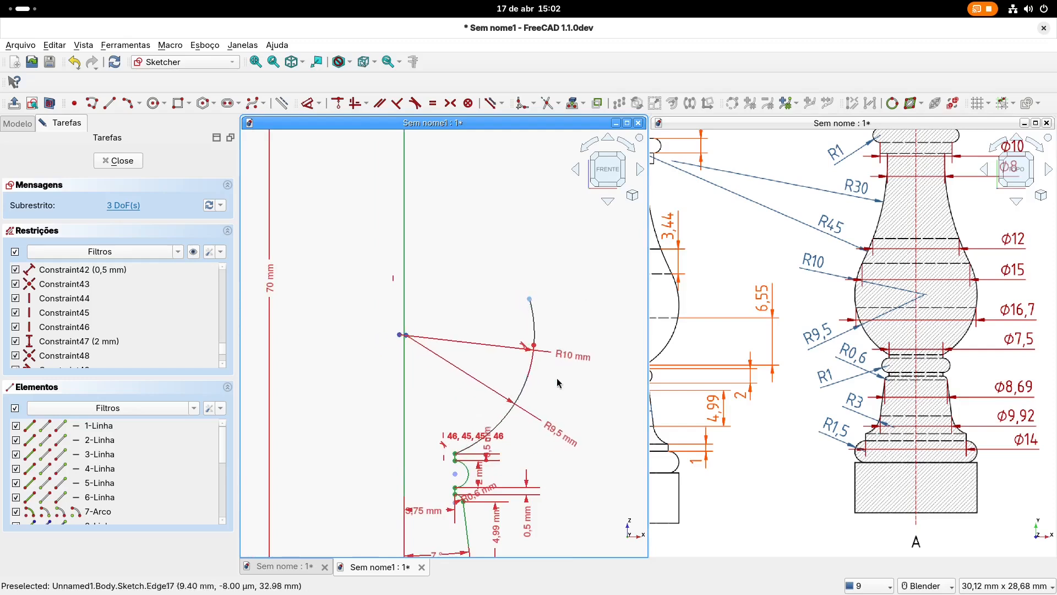
{"action": "left_click_drag", "start_coordinate": [534, 346], "coordinate": [529, 368]}
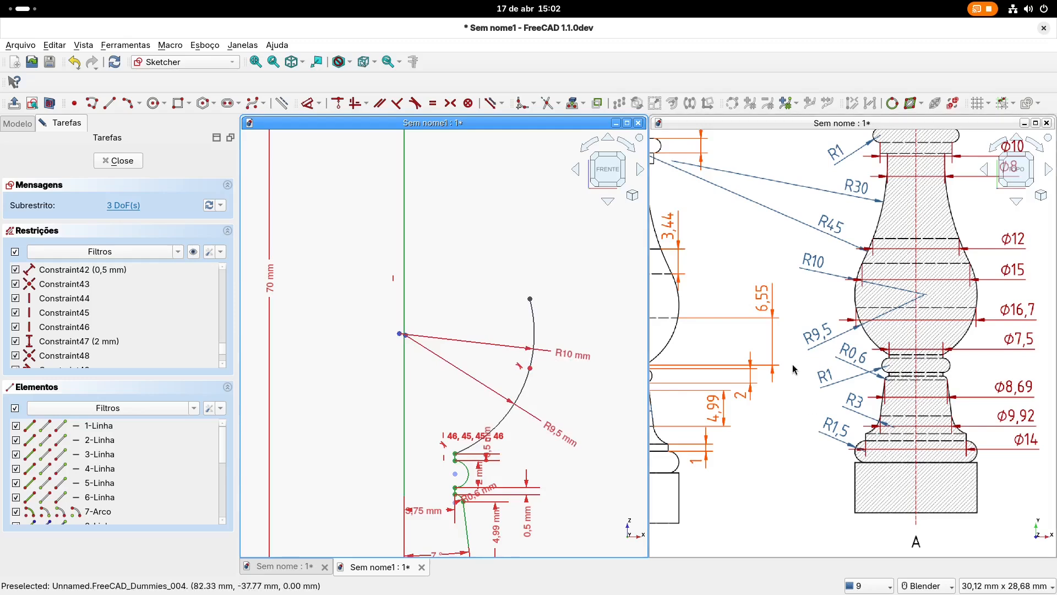
Step: Constrain the joint between the two arcs 16.7/2 mm horizontally from the vertical axis and place that dimension below the joint
{"action": "scroll", "coordinate": [904, 370], "scroll_direction": "down", "scroll_amount": 1}
{"action": "middle_click_drag", "start_coordinate": [904, 342], "coordinate": [887, 343], "text": "shift"}
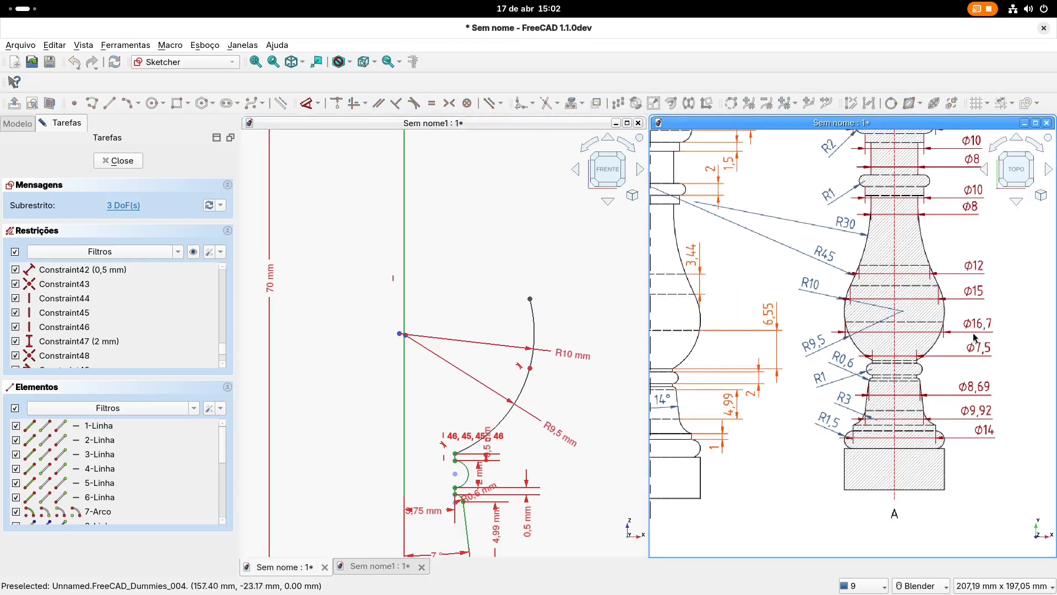
{"action": "left_click", "coordinate": [565, 296]}
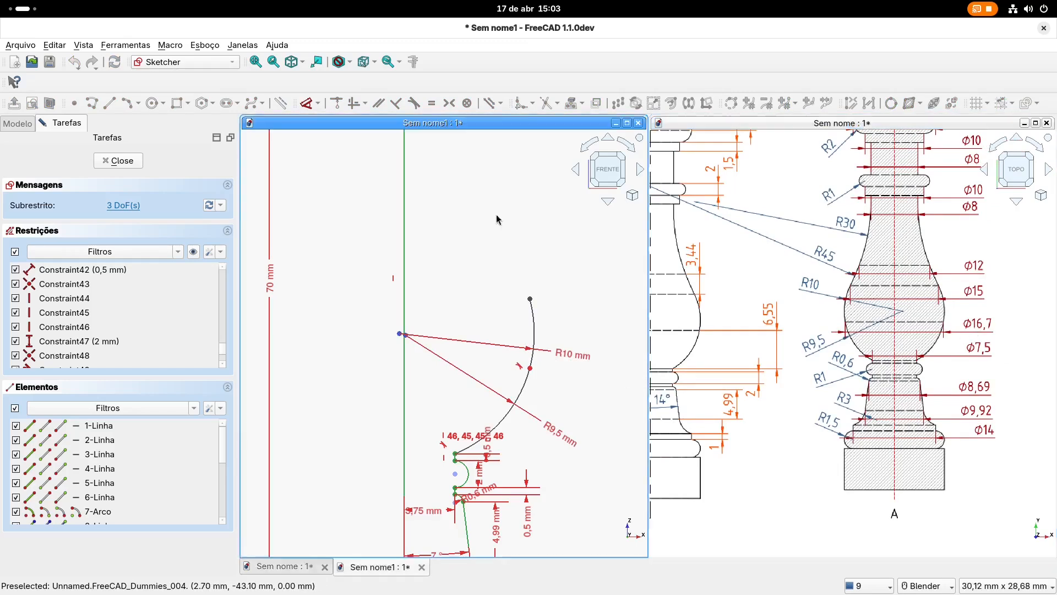
{"action": "left_click", "coordinate": [306, 103]}
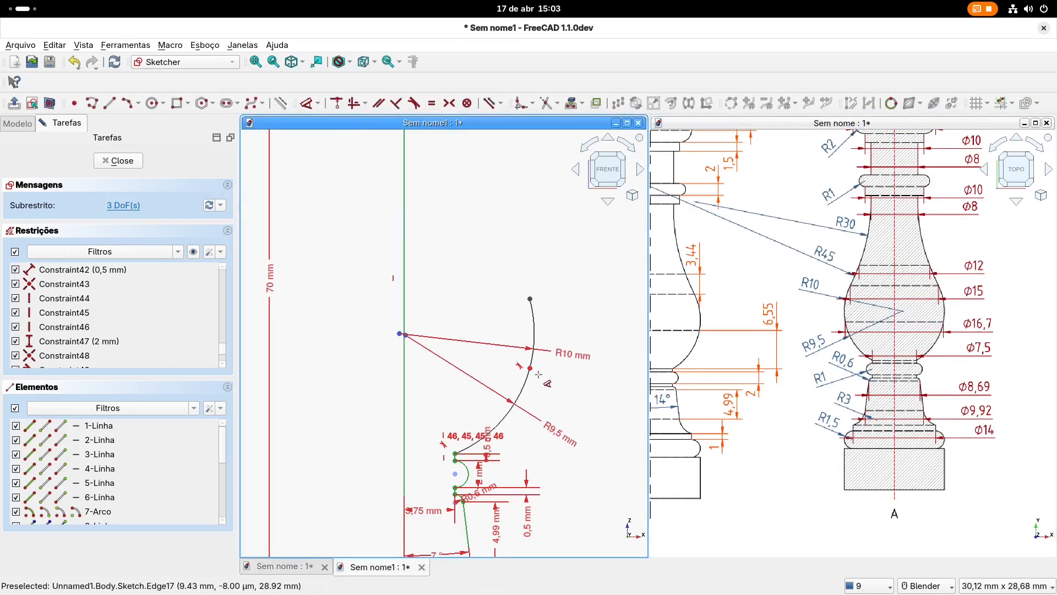
{"action": "left_click", "coordinate": [530, 369]}
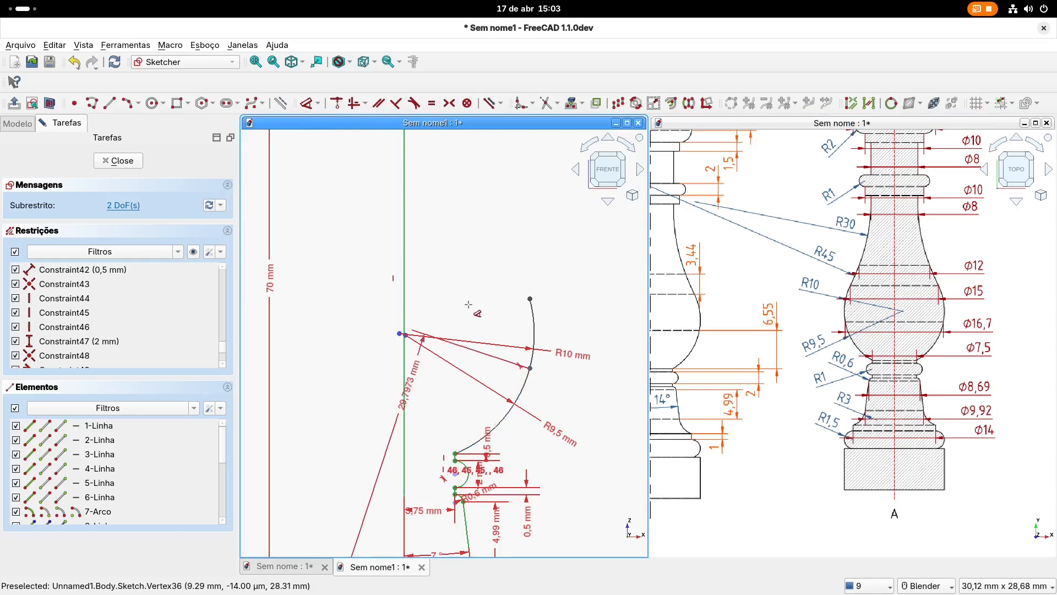
{"action": "left_click", "coordinate": [504, 325]}
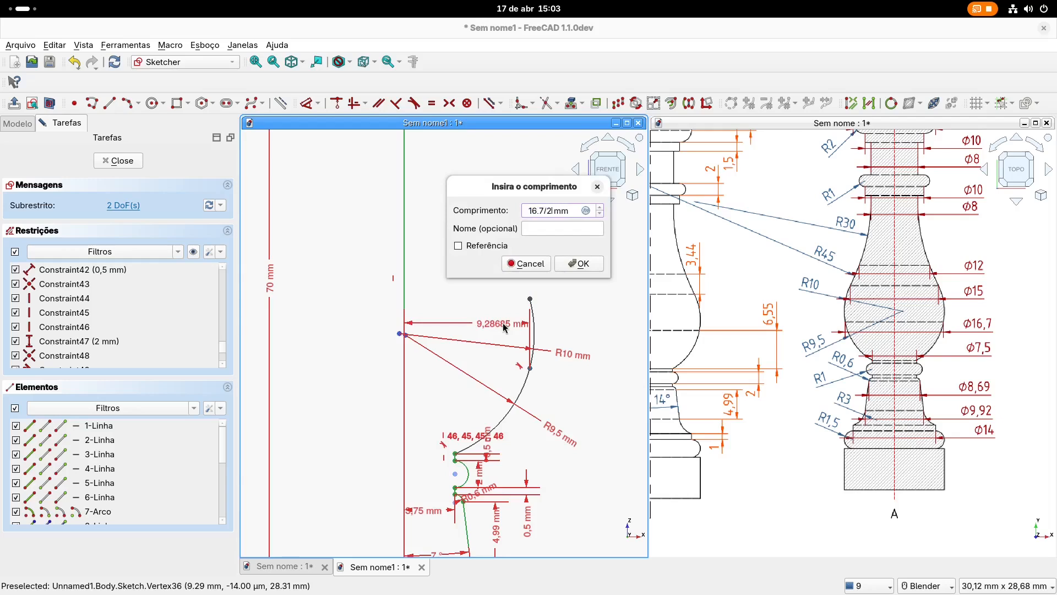
{"action": "left_click", "coordinate": [583, 264]}
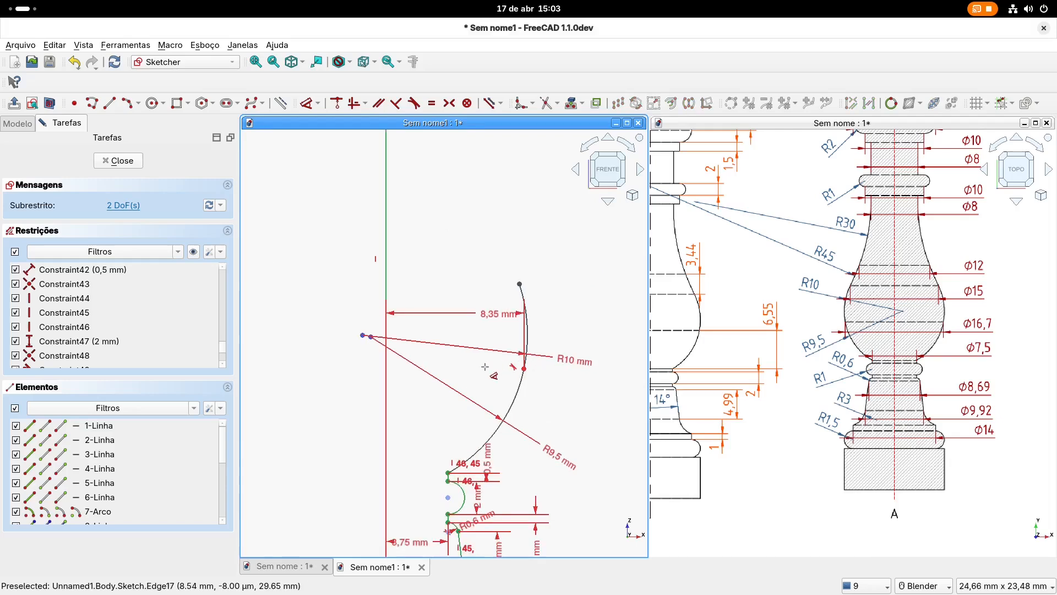
{"action": "left_click_drag", "start_coordinate": [487, 316], "coordinate": [435, 411]}
{"action": "left_click_drag", "start_coordinate": [518, 395], "coordinate": [528, 392]}
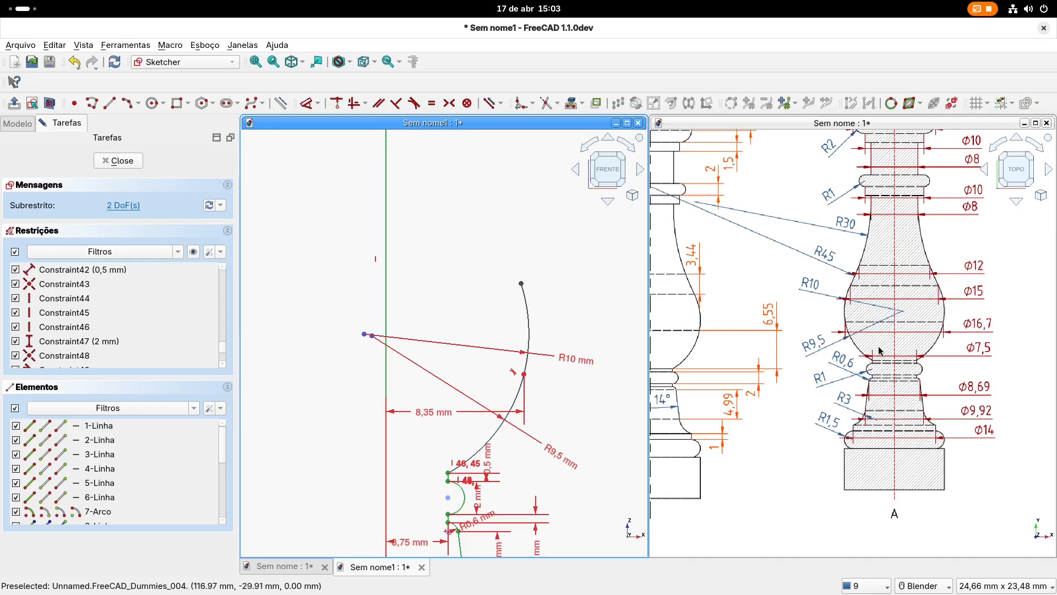
Step: Examine the lower end of the body arc and its joint against the reference drawing
{"action": "middle_click_drag", "start_coordinate": [539, 310], "coordinate": [544, 261], "text": "shift"}
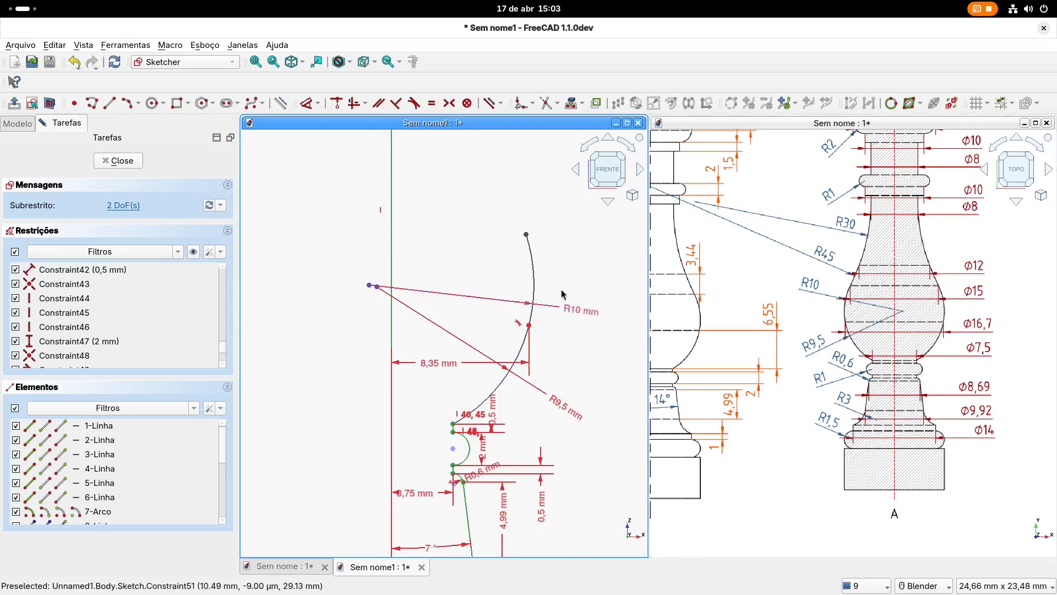
{"action": "middle_click_drag", "start_coordinate": [514, 388], "coordinate": [531, 320], "text": "shift"}
{"action": "scroll", "coordinate": [461, 366], "scroll_direction": "up", "scroll_amount": 5}
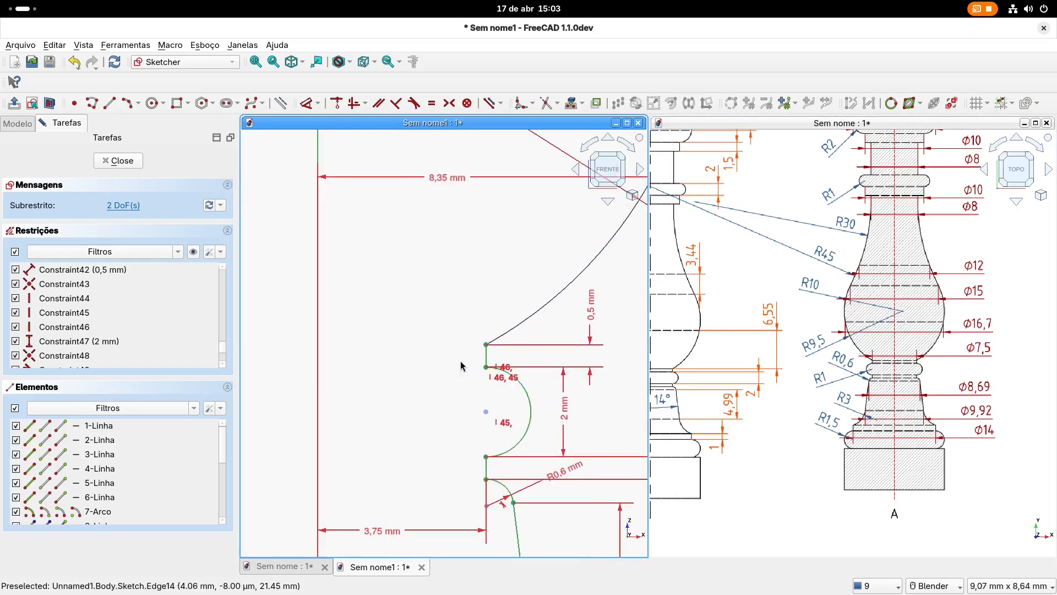
{"action": "left_click_drag", "start_coordinate": [486, 347], "coordinate": [487, 385]}
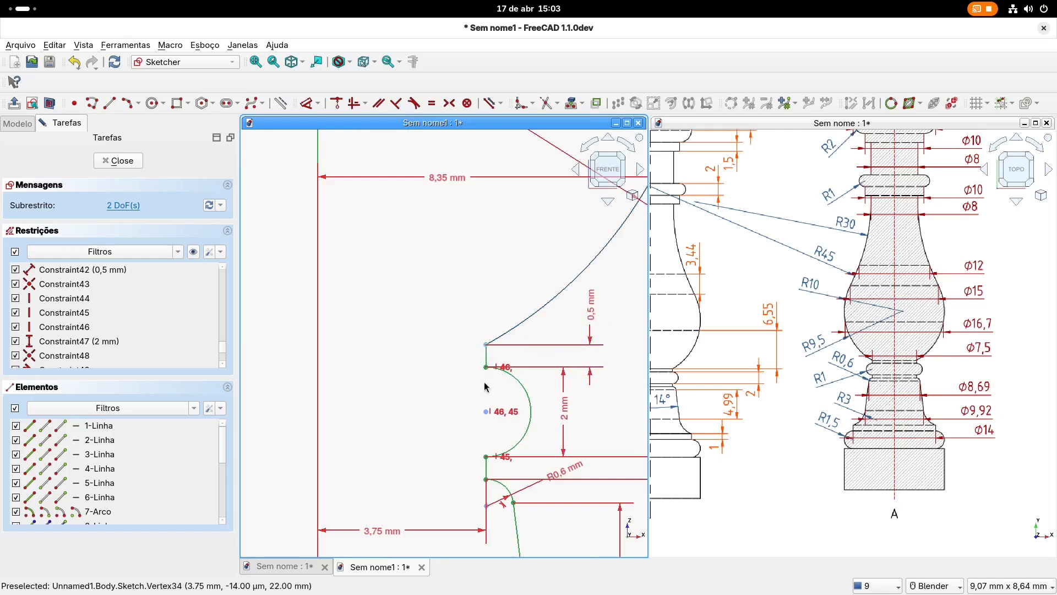
{"action": "middle_click_drag", "start_coordinate": [485, 285], "coordinate": [415, 393], "text": "shift"}
{"action": "scroll", "coordinate": [535, 337], "scroll_direction": "down", "scroll_amount": 2}
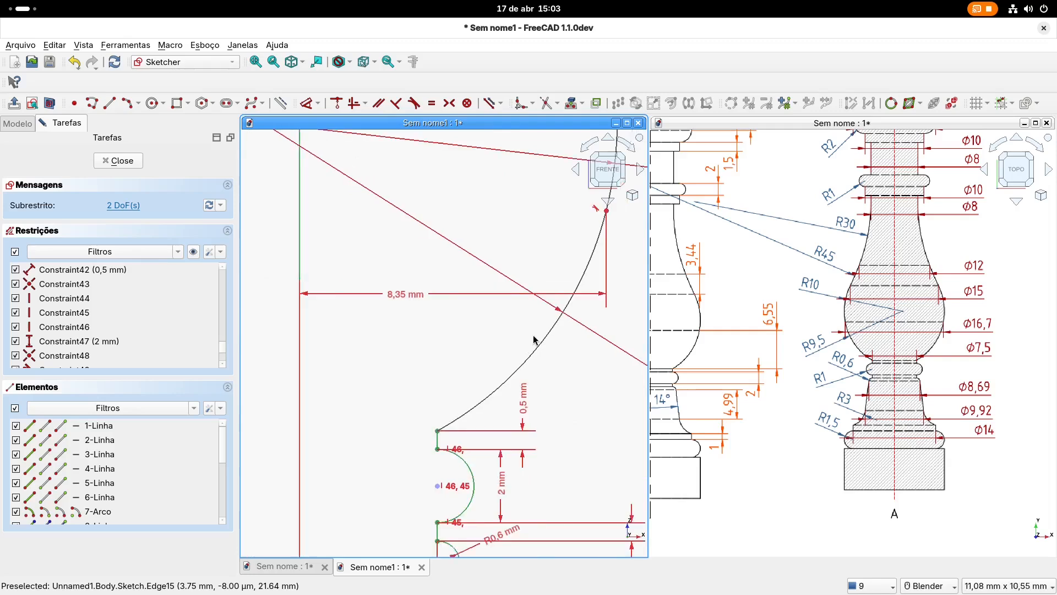
{"action": "middle_click_drag", "start_coordinate": [709, 345], "coordinate": [728, 350], "text": "shift"}
{"action": "middle_click_drag", "start_coordinate": [431, 302], "coordinate": [428, 306], "text": "shift"}
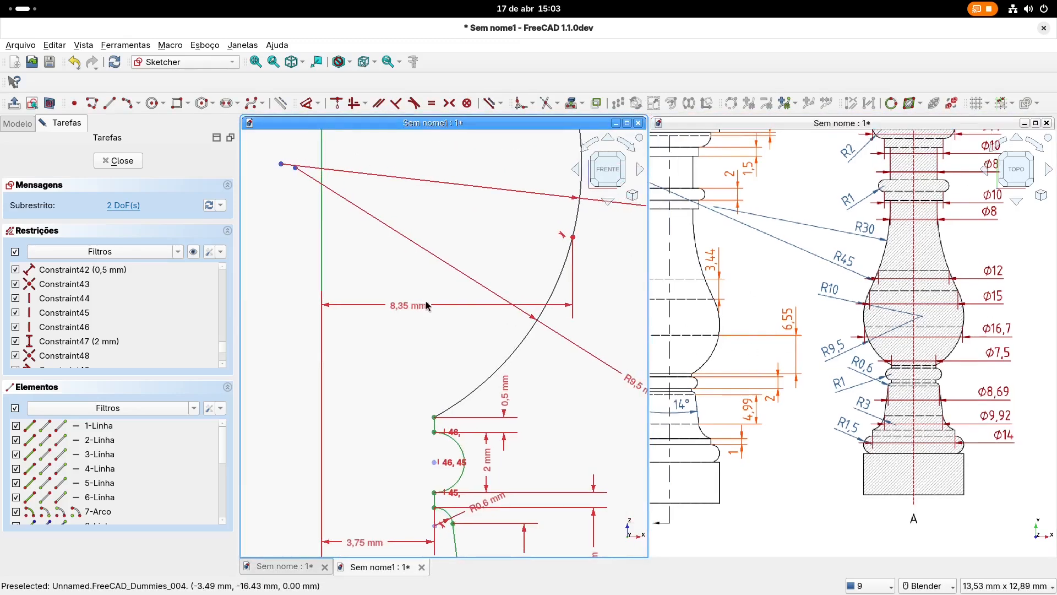
{"action": "left_click", "coordinate": [307, 104]}
{"action": "left_click", "coordinate": [434, 417]}
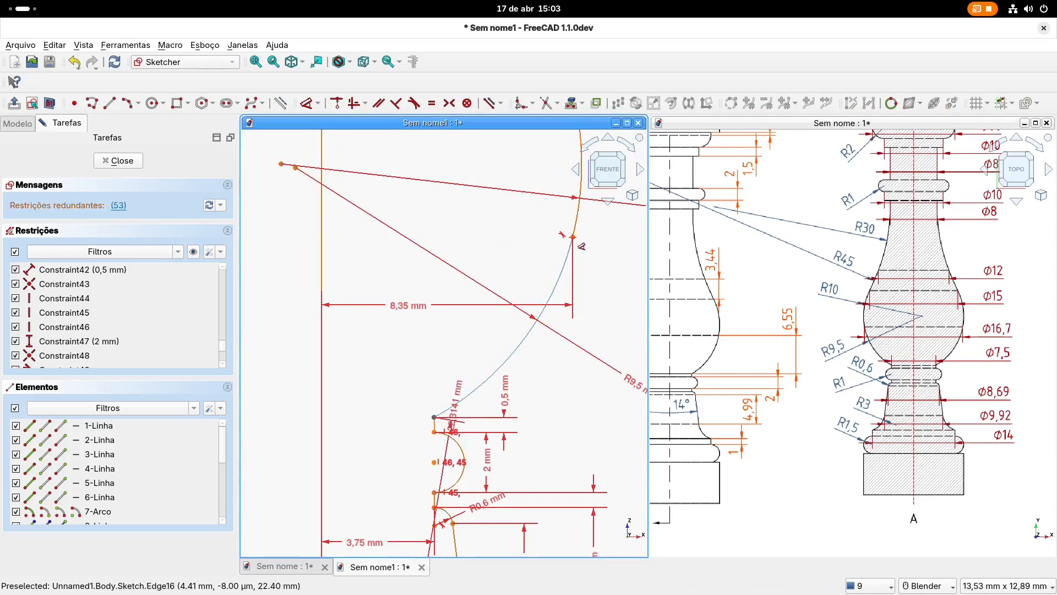
{"action": "left_click", "coordinate": [573, 237]}
{"action": "left_click", "coordinate": [618, 277]}
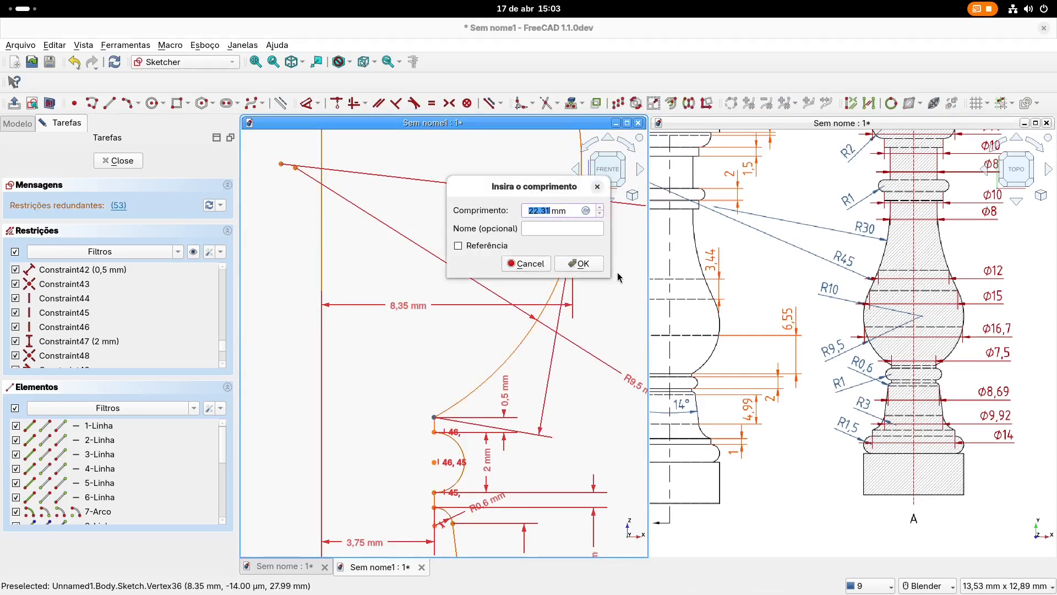
{"action": "left_click", "coordinate": [542, 263]}
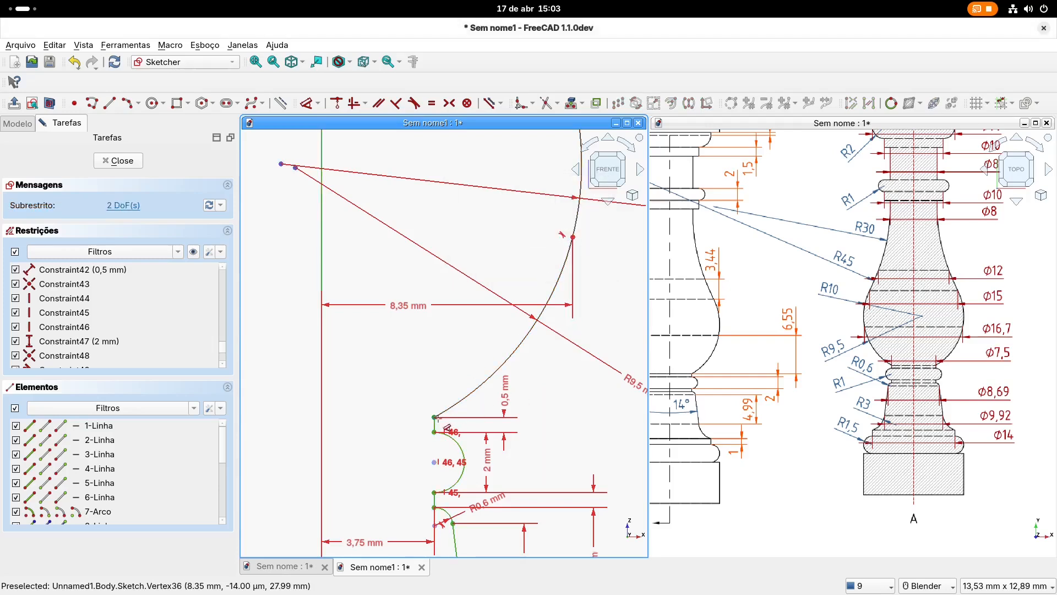
Step: Constrain the vertical distance between the body arc's lower end and the joint of the two arcs to 6.55 mm
{"action": "left_click", "coordinate": [435, 419]}
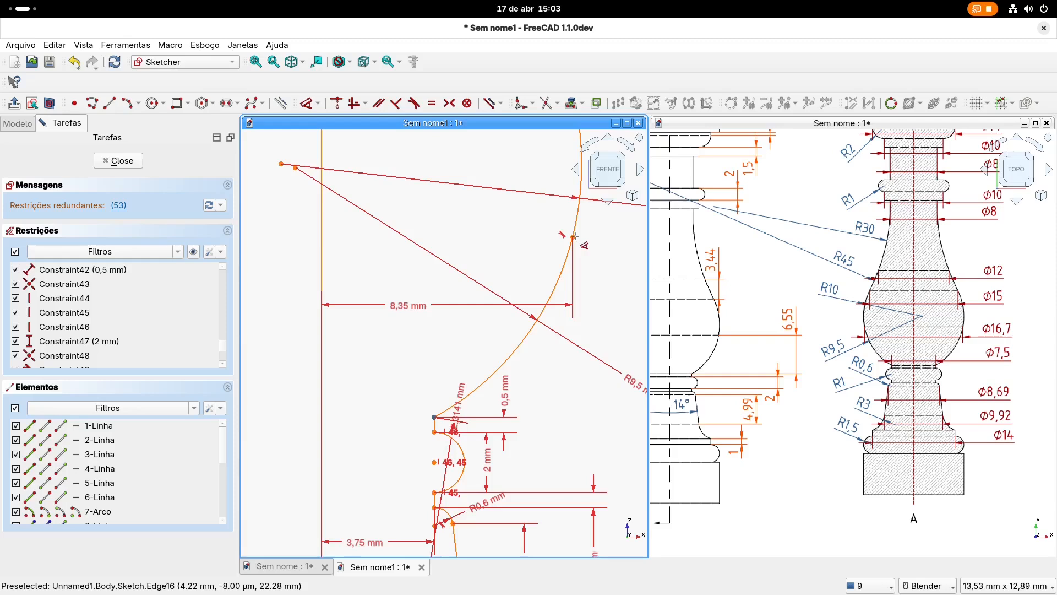
{"action": "left_click", "coordinate": [573, 237]}
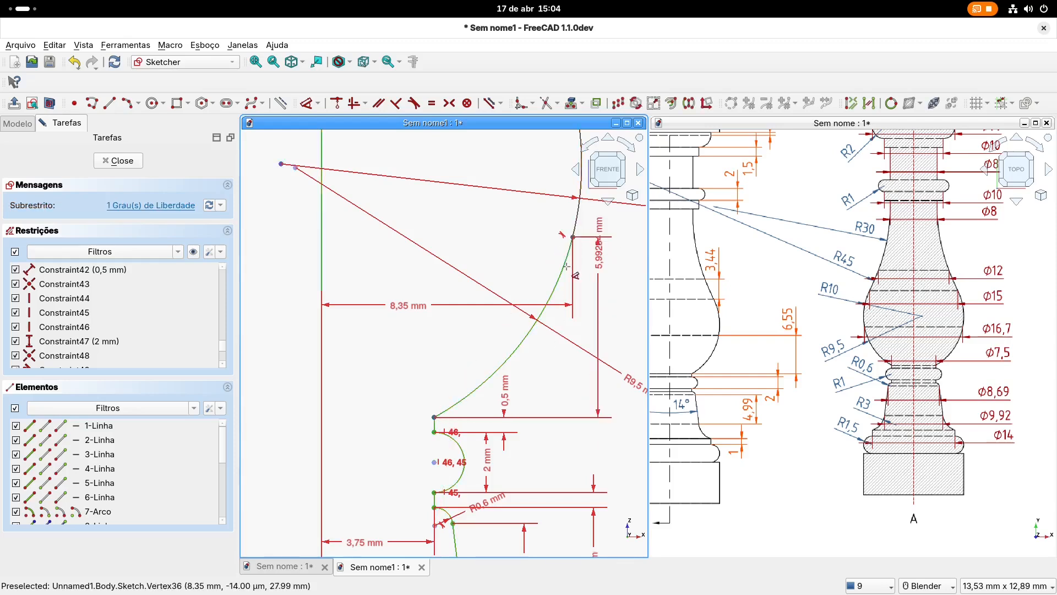
{"action": "left_click", "coordinate": [604, 271]}
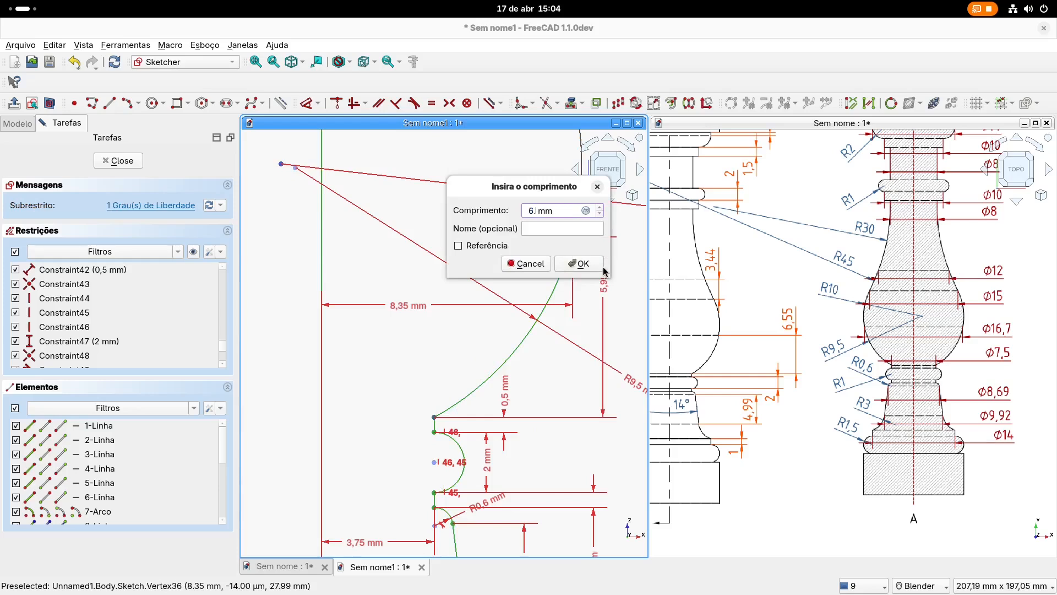
{"action": "type", "text": "6.55"}
{"action": "left_click", "coordinate": [603, 268]}
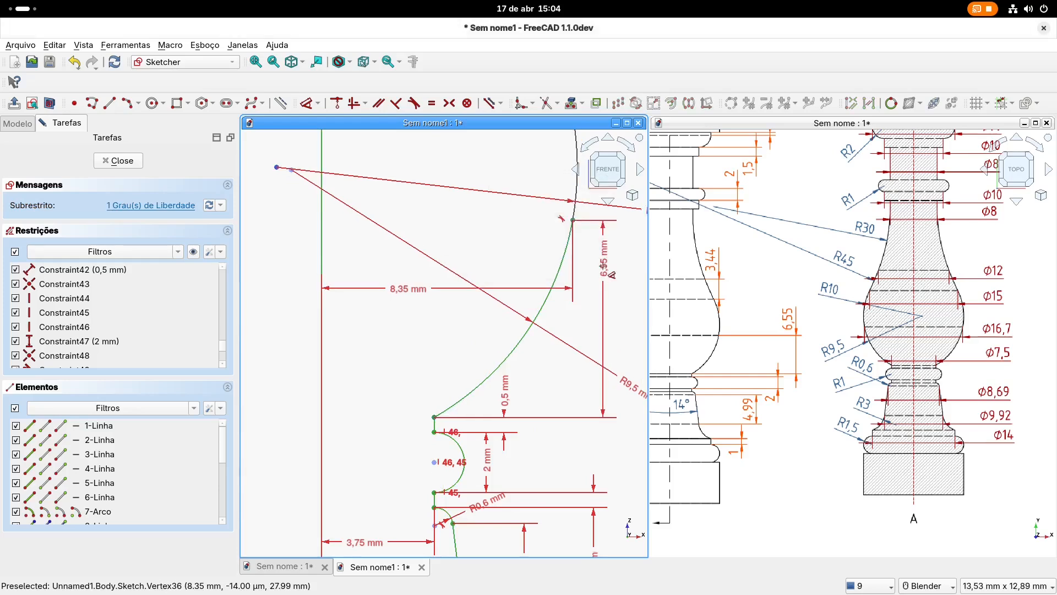
Step: Reposition the two radius dimensions, placing the 10 mm label higher and the 9.5 mm label closer to its arc
{"action": "scroll", "coordinate": [570, 303], "scroll_direction": "down", "scroll_amount": 2}
{"action": "middle_click_drag", "start_coordinate": [571, 290], "coordinate": [528, 353], "text": "shift"}
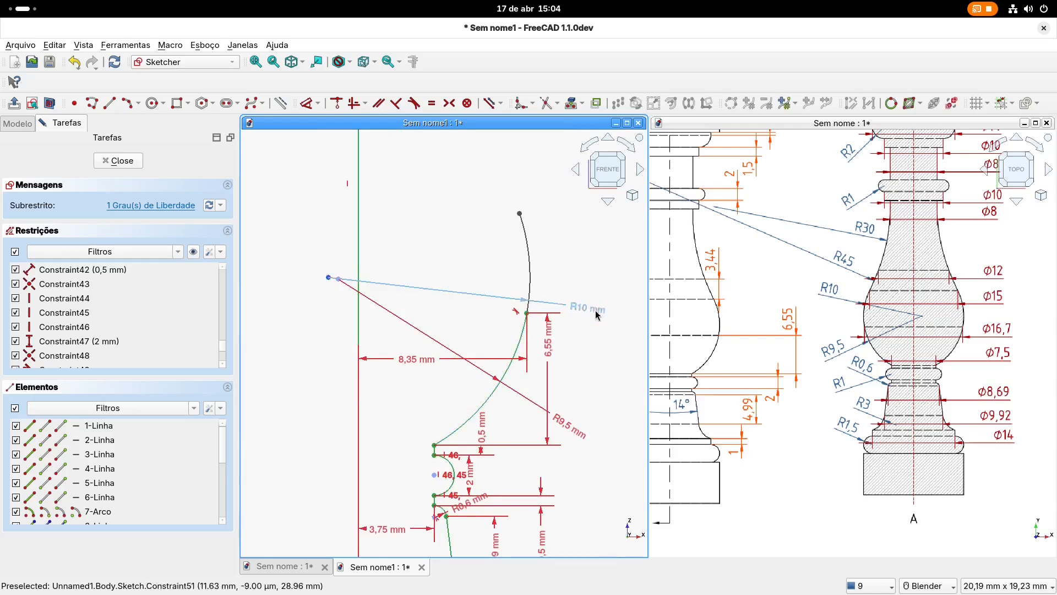
{"action": "left_click_drag", "start_coordinate": [597, 304], "coordinate": [599, 259]}
{"action": "left_click_drag", "start_coordinate": [591, 437], "coordinate": [524, 396]}
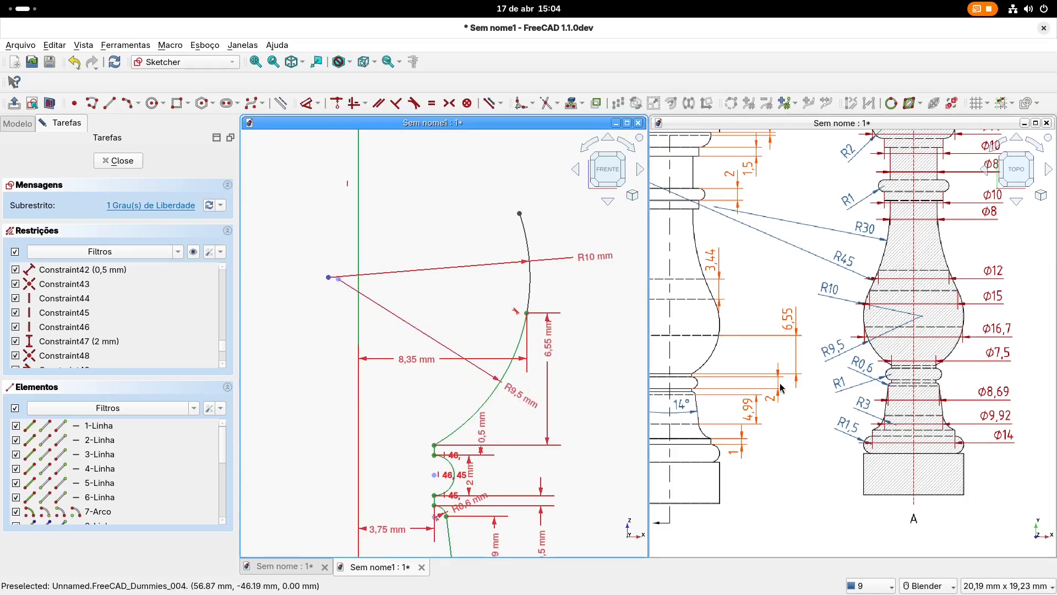
Step: Pull the 10 mm arc's free end slightly higher and place its radius label lower beside the arc
{"action": "middle_click_drag", "start_coordinate": [509, 300], "coordinate": [462, 323], "text": "shift"}
{"action": "scroll", "coordinate": [465, 320], "scroll_direction": "down", "scroll_amount": 2}
{"action": "middle_click_drag", "start_coordinate": [482, 276], "coordinate": [514, 315], "text": "shift"}
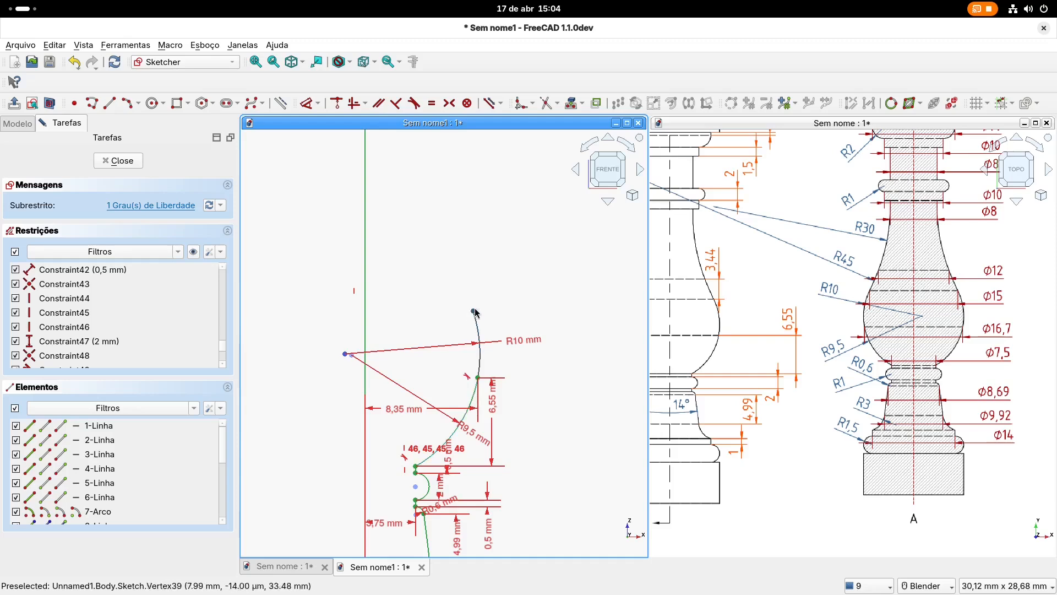
{"action": "left_click_drag", "start_coordinate": [486, 331], "coordinate": [496, 312]}
{"action": "left_click_drag", "start_coordinate": [528, 344], "coordinate": [529, 373]}
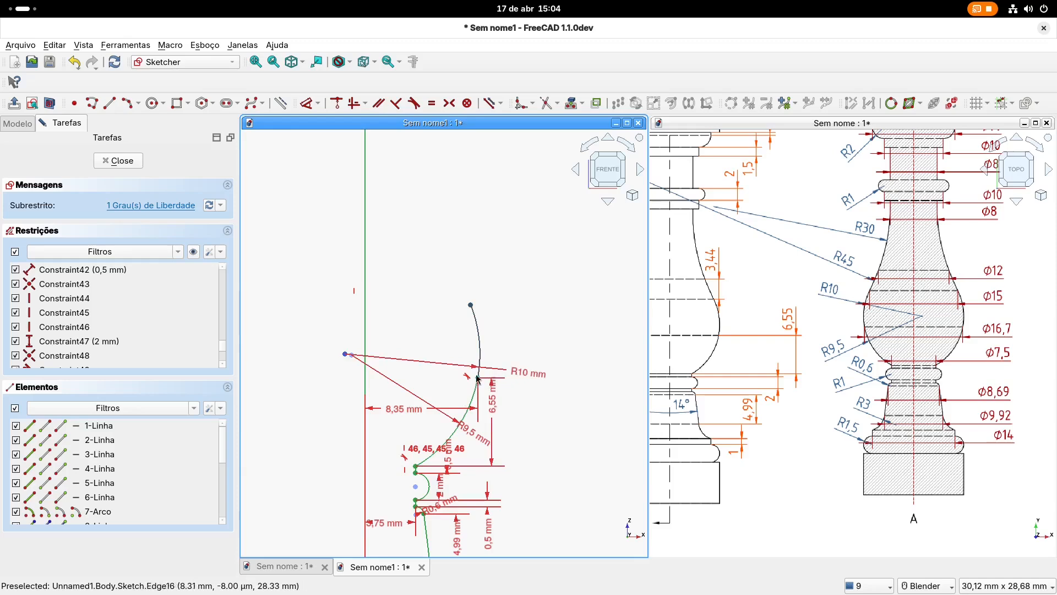
Step: Constrain the 10 mm arc's upper end 7.5 mm horizontally from the vertical axis and place that dimension below the endpoint
{"action": "middle_click_drag", "start_coordinate": [501, 290], "coordinate": [512, 386], "text": "shift"}
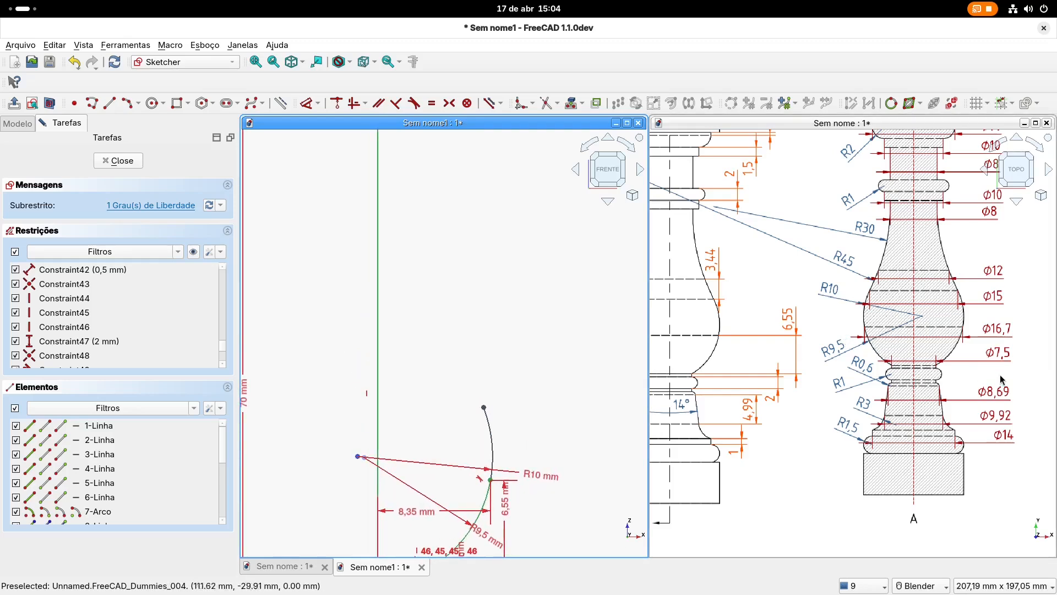
{"action": "middle_click_drag", "start_coordinate": [529, 394], "coordinate": [524, 353], "text": "shift"}
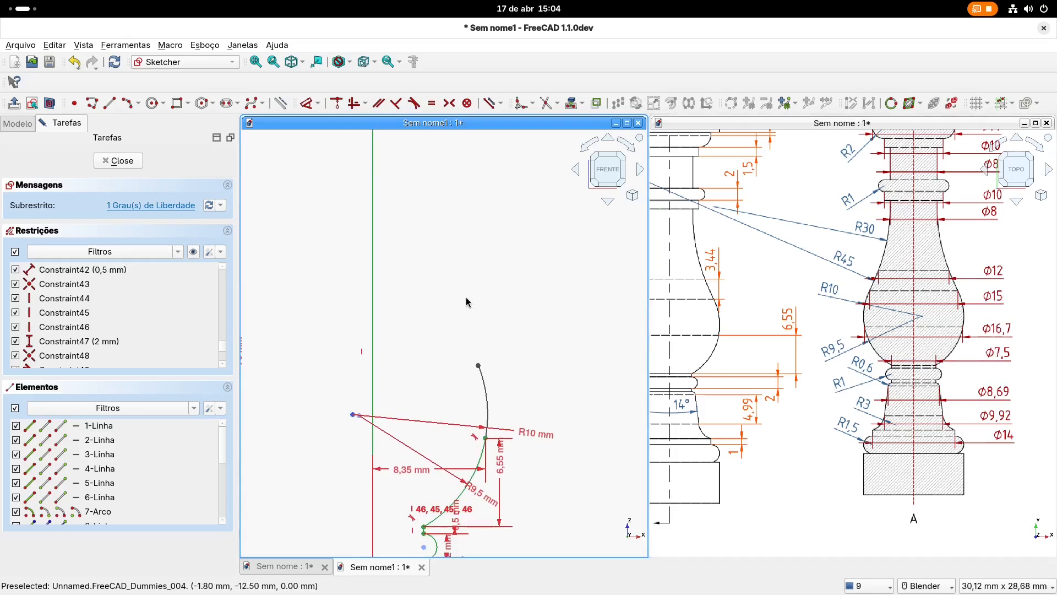
{"action": "middle_click_drag", "start_coordinate": [475, 303], "coordinate": [449, 288], "text": "shift"}
{"action": "left_click", "coordinate": [306, 104]}
{"action": "left_click", "coordinate": [455, 356]}
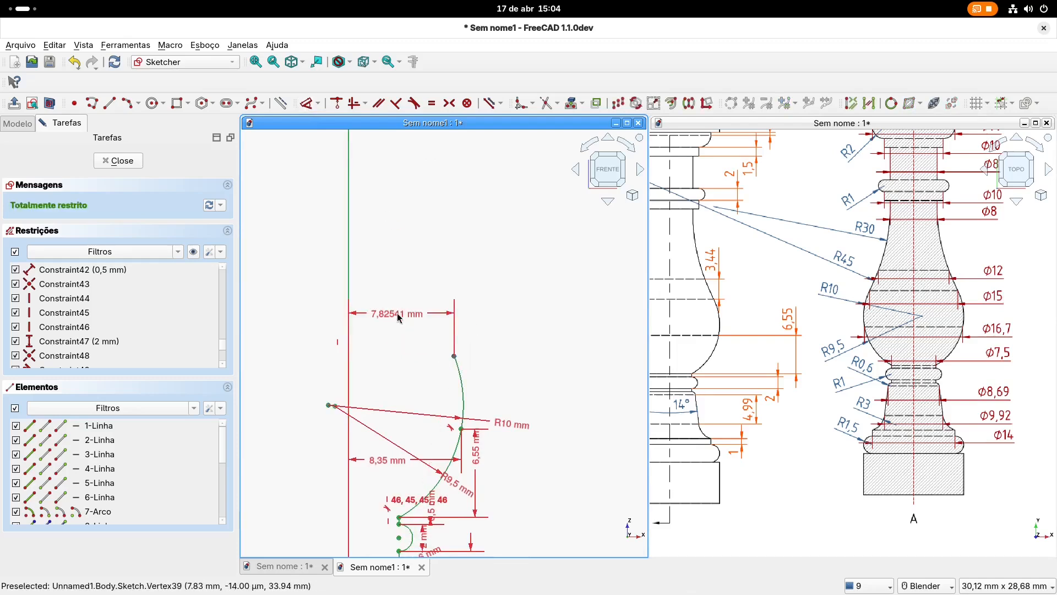
{"action": "left_click", "coordinate": [399, 318]}
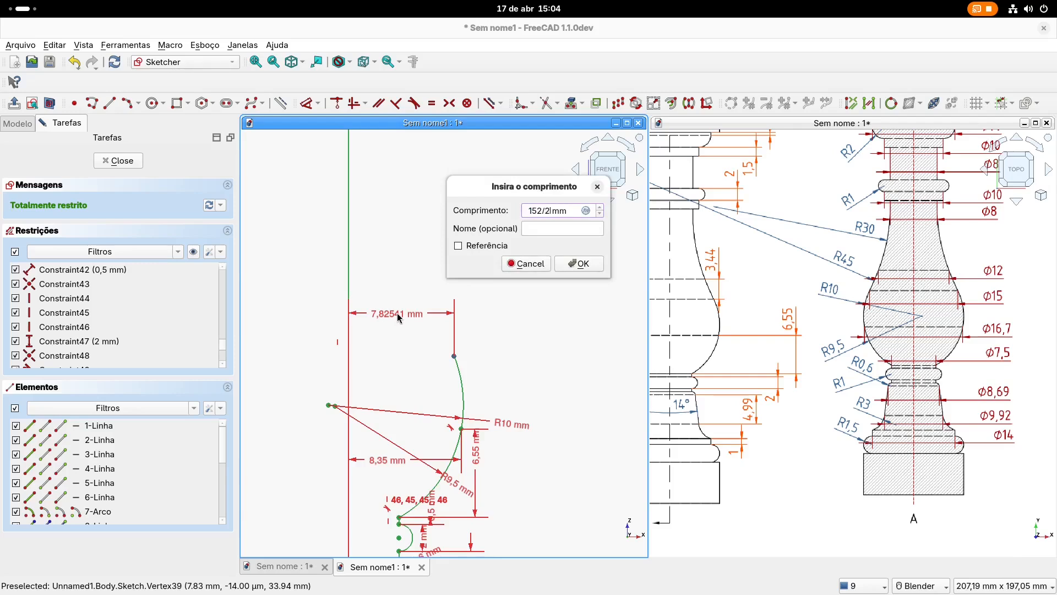
{"action": "key", "text": "BackSpace"}
{"action": "key", "text": "Return"}
{"action": "left_click", "coordinate": [579, 263]}
{"action": "left_click_drag", "start_coordinate": [411, 306], "coordinate": [394, 377]}
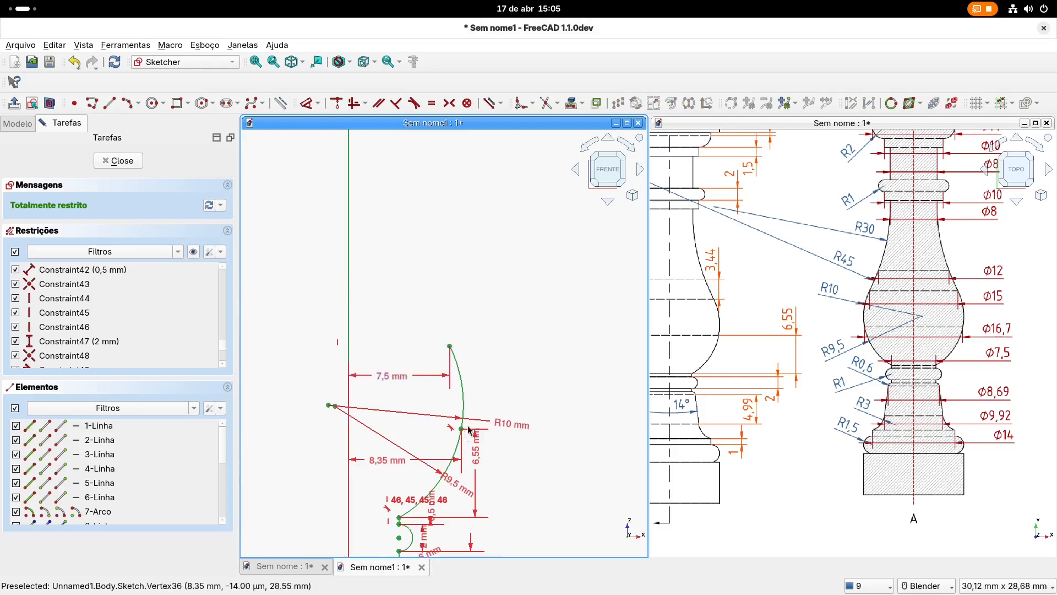
Step: Draw a three-point arc from the 10 mm arc's upper end up and inward to about (5.1, 40.8) mm, bulging toward the axis
{"action": "mouse_move", "coordinate": [508, 371]}
{"action": "middle_mouse_down", "text": "shift"}
{"action": "mouse_move", "coordinate": [521, 243]}
{"action": "mouse_move", "coordinate": [515, 412]}
{"action": "middle_mouse_up", "text": "shift"}
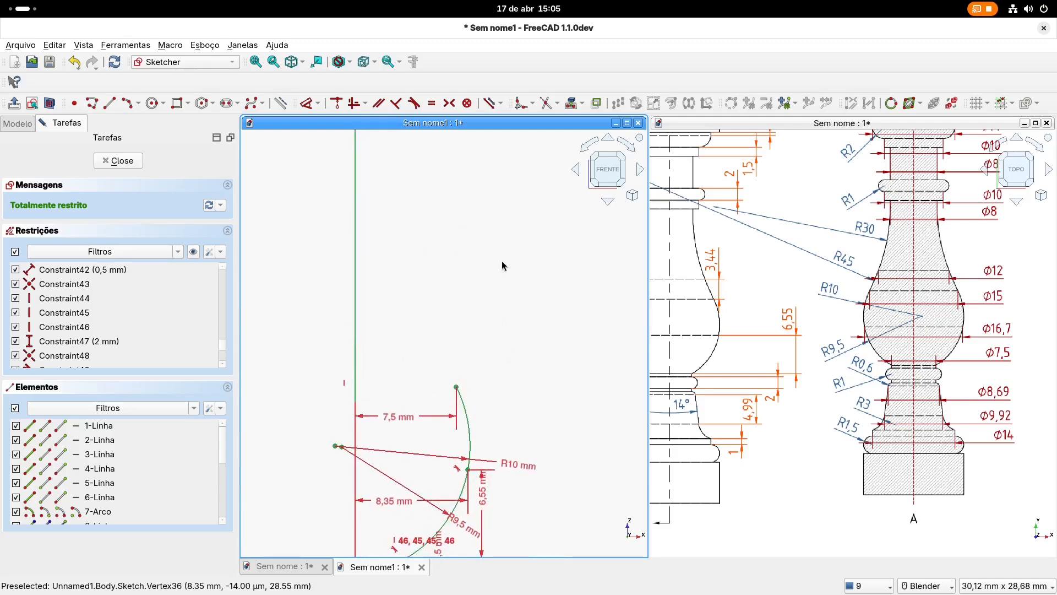
{"action": "middle_click_drag", "start_coordinate": [508, 244], "coordinate": [488, 287], "text": "shift"}
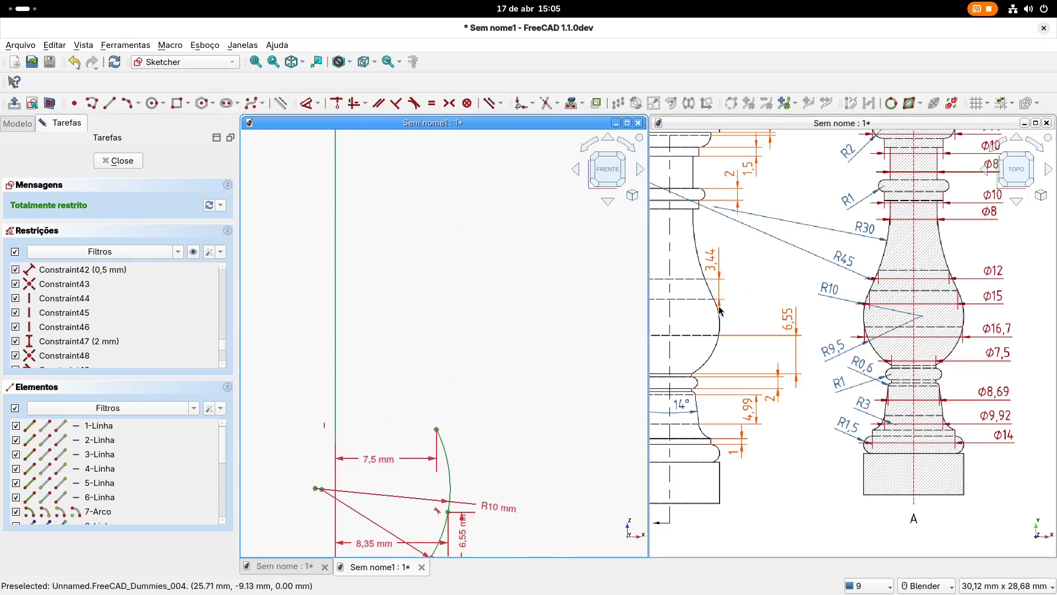
{"action": "middle_click_drag", "start_coordinate": [450, 349], "coordinate": [445, 332], "text": "shift"}
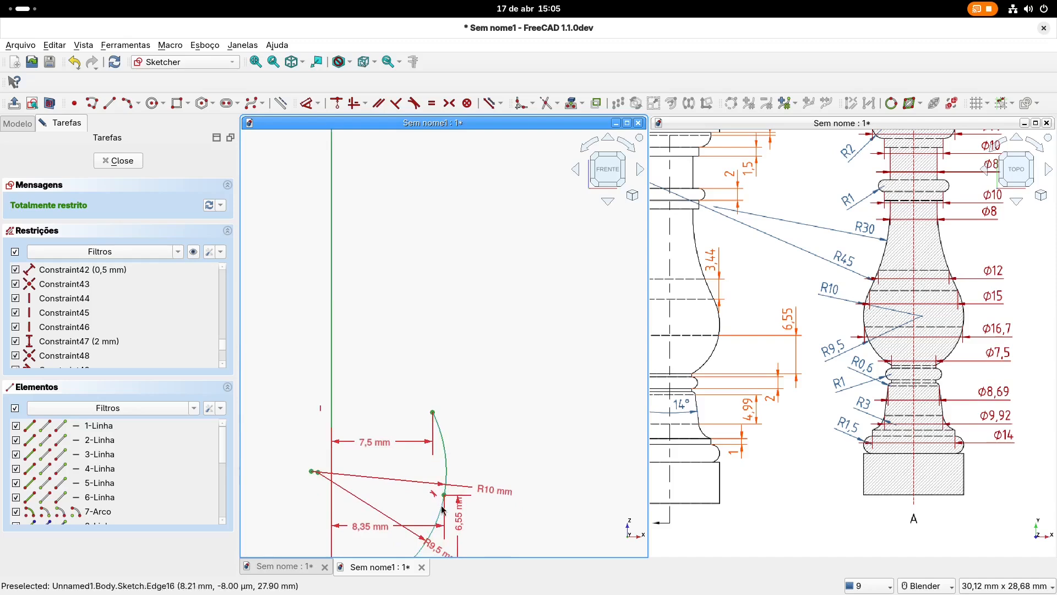
{"action": "middle_click_drag", "start_coordinate": [478, 277], "coordinate": [469, 270], "text": "shift"}
{"action": "left_click", "coordinate": [126, 103]}
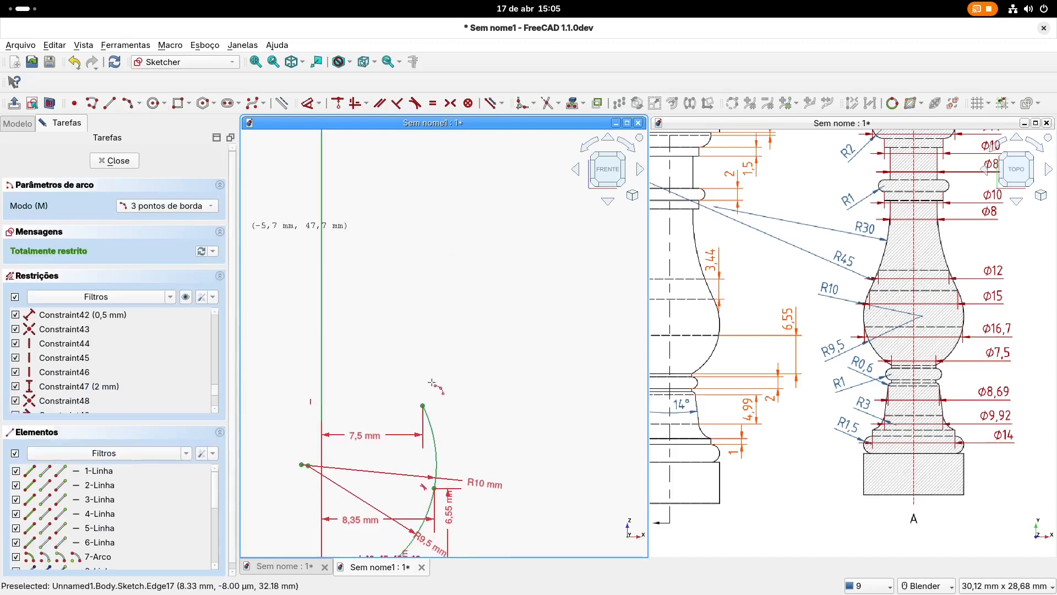
{"action": "left_click", "coordinate": [423, 405]}
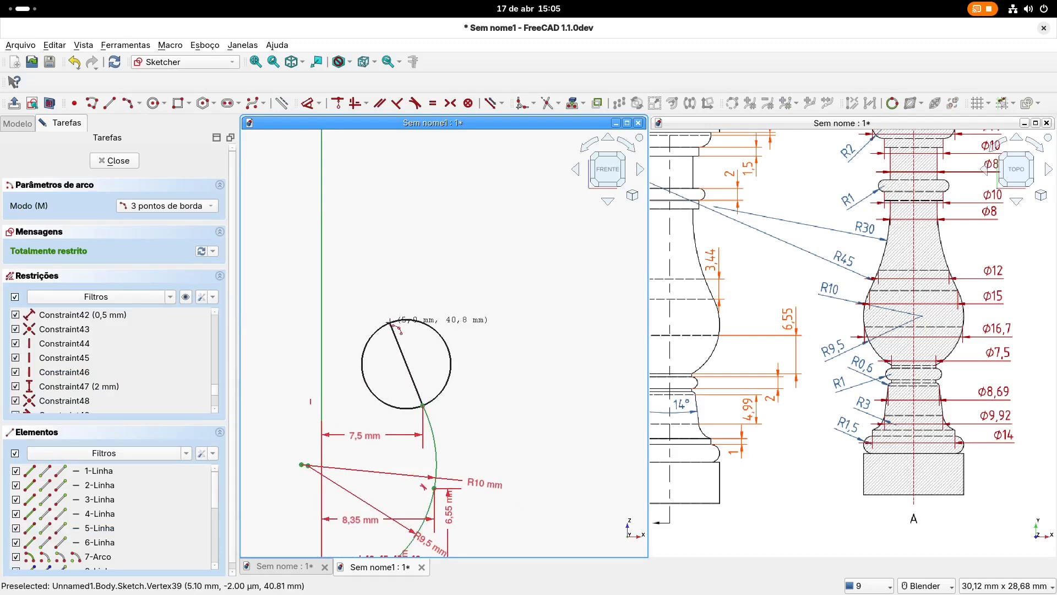
{"action": "left_click", "coordinate": [390, 322]}
{"action": "left_click", "coordinate": [396, 351]}
{"action": "mouse_move", "coordinate": [454, 280]}
{"action": "middle_mouse_down", "text": "shift"}
{"action": "mouse_move", "coordinate": [451, 312]}
{"action": "mouse_move", "coordinate": [449, 278]}
{"action": "middle_mouse_up", "text": "shift"}
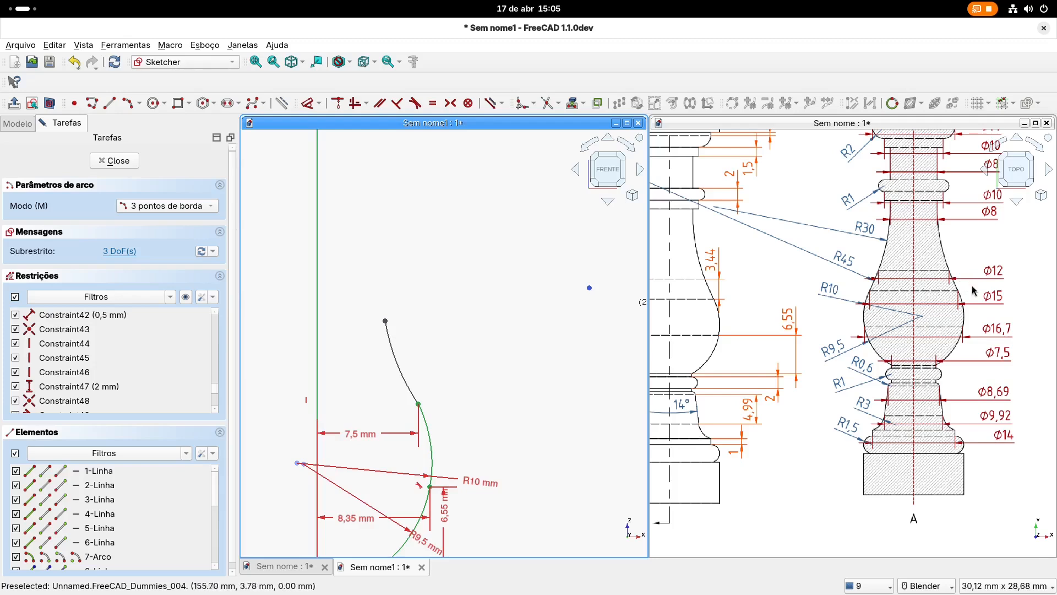
{"action": "middle_click_drag", "start_coordinate": [407, 295], "coordinate": [435, 291], "text": "shift"}
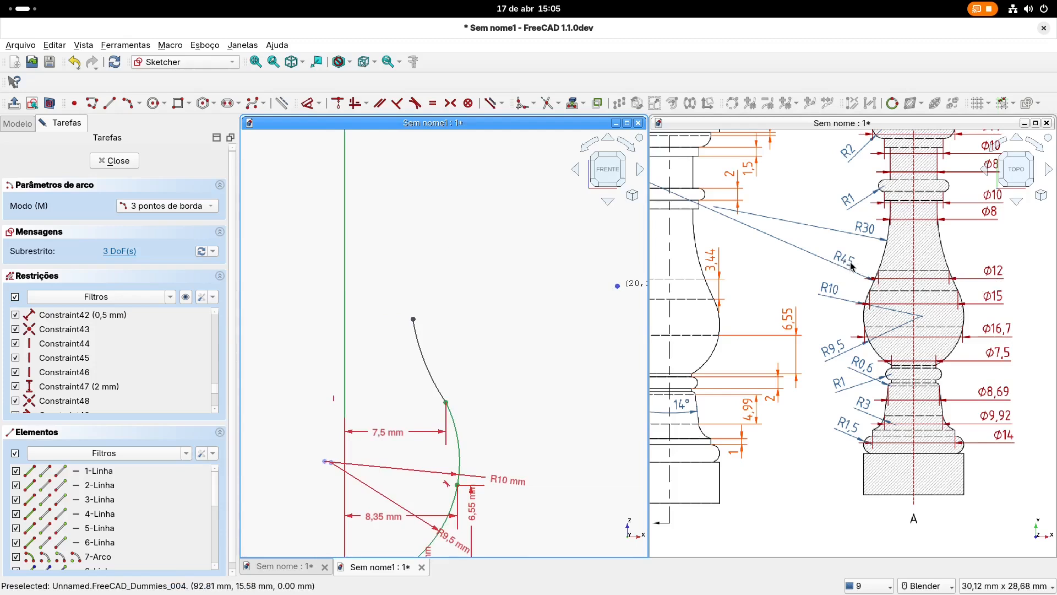
{"action": "mouse_move", "coordinate": [439, 297]}
{"action": "middle_mouse_down", "text": "shift"}
{"action": "mouse_move", "coordinate": [465, 276]}
{"action": "mouse_move", "coordinate": [487, 227]}
{"action": "middle_mouse_up", "text": "shift"}
{"action": "right_click", "coordinate": [513, 229]}
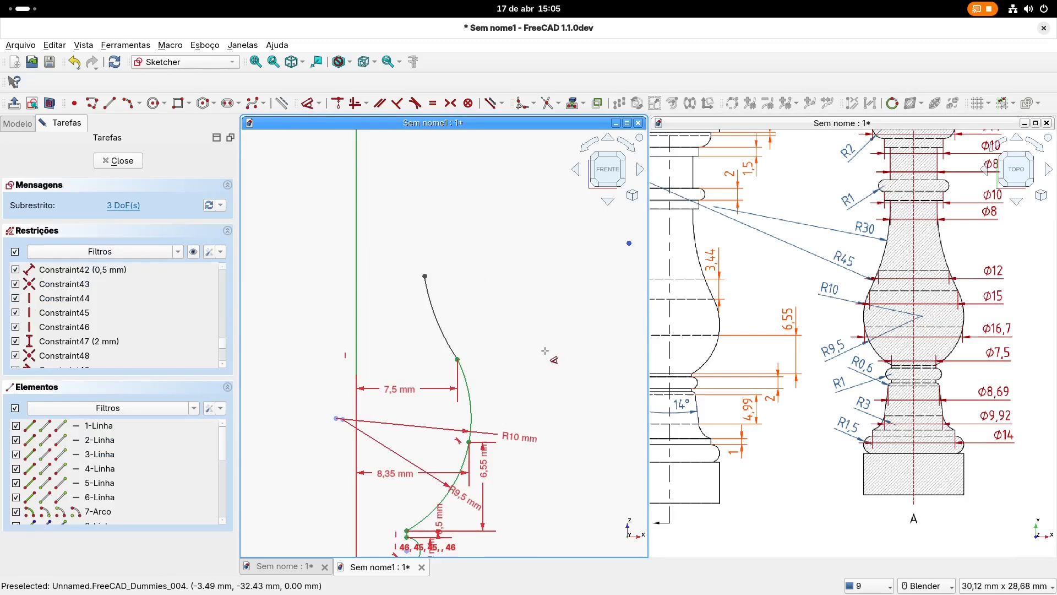
Step: Make the new neck arc tangent to the 10 mm body arc at their shared endpoint
{"action": "left_click", "coordinate": [416, 102]}
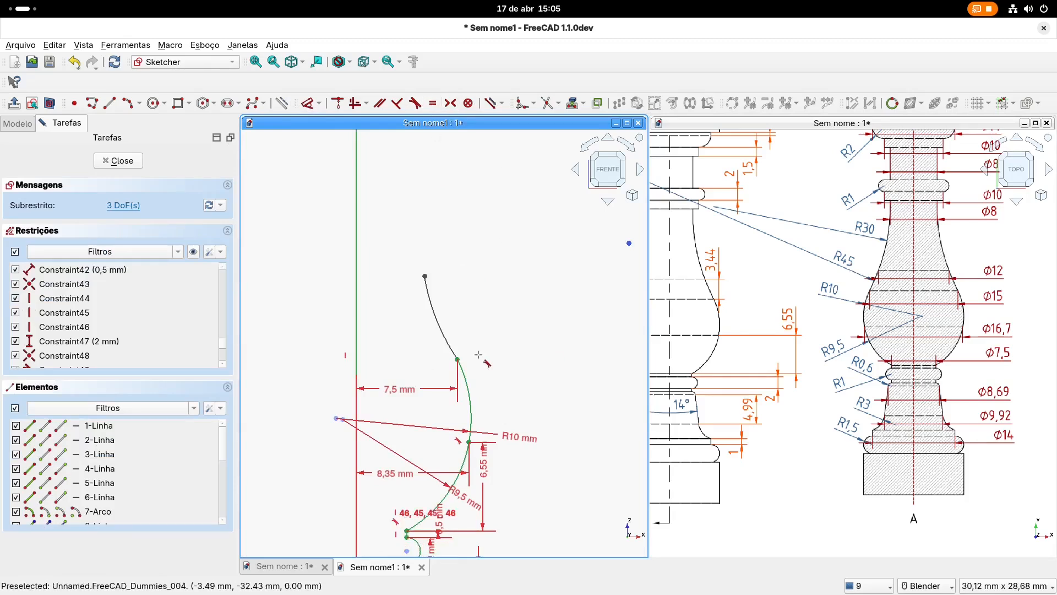
{"action": "left_click", "coordinate": [450, 347]}
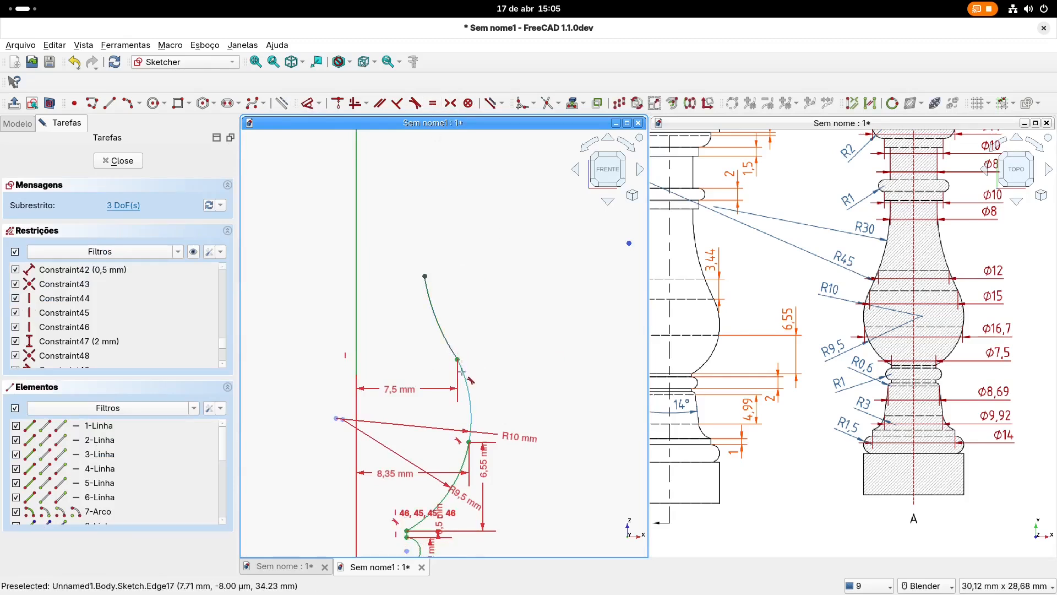
{"action": "left_click", "coordinate": [465, 382]}
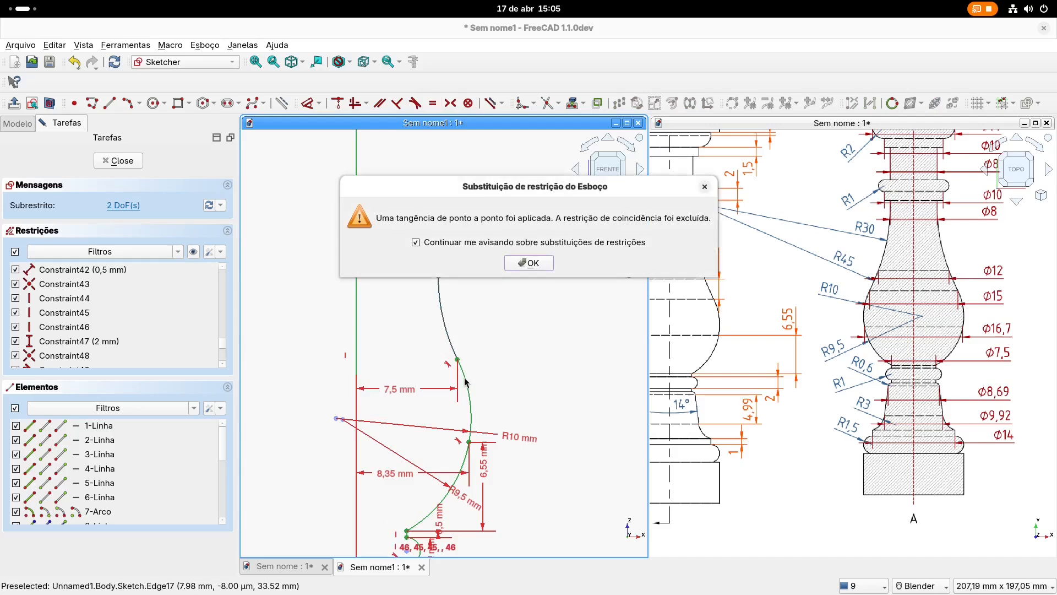
{"action": "left_click", "coordinate": [541, 269]}
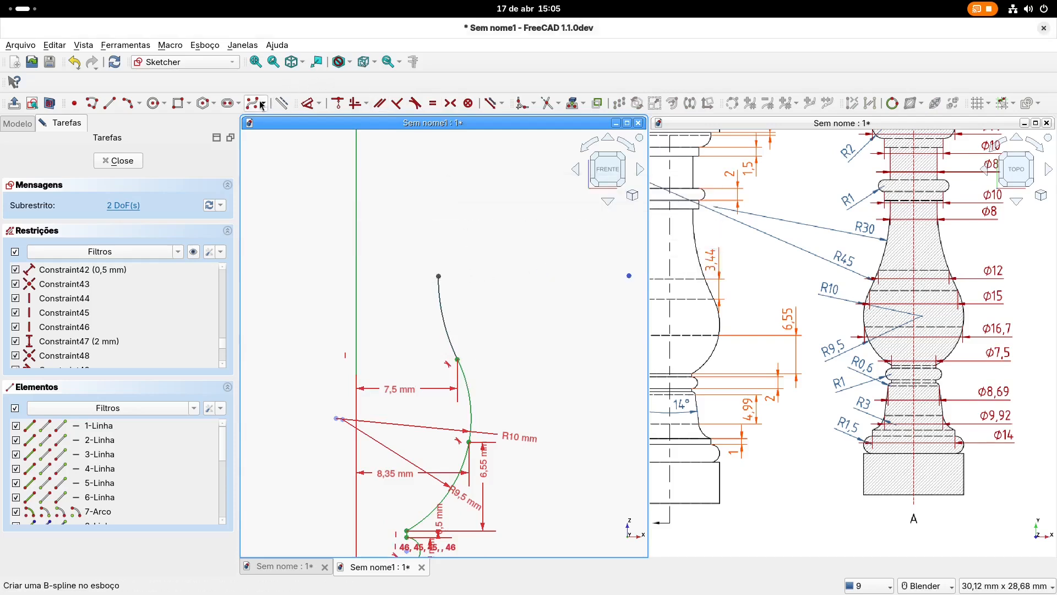
Step: Constrain the neck arc's upper end 6 mm horizontally from the vertical axis and place that dimension below the endpoint
{"action": "left_click", "coordinate": [330, 108]}
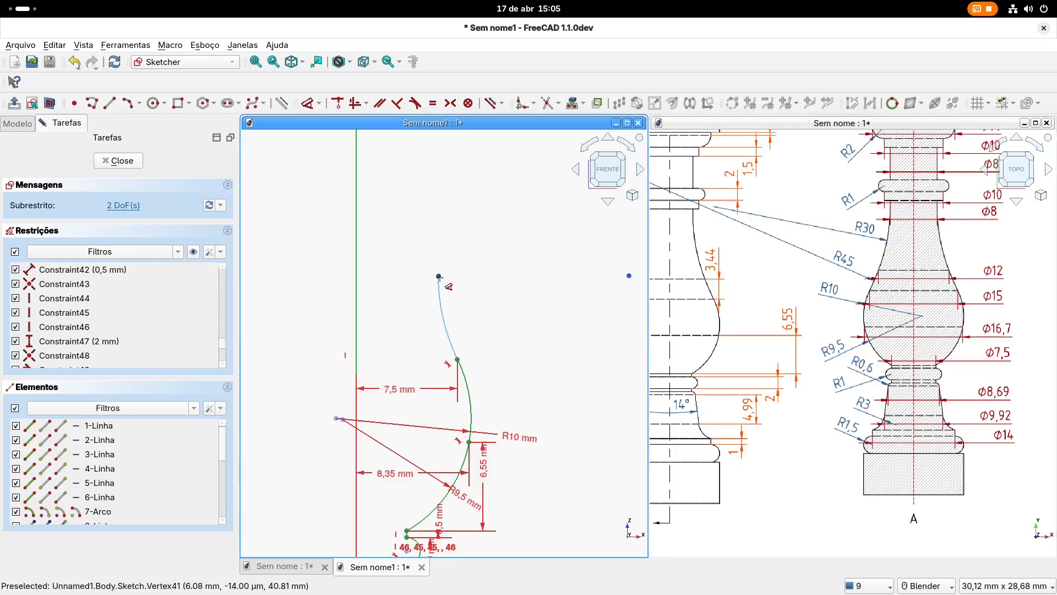
{"action": "left_click", "coordinate": [439, 277]}
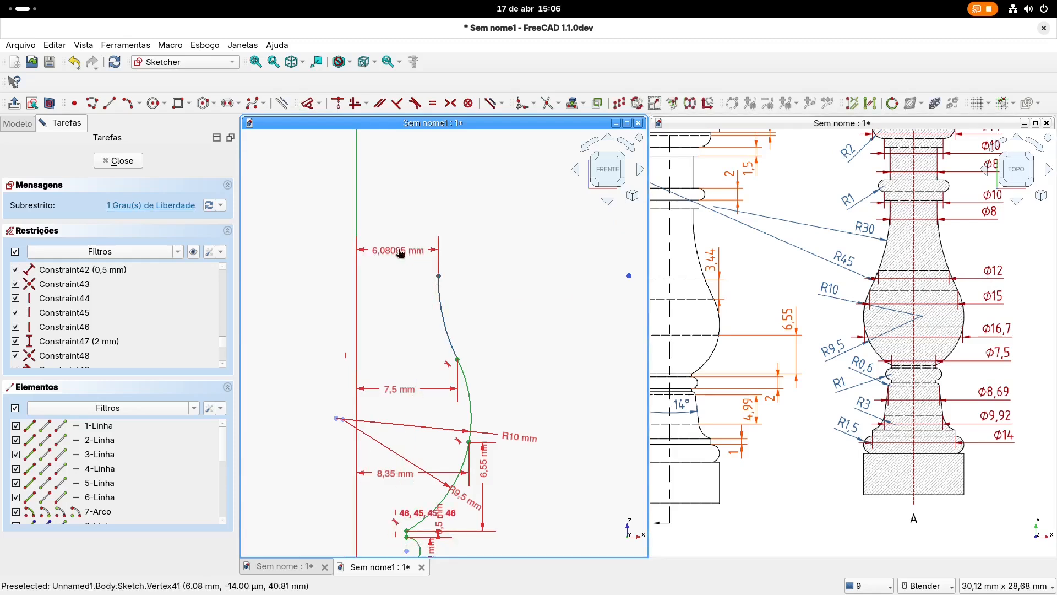
{"action": "left_click", "coordinate": [398, 249]}
{"action": "type", "text": "6.00"}
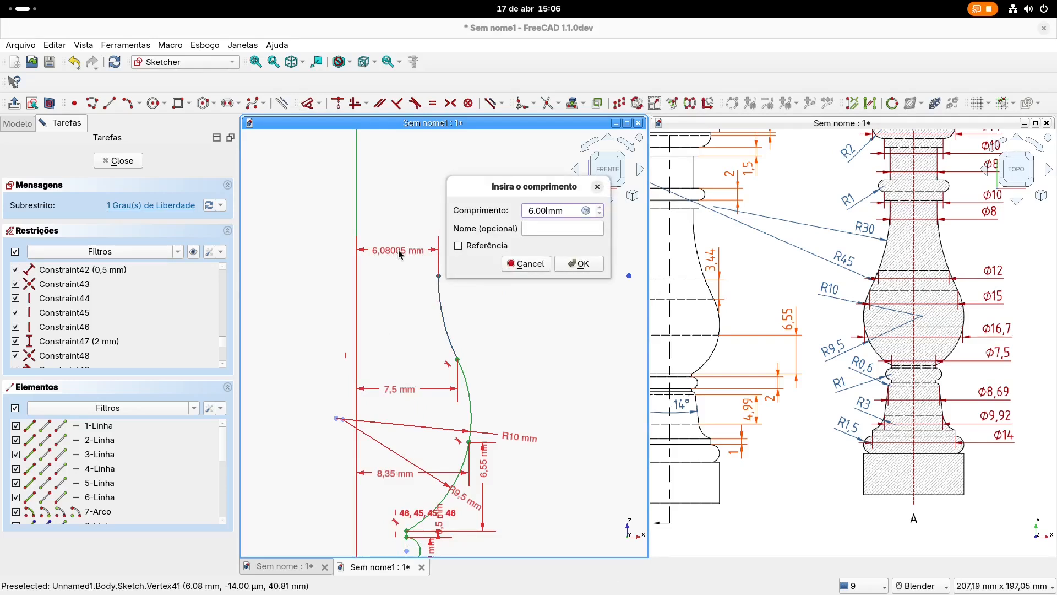
{"action": "left_click", "coordinate": [582, 264]}
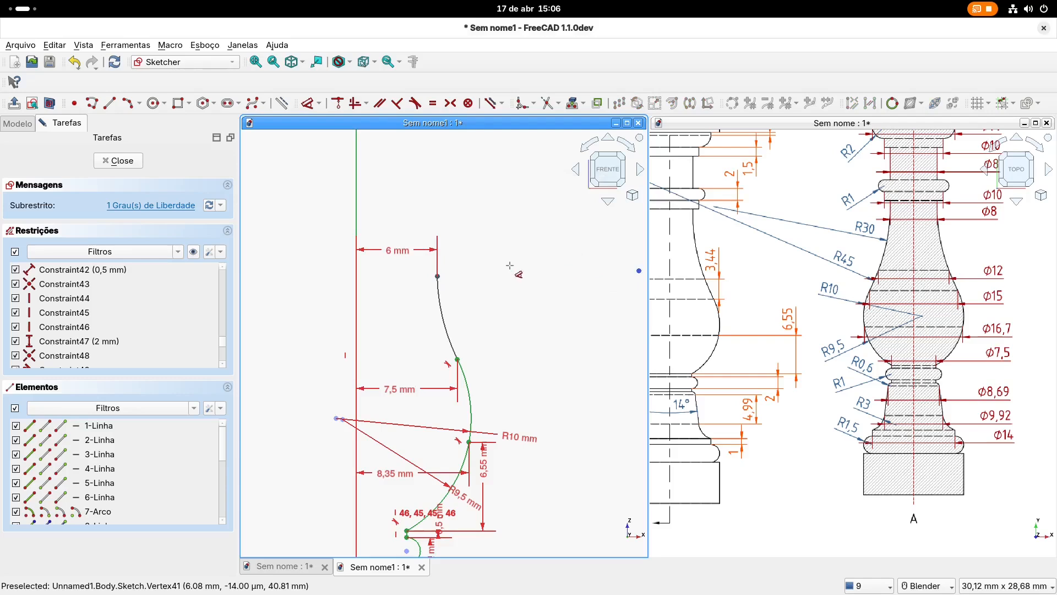
{"action": "left_click_drag", "start_coordinate": [404, 259], "coordinate": [396, 329]}
Step: Pull the neck arc's upper end lower and dimension the arc with a radius of 45 mm
{"action": "mouse_move", "coordinate": [438, 276]}
{"action": "left_mouse_down"}
{"action": "mouse_move", "coordinate": [446, 312]}
{"action": "mouse_move", "coordinate": [439, 295]}
{"action": "left_mouse_up"}
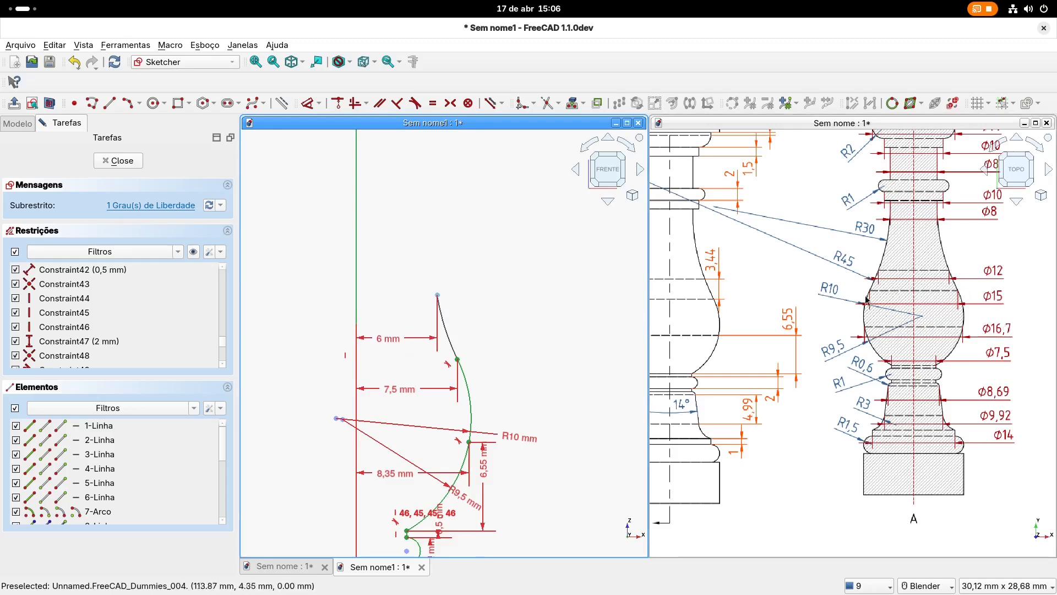
{"action": "middle_click_drag", "start_coordinate": [760, 303], "coordinate": [807, 302], "text": "shift"}
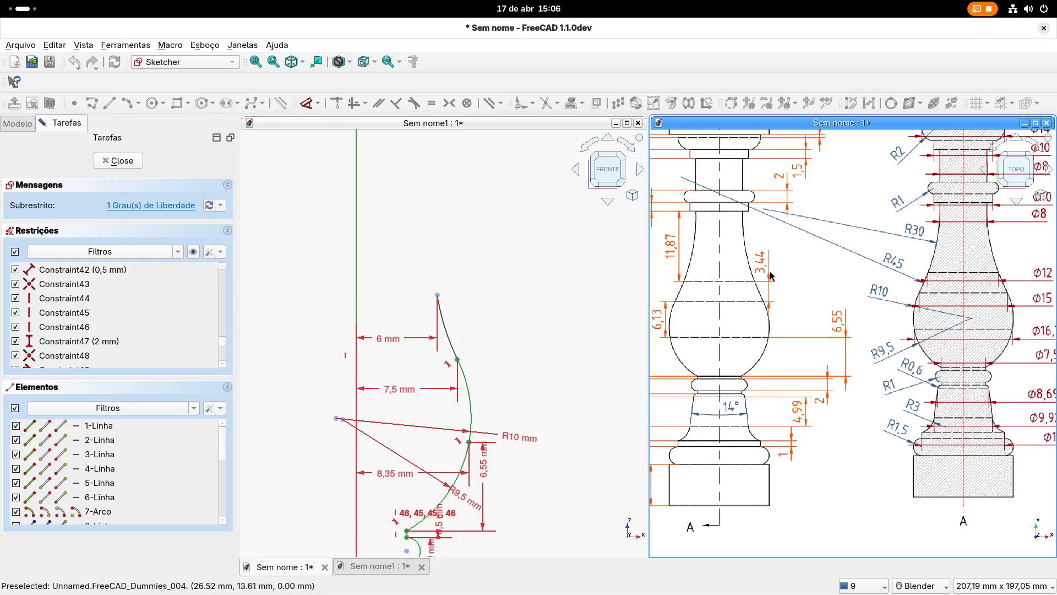
{"action": "middle_click_drag", "start_coordinate": [515, 277], "coordinate": [485, 267], "text": "shift"}
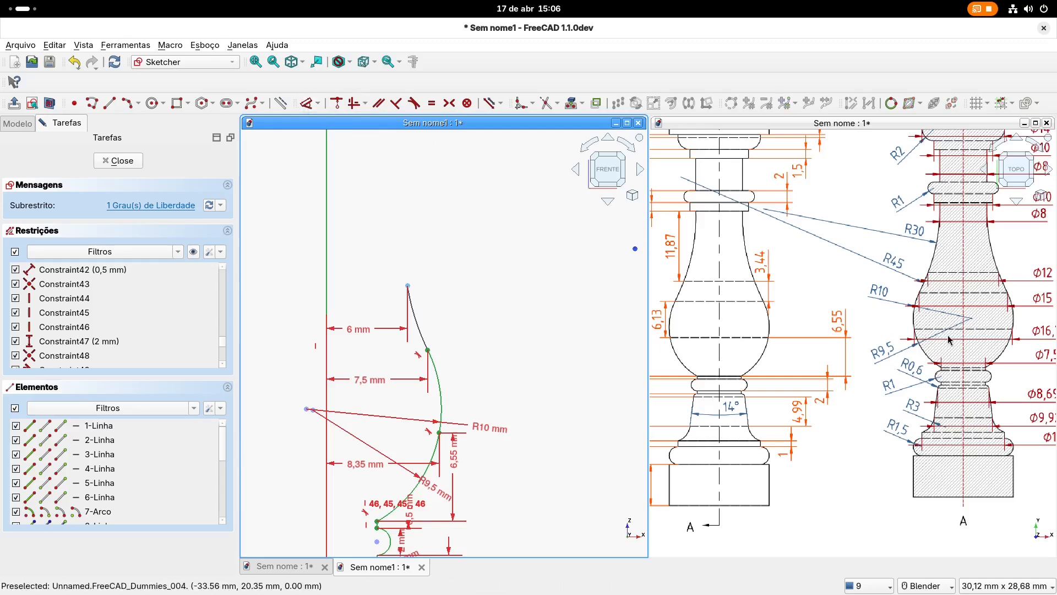
{"action": "left_click", "coordinate": [421, 332]}
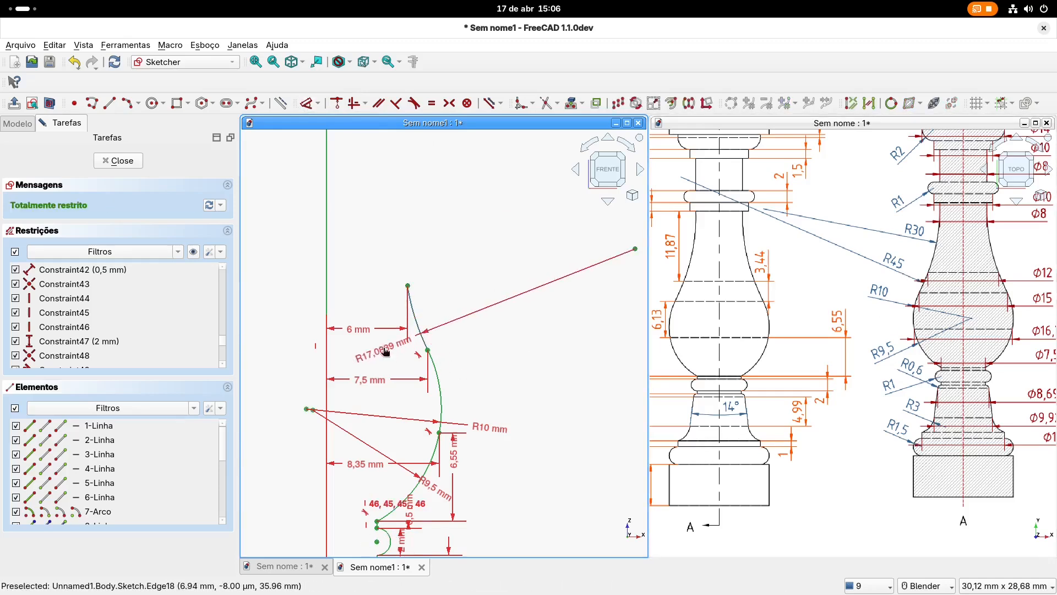
{"action": "left_click", "coordinate": [386, 353]}
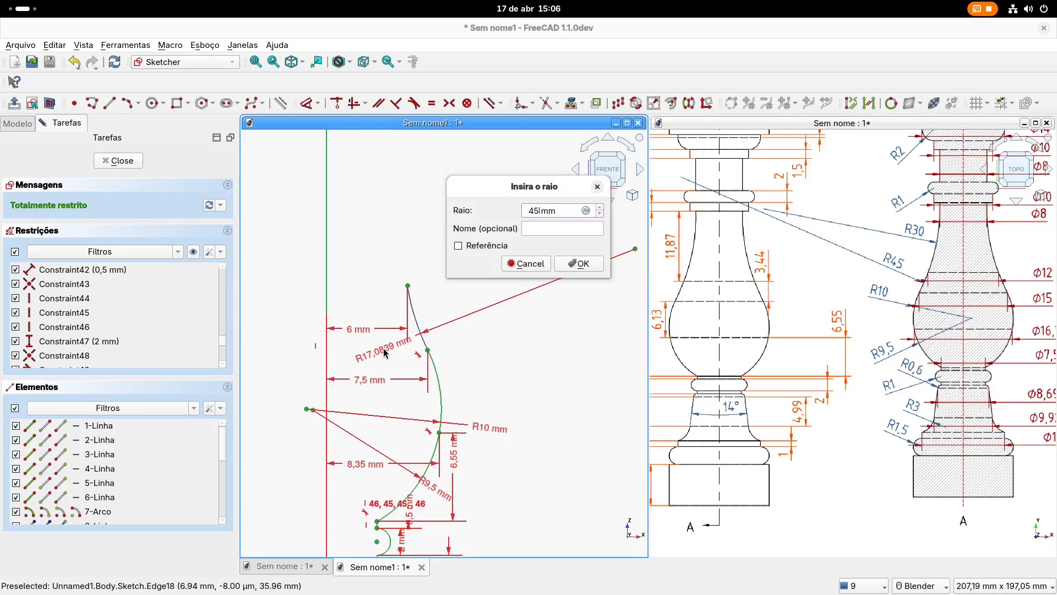
{"action": "type", "text": "45"}
{"action": "key", "text": "Return"}
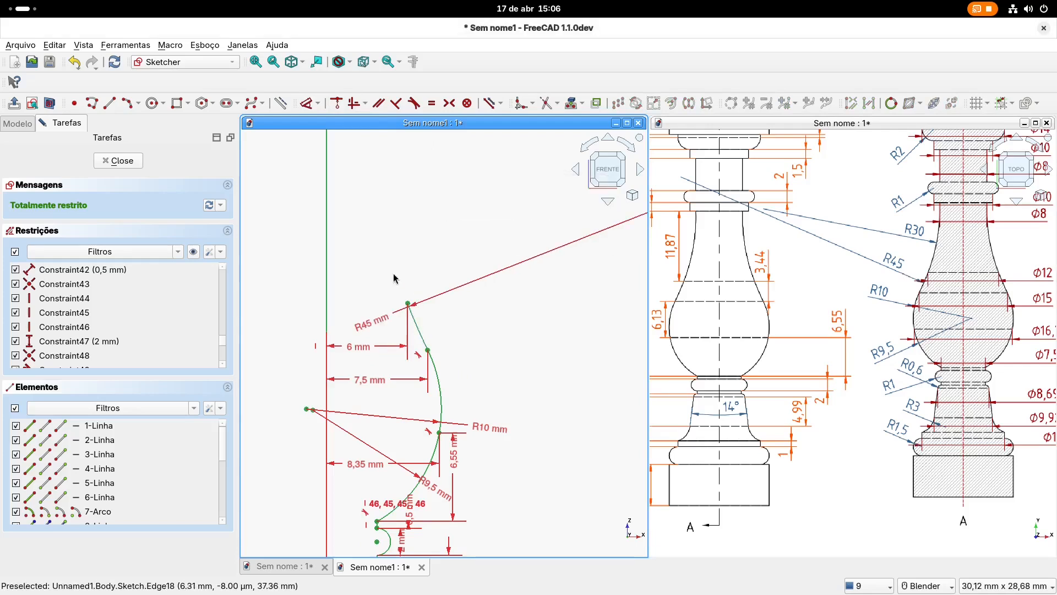
Step: Move the 45 mm radius label lower and draw a three-point arc from the neck arc's upper end to about (4.5, 50.1) mm, bulging toward the axis
{"action": "middle_click_drag", "start_coordinate": [405, 264], "coordinate": [372, 300], "text": "shift"}
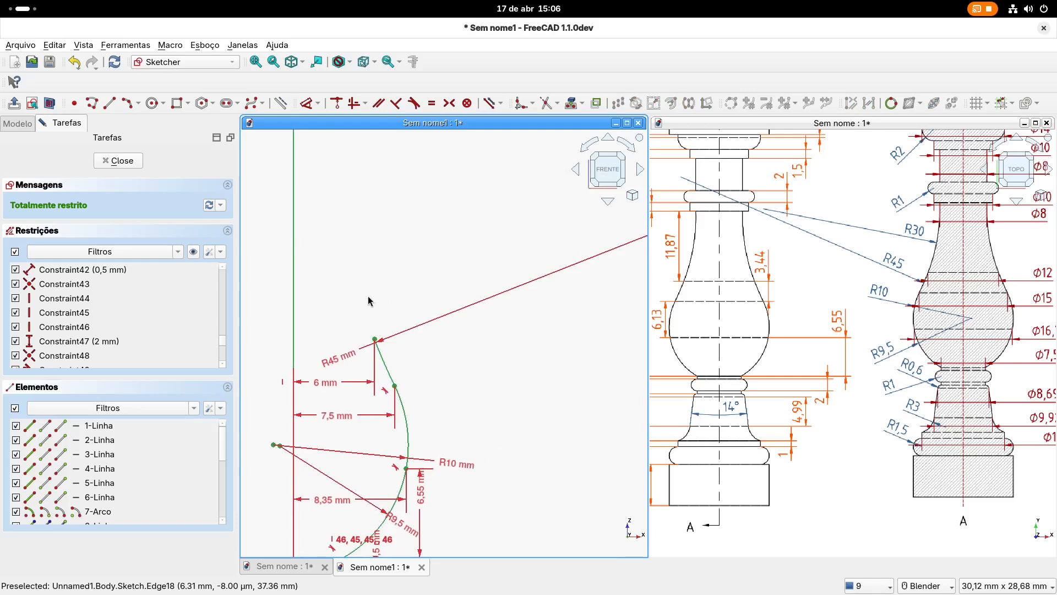
{"action": "left_click_drag", "start_coordinate": [344, 354], "coordinate": [348, 400]}
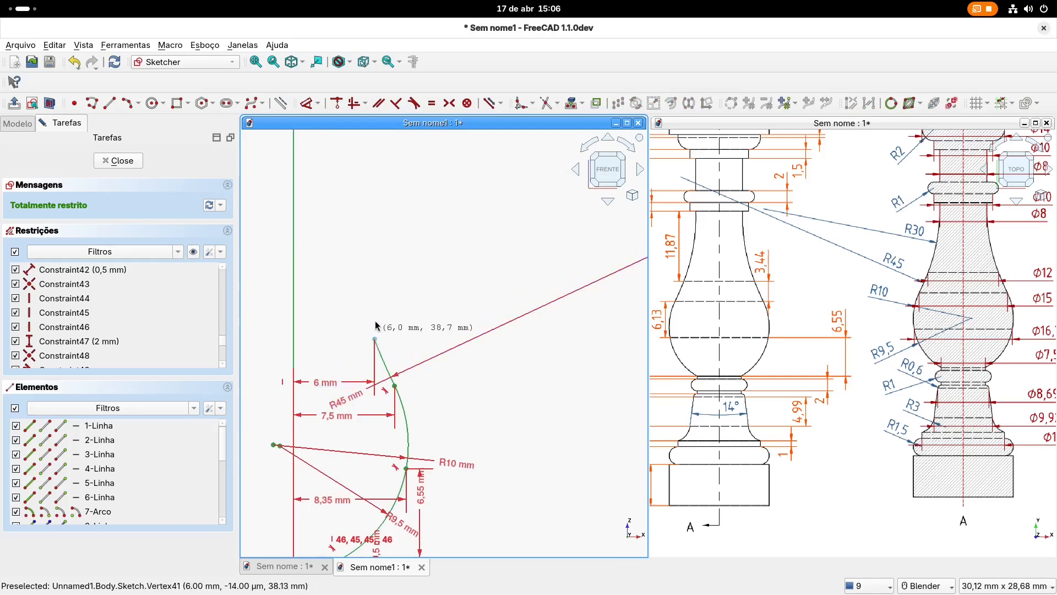
{"action": "middle_click_drag", "start_coordinate": [406, 231], "coordinate": [415, 297], "text": "shift"}
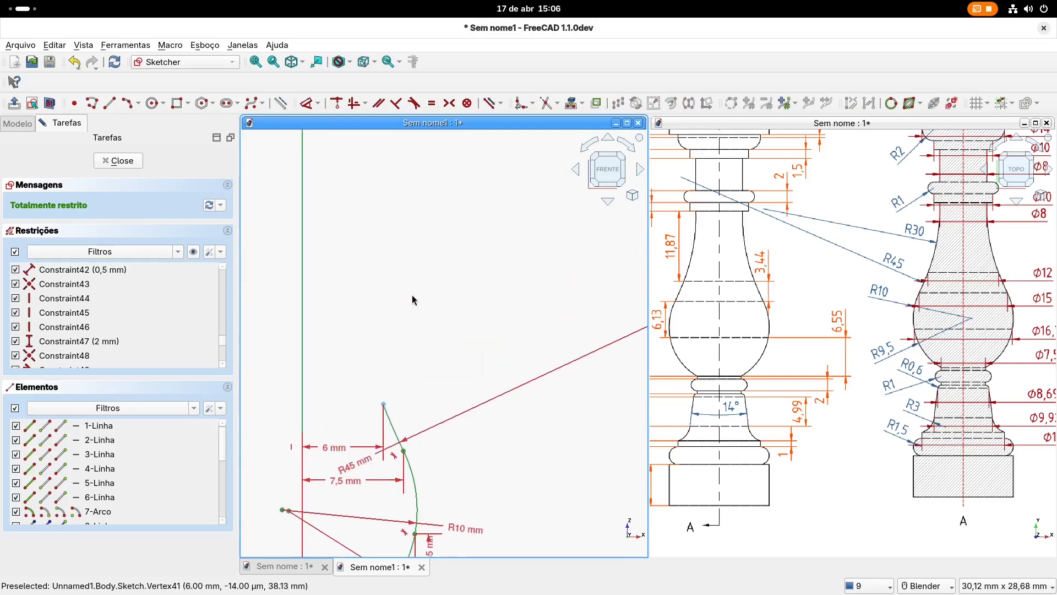
{"action": "left_click", "coordinate": [127, 103]}
{"action": "left_click", "coordinate": [385, 402]}
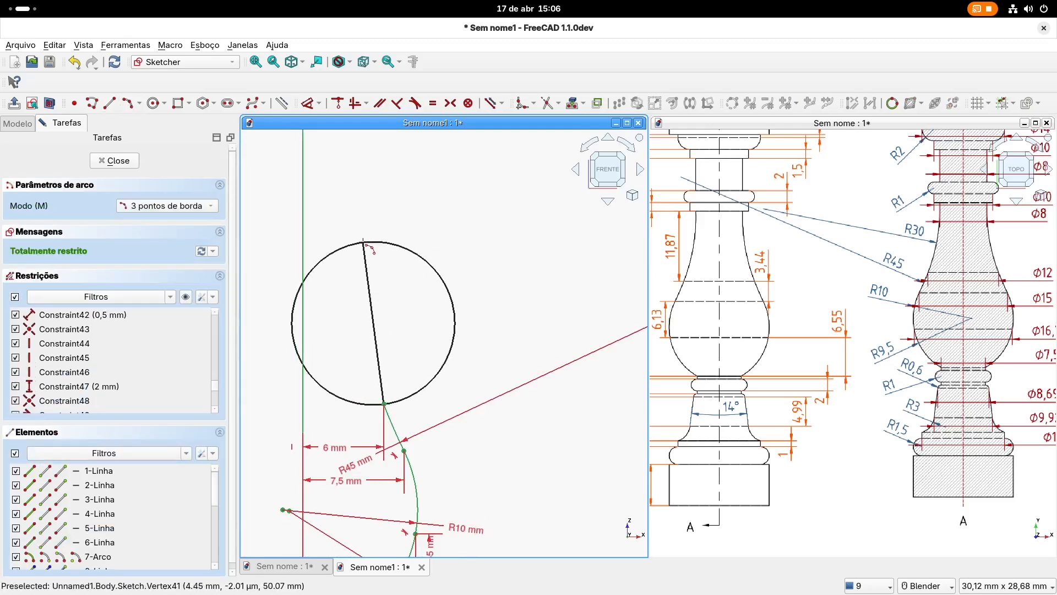
{"action": "left_click", "coordinate": [363, 242]}
{"action": "left_click", "coordinate": [363, 276]}
Step: Make the new upper arc tangent to the 45 mm neck arc at their shared endpoint
{"action": "left_click", "coordinate": [416, 103]}
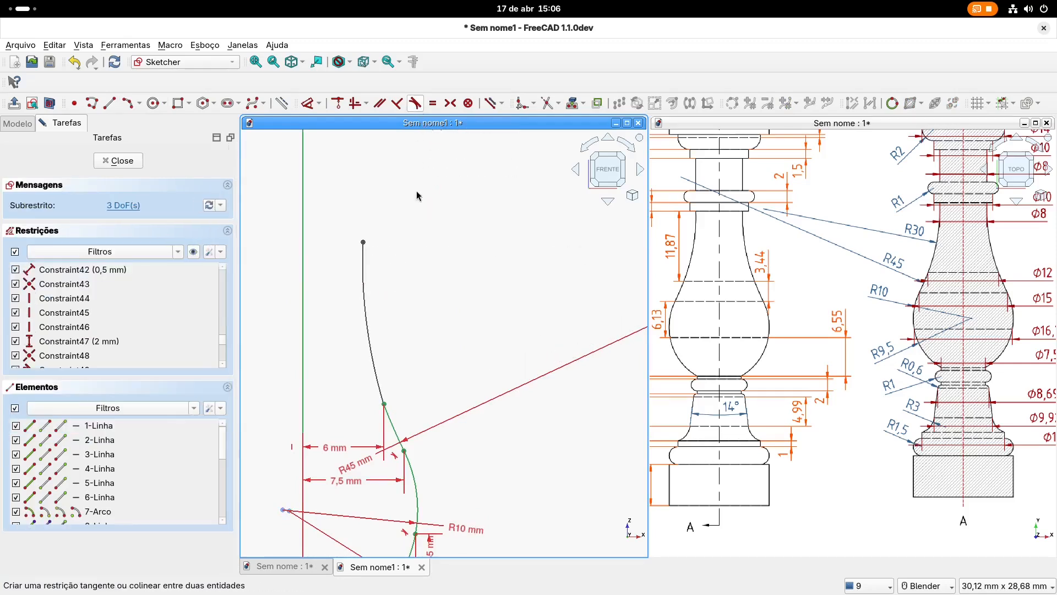
{"action": "left_click", "coordinate": [382, 393]}
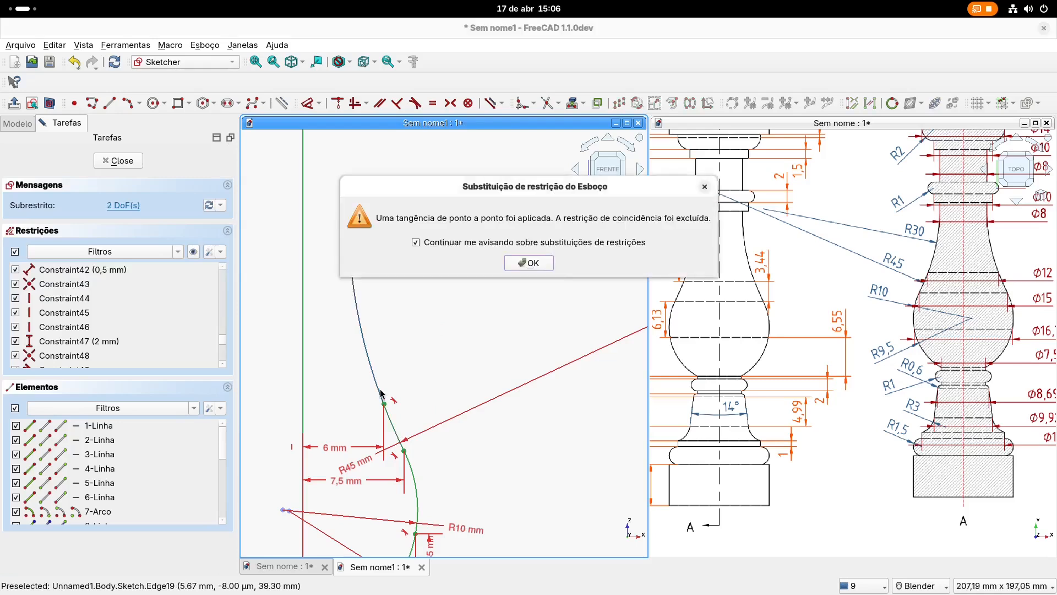
{"action": "left_click", "coordinate": [530, 265]}
Step: Dimension the upper neck arc with a radius of 30 mm, as in the reference drawing
{"action": "middle_click_drag", "start_coordinate": [735, 243], "coordinate": [769, 267], "text": "shift"}
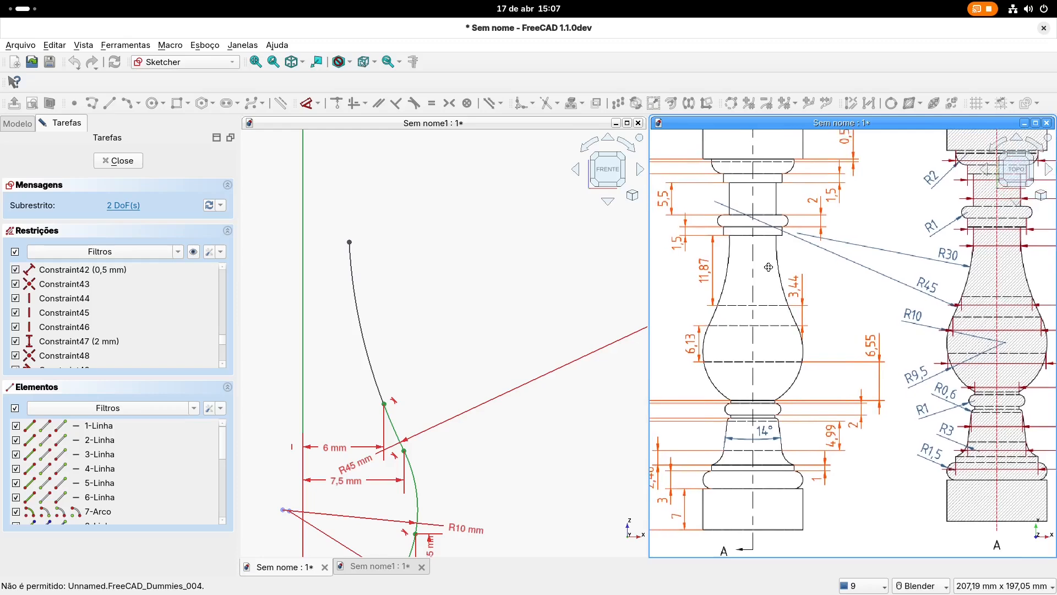
{"action": "middle_click_drag", "start_coordinate": [921, 290], "coordinate": [893, 295], "text": "shift"}
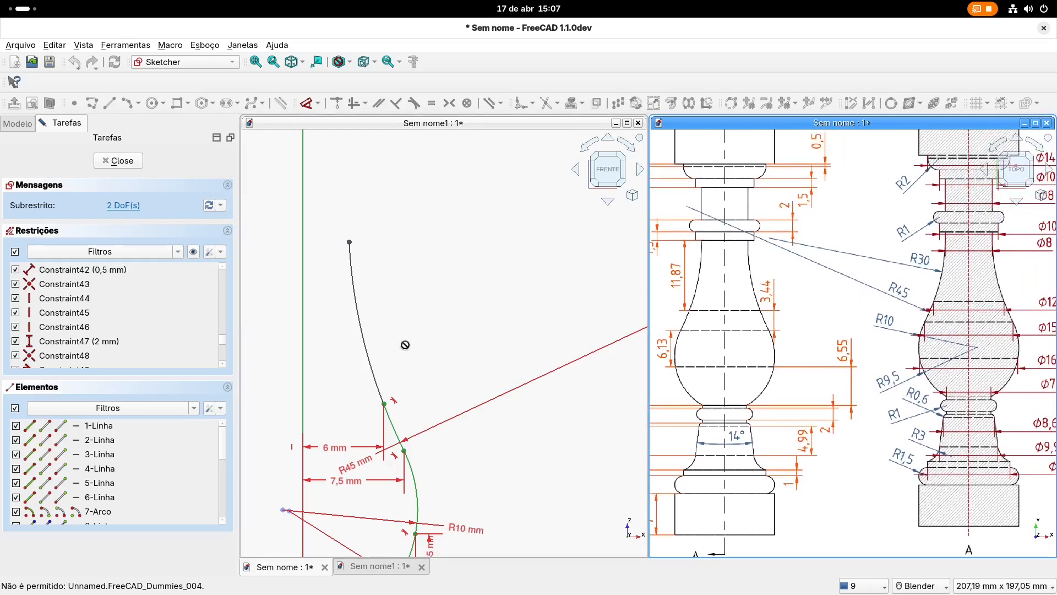
{"action": "middle_click_drag", "start_coordinate": [394, 201], "coordinate": [387, 195], "text": "shift"}
{"action": "left_click", "coordinate": [309, 104]}
{"action": "left_click", "coordinate": [360, 346]}
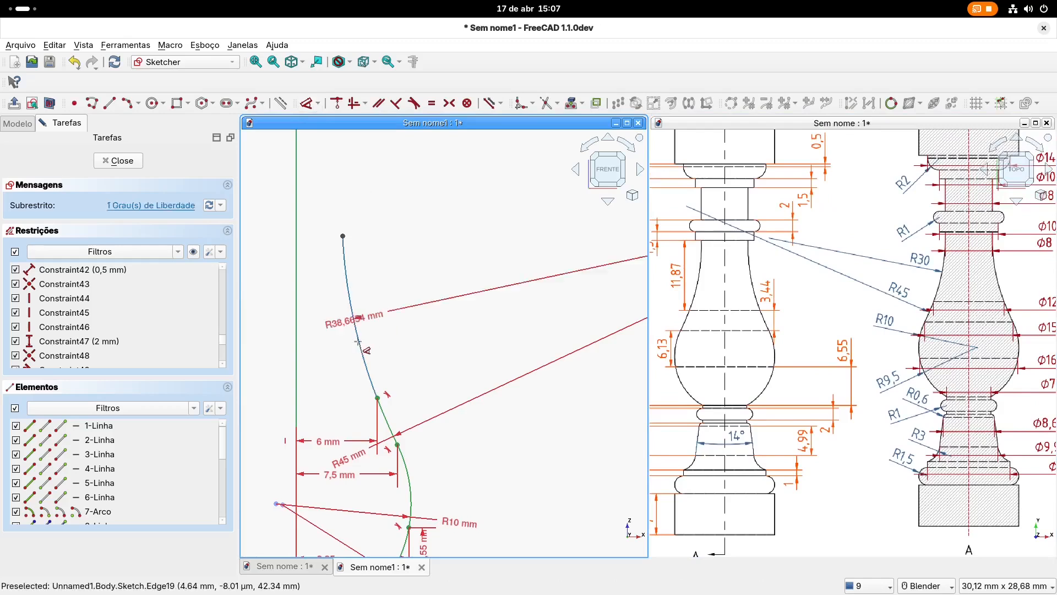
{"action": "left_click", "coordinate": [337, 359]}
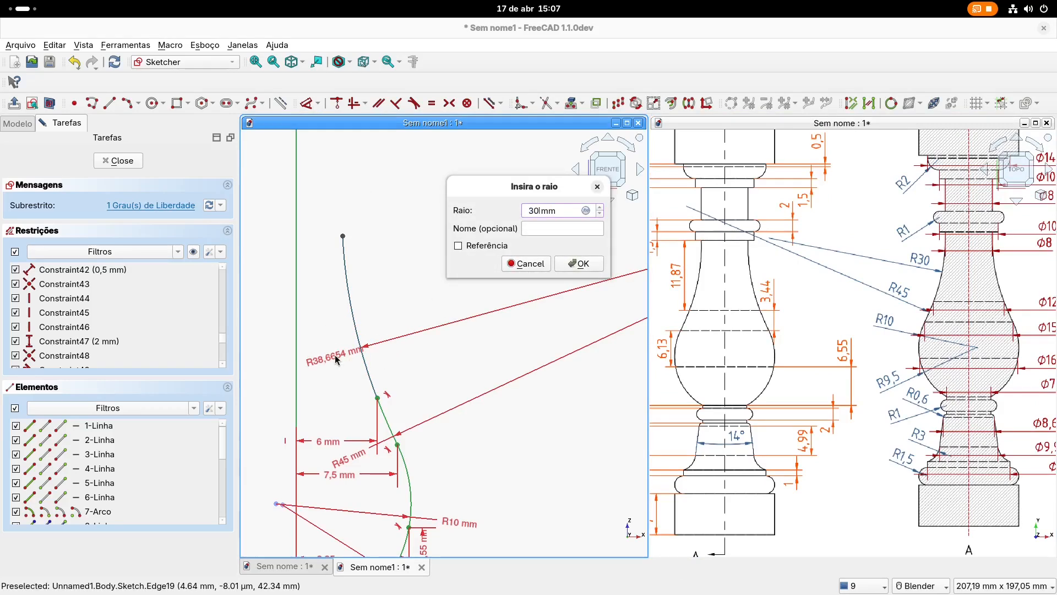
{"action": "type", "text": "30"}
{"action": "key", "text": "Return"}
Step: Constrain the 30 mm arc's upper end 4 mm horizontally from the vertical axis and place that dimension below the endpoint
{"action": "middle_click_drag", "start_coordinate": [909, 325], "coordinate": [856, 331], "text": "shift"}
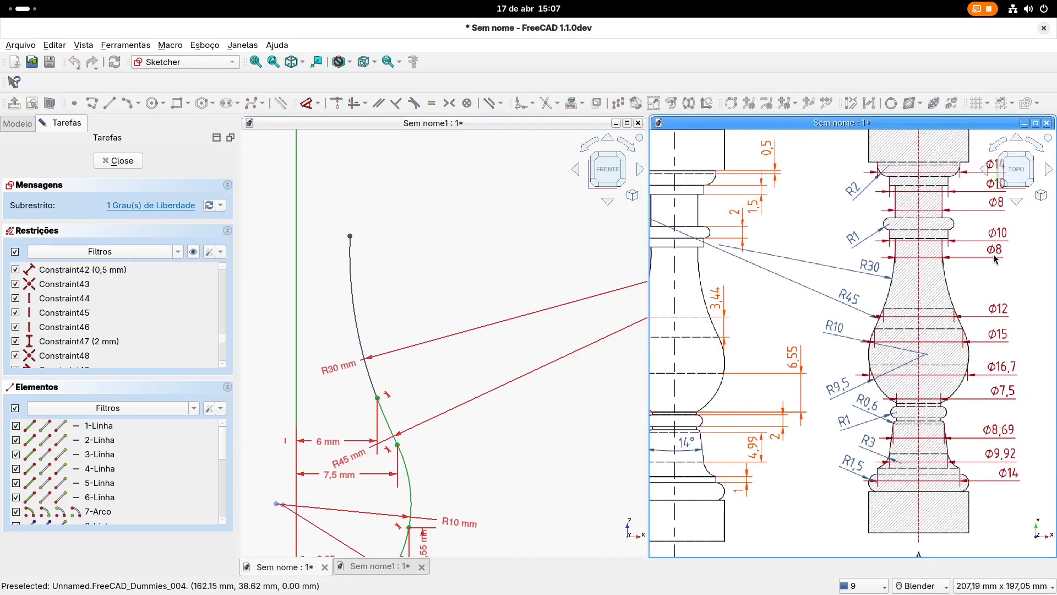
{"action": "left_click", "coordinate": [353, 239]}
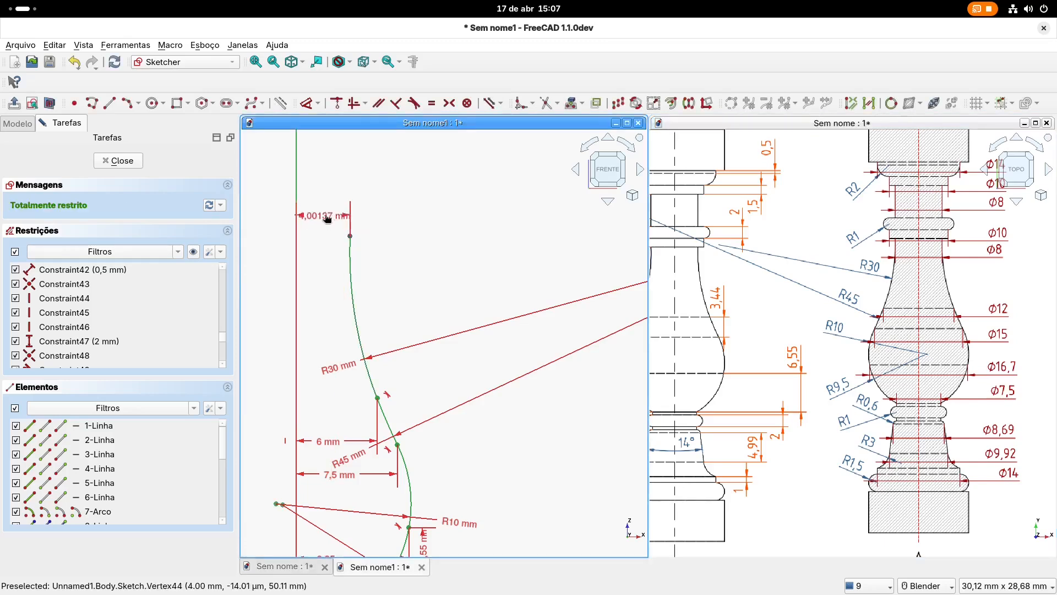
{"action": "left_click", "coordinate": [326, 220]}
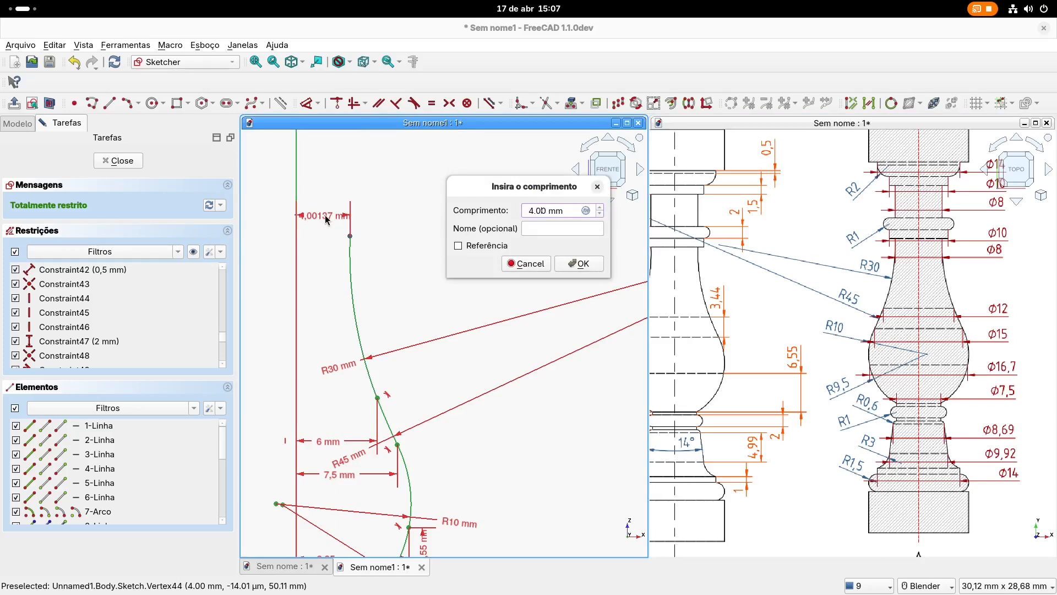
{"action": "left_click", "coordinate": [581, 264]}
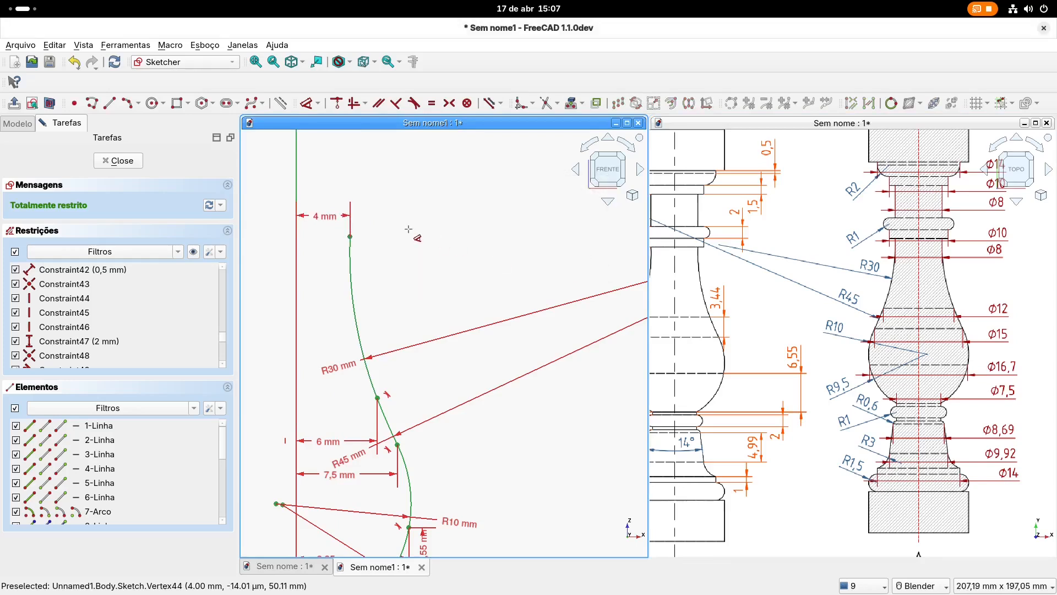
{"action": "key", "text": "Escape"}
{"action": "left_click_drag", "start_coordinate": [323, 239], "coordinate": [350, 300]}
Step: Rearrange the 6, 7.5, 8.35 and 6.55 mm dimension labels and the 10 and 9.5 mm radius labels around the body arcs
{"action": "middle_click_drag", "start_coordinate": [436, 387], "coordinate": [454, 284], "text": "shift"}
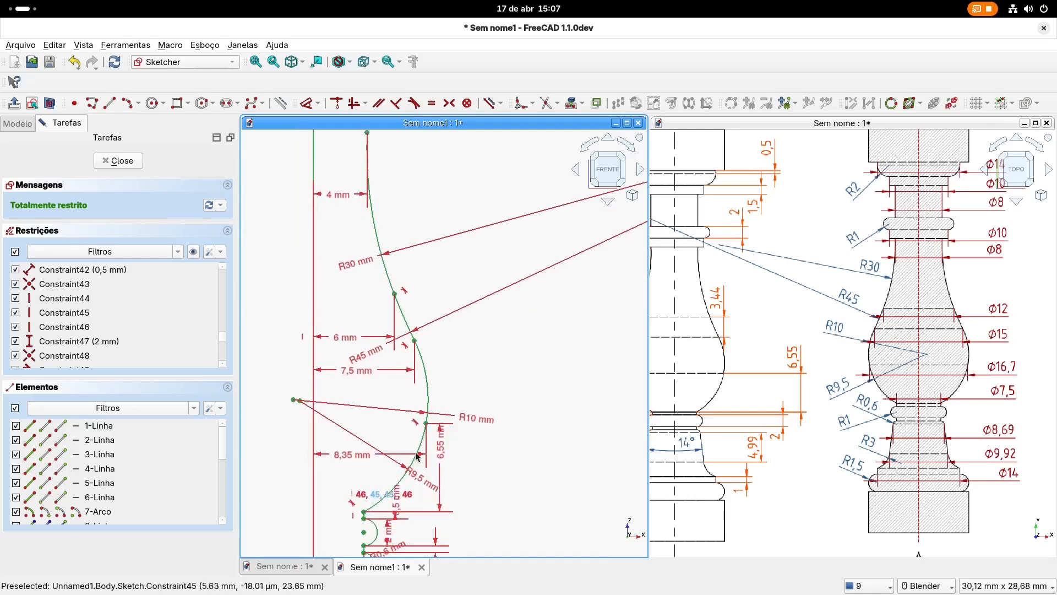
{"action": "scroll", "coordinate": [441, 367], "scroll_direction": "down", "scroll_amount": 1}
{"action": "middle_click_drag", "start_coordinate": [377, 334], "coordinate": [391, 370], "text": "shift"}
{"action": "left_click_drag", "start_coordinate": [380, 358], "coordinate": [380, 352]}
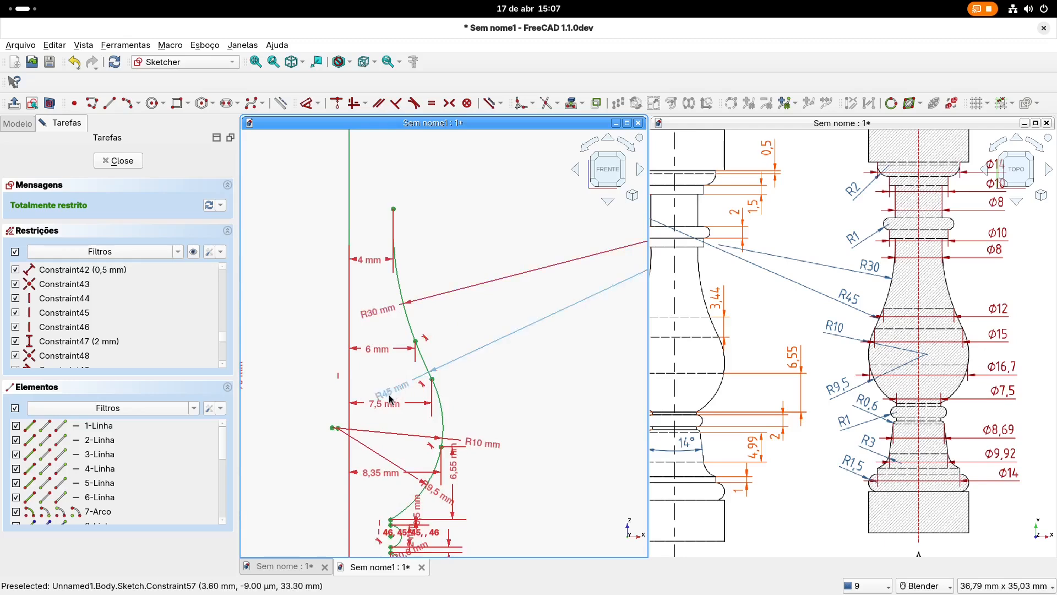
{"action": "left_click_drag", "start_coordinate": [384, 405], "coordinate": [384, 398]}
{"action": "left_click_drag", "start_coordinate": [487, 441], "coordinate": [501, 413]}
{"action": "left_click_drag", "start_coordinate": [441, 493], "coordinate": [486, 515]}
{"action": "left_click_drag", "start_coordinate": [456, 472], "coordinate": [461, 485]}
{"action": "left_click_drag", "start_coordinate": [386, 474], "coordinate": [384, 466]}
{"action": "scroll", "coordinate": [465, 399], "scroll_direction": "down", "scroll_amount": 1}
{"action": "middle_click_drag", "start_coordinate": [476, 373], "coordinate": [460, 302], "text": "shift"}
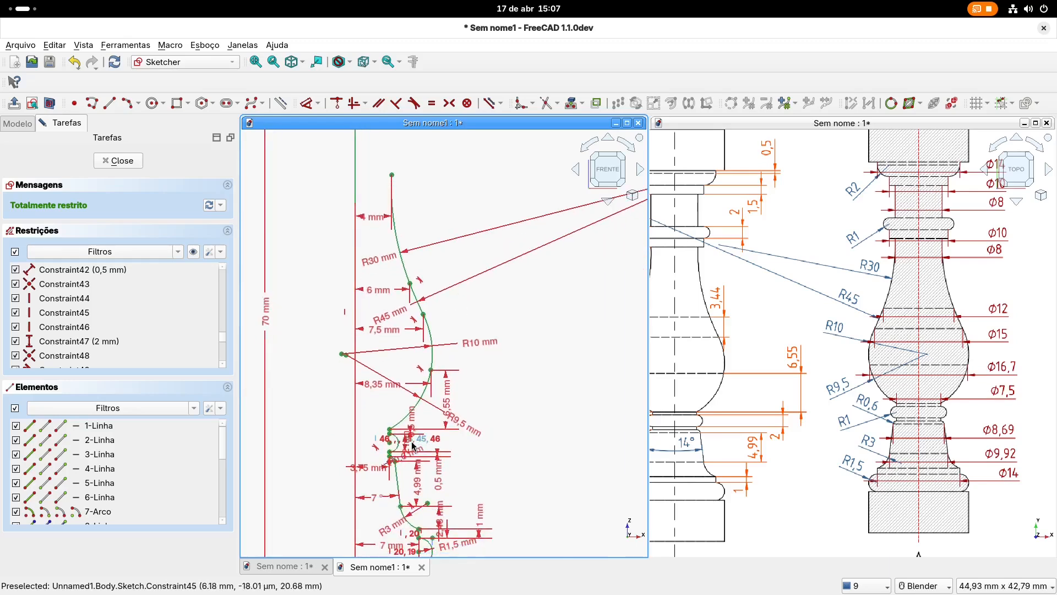
Step: Draw a horizontal line about 3.2 mm long outward from the 30 mm arc's upper end
{"action": "mouse_move", "coordinate": [472, 252]}
{"action": "middle_mouse_down", "text": "shift"}
{"action": "mouse_move", "coordinate": [496, 370]}
{"action": "mouse_move", "coordinate": [533, 397]}
{"action": "middle_mouse_up", "text": "shift"}
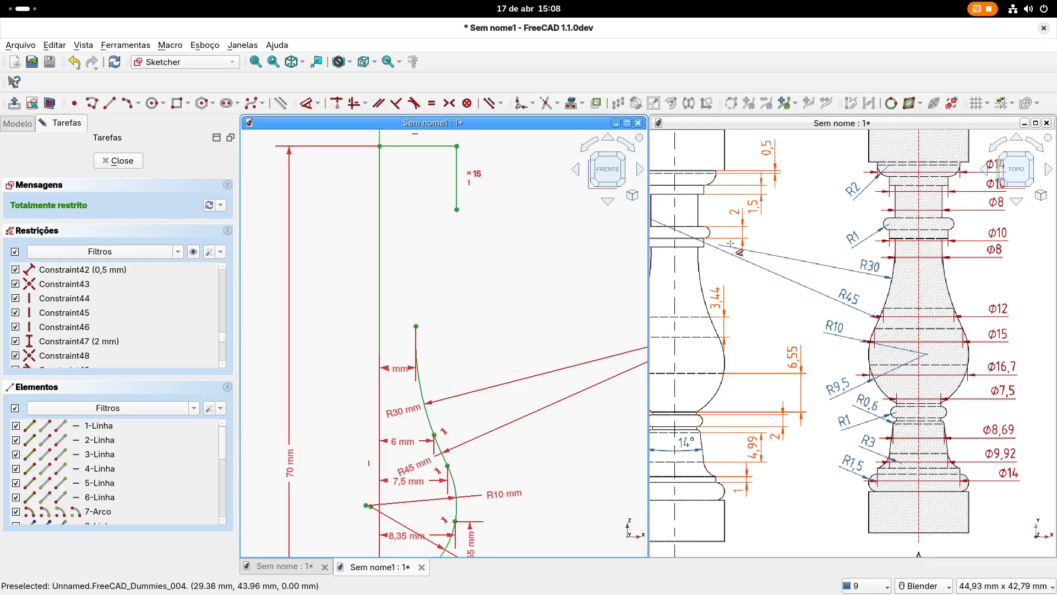
{"action": "middle_click_drag", "start_coordinate": [729, 266], "coordinate": [804, 266], "text": "shift"}
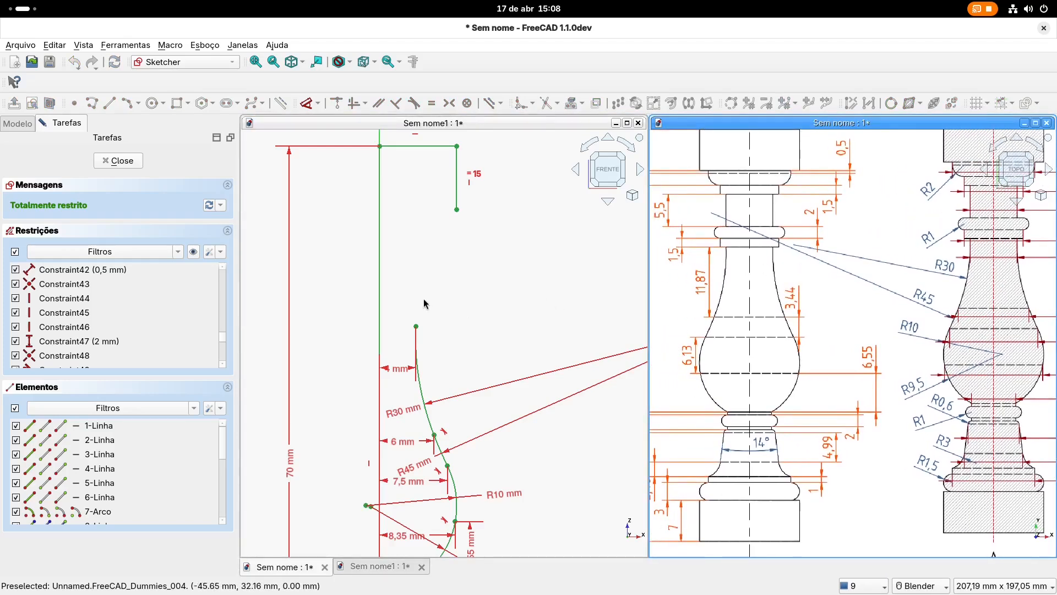
{"action": "scroll", "coordinate": [424, 302], "scroll_direction": "up", "scroll_amount": 2}
{"action": "middle_click_drag", "start_coordinate": [470, 318], "coordinate": [464, 286], "text": "shift"}
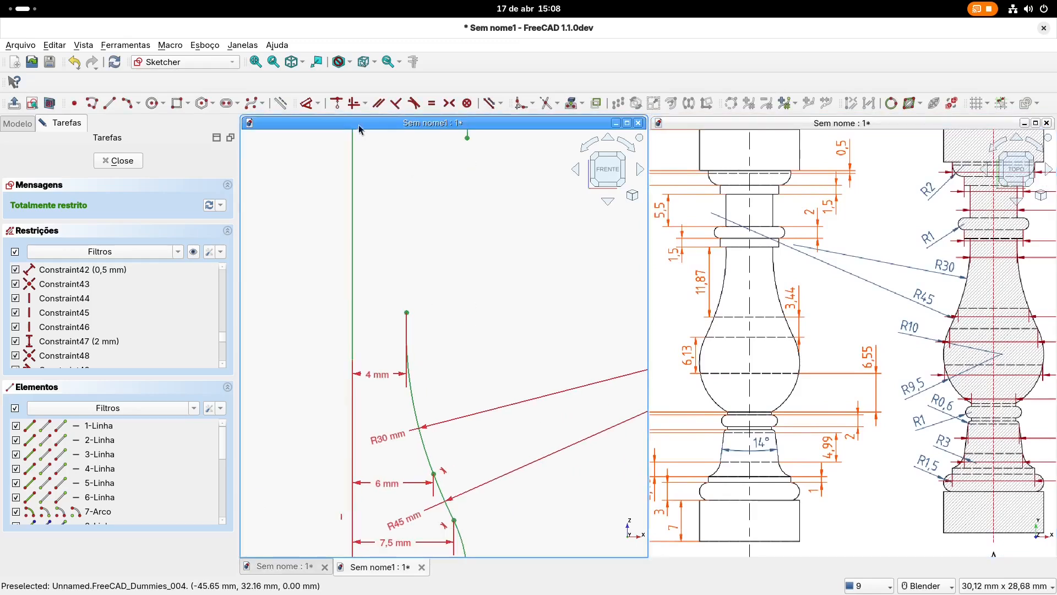
{"action": "left_click", "coordinate": [110, 103]}
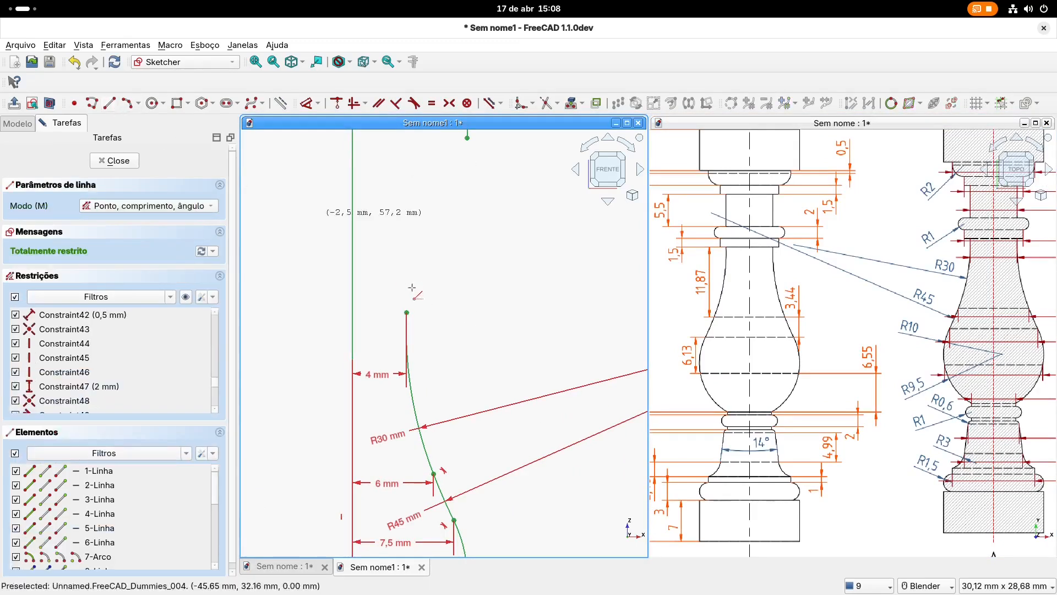
{"action": "left_click", "coordinate": [407, 313]}
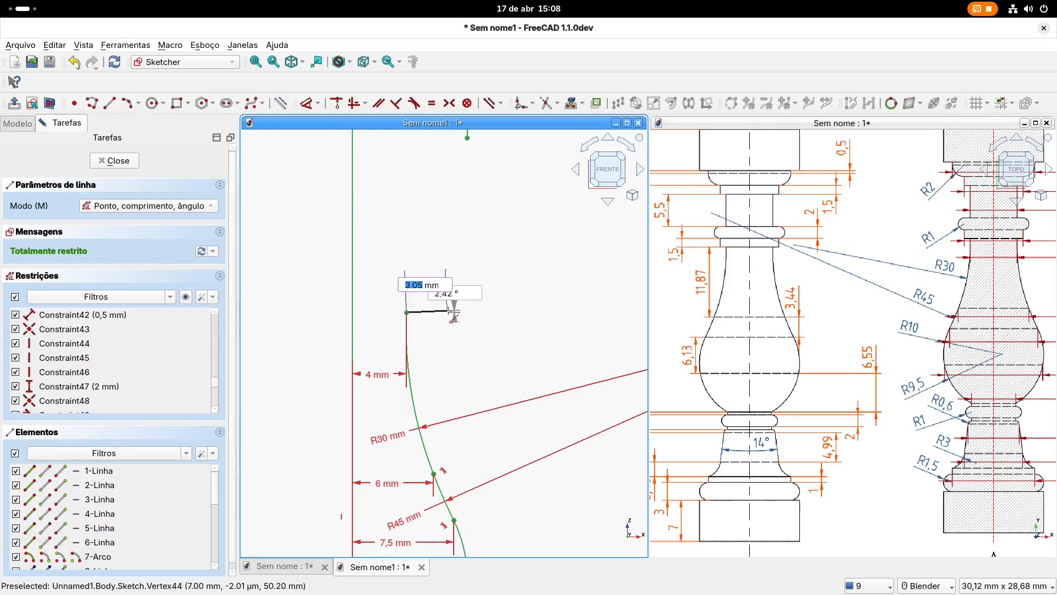
{"action": "left_click", "coordinate": [454, 312]}
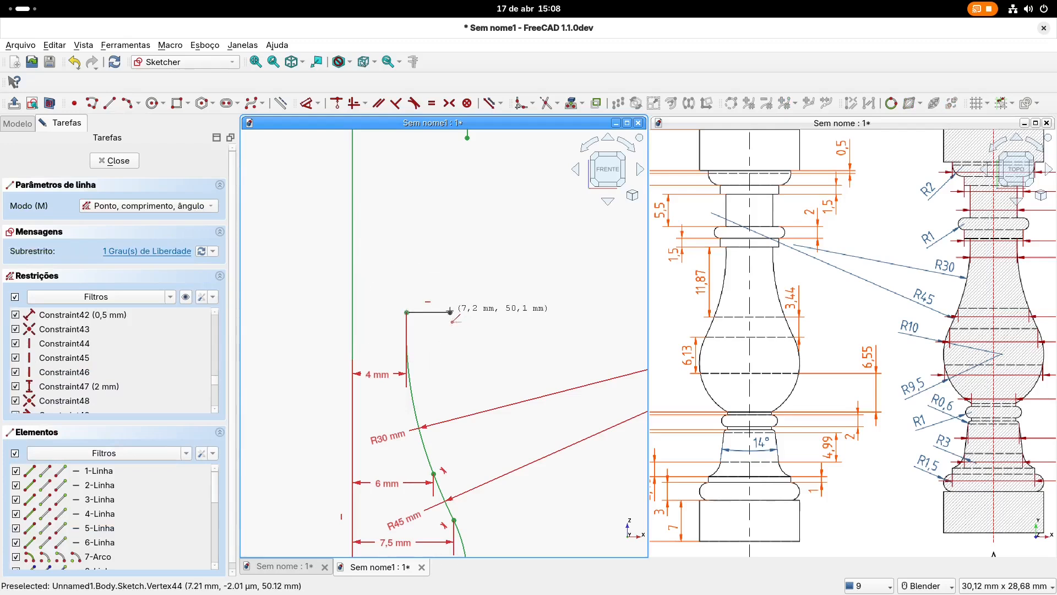
Step: Draw a 1.5 mm line at 90° upward from the horizontal line's outer end and move its length dimension outside the profile
{"action": "left_click", "coordinate": [452, 311]}
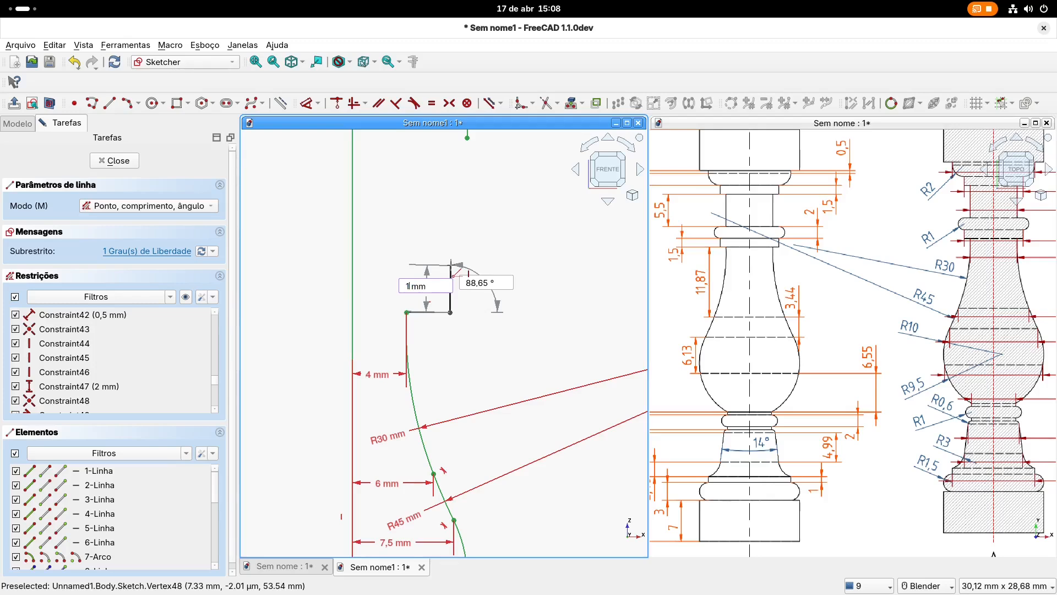
{"action": "type", "text": "1.5"}
{"action": "key", "text": "Tab"}
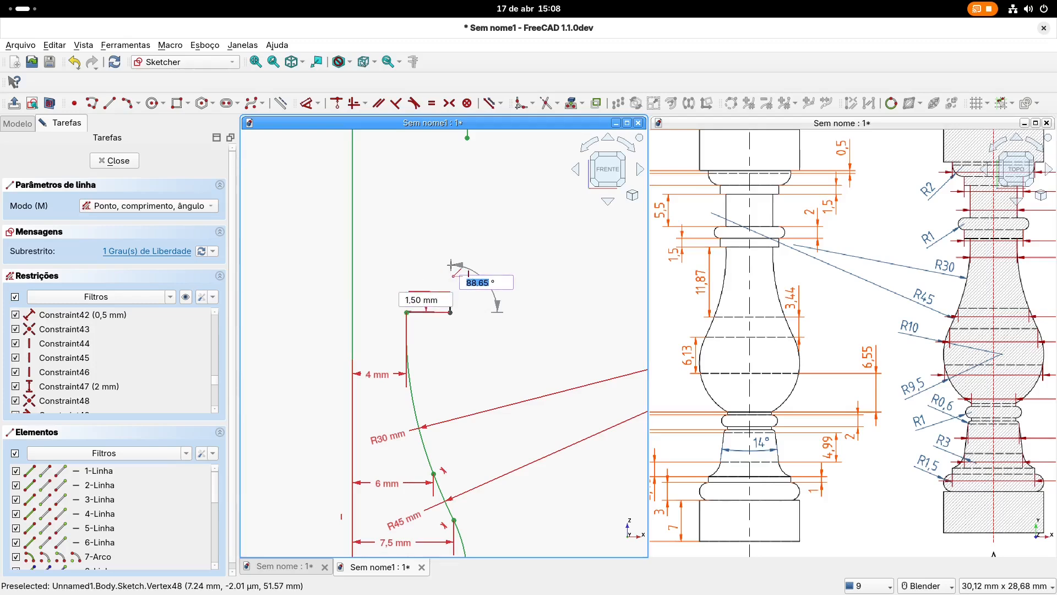
{"action": "type", "text": "90"}
{"action": "key", "text": "Return"}
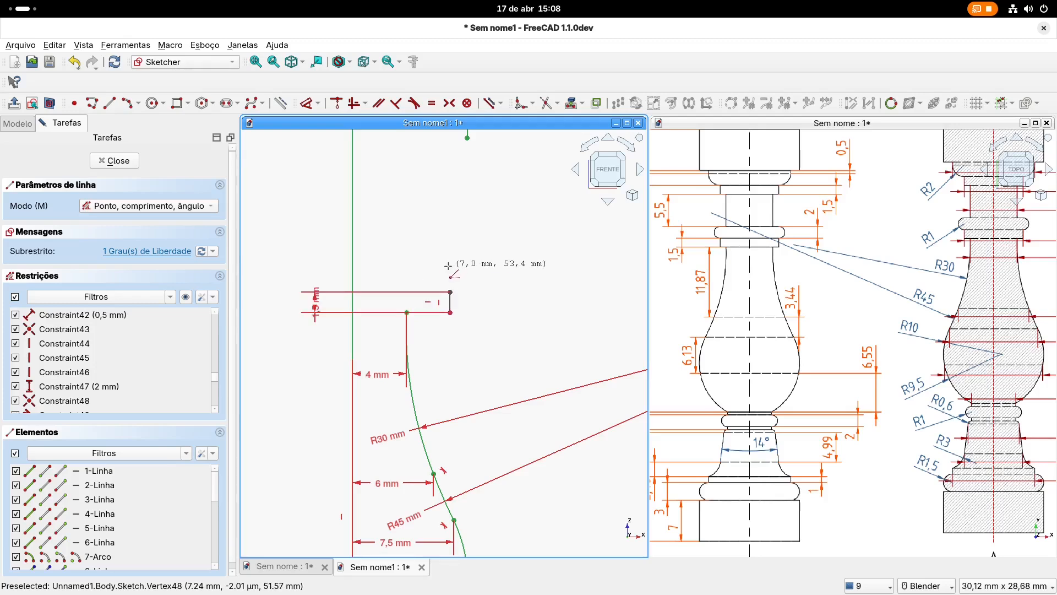
{"action": "key", "text": "Escape"}
{"action": "left_click_drag", "start_coordinate": [316, 304], "coordinate": [493, 328]}
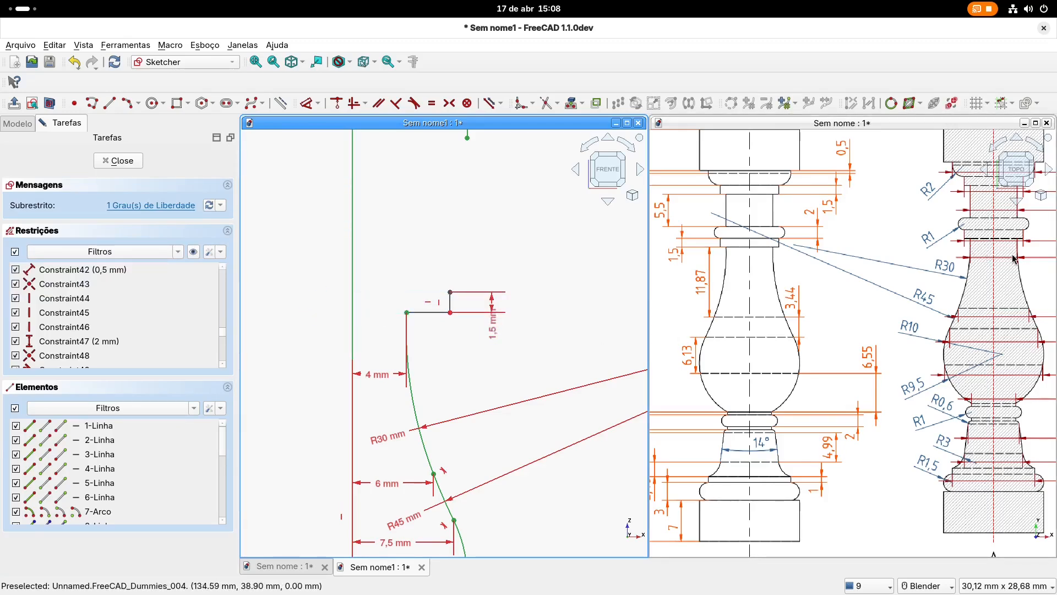
Step: Constrain the 1.5 mm vertical line's lower end 4 mm horizontally from the vertical axis and place that dimension below the line
{"action": "left_click", "coordinate": [990, 249]}
{"action": "middle_click_drag", "start_coordinate": [991, 249], "coordinate": [943, 245], "text": "shift"}
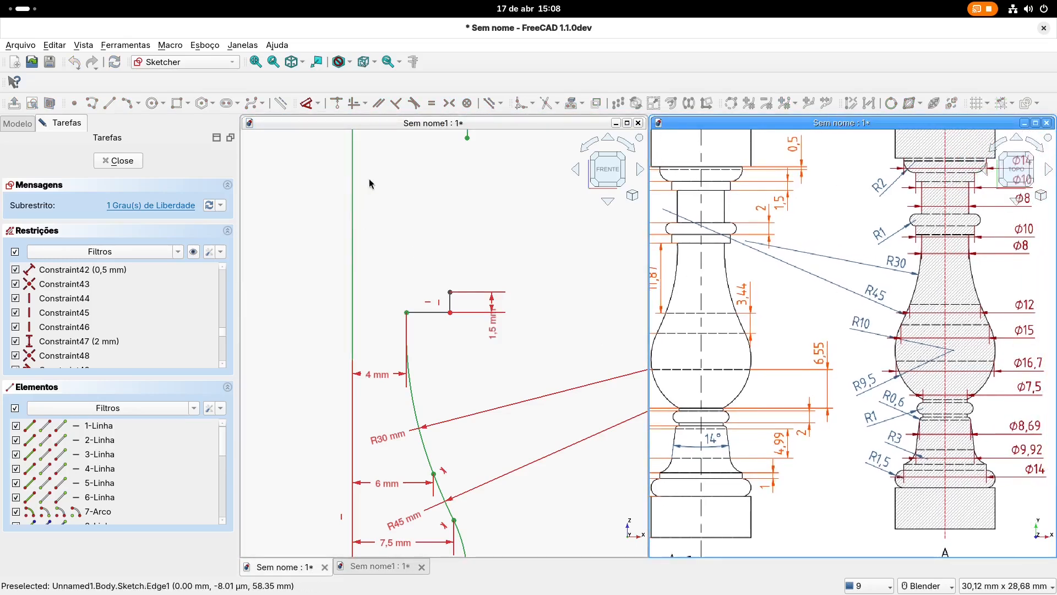
{"action": "middle_click_drag", "start_coordinate": [466, 193], "coordinate": [473, 189], "text": "shift"}
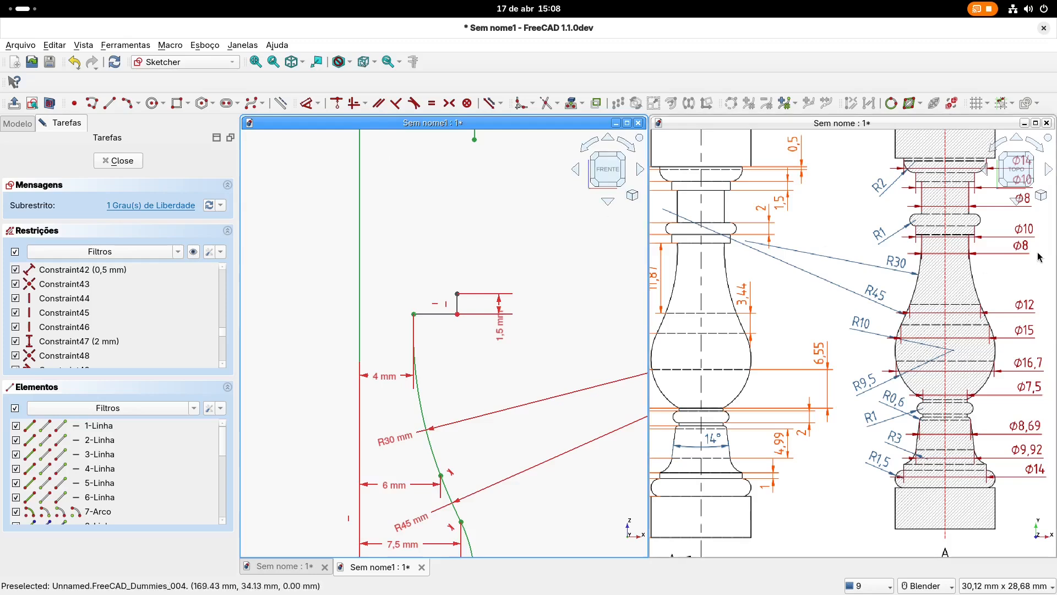
{"action": "left_click", "coordinate": [309, 104]}
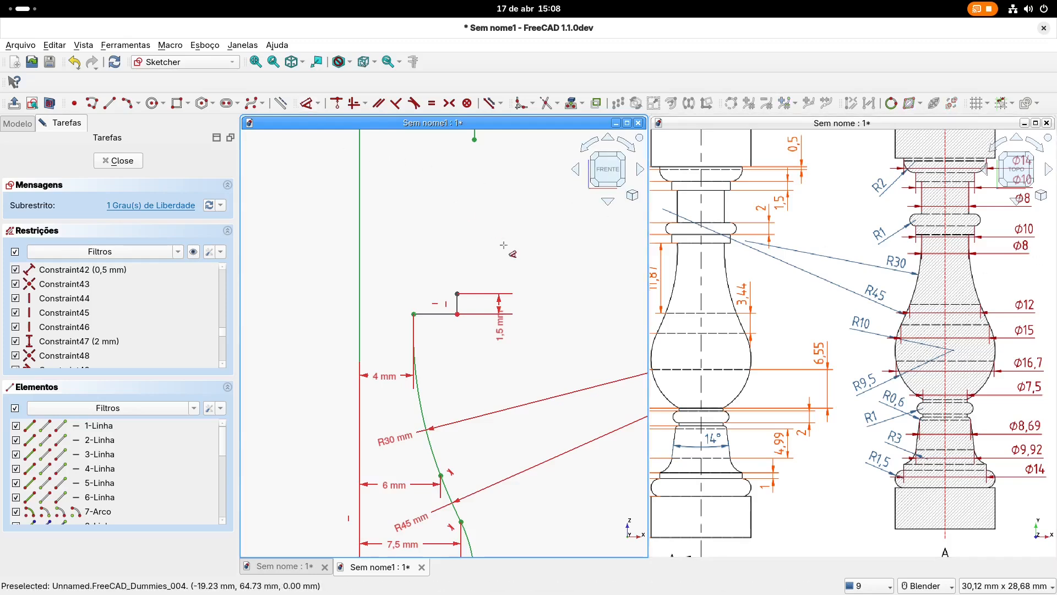
{"action": "left_click", "coordinate": [458, 315]}
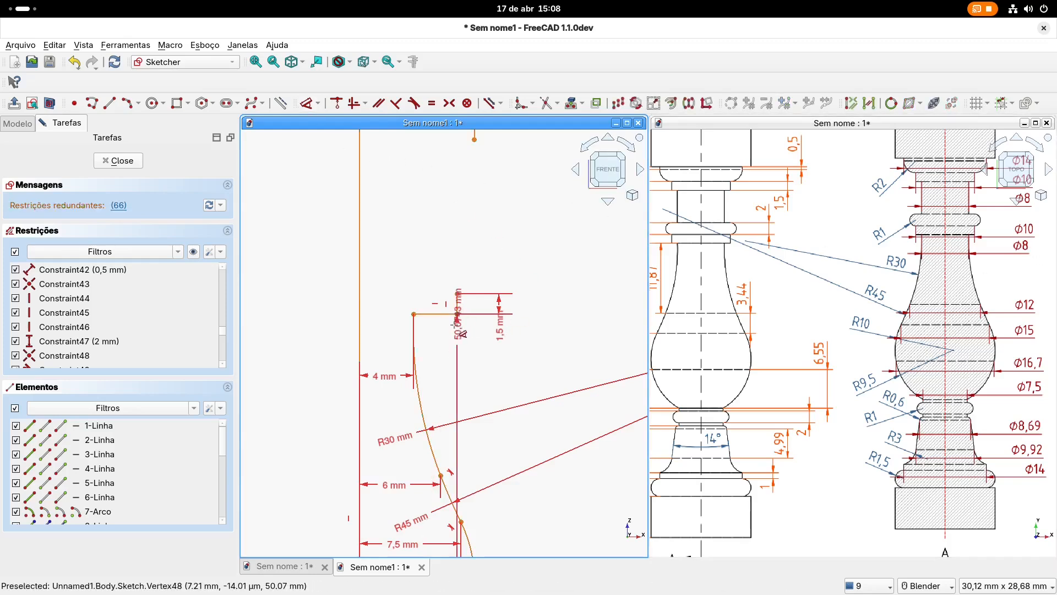
{"action": "left_click", "coordinate": [406, 285]}
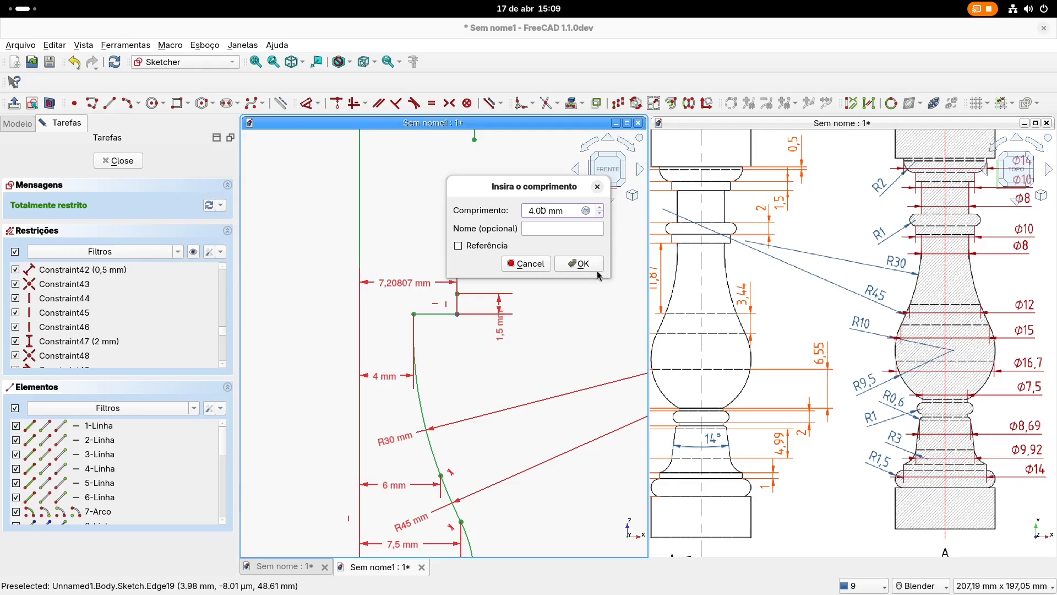
{"action": "left_click", "coordinate": [583, 264]}
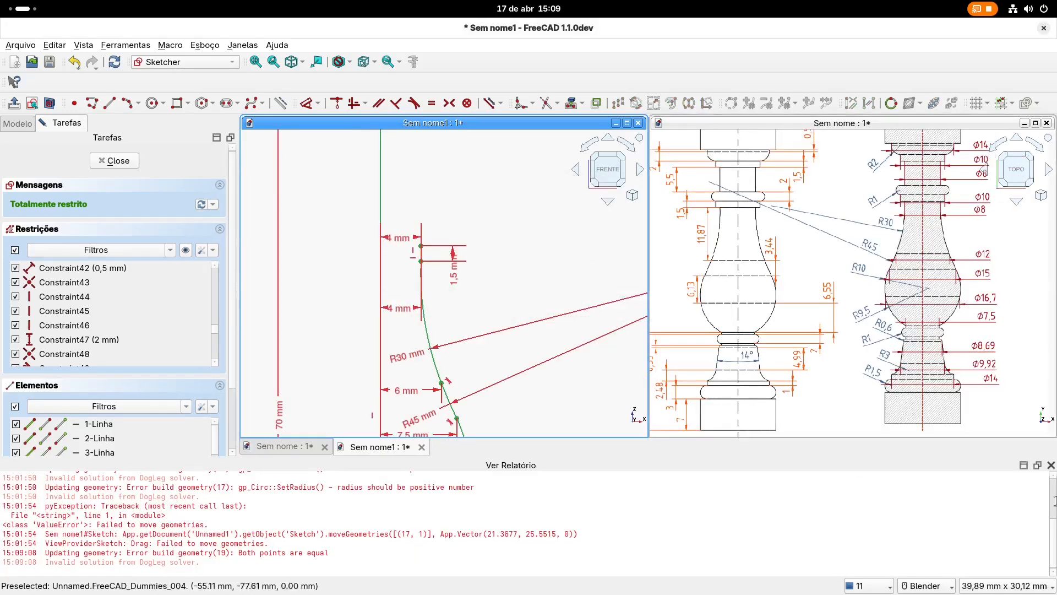
{"action": "left_click", "coordinate": [1052, 465]}
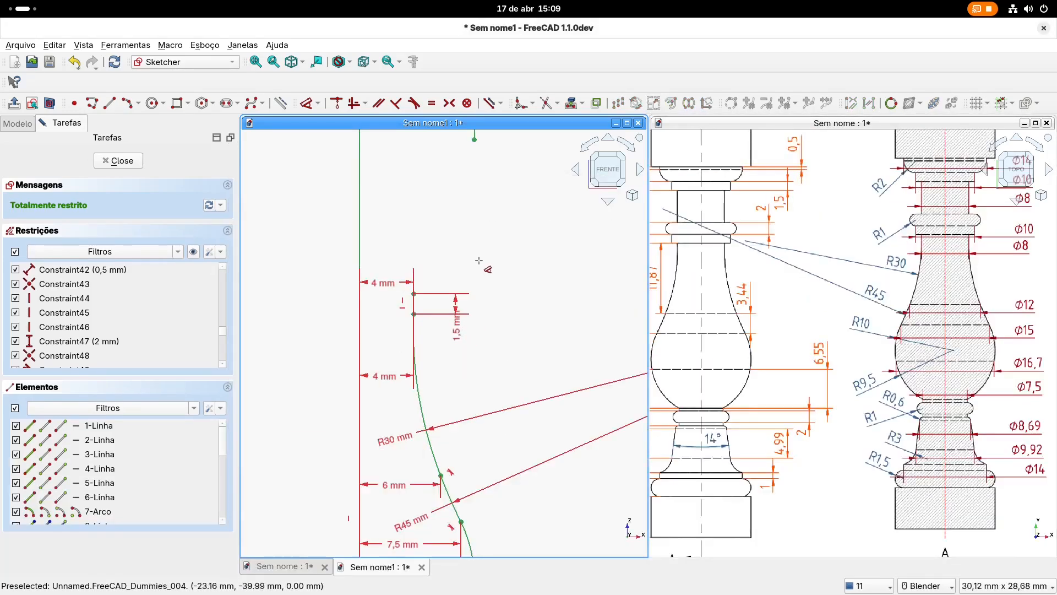
{"action": "mouse_move", "coordinate": [483, 329]}
{"action": "middle_mouse_down", "text": "shift"}
{"action": "mouse_move", "coordinate": [481, 238]}
{"action": "mouse_move", "coordinate": [476, 307]}
{"action": "middle_mouse_up", "text": "shift"}
{"action": "left_click_drag", "start_coordinate": [366, 266], "coordinate": [377, 309]}
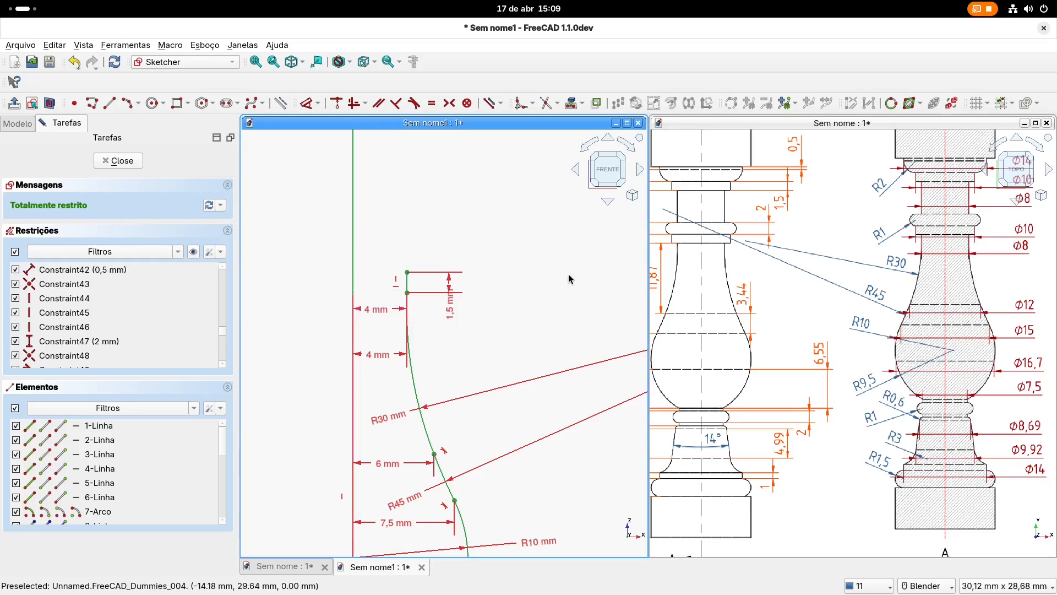
Step: Delete the 4 mm dimension of the short vertical line and move the arc end's 4 mm dimension up near the arc's upper end
{"action": "middle_click_drag", "start_coordinate": [432, 238], "coordinate": [448, 292], "text": "shift"}
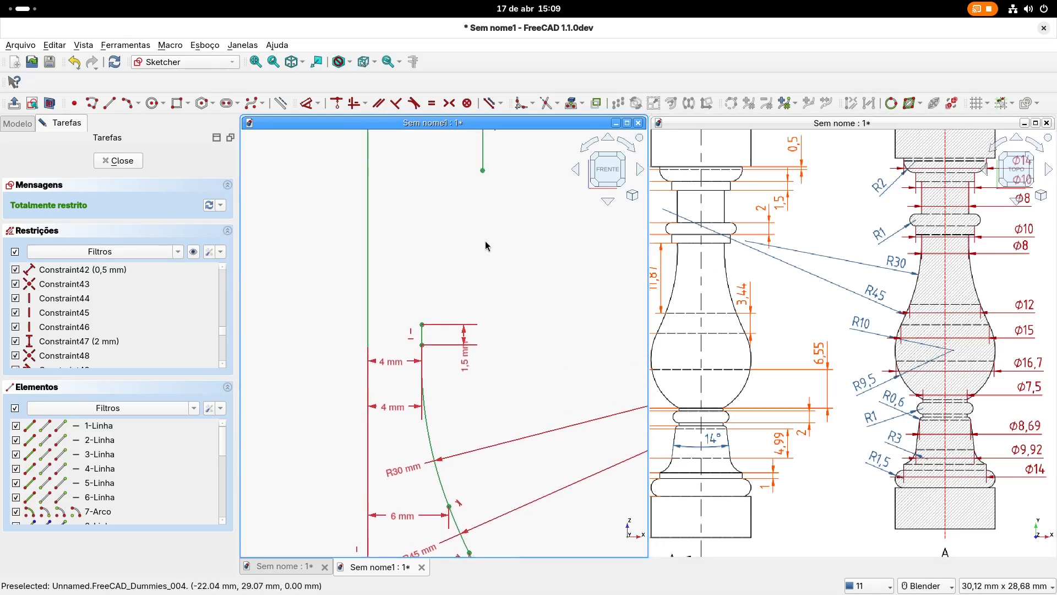
{"action": "middle_click_drag", "start_coordinate": [485, 246], "coordinate": [481, 266], "text": "shift"}
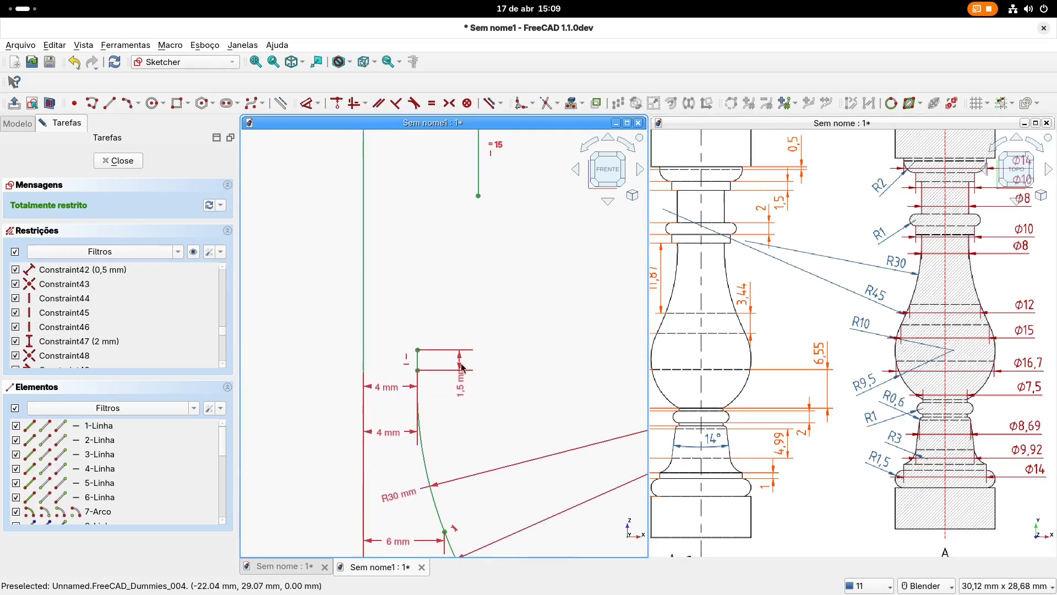
{"action": "left_click_drag", "start_coordinate": [462, 379], "coordinate": [457, 410]}
{"action": "left_click_drag", "start_coordinate": [385, 391], "coordinate": [394, 332]}
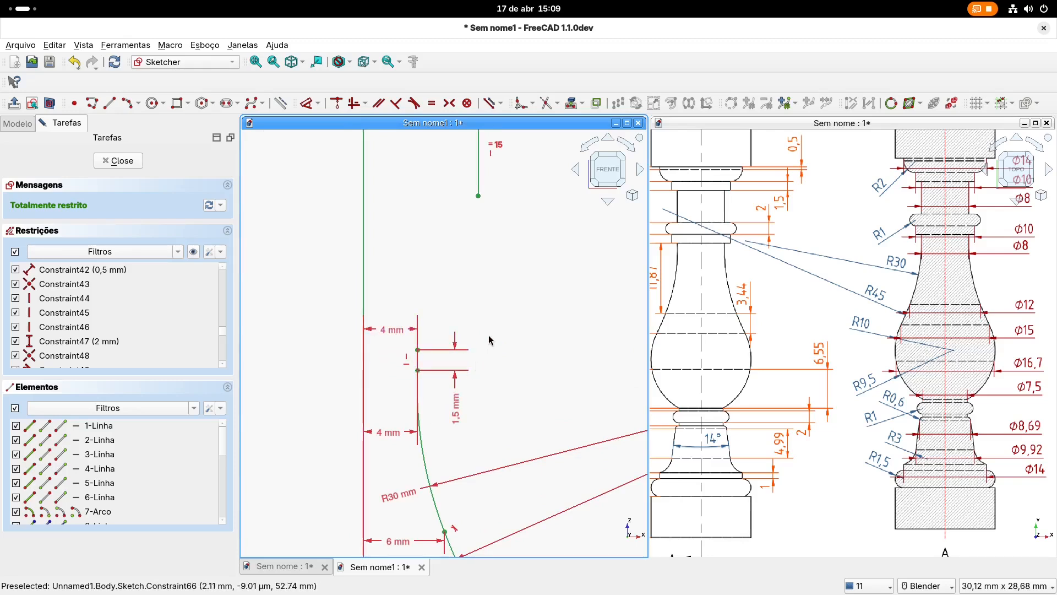
{"action": "left_click", "coordinate": [393, 332]}
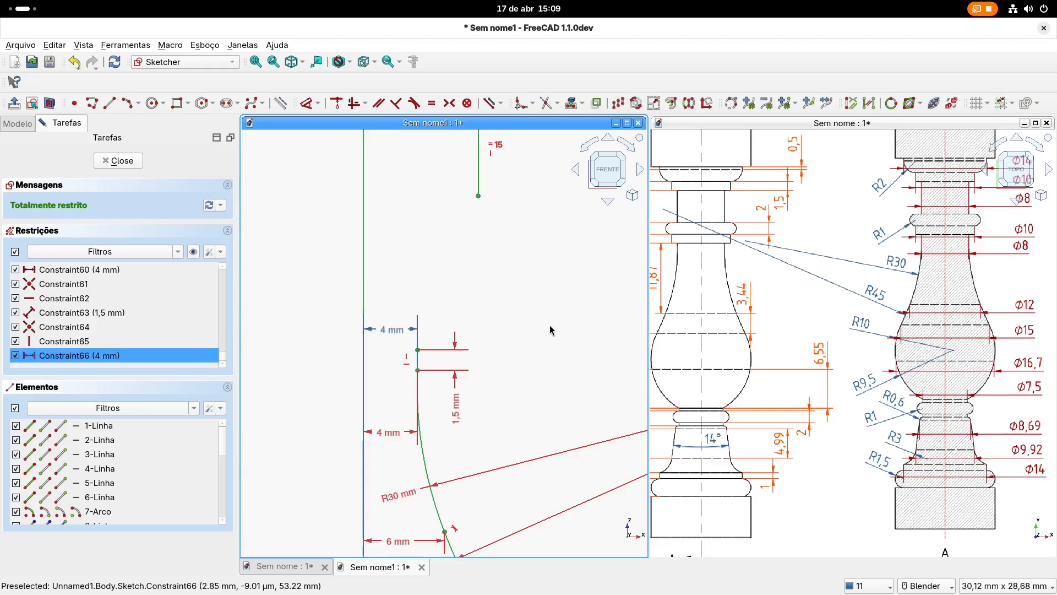
{"action": "key", "text": "Delete"}
{"action": "left_click_drag", "start_coordinate": [388, 435], "coordinate": [385, 394]}
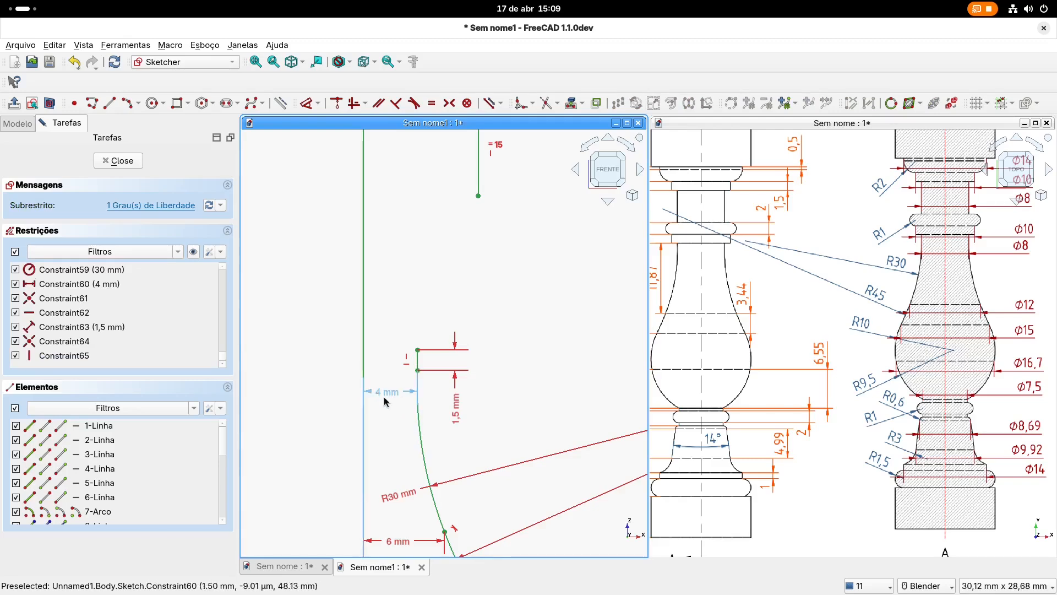
Step: Delete the 1.5 mm dimension and the short vertical line above the 30 mm arc's upper end
{"action": "middle_click_drag", "start_coordinate": [514, 309], "coordinate": [514, 326], "text": "shift"}
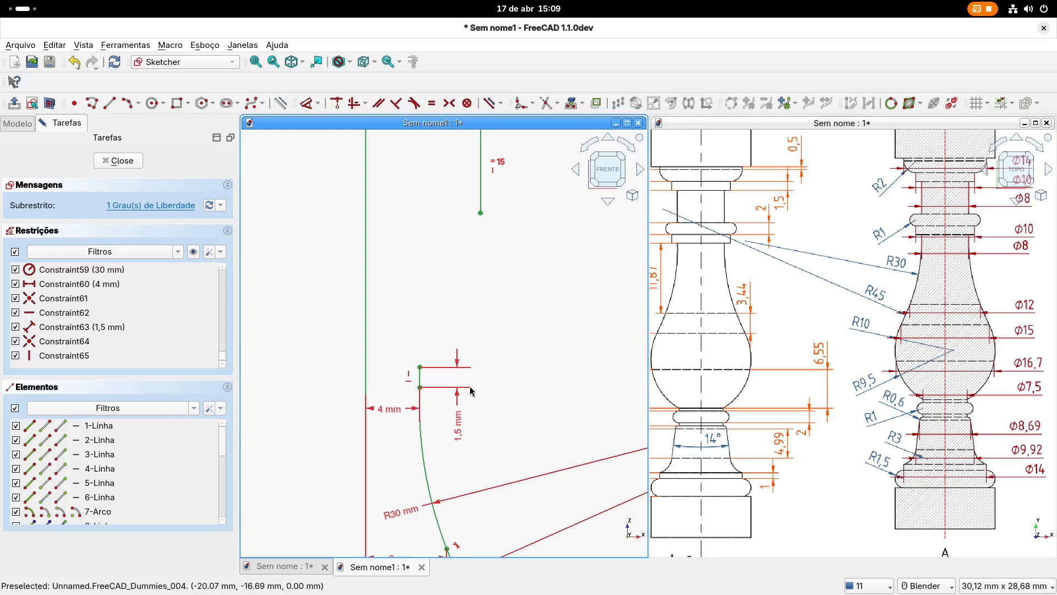
{"action": "left_click", "coordinate": [458, 425]}
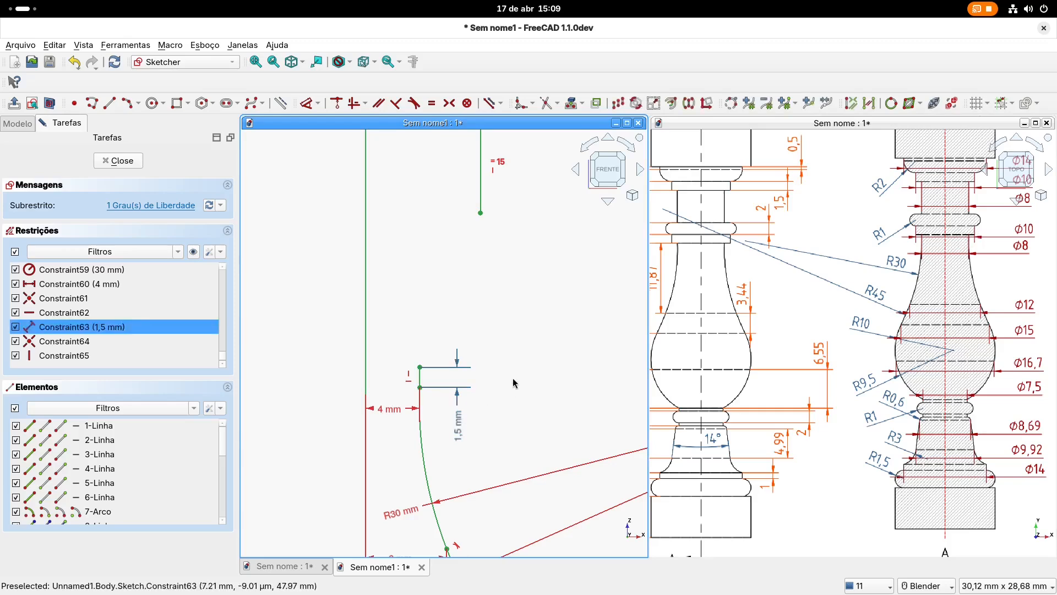
{"action": "key", "text": "Delete"}
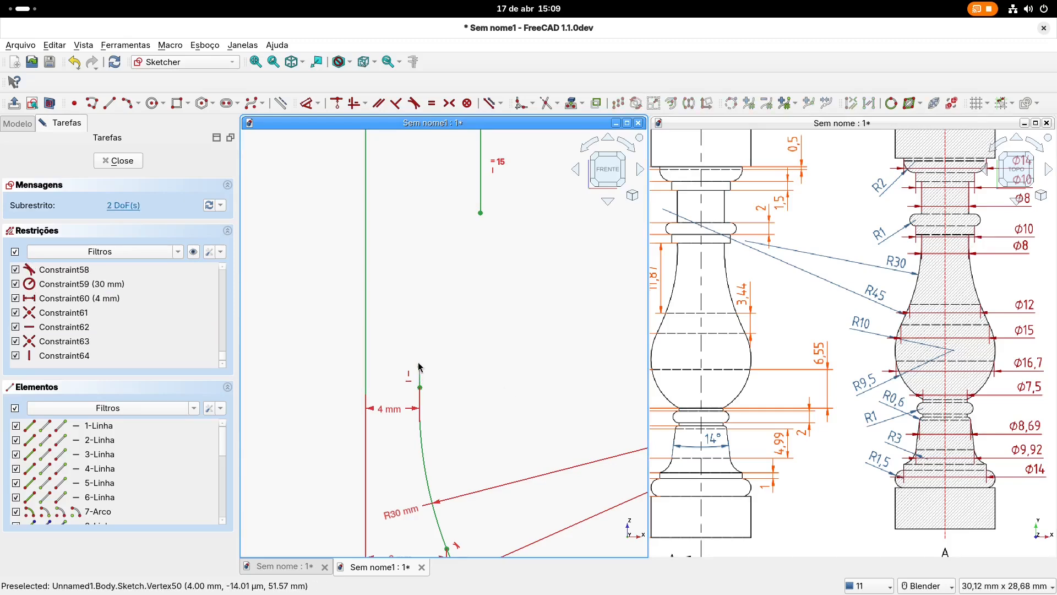
{"action": "left_click", "coordinate": [420, 376]}
{"action": "key", "text": "Delete"}
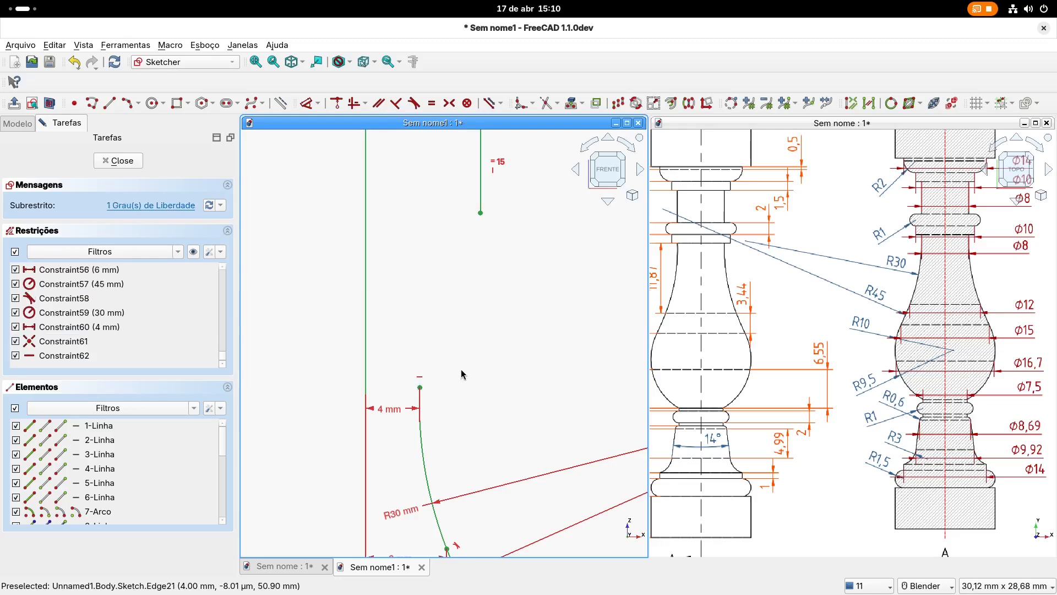
Step: Draw a horizontal line about 2.6 mm long outward from the 30 mm arc's upper end and close the report view
{"action": "left_click", "coordinate": [109, 103]}
{"action": "left_click", "coordinate": [419, 386]}
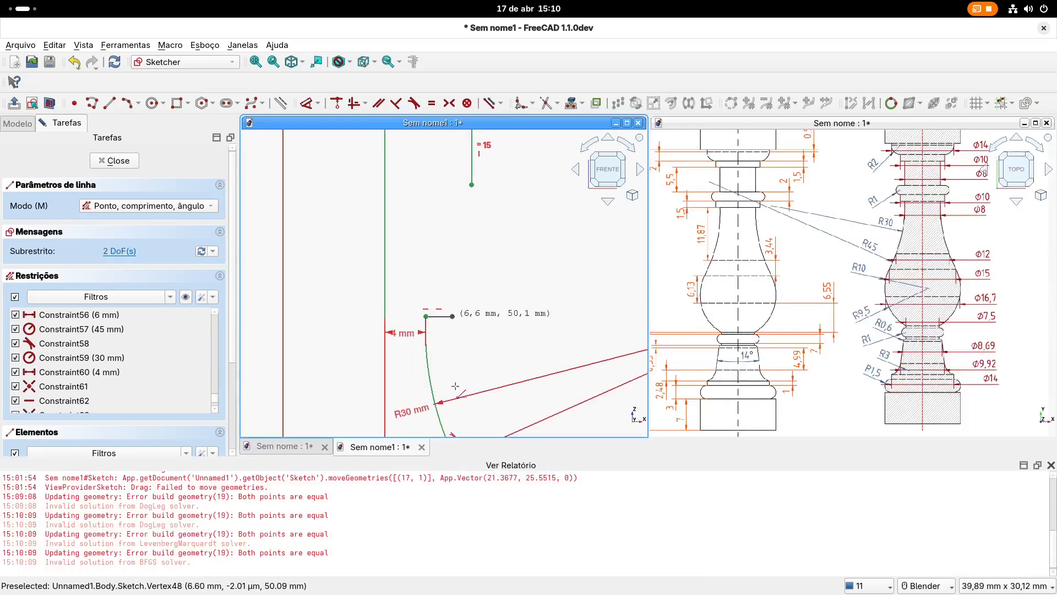
{"action": "left_click", "coordinate": [1051, 465]}
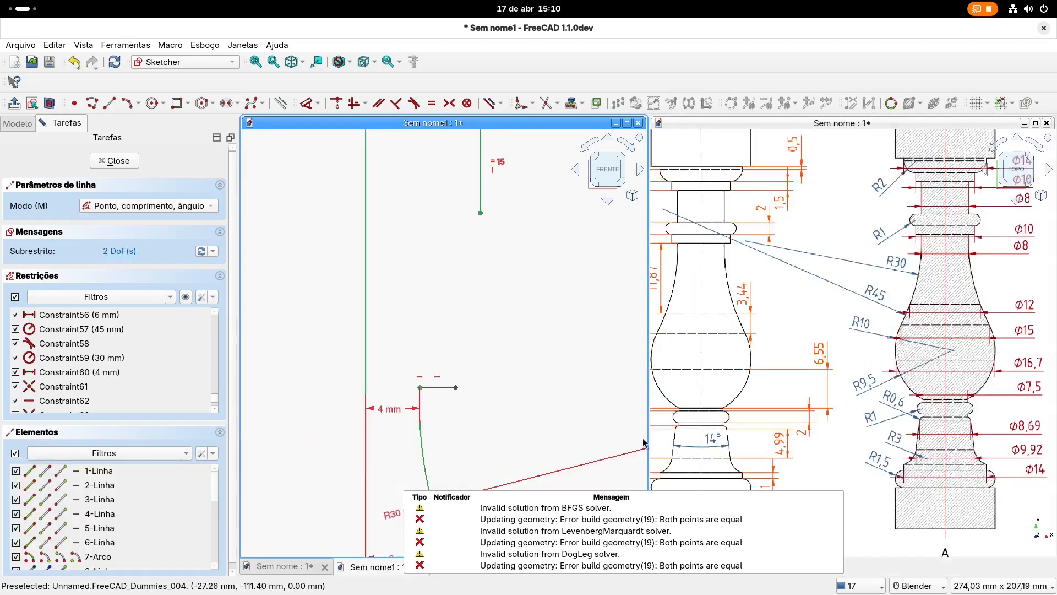
{"action": "key", "text": "Escape"}
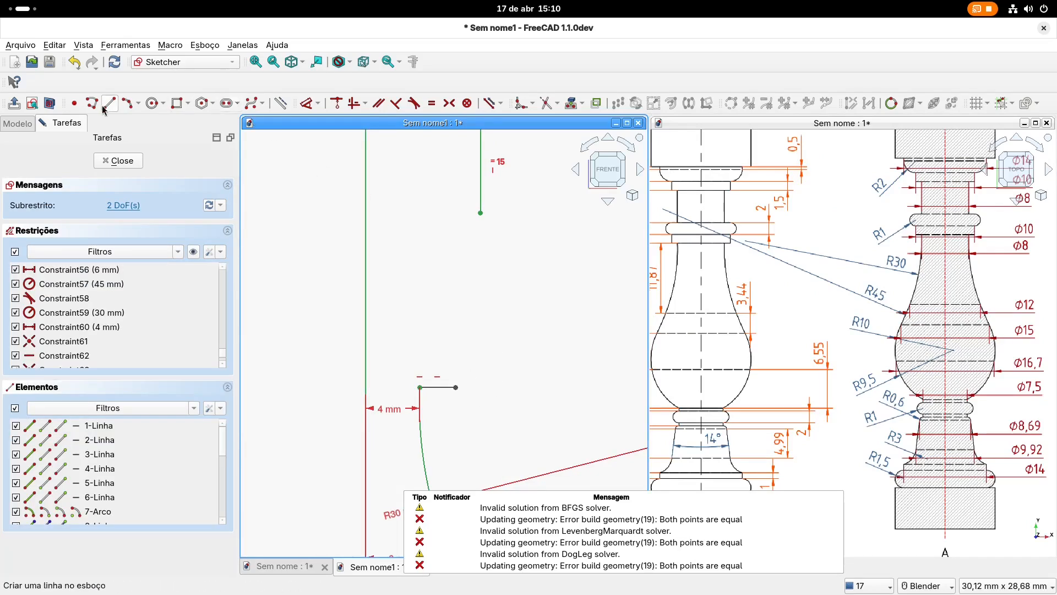
Step: Constrain the horizontal line's outer end 5 mm from the vertical axis and stack the 5 and 4 mm dimensions below the line
{"action": "left_click", "coordinate": [307, 103]}
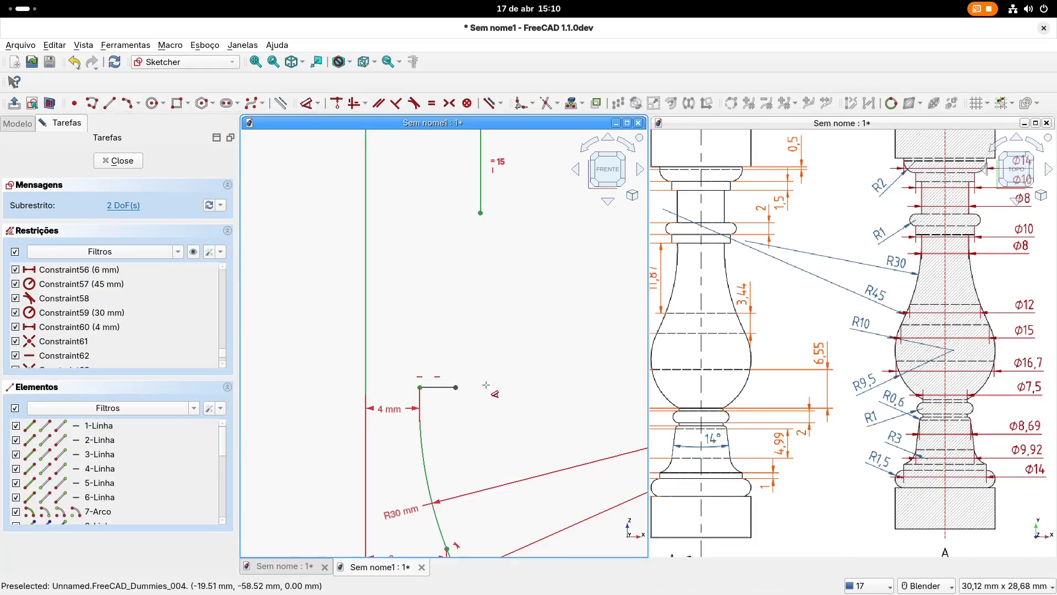
{"action": "left_click", "coordinate": [456, 388]}
{"action": "key", "text": "d"}
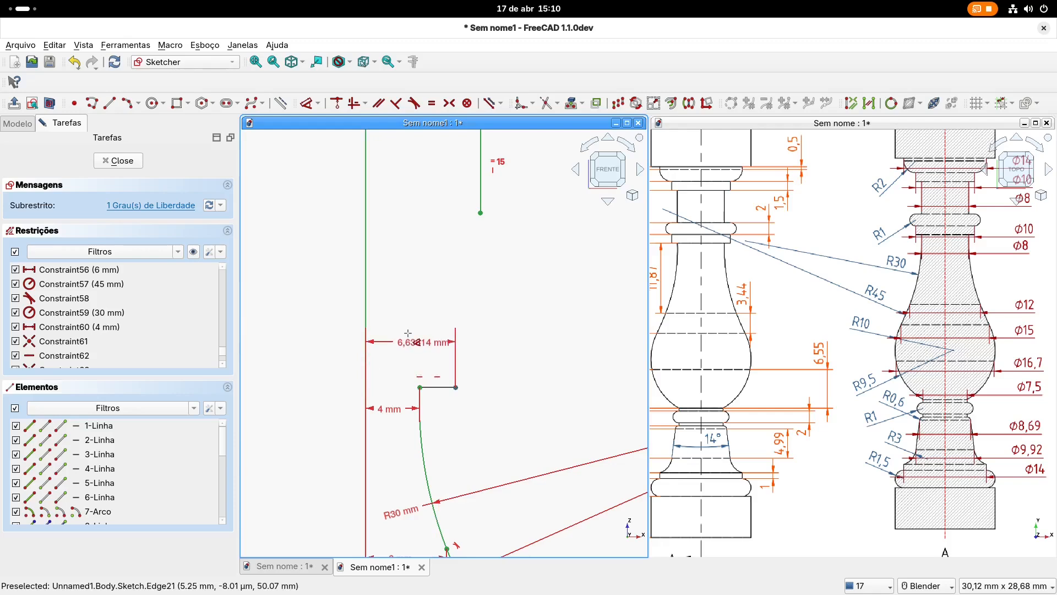
{"action": "left_click", "coordinate": [409, 334]}
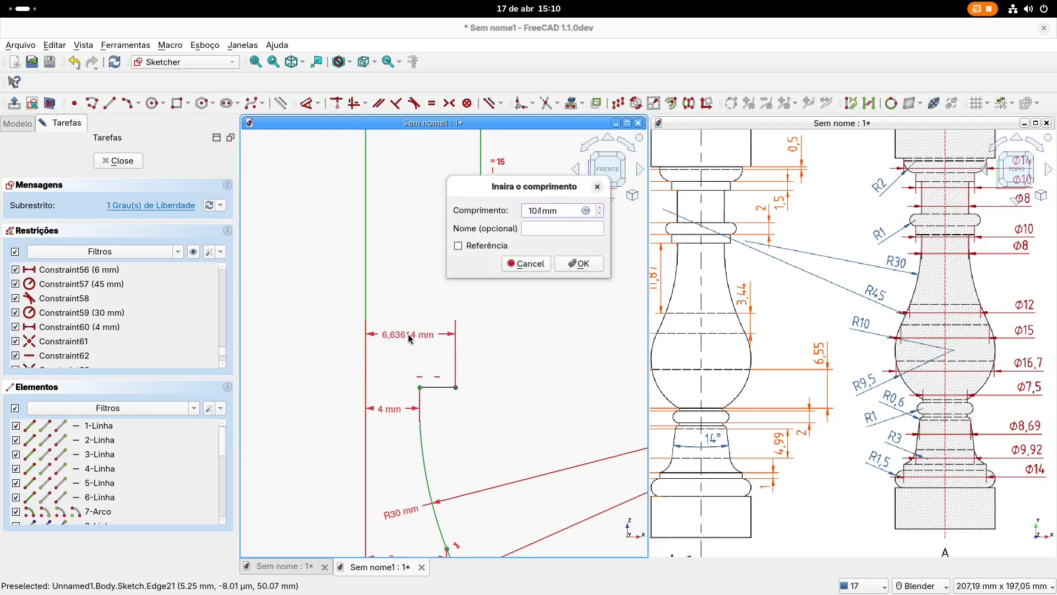
{"action": "type", "text": "5.00"}
{"action": "left_click", "coordinate": [583, 262]}
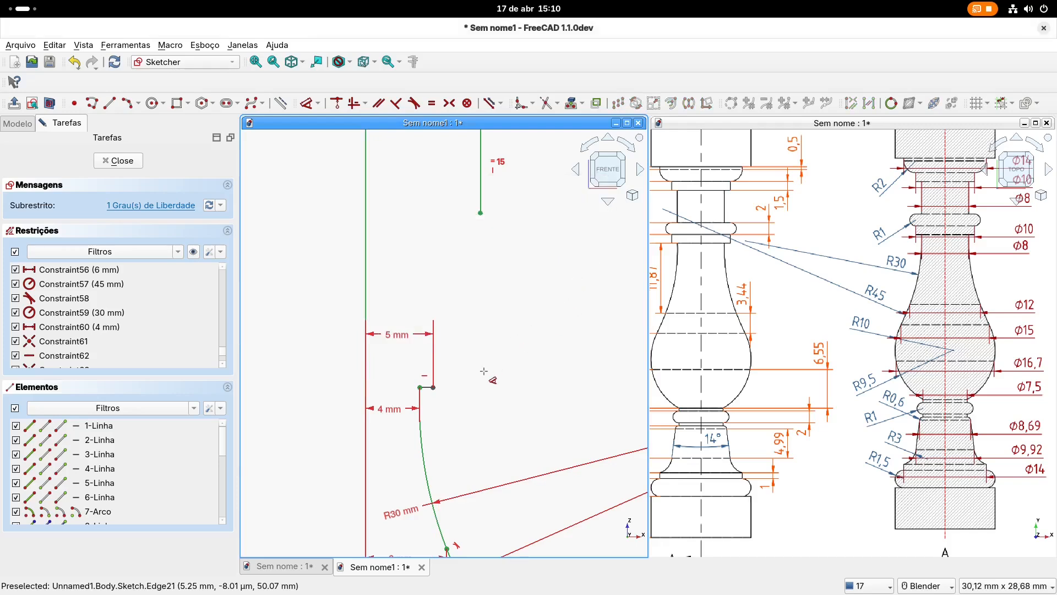
{"action": "key", "text": "Escape"}
{"action": "left_click_drag", "start_coordinate": [399, 353], "coordinate": [394, 467]}
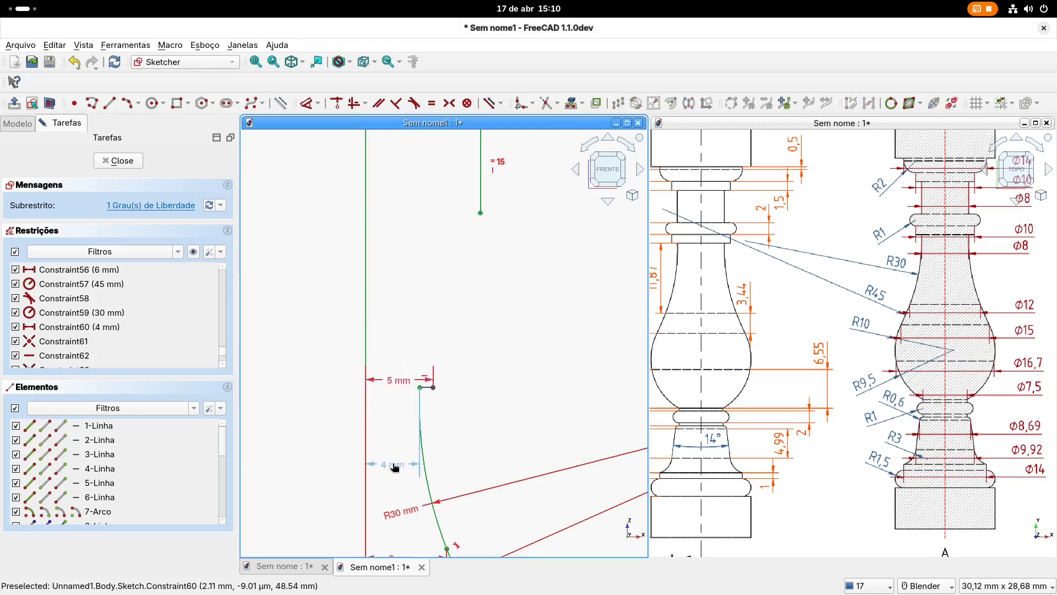
{"action": "left_click_drag", "start_coordinate": [402, 379], "coordinate": [397, 409]}
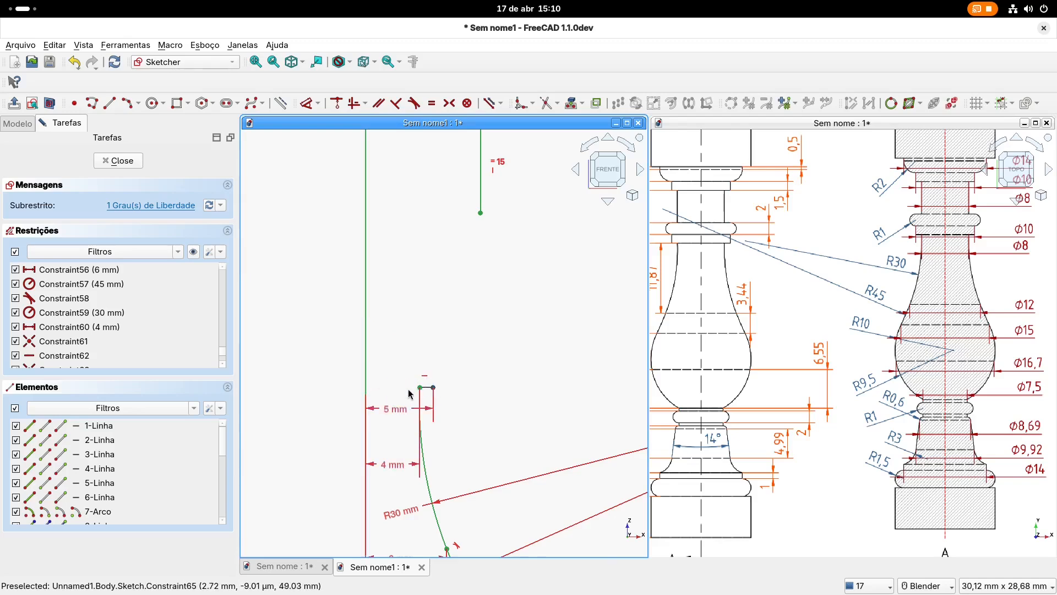
Step: Delete the leftover overlapping horizontal line and make the remaining line's inner end coincident with the 30 mm arc's upper end
{"action": "scroll", "coordinate": [408, 393], "scroll_direction": "up", "scroll_amount": 2}
{"action": "scroll", "coordinate": [432, 271], "scroll_direction": "up", "scroll_amount": 2}
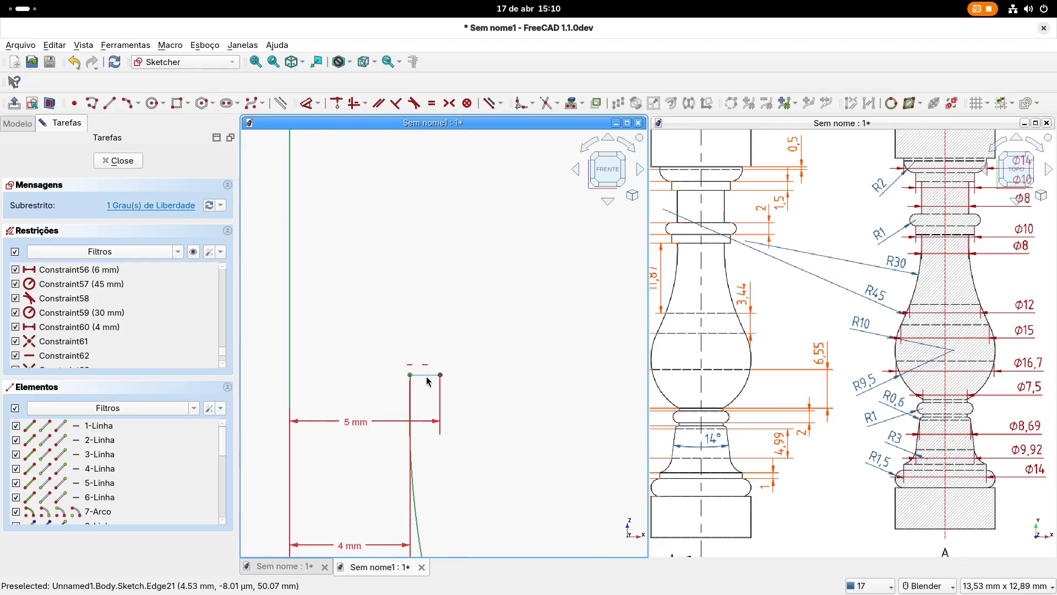
{"action": "scroll", "coordinate": [431, 385], "scroll_direction": "up", "scroll_amount": 5}
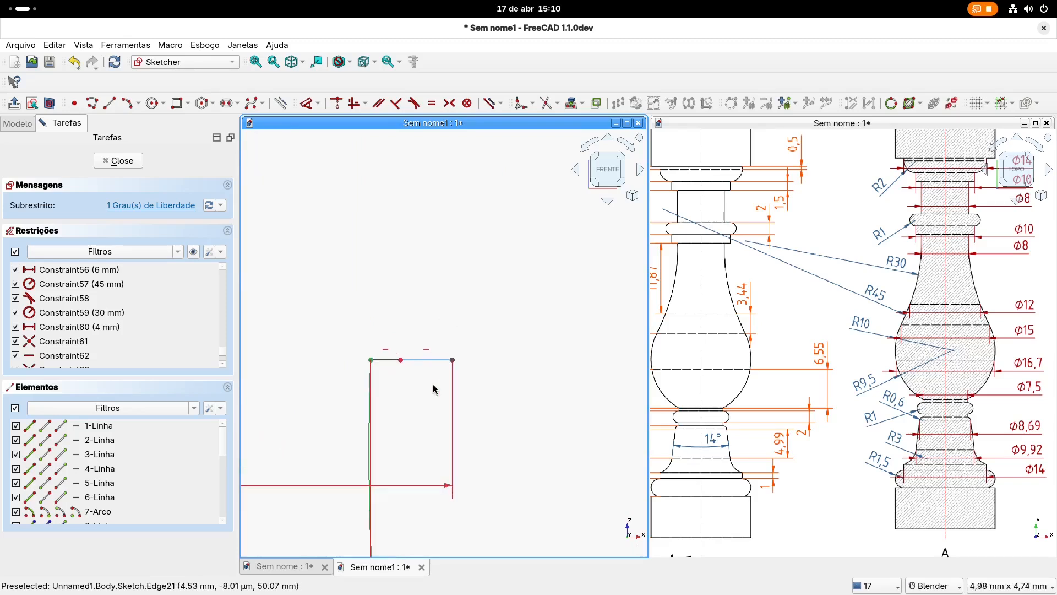
{"action": "left_click_drag", "start_coordinate": [400, 362], "coordinate": [523, 367]}
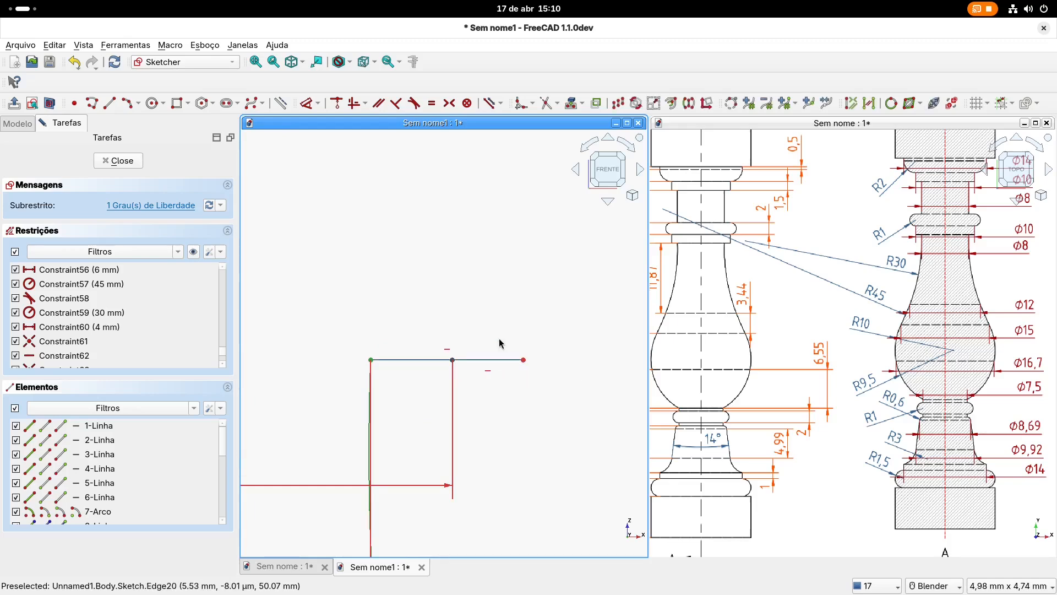
{"action": "key", "text": "Delete"}
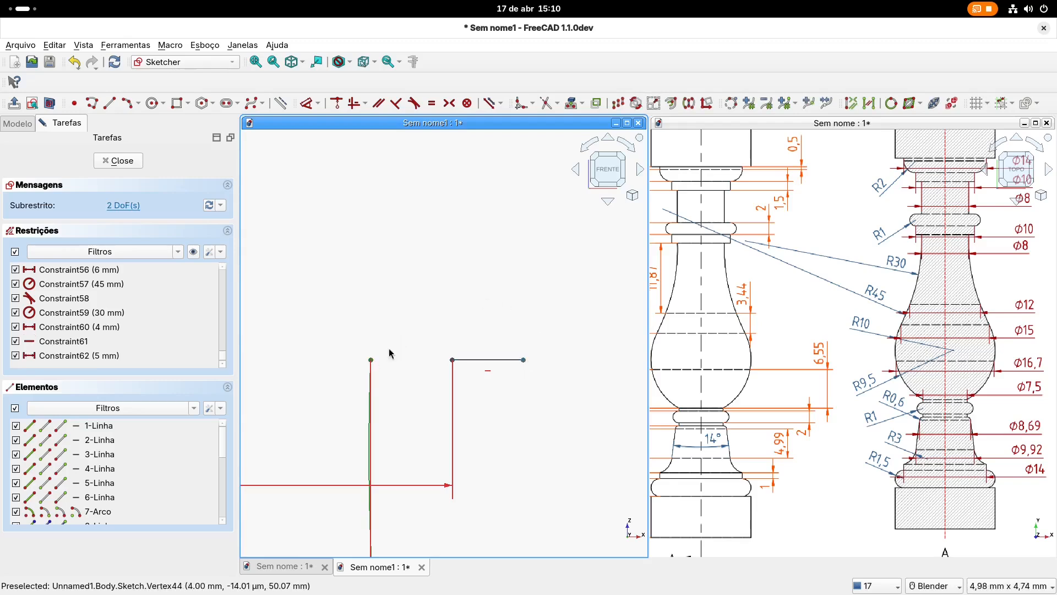
{"action": "left_click", "coordinate": [337, 103]}
{"action": "scroll", "coordinate": [424, 399], "scroll_direction": "down", "scroll_amount": 4}
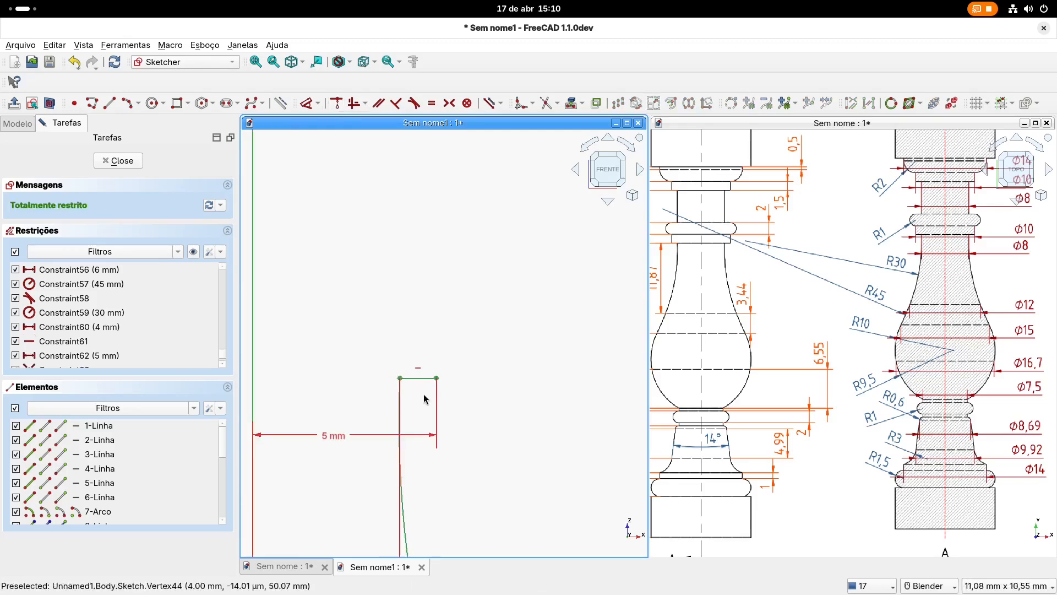
Step: Draw a vertical line about 1.7 mm long upward from the horizontal line's outer end
{"action": "mouse_move", "coordinate": [418, 347]}
{"action": "middle_mouse_down", "text": "shift"}
{"action": "mouse_move", "coordinate": [465, 340]}
{"action": "mouse_move", "coordinate": [454, 339]}
{"action": "mouse_move", "coordinate": [482, 354]}
{"action": "middle_mouse_up", "text": "shift"}
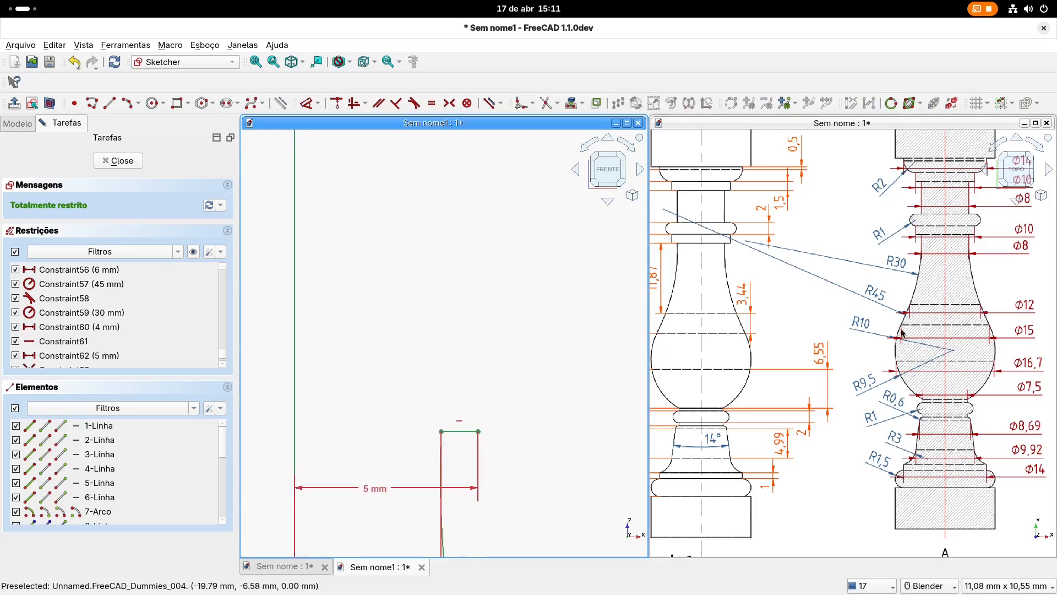
{"action": "middle_click_drag", "start_coordinate": [729, 245], "coordinate": [768, 242], "text": "shift"}
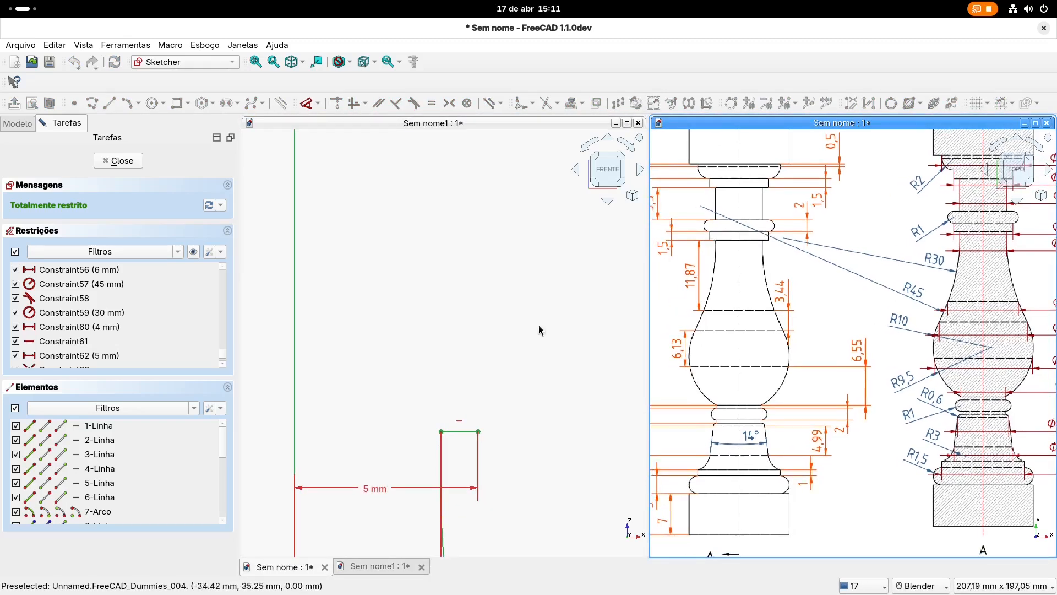
{"action": "middle_click_drag", "start_coordinate": [471, 304], "coordinate": [461, 305], "text": "shift"}
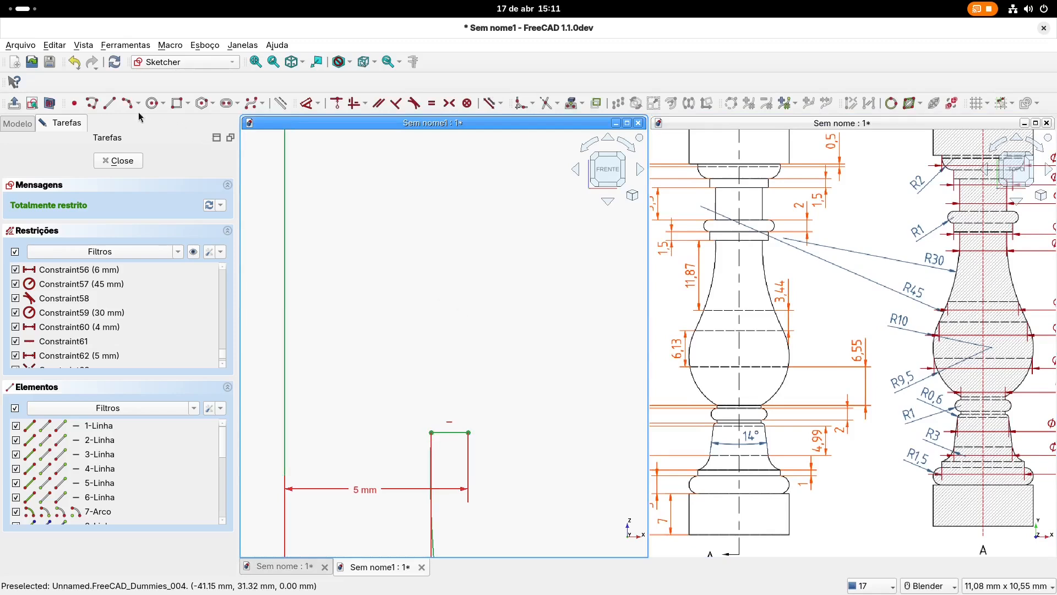
{"action": "left_click", "coordinate": [109, 103]}
{"action": "left_click", "coordinate": [468, 432]}
{"action": "type", "text": "1.71"}
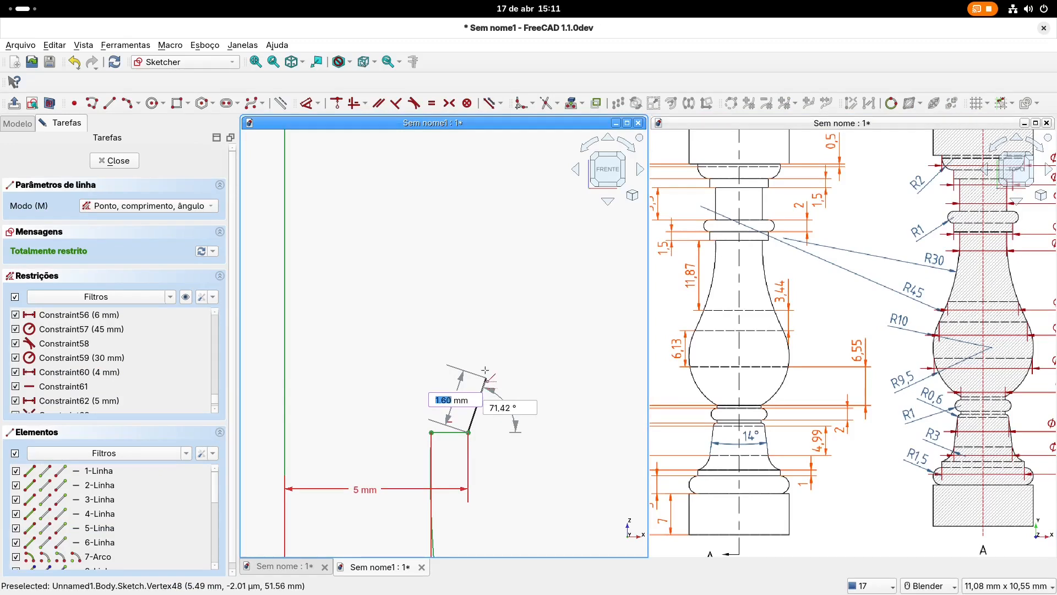
{"action": "left_click", "coordinate": [469, 369]}
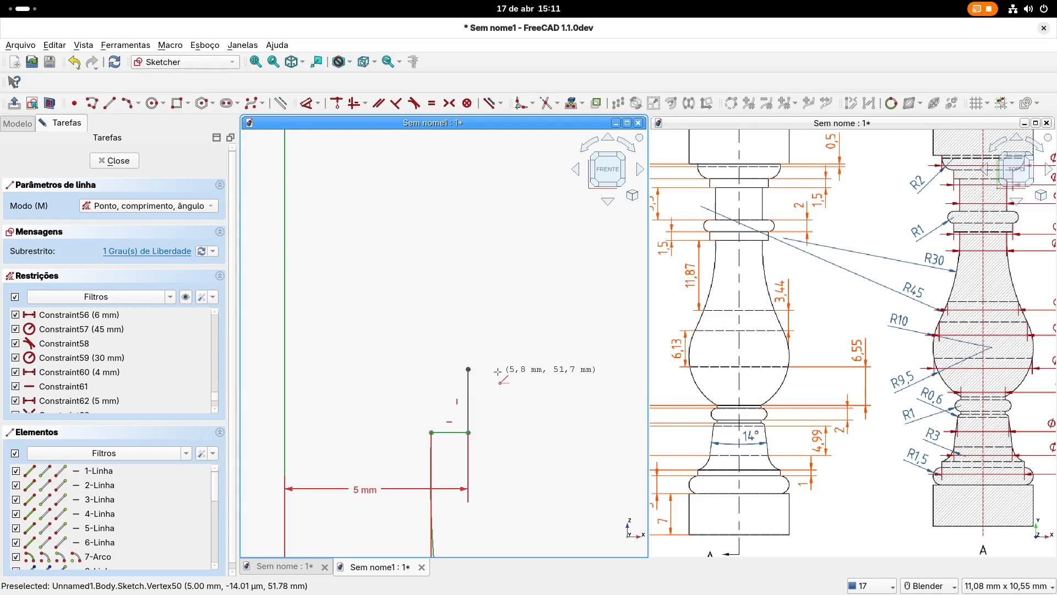
{"action": "key", "text": "Escape"}
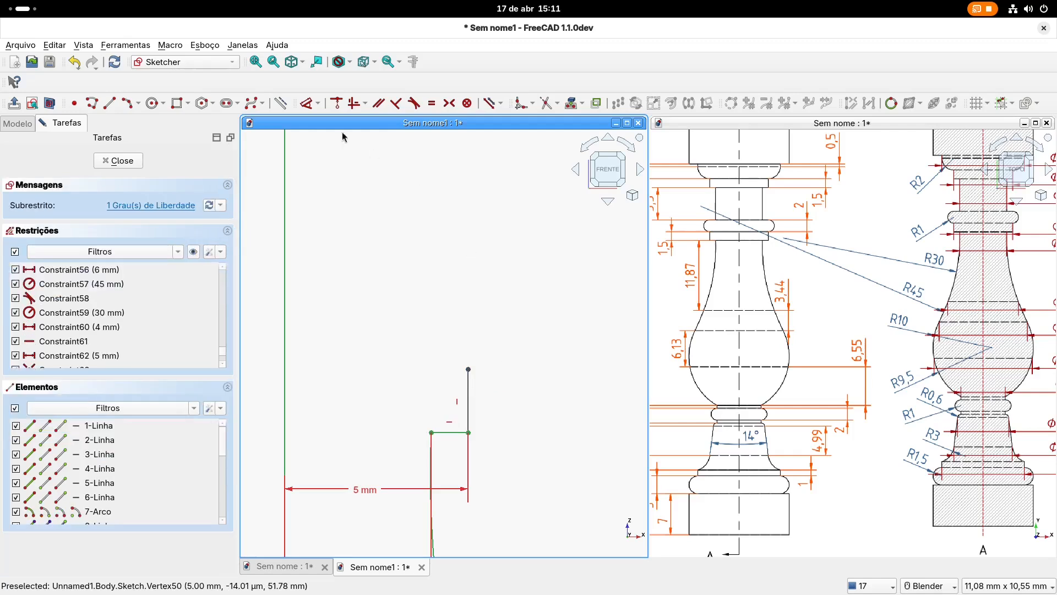
Step: Dimension the vertical line's length as 1.5 mm and place that dimension outside the profile, below the line
{"action": "left_click", "coordinate": [306, 103]}
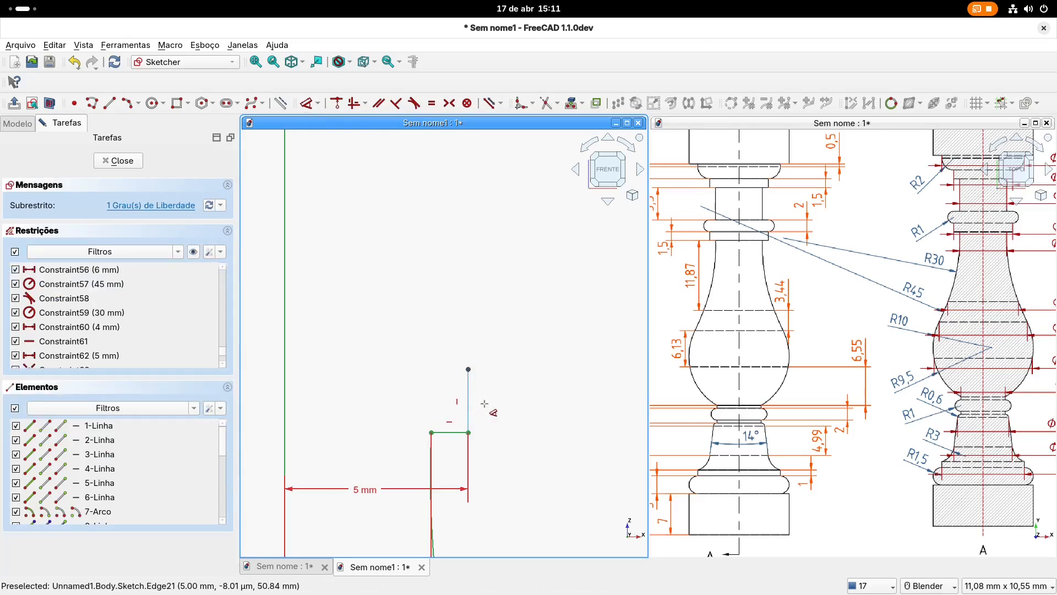
{"action": "left_click", "coordinate": [469, 404]}
{"action": "left_click", "coordinate": [516, 414]}
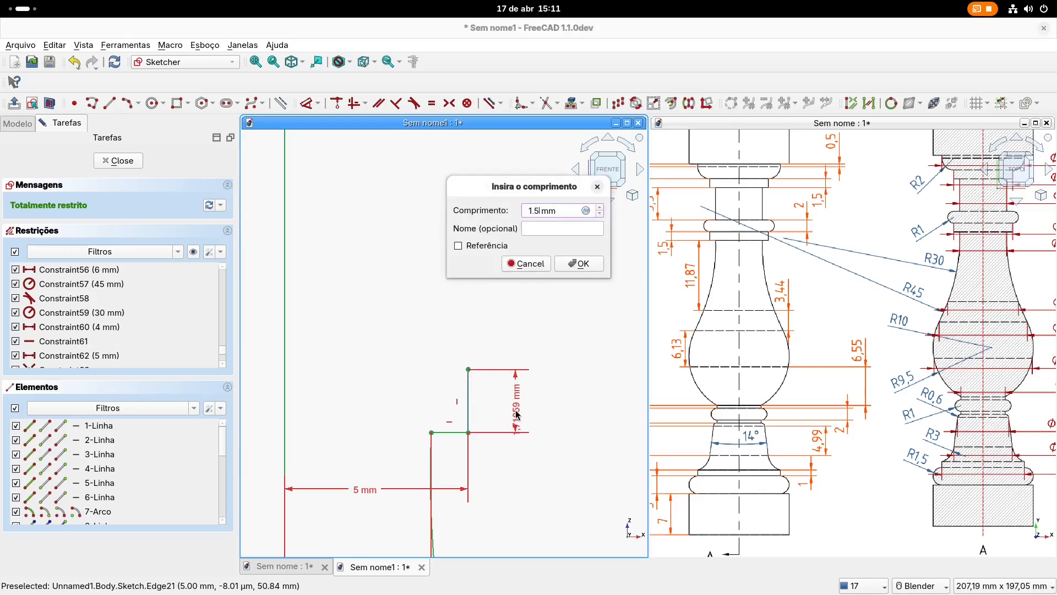
{"action": "key", "text": "Return"}
{"action": "left_click_drag", "start_coordinate": [521, 412], "coordinate": [500, 501]}
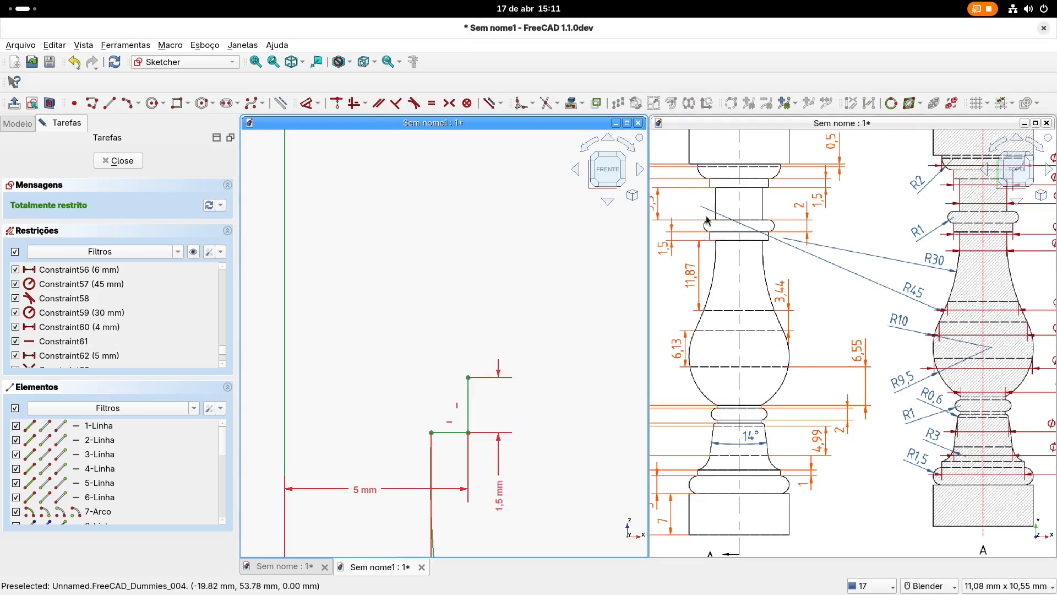
{"action": "middle_click_drag", "start_coordinate": [471, 284], "coordinate": [493, 303], "text": "shift"}
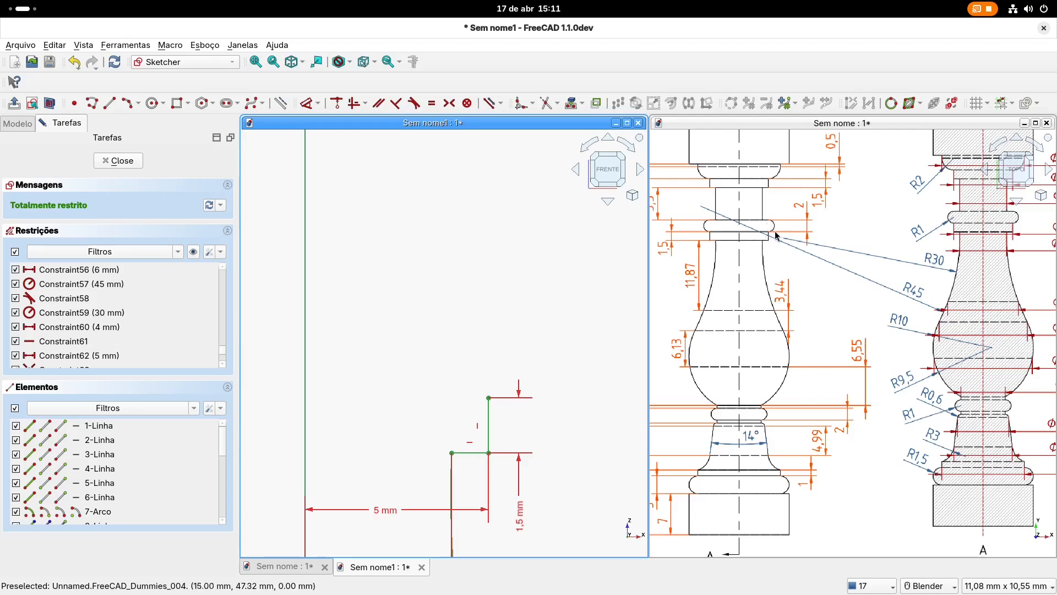
{"action": "mouse_move", "coordinate": [938, 244]}
{"action": "middle_mouse_down", "text": "shift"}
{"action": "mouse_move", "coordinate": [895, 239]}
{"action": "mouse_move", "coordinate": [912, 237]}
{"action": "middle_mouse_up", "text": "shift"}
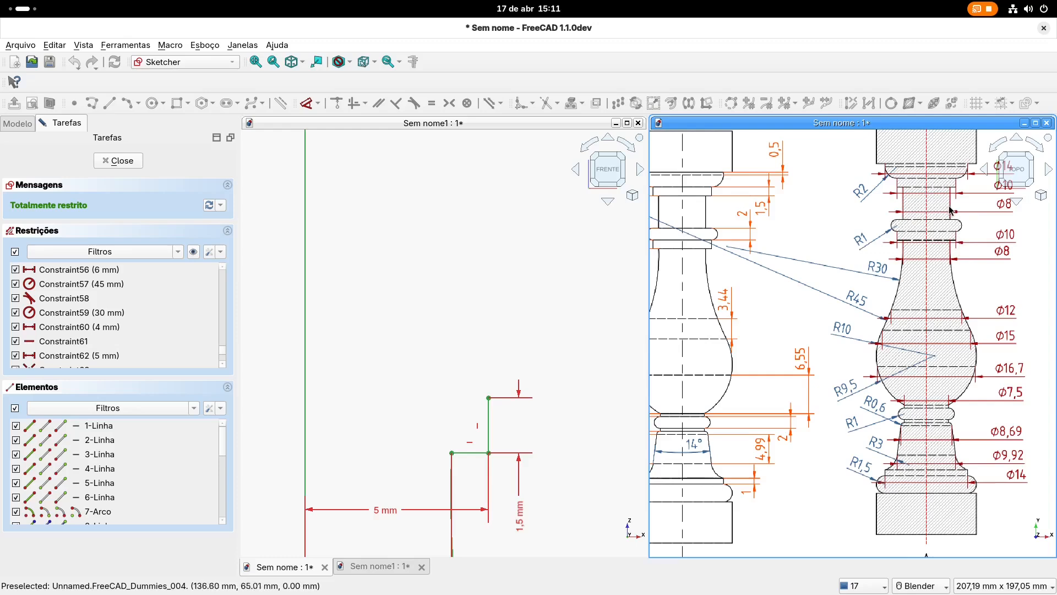
{"action": "middle_click_drag", "start_coordinate": [473, 311], "coordinate": [505, 305], "text": "shift"}
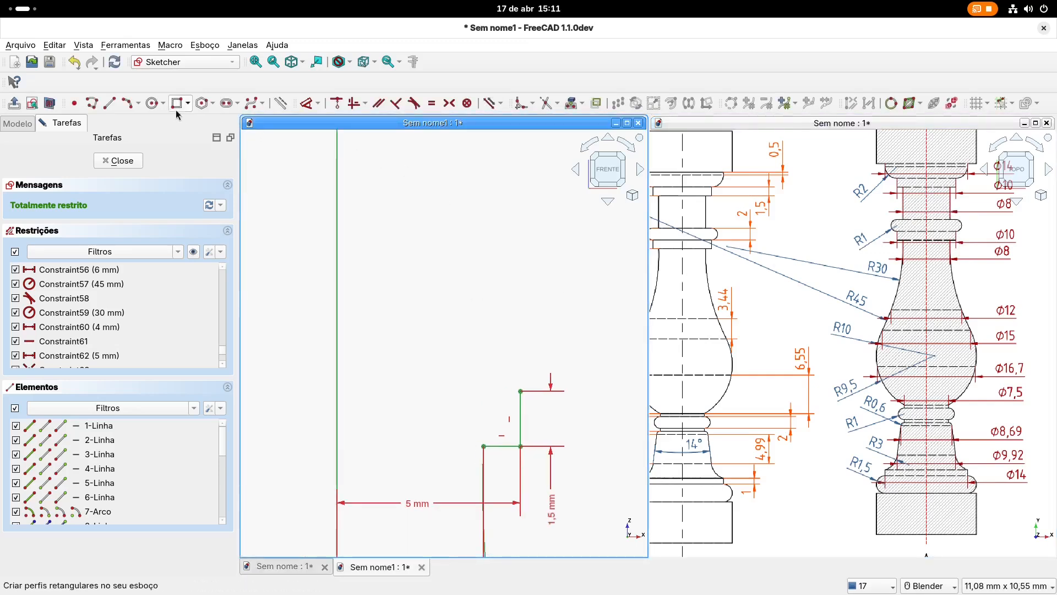
Step: Draw a three-point arc with a radius of about 0.88 mm, bulging outward from the 1.5 mm vertical line's upper end
{"action": "left_click", "coordinate": [128, 103]}
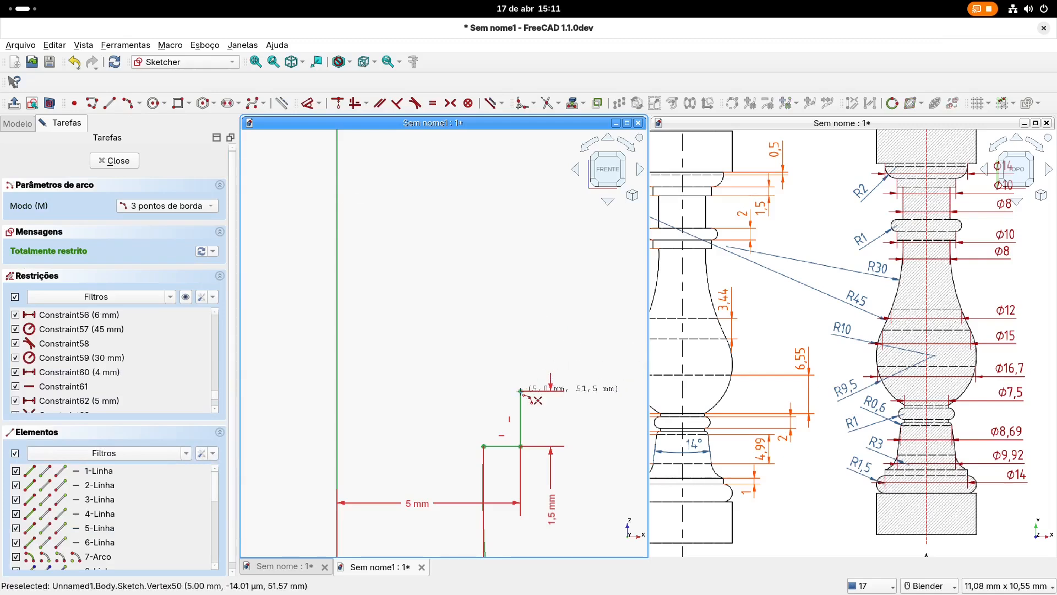
{"action": "left_click", "coordinate": [520, 391]}
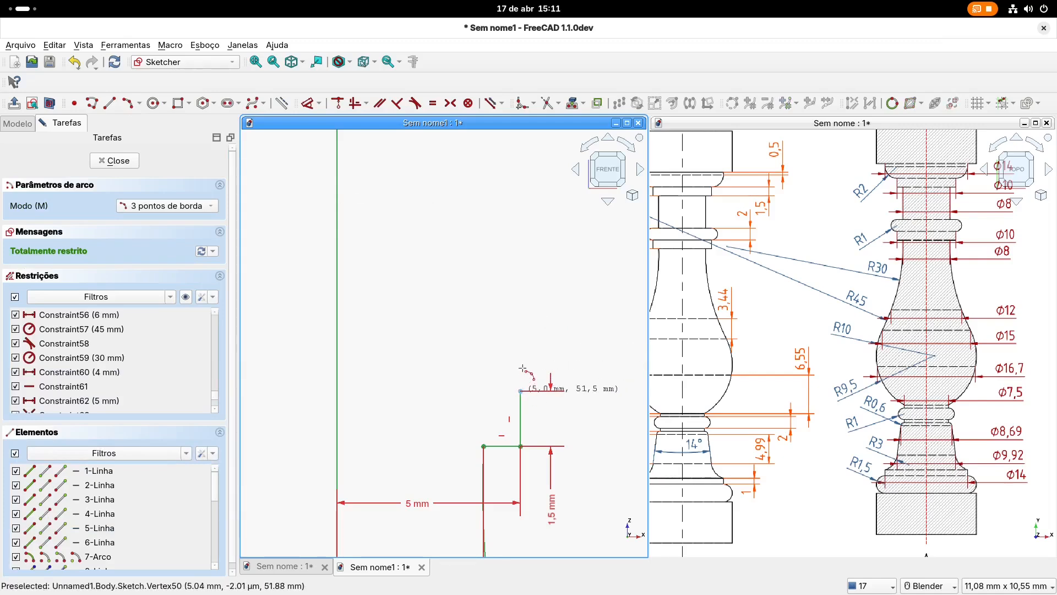
{"action": "left_click", "coordinate": [522, 330]}
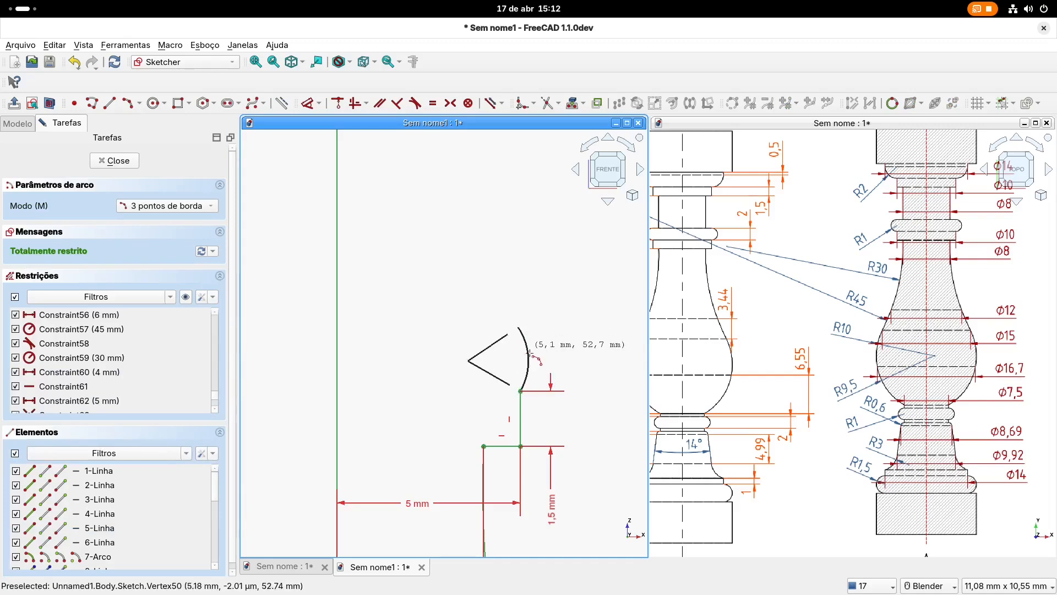
{"action": "left_click", "coordinate": [545, 355]}
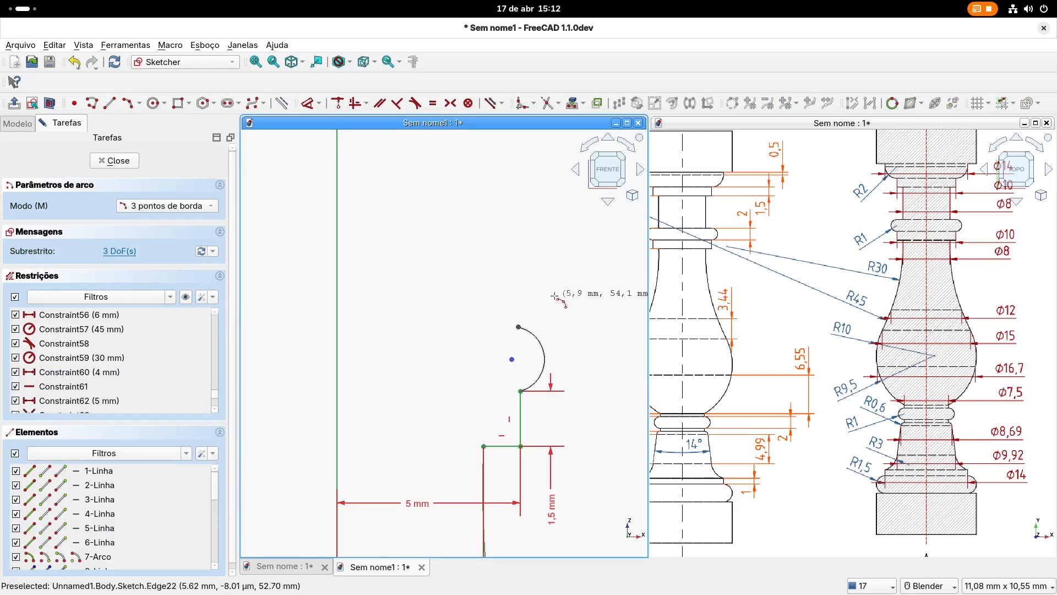
{"action": "right_click", "coordinate": [559, 296]}
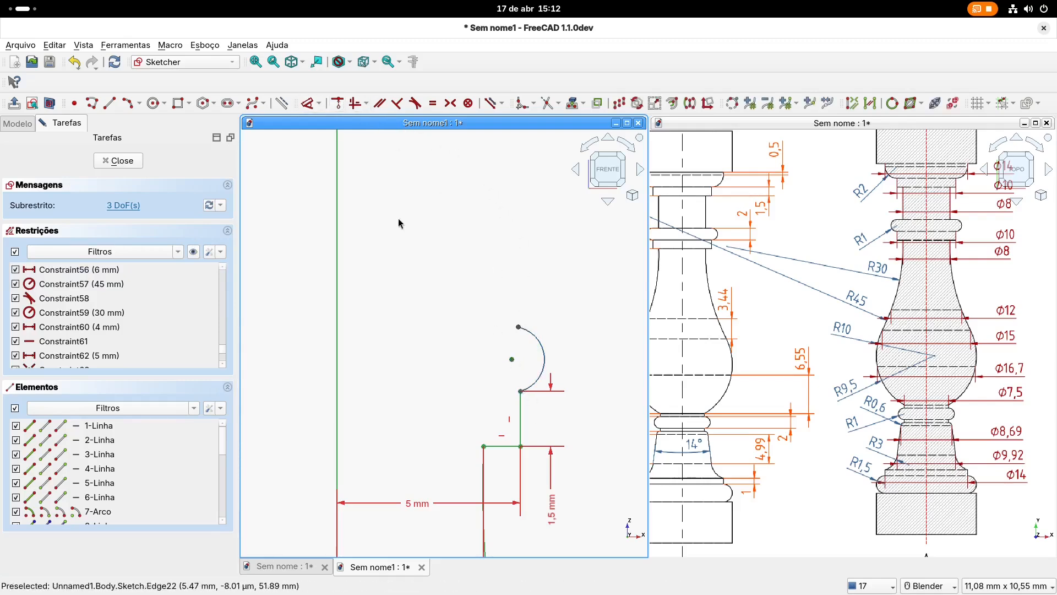
Step: Align both ends of the new arc vertically with its centre and set its radius to 1 mm
{"action": "left_click", "coordinate": [353, 104]}
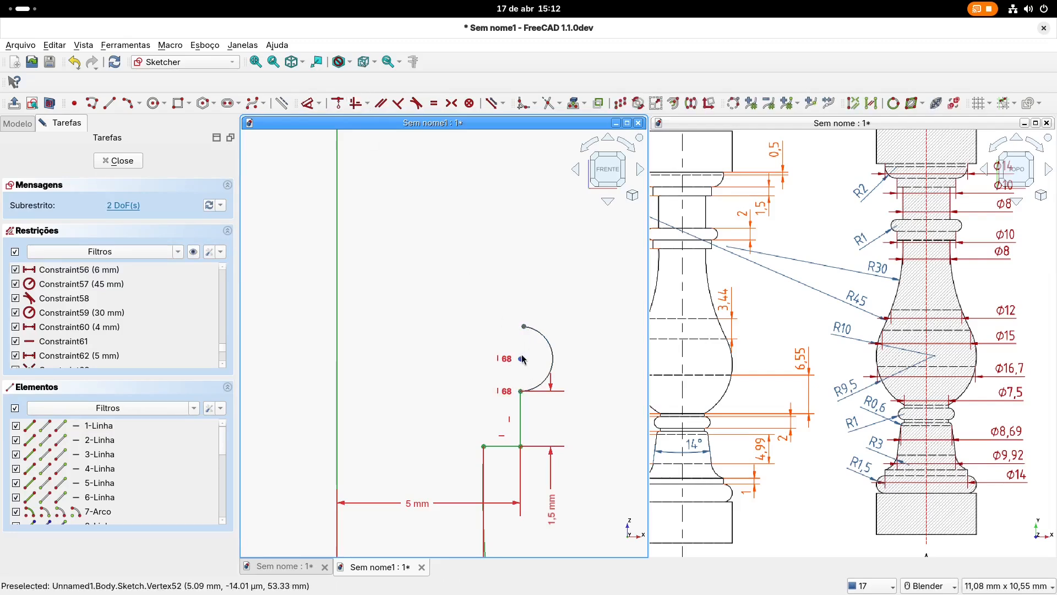
{"action": "left_click", "coordinate": [358, 104]}
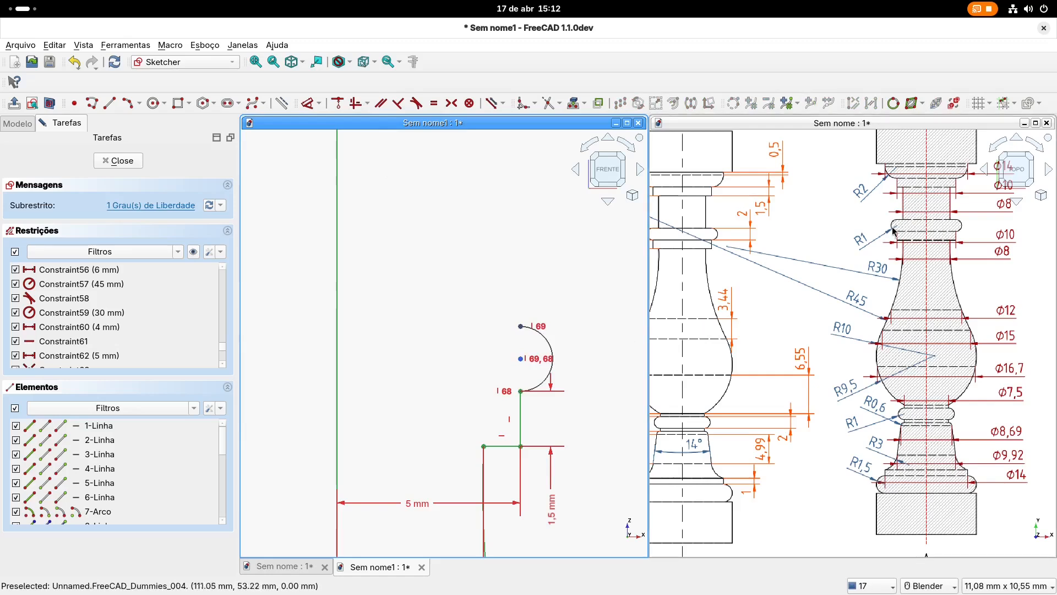
{"action": "left_click", "coordinate": [309, 104]}
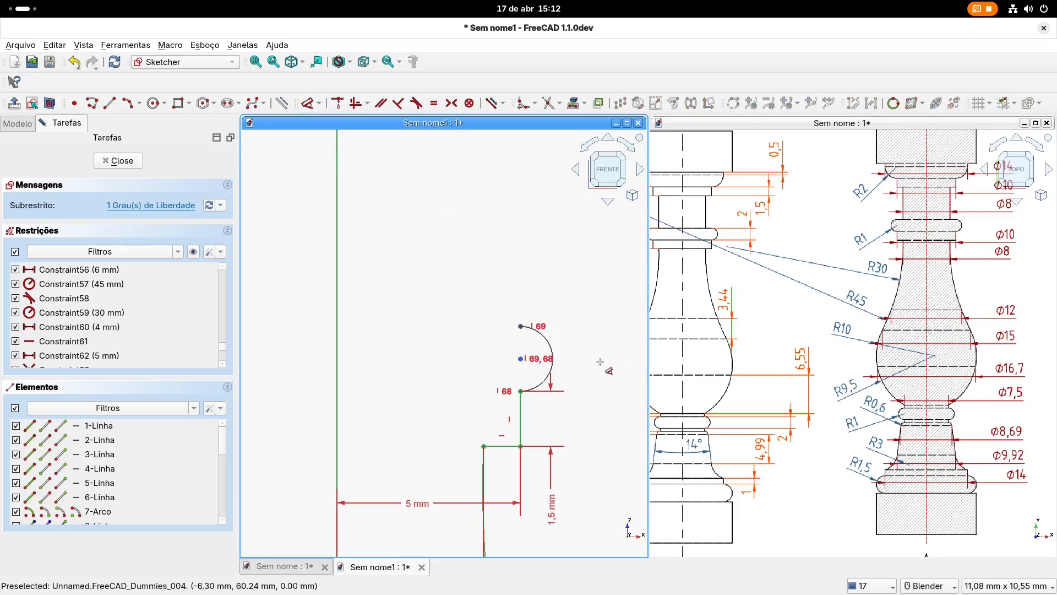
{"action": "left_click", "coordinate": [550, 348]}
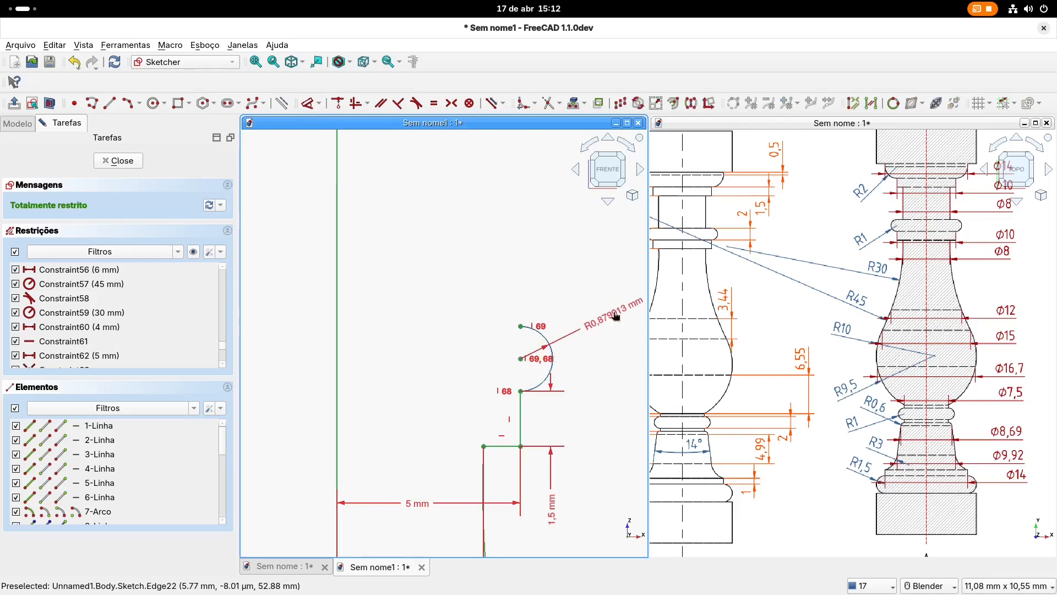
{"action": "left_click", "coordinate": [616, 316]}
{"action": "type", "text": "1"}
{"action": "key", "text": "Return"}
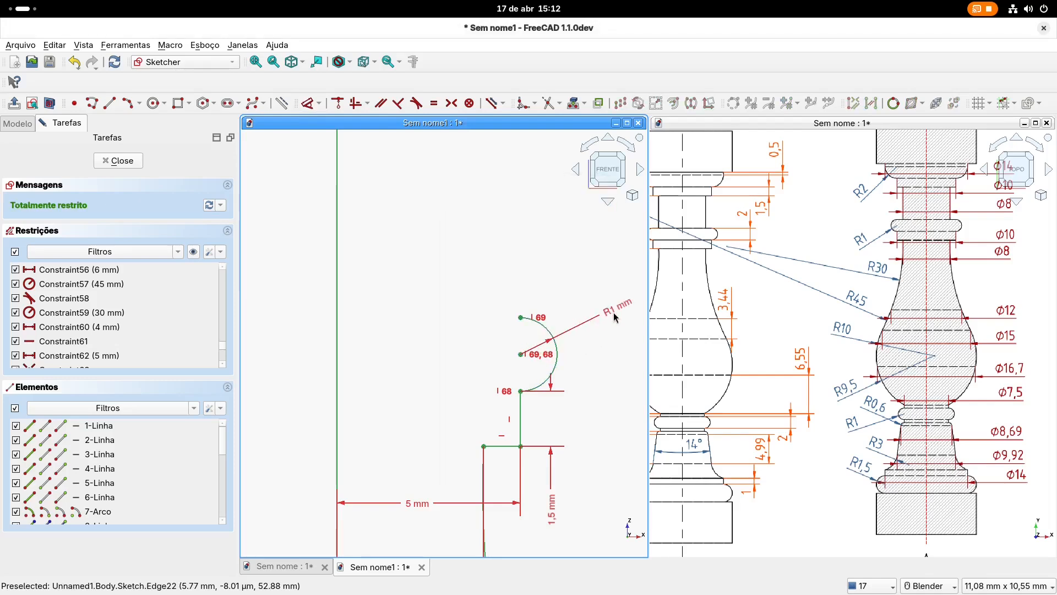
Step: Draw a horizontal line about 1.08 mm long from the 1 mm arc's upper end inward toward the vertical axis
{"action": "scroll", "coordinate": [575, 379], "scroll_direction": "down", "scroll_amount": 1}
{"action": "scroll", "coordinate": [529, 322], "scroll_direction": "down", "scroll_amount": 1}
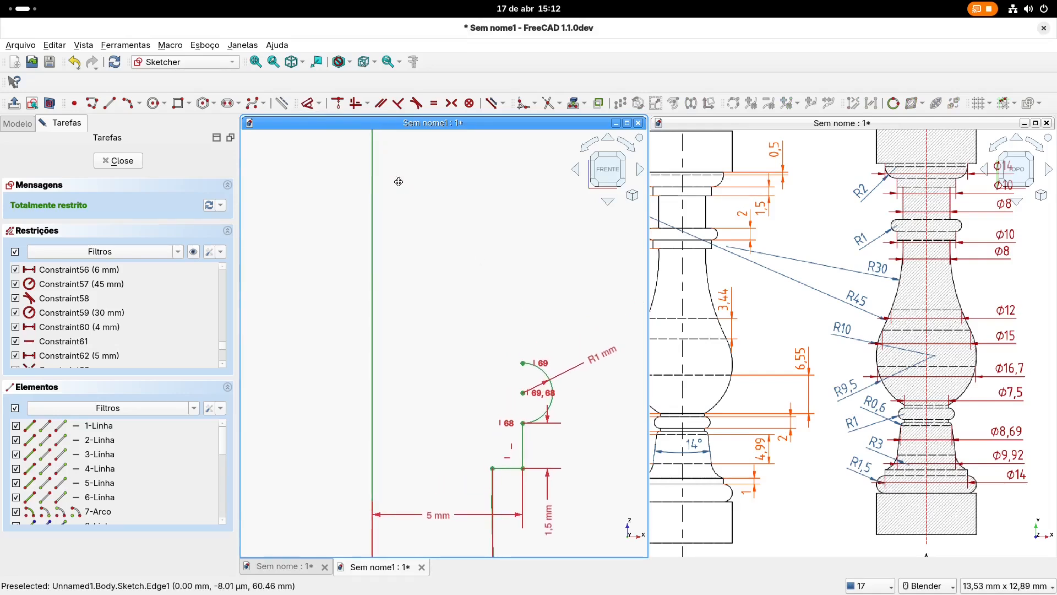
{"action": "middle_click_drag", "start_coordinate": [398, 180], "coordinate": [384, 176], "text": "shift"}
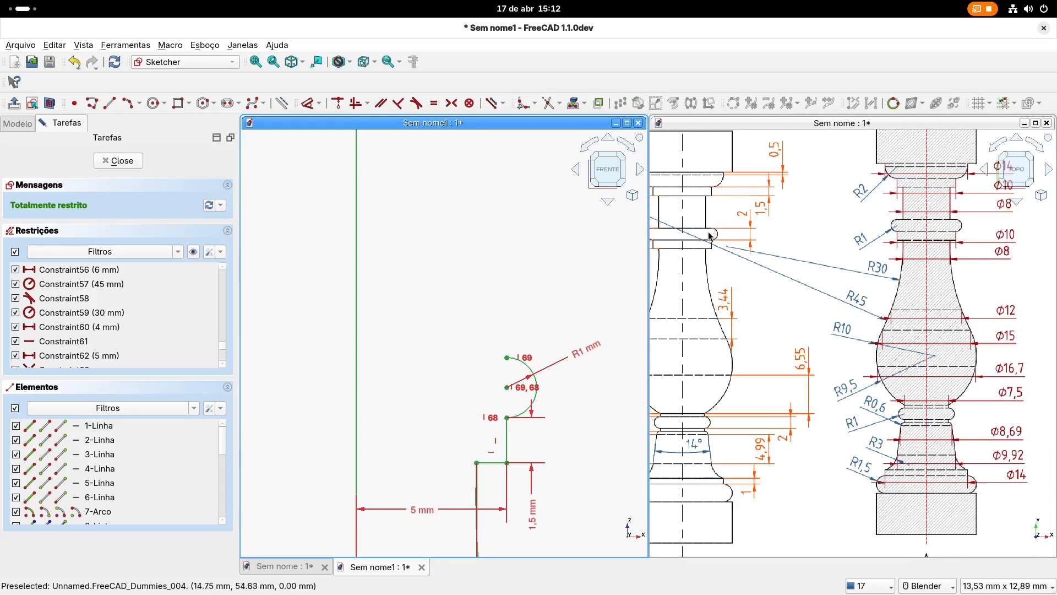
{"action": "middle_click_drag", "start_coordinate": [392, 213], "coordinate": [405, 230], "text": "shift"}
{"action": "right_click", "coordinate": [402, 227]}
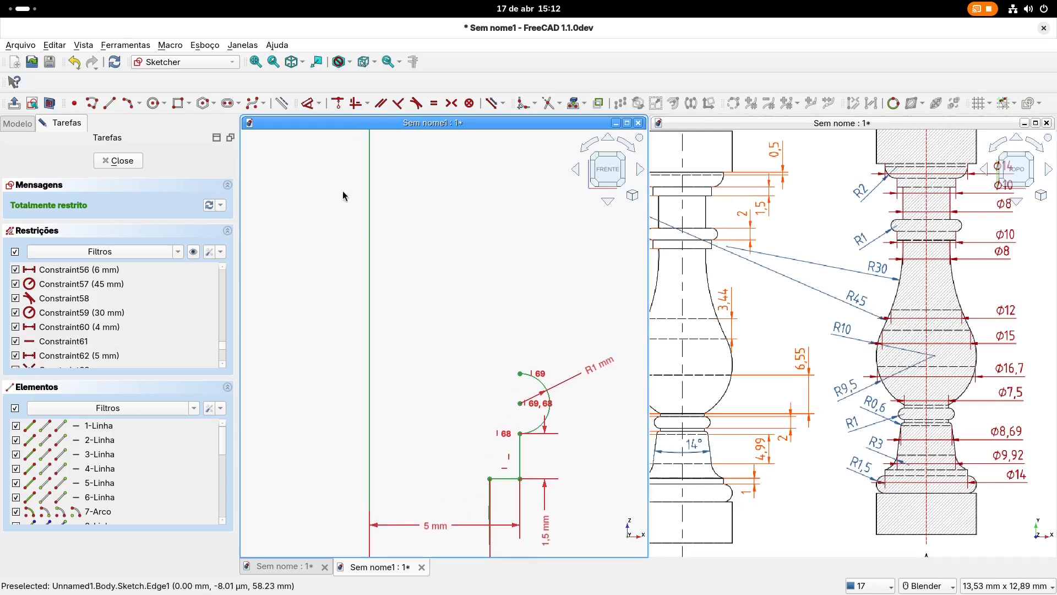
{"action": "left_click", "coordinate": [111, 105]}
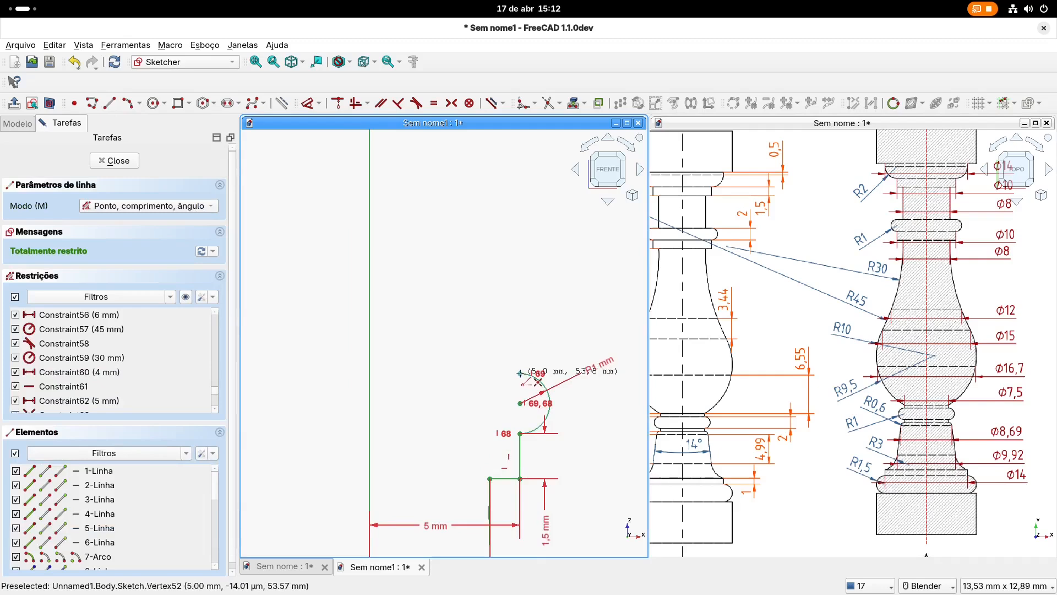
{"action": "left_click", "coordinate": [520, 373]}
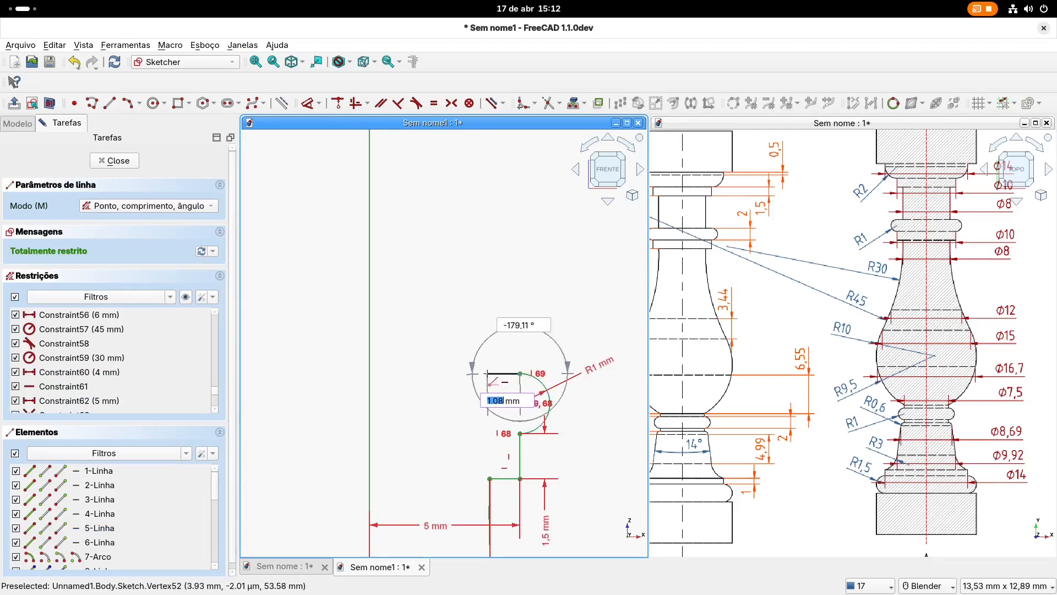
{"action": "left_click", "coordinate": [488, 374]}
{"action": "right_click", "coordinate": [497, 341]}
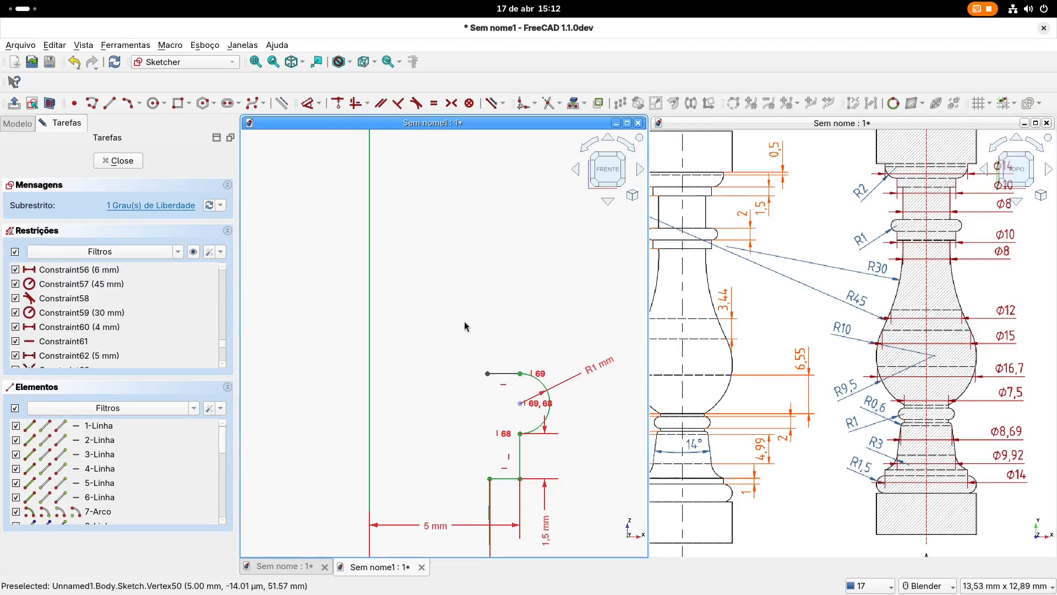
Step: Constrain the horizontal line's inner end 4 mm from the vertical axis and place that dimension below the line
{"action": "middle_click_drag", "start_coordinate": [465, 326], "coordinate": [449, 324], "text": "shift"}
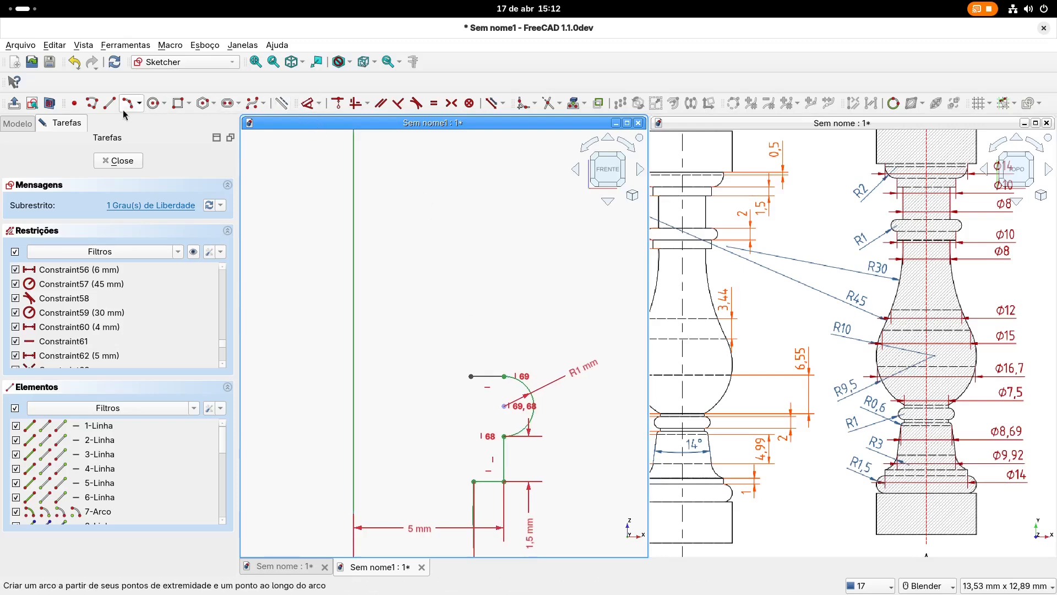
{"action": "left_click", "coordinate": [471, 378]}
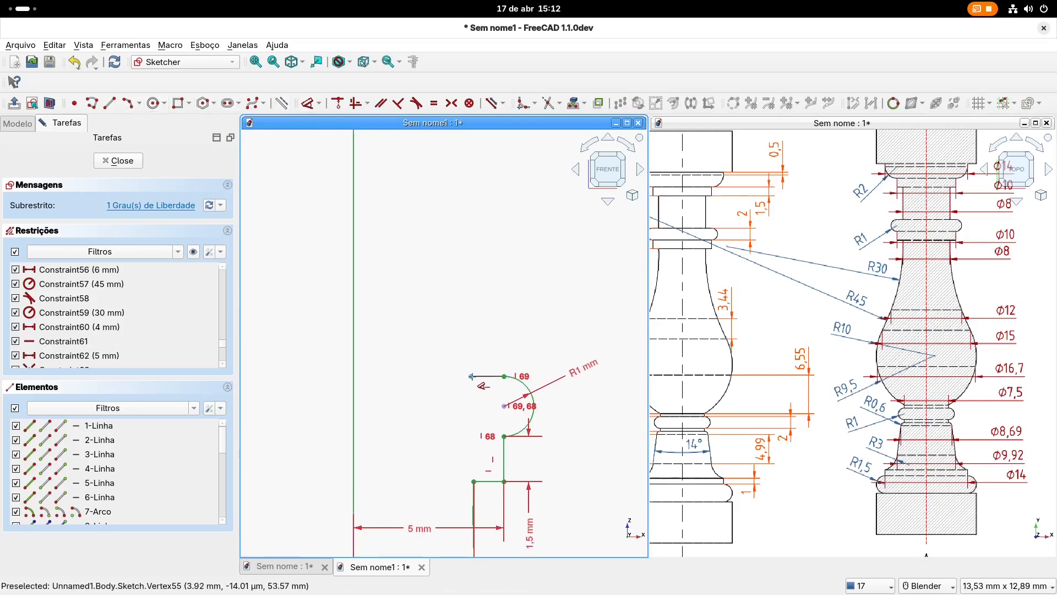
{"action": "left_click", "coordinate": [433, 349]}
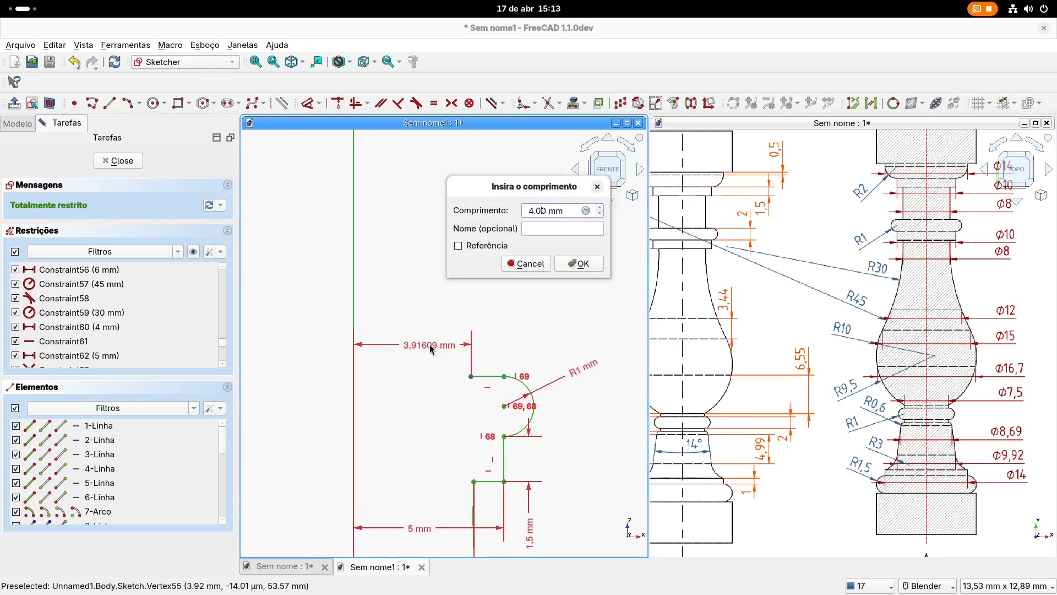
{"action": "left_click", "coordinate": [576, 265]}
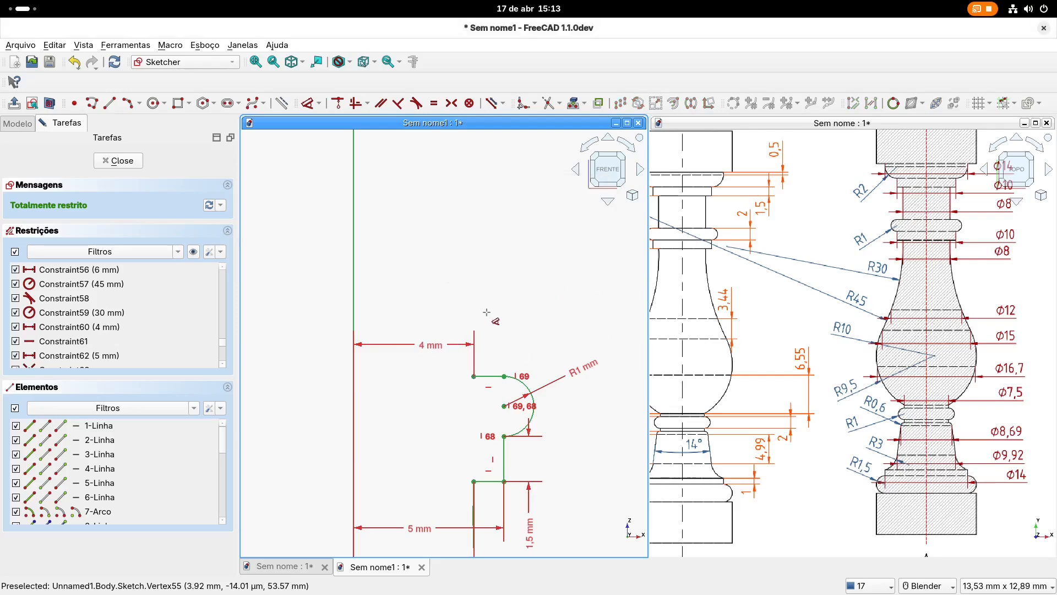
{"action": "left_click_drag", "start_coordinate": [432, 347], "coordinate": [419, 411]}
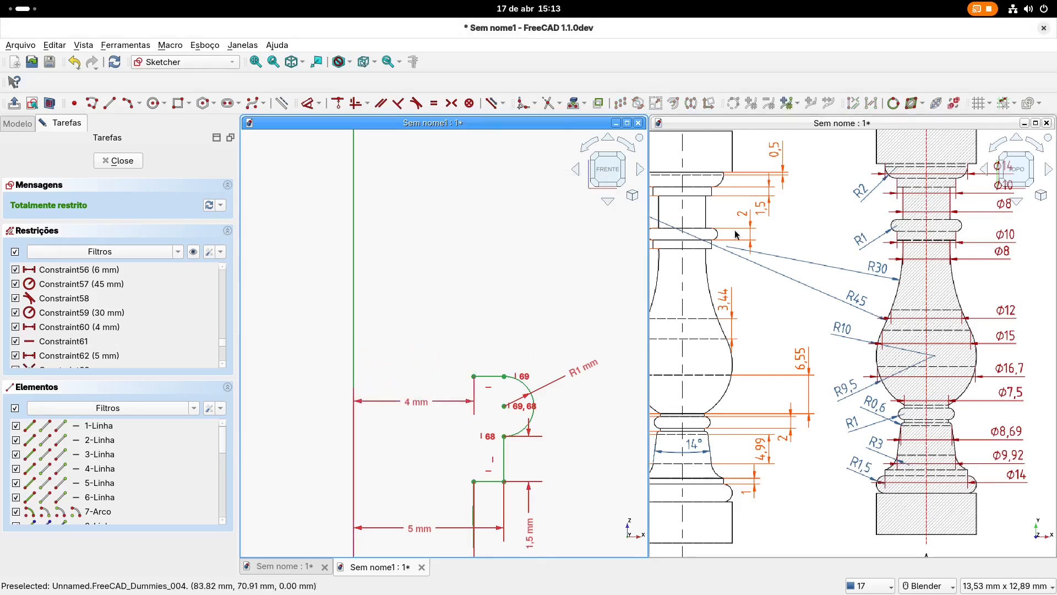
Step: Draw a 5.5 mm vertical line upward from the horizontal line's inner end and place its dimension between the line and the axis
{"action": "middle_click_drag", "start_coordinate": [710, 212], "coordinate": [793, 226], "text": "shift"}
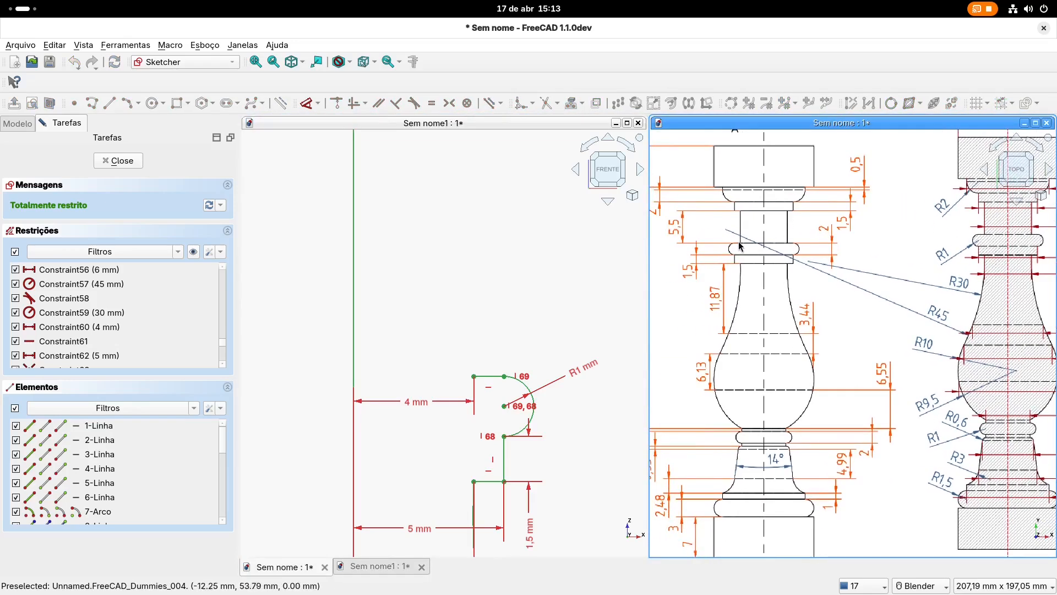
{"action": "middle_click_drag", "start_coordinate": [509, 263], "coordinate": [496, 312], "text": "shift"}
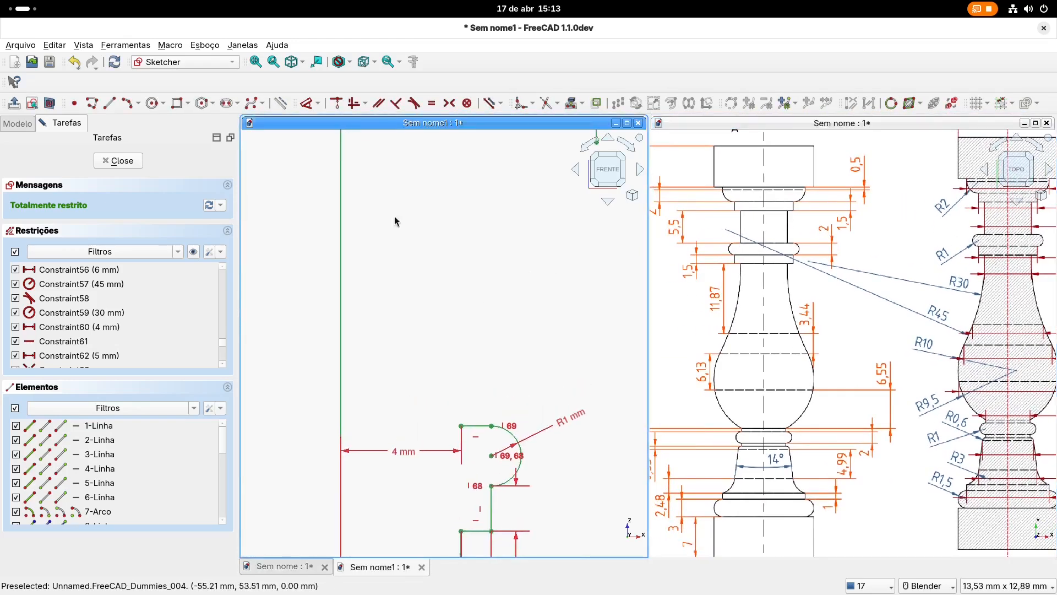
{"action": "left_click", "coordinate": [107, 106]}
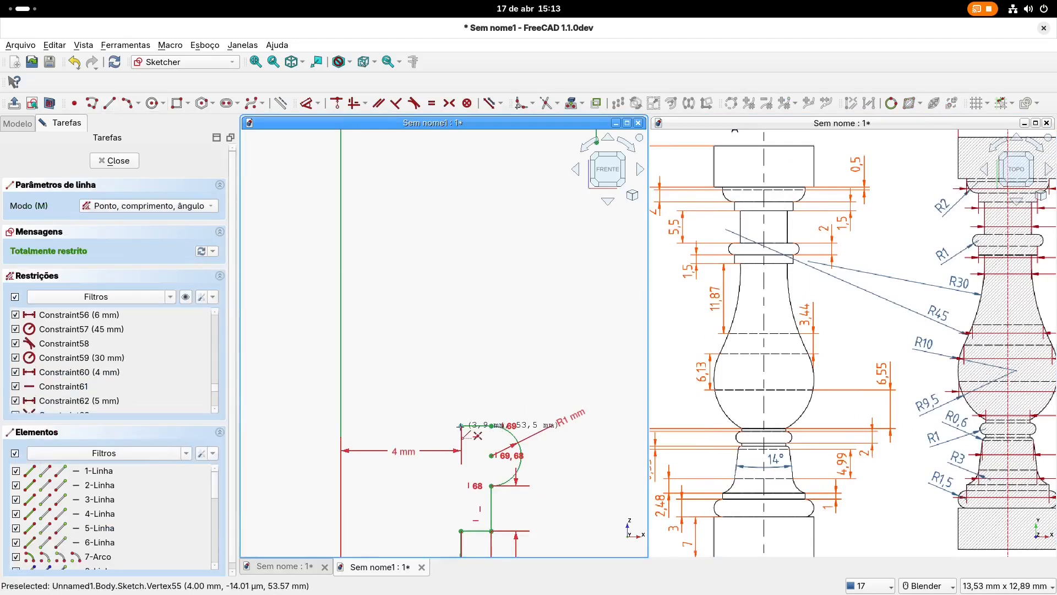
{"action": "left_click", "coordinate": [462, 426]}
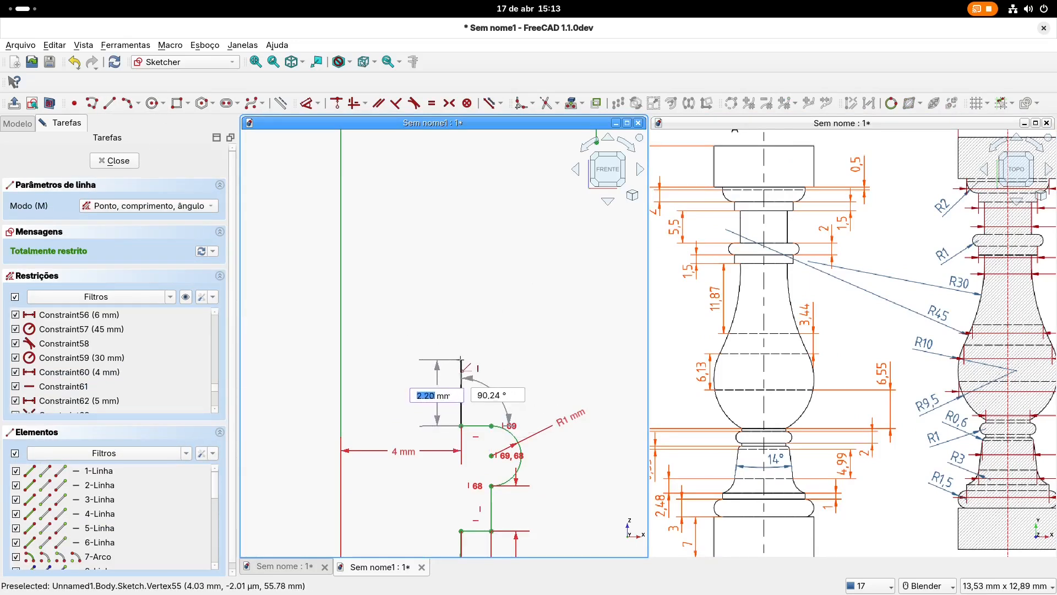
{"action": "key", "text": "Tab"}
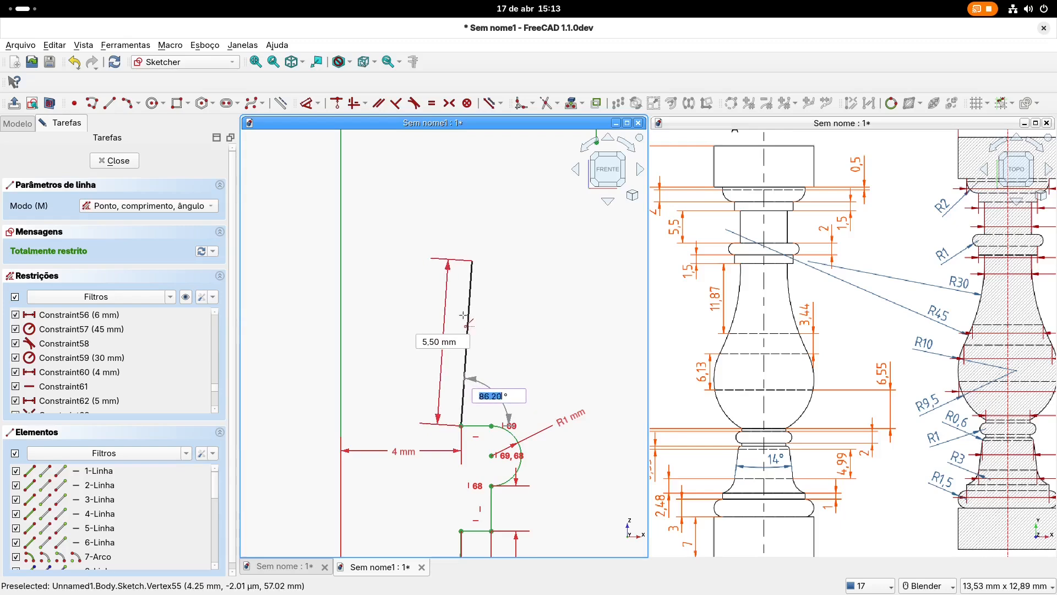
{"action": "key", "text": "Return"}
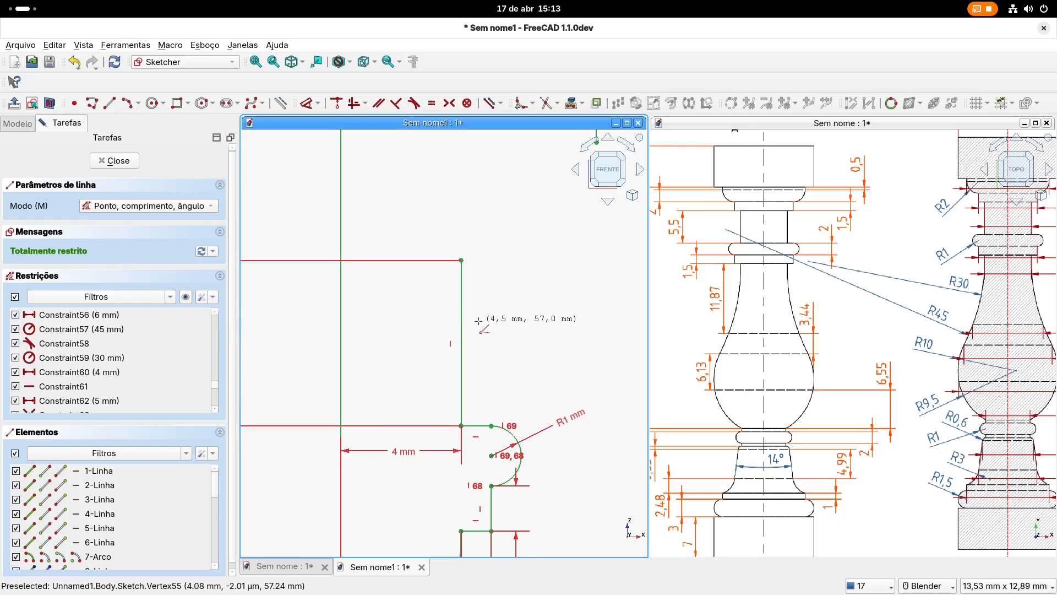
{"action": "scroll", "coordinate": [495, 255], "scroll_direction": "down", "scroll_amount": 5}
{"action": "key", "text": "Escape"}
{"action": "mouse_move", "coordinate": [362, 338]}
{"action": "left_mouse_down"}
{"action": "mouse_move", "coordinate": [520, 336]}
{"action": "mouse_move", "coordinate": [446, 333]}
{"action": "mouse_move", "coordinate": [455, 334]}
{"action": "left_mouse_up"}
Step: Draw a horizontal line about 1.13 mm long outward from the 5.5 mm vertical line's upper end
{"action": "scroll", "coordinate": [455, 334], "scroll_direction": "up", "scroll_amount": 2}
{"action": "scroll", "coordinate": [455, 334], "scroll_direction": "up", "scroll_amount": 3}
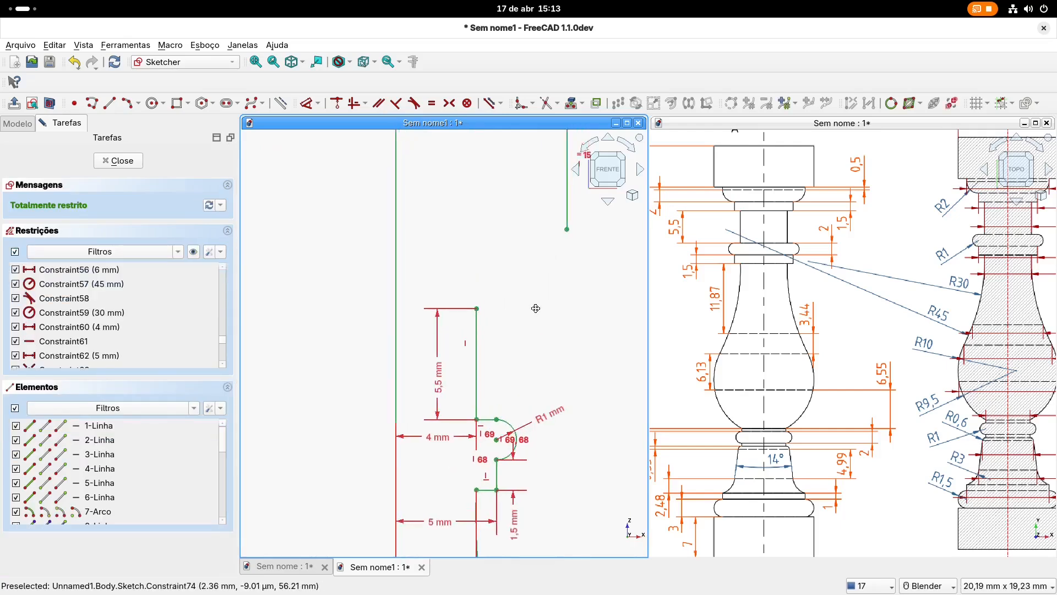
{"action": "scroll", "coordinate": [481, 316], "scroll_direction": "up", "scroll_amount": 1}
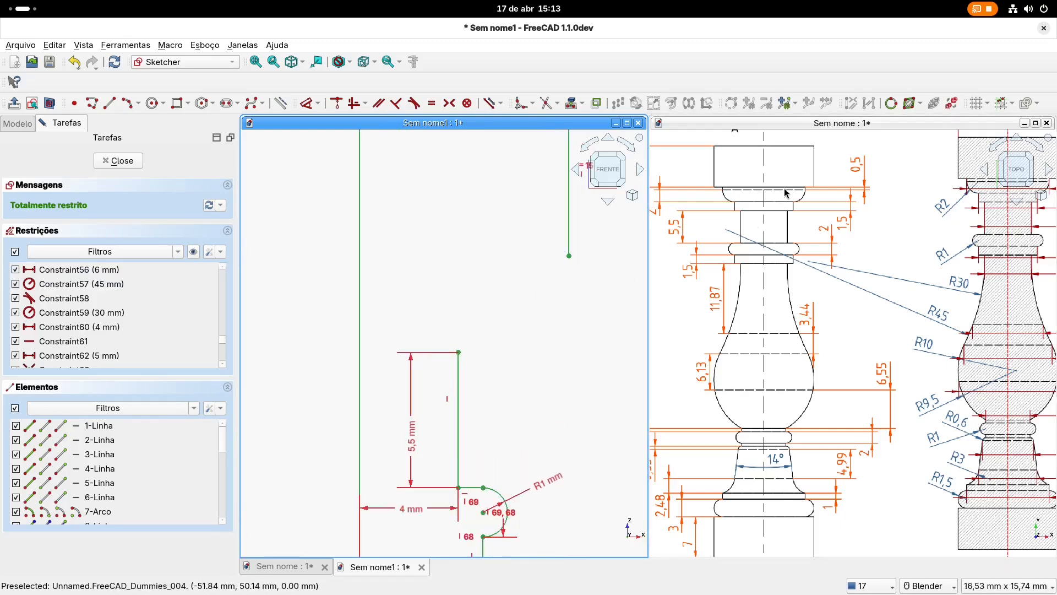
{"action": "middle_click_drag", "start_coordinate": [913, 222], "coordinate": [850, 225], "text": "shift"}
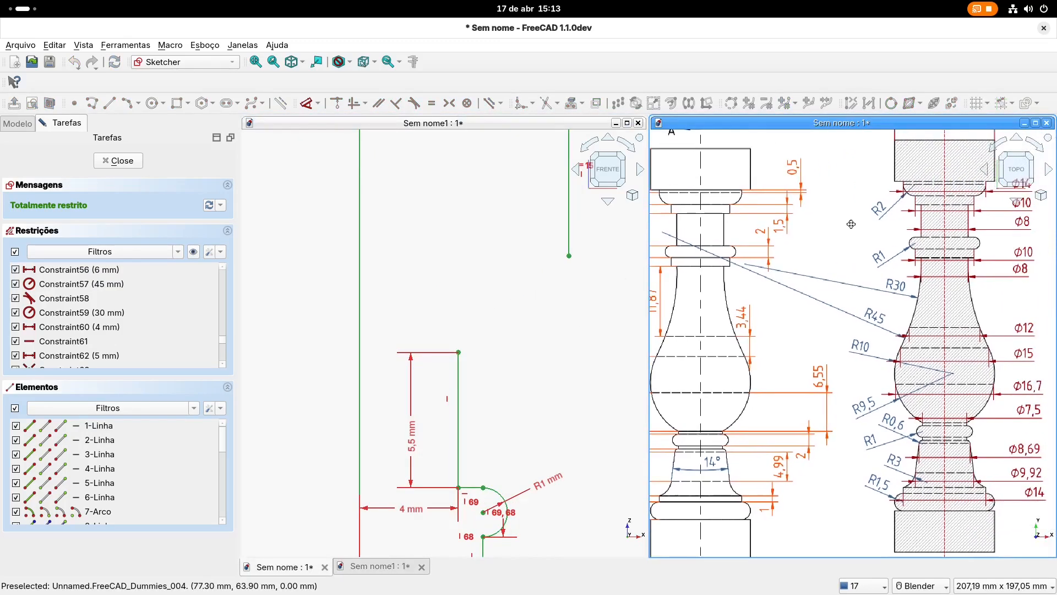
{"action": "middle_click_drag", "start_coordinate": [1023, 217], "coordinate": [1014, 237], "text": "shift"}
{"action": "left_click", "coordinate": [420, 278]}
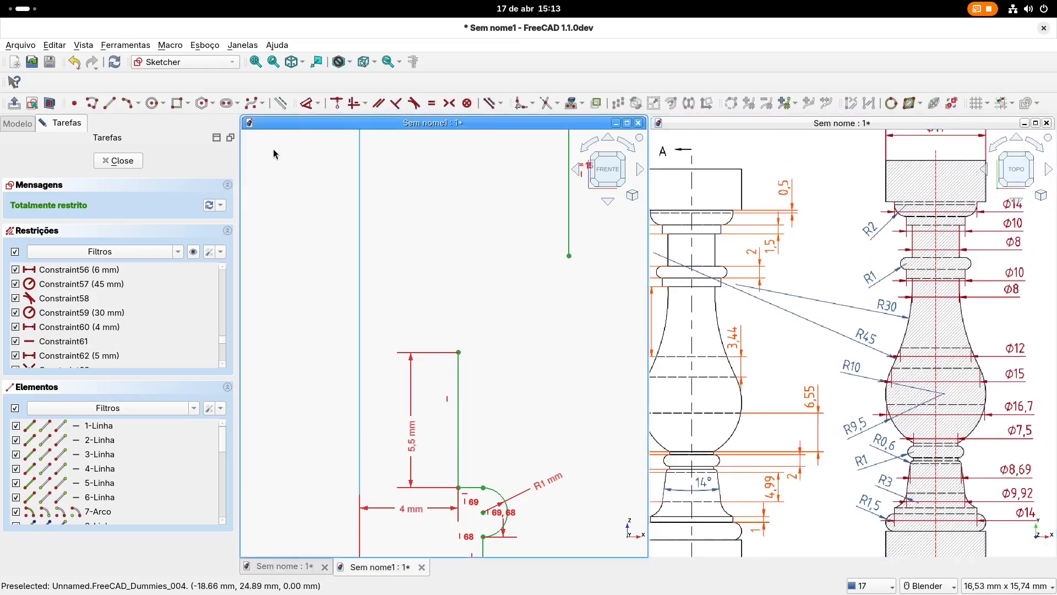
{"action": "left_click", "coordinate": [109, 103]}
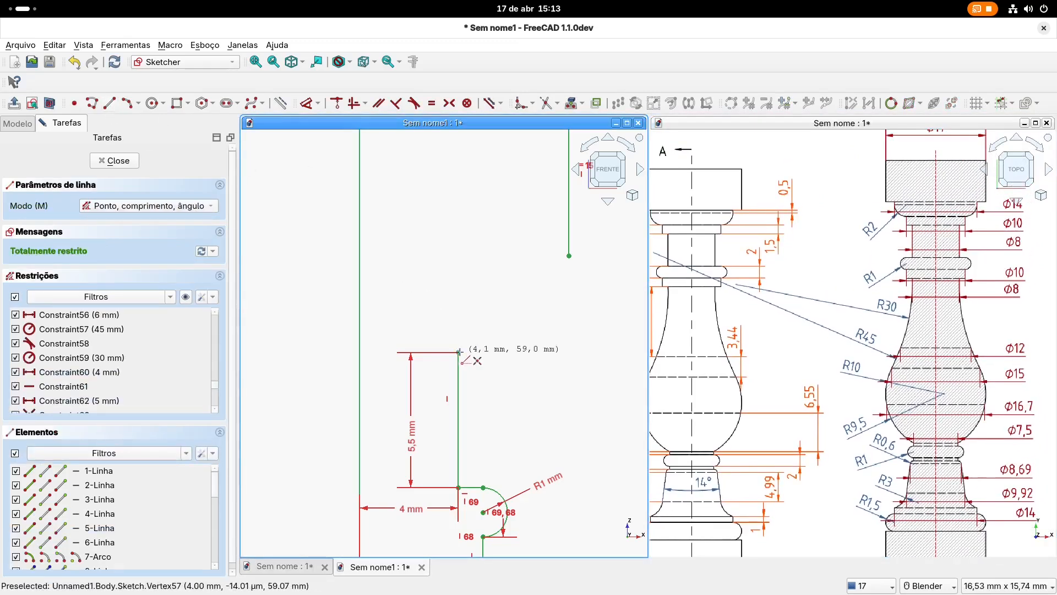
{"action": "left_click", "coordinate": [459, 352]}
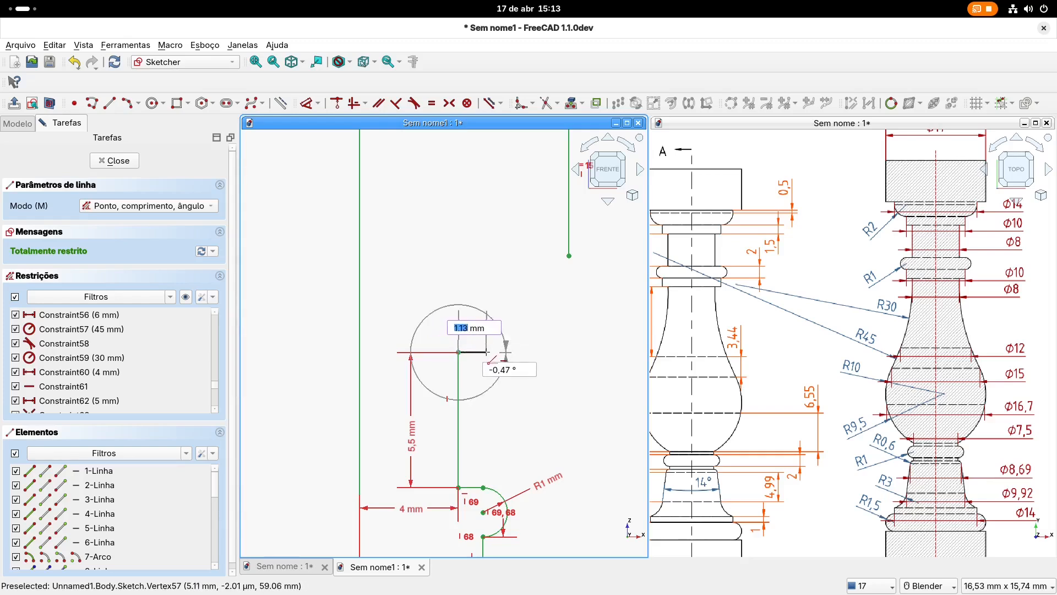
{"action": "left_click", "coordinate": [487, 352]}
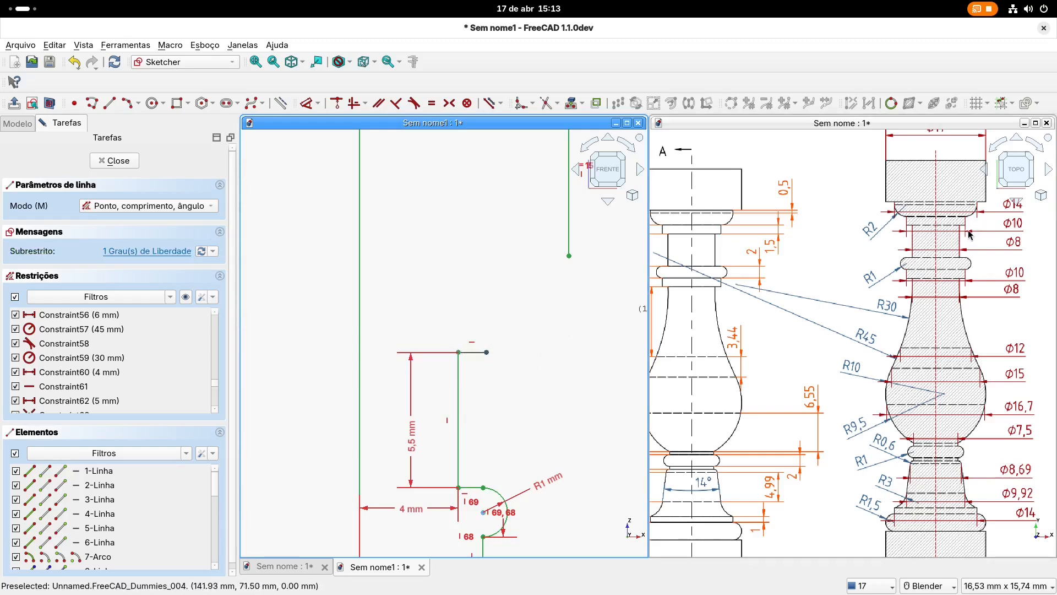
{"action": "middle_click_drag", "start_coordinate": [758, 248], "coordinate": [830, 246], "text": "shift"}
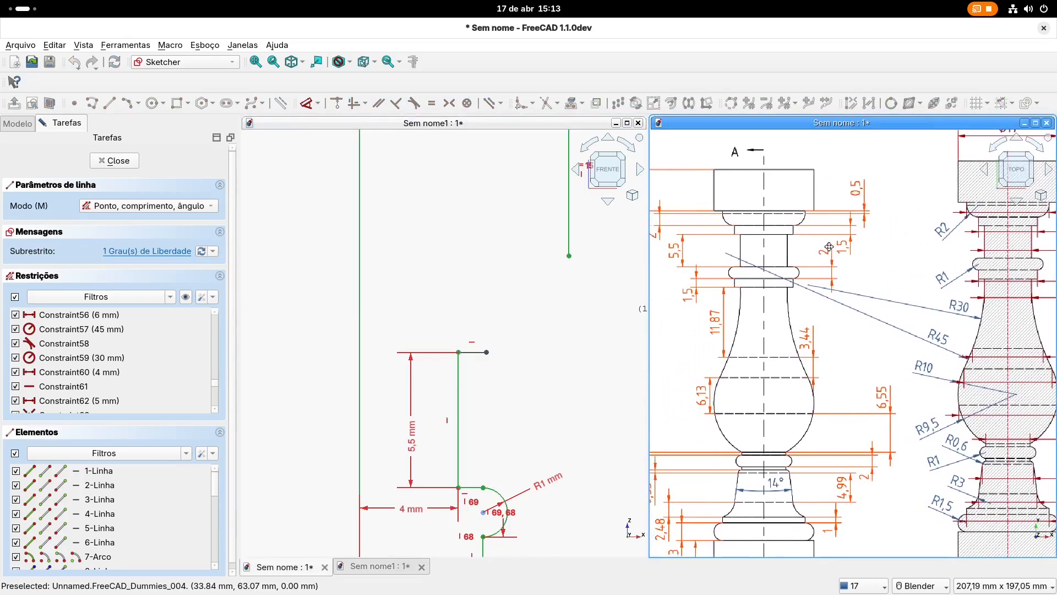
Step: Draw a 1.5 mm vertical line upward from the short horizontal line's outer end and place its dimension on the outer side
{"action": "left_click", "coordinate": [487, 351]}
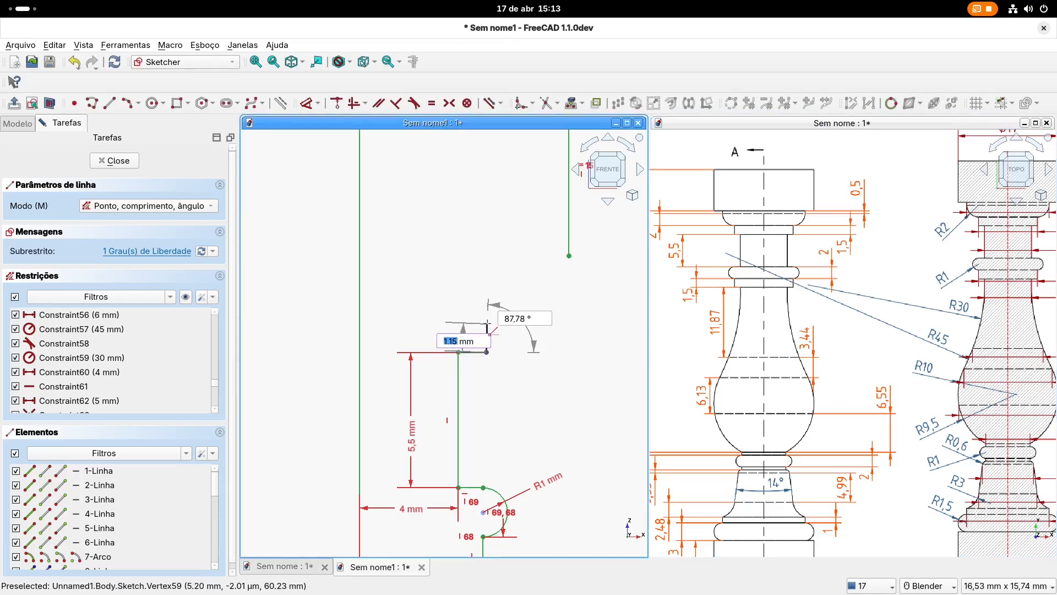
{"action": "key", "text": "Tab"}
{"action": "type", "text": "90"}
{"action": "key", "text": "Return"}
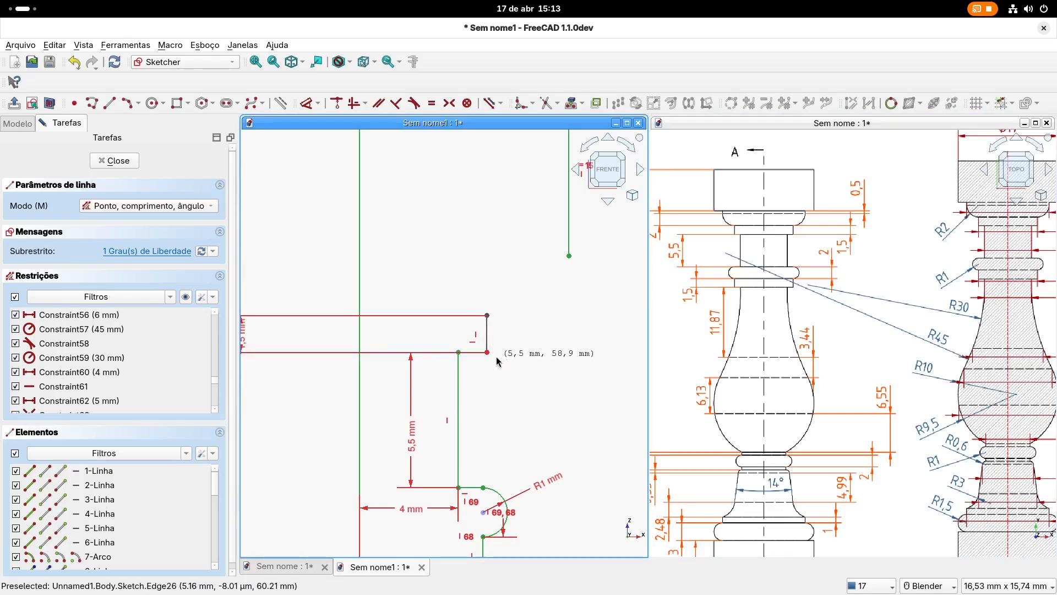
{"action": "key", "text": "Escape"}
{"action": "scroll", "coordinate": [497, 361], "scroll_direction": "down", "scroll_amount": 1}
{"action": "mouse_move", "coordinate": [302, 340]}
{"action": "left_mouse_down"}
{"action": "mouse_move", "coordinate": [477, 346]}
{"action": "mouse_move", "coordinate": [498, 384]}
{"action": "left_mouse_up"}
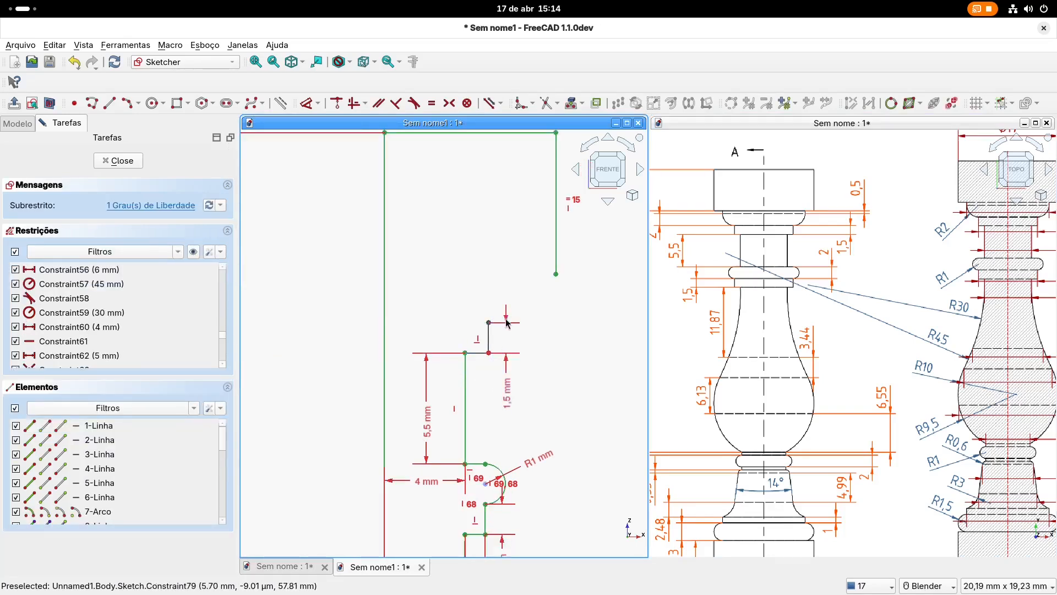
Step: Make the horizontal line above the 5.5 mm line equal in length to the one at the 1 mm arc's upper end
{"action": "middle_click_drag", "start_coordinate": [497, 322], "coordinate": [504, 291], "text": "shift"}
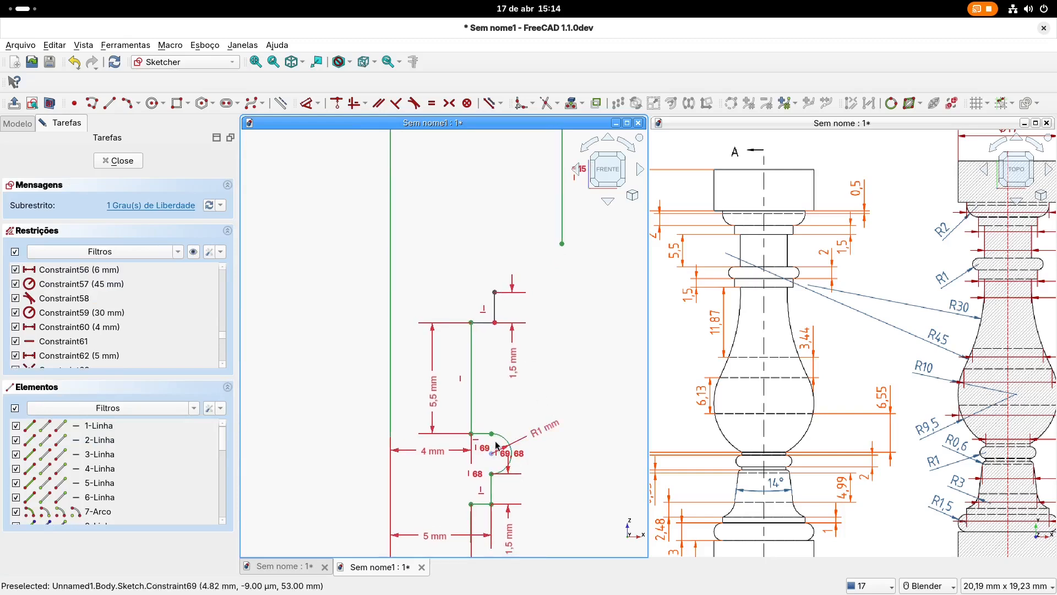
{"action": "middle_click_drag", "start_coordinate": [502, 469], "coordinate": [506, 436], "text": "shift"}
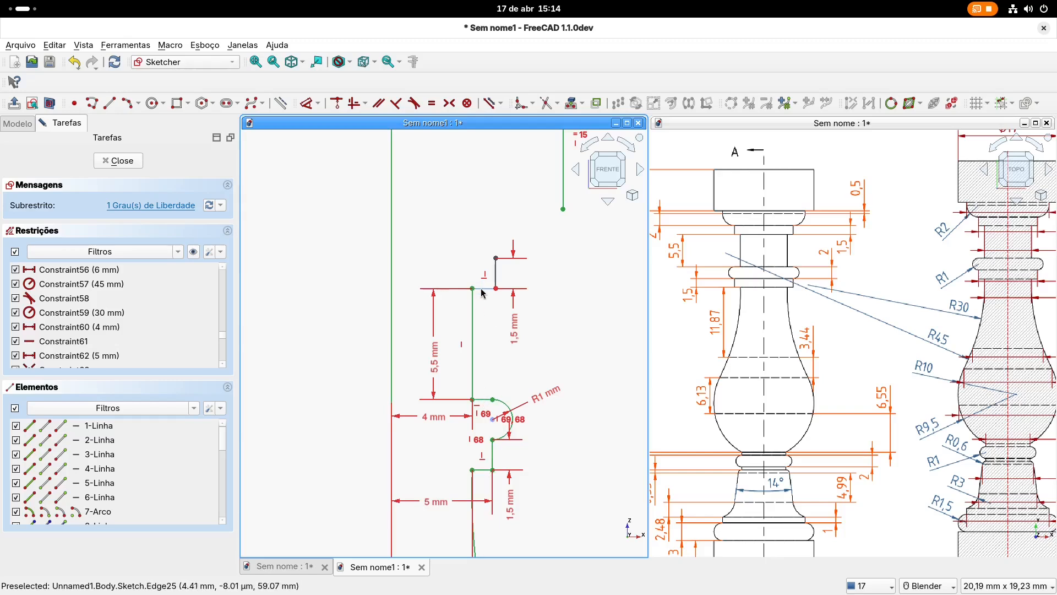
{"action": "left_click", "coordinate": [483, 400]}
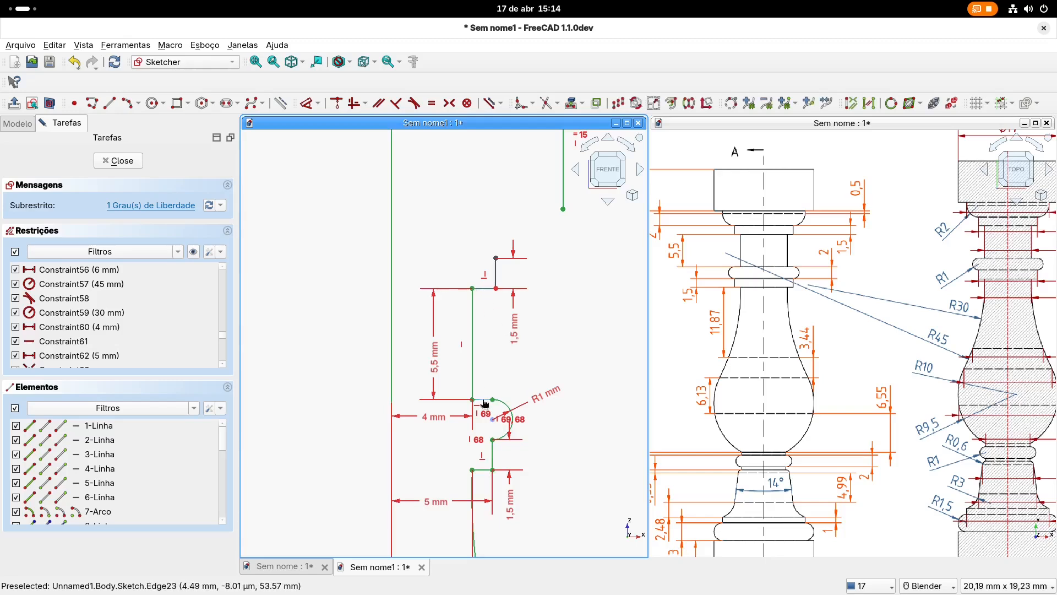
{"action": "left_click", "coordinate": [431, 105]}
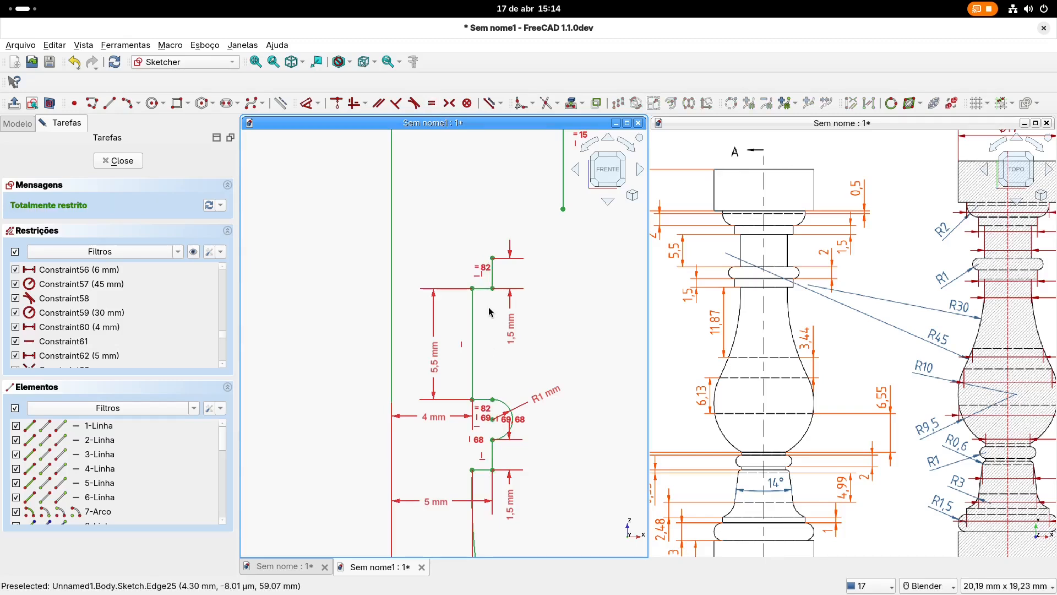
Step: Draw a three-point arc from the 1.5 mm line's upper end to the lower end of the outer vertical line
{"action": "scroll", "coordinate": [490, 308], "scroll_direction": "up", "scroll_amount": 2}
{"action": "scroll", "coordinate": [531, 258], "scroll_direction": "up", "scroll_amount": 2}
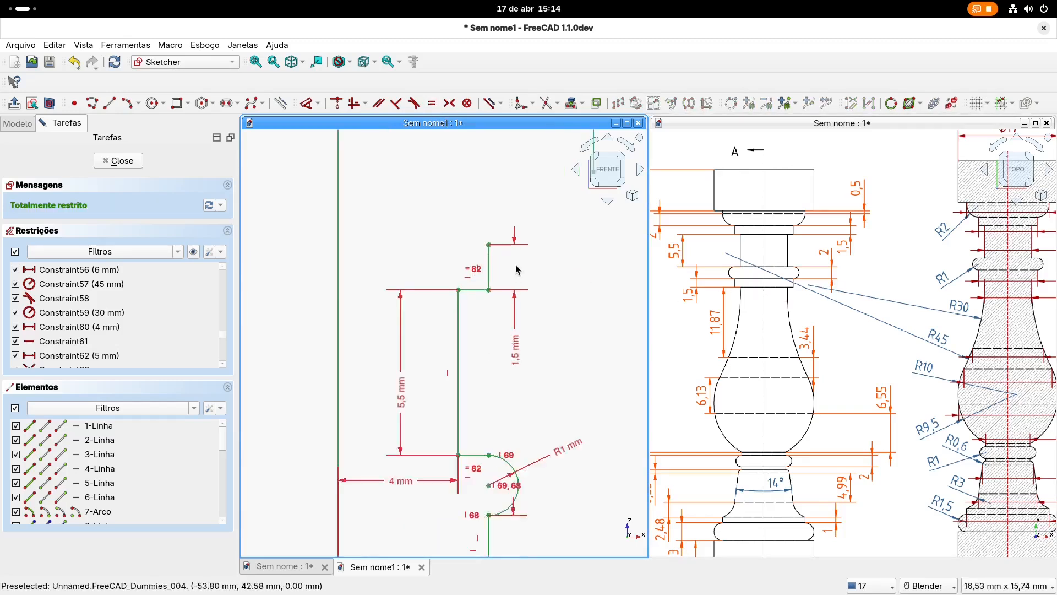
{"action": "middle_click_drag", "start_coordinate": [535, 253], "coordinate": [547, 293], "text": "shift"}
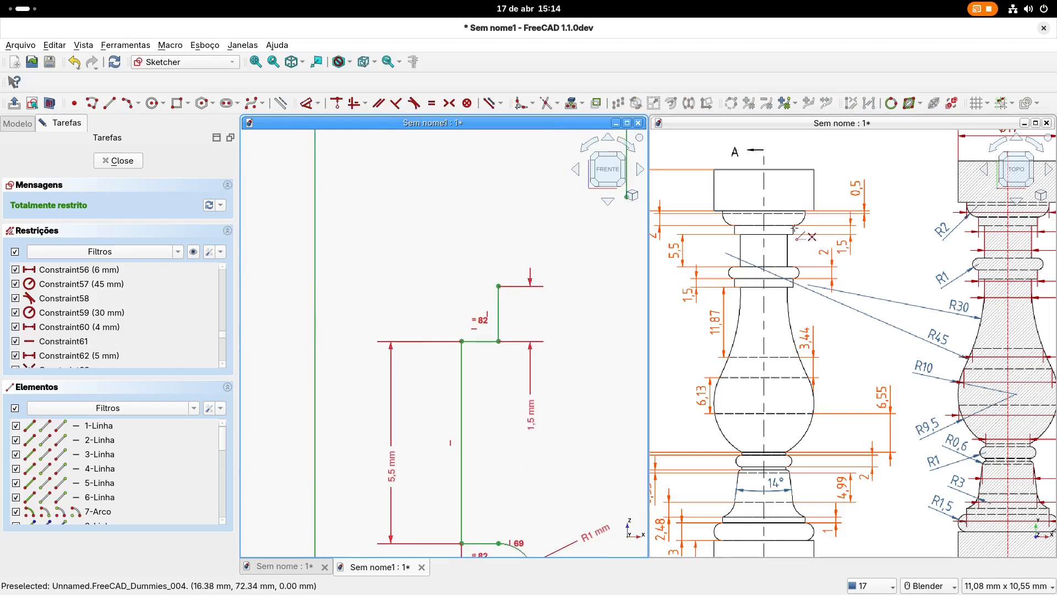
{"action": "middle_click_drag", "start_coordinate": [506, 287], "coordinate": [444, 346], "text": "shift"}
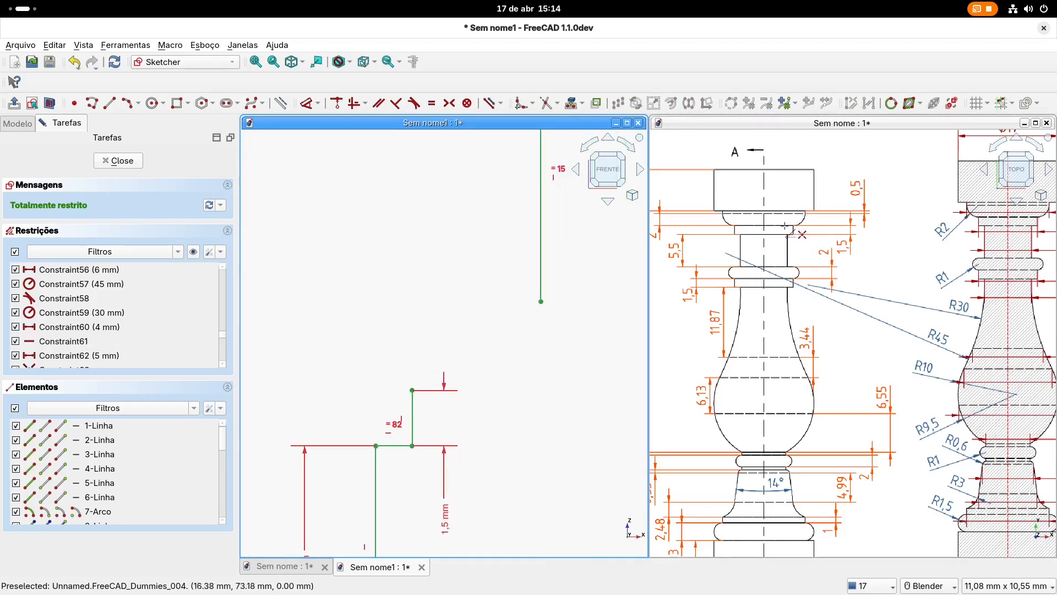
{"action": "middle_click_drag", "start_coordinate": [871, 242], "coordinate": [834, 251], "text": "shift"}
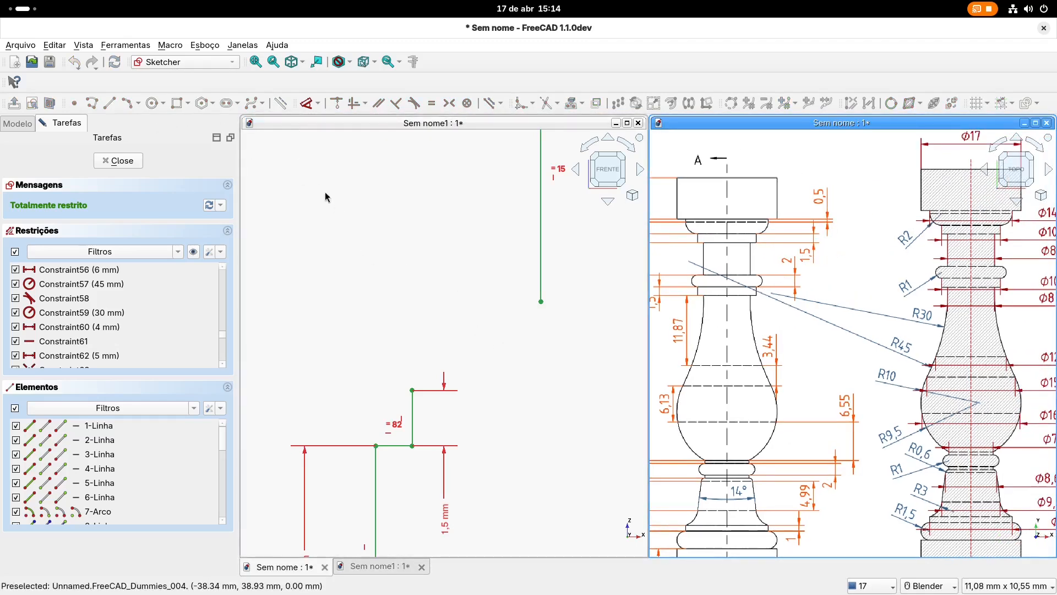
{"action": "middle_click_drag", "start_coordinate": [326, 200], "coordinate": [320, 204], "text": "shift"}
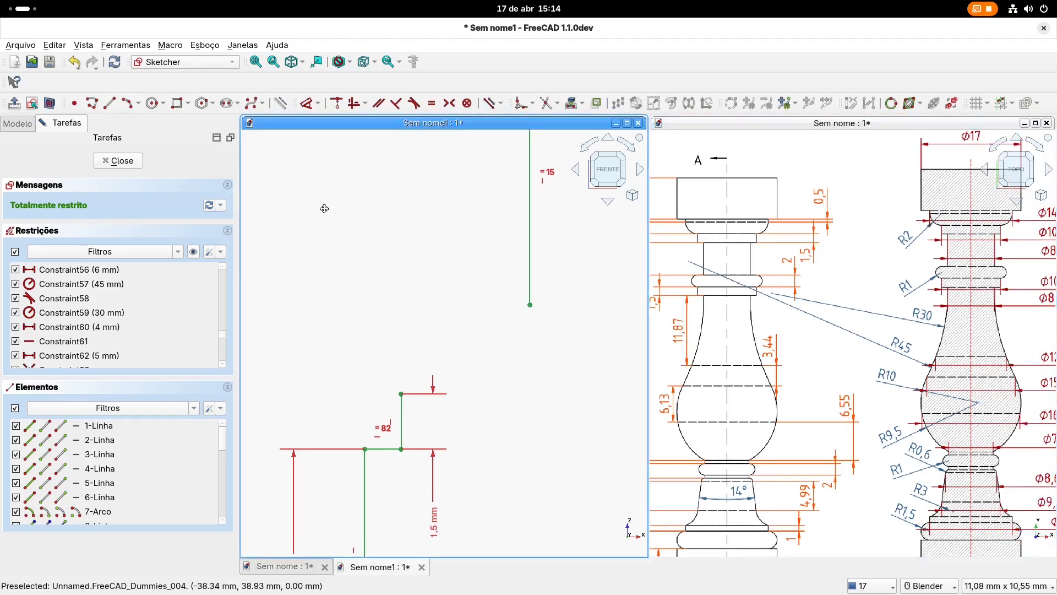
{"action": "left_click", "coordinate": [129, 106]}
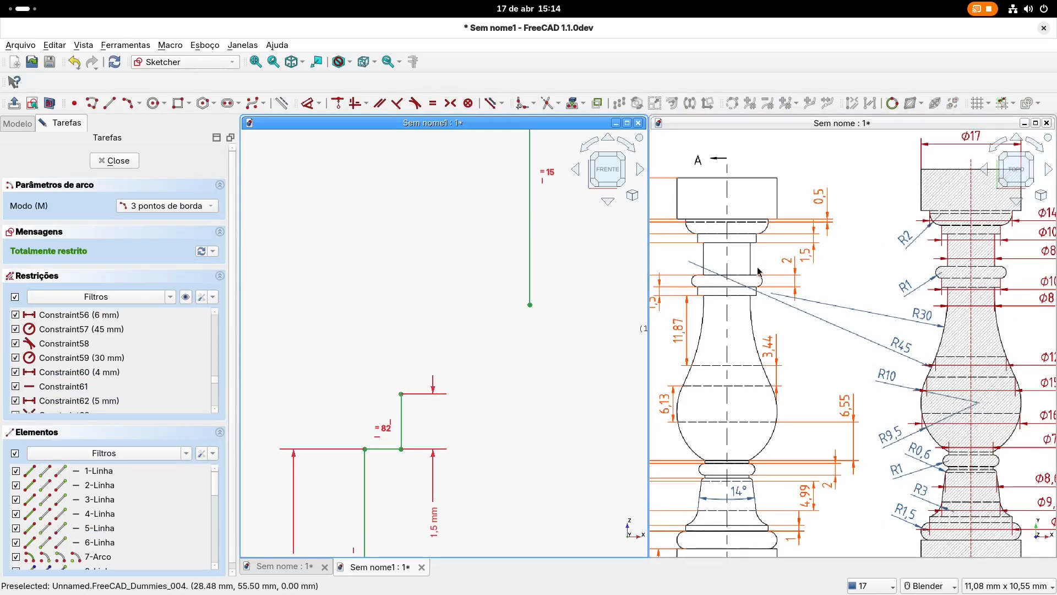
{"action": "scroll", "coordinate": [762, 239], "scroll_direction": "up", "scroll_amount": 2}
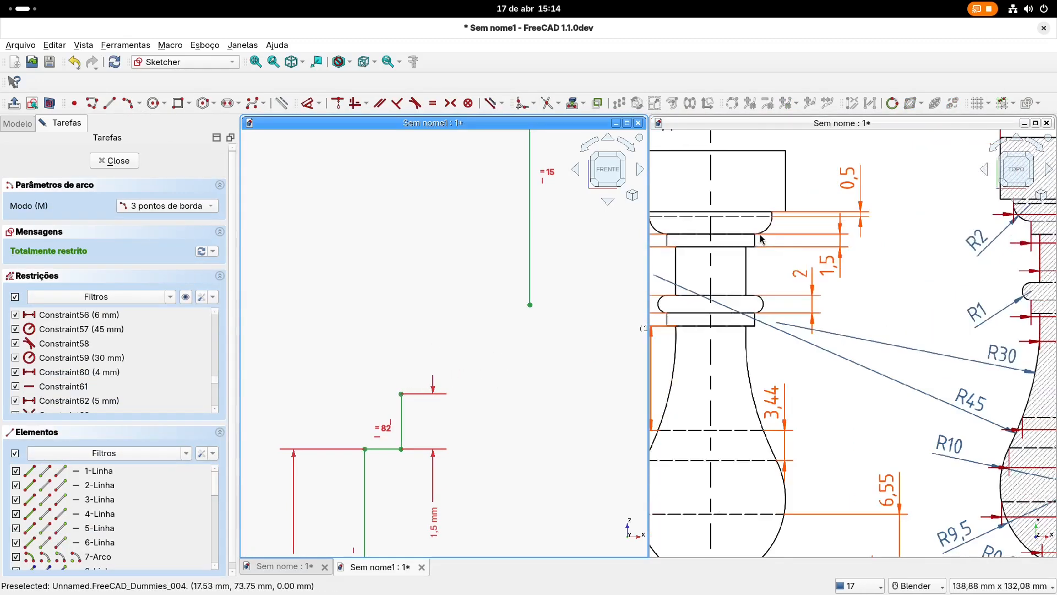
{"action": "middle_click_drag", "start_coordinate": [752, 256], "coordinate": [784, 267], "text": "shift"}
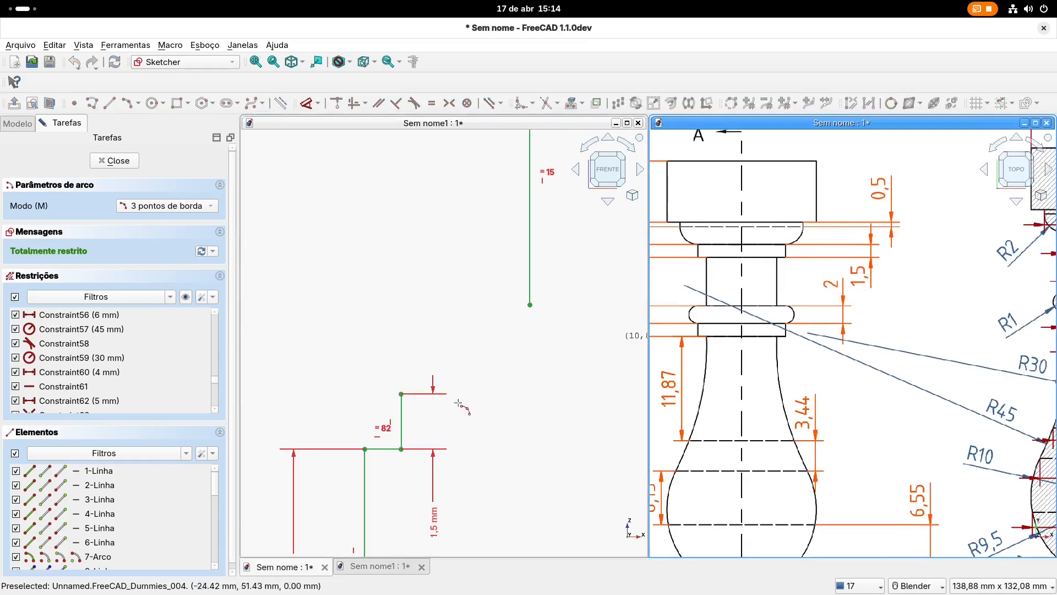
{"action": "left_click", "coordinate": [402, 394]}
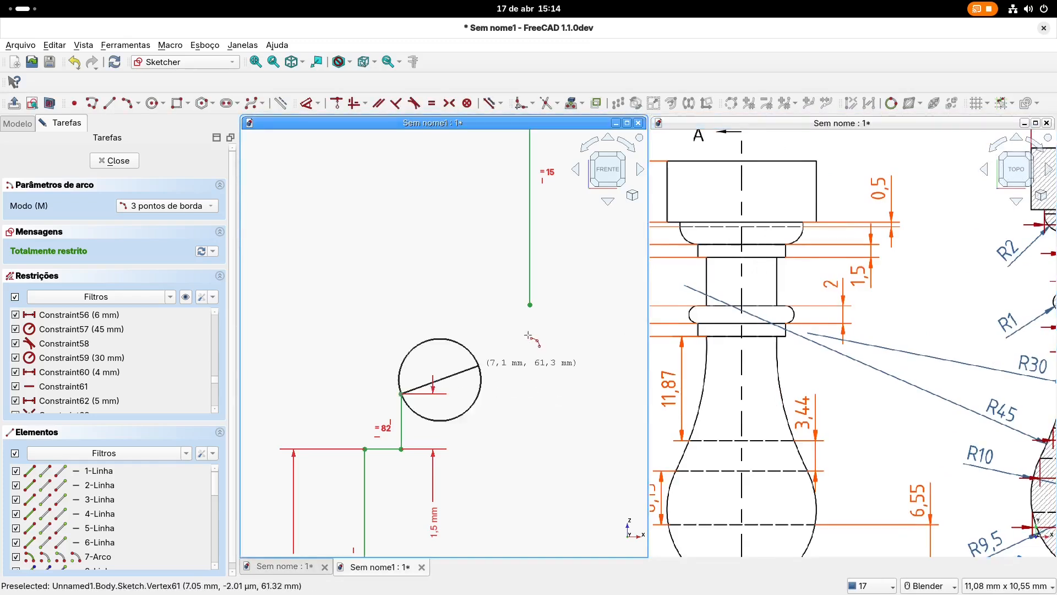
{"action": "left_click", "coordinate": [531, 304]}
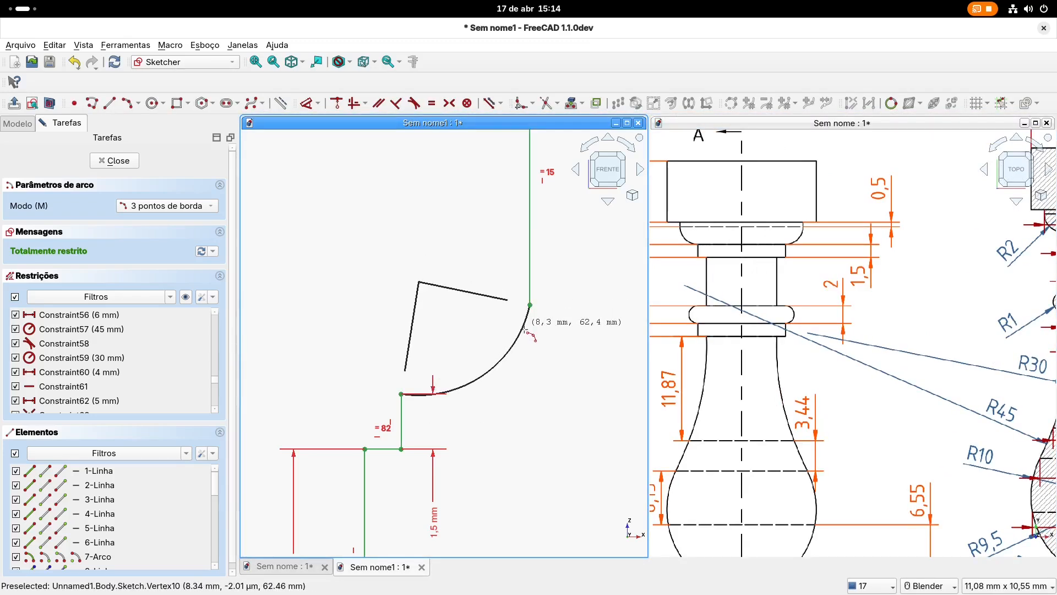
{"action": "left_click", "coordinate": [562, 333]}
{"action": "key", "text": "Escape"}
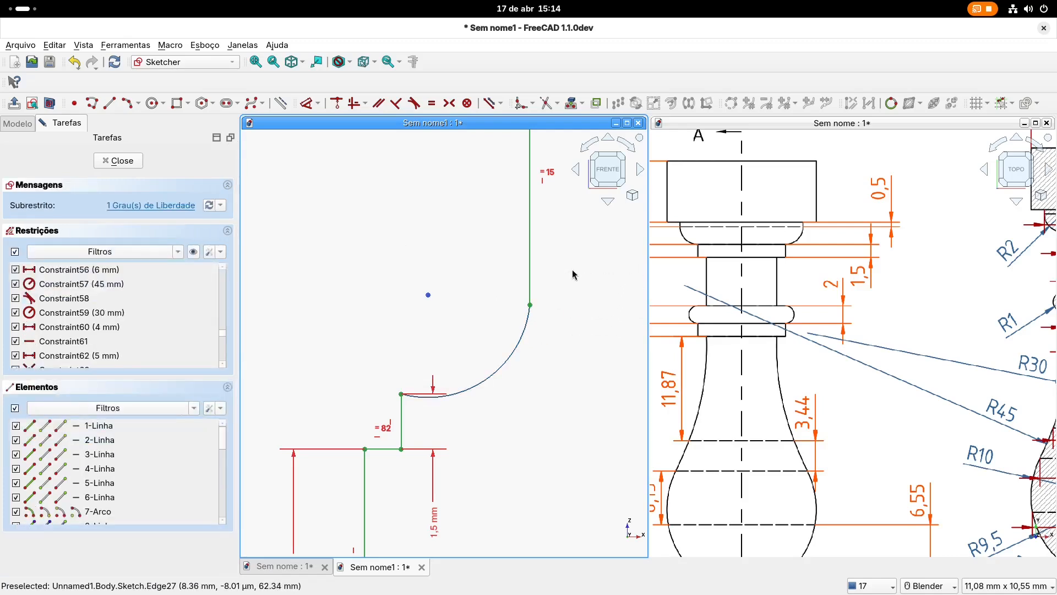
Step: Make the new arc tangent to the outer vertical line and accept the replacement of the coincidence constraint
{"action": "left_click", "coordinate": [415, 105]}
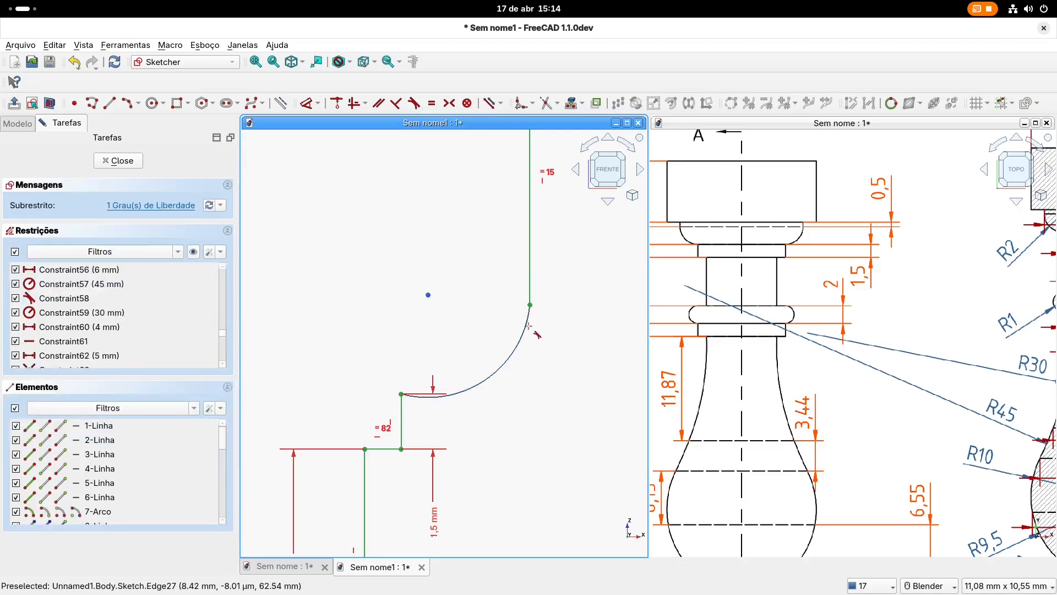
{"action": "left_click", "coordinate": [532, 294]}
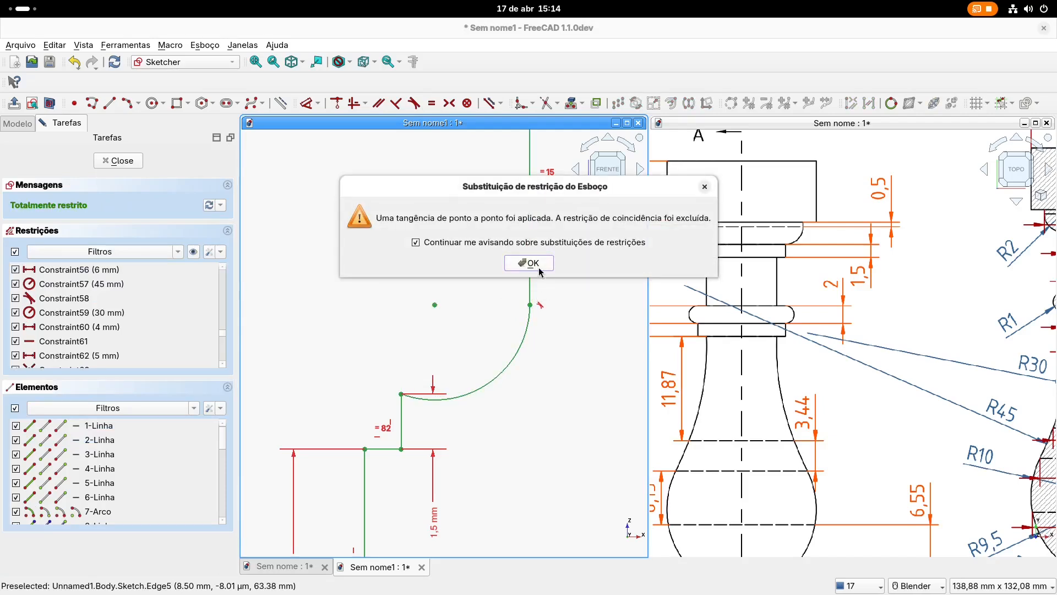
{"action": "left_click", "coordinate": [539, 270]}
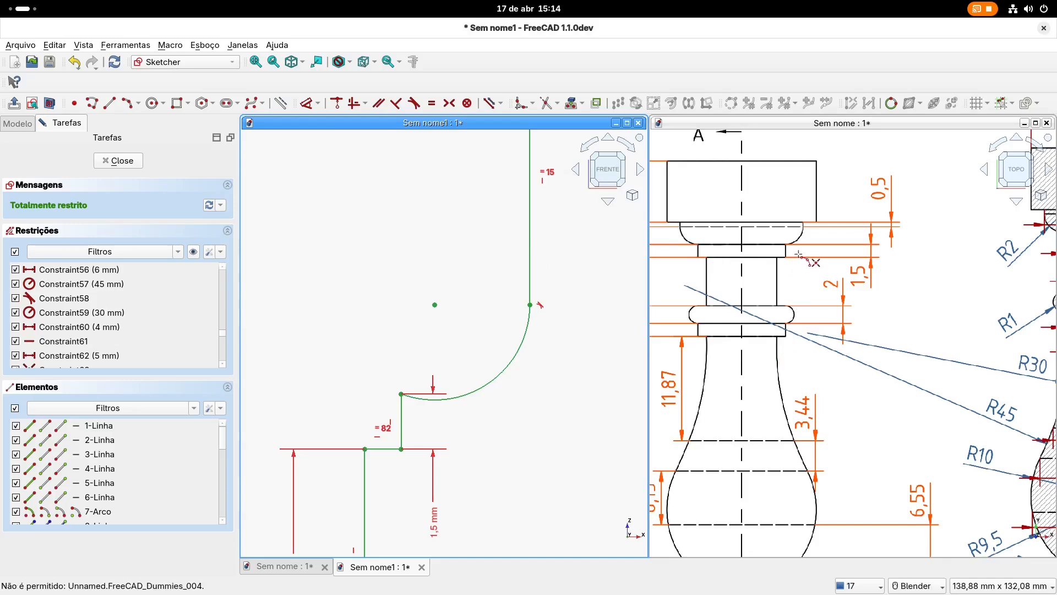
Step: Delete the arc between the 1.5 mm line and the outer vertical line
{"action": "mouse_move", "coordinate": [817, 263]}
{"action": "middle_mouse_down", "text": "shift"}
{"action": "mouse_move", "coordinate": [827, 281]}
{"action": "mouse_move", "coordinate": [936, 285]}
{"action": "middle_mouse_up", "text": "shift"}
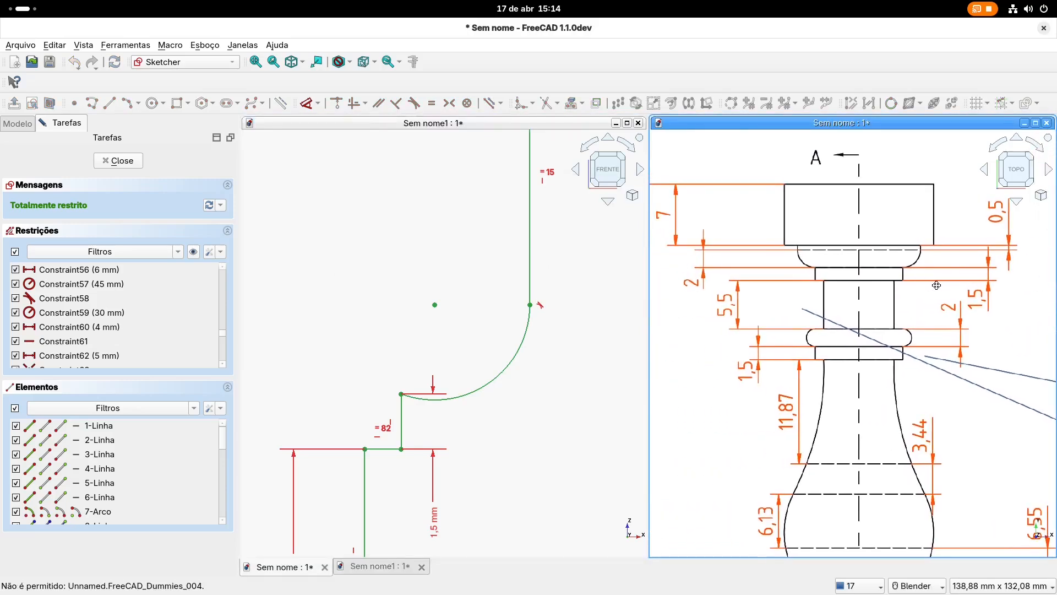
{"action": "scroll", "coordinate": [549, 303], "scroll_direction": "down", "scroll_amount": 2}
{"action": "middle_click_drag", "start_coordinate": [589, 281], "coordinate": [581, 307], "text": "shift"}
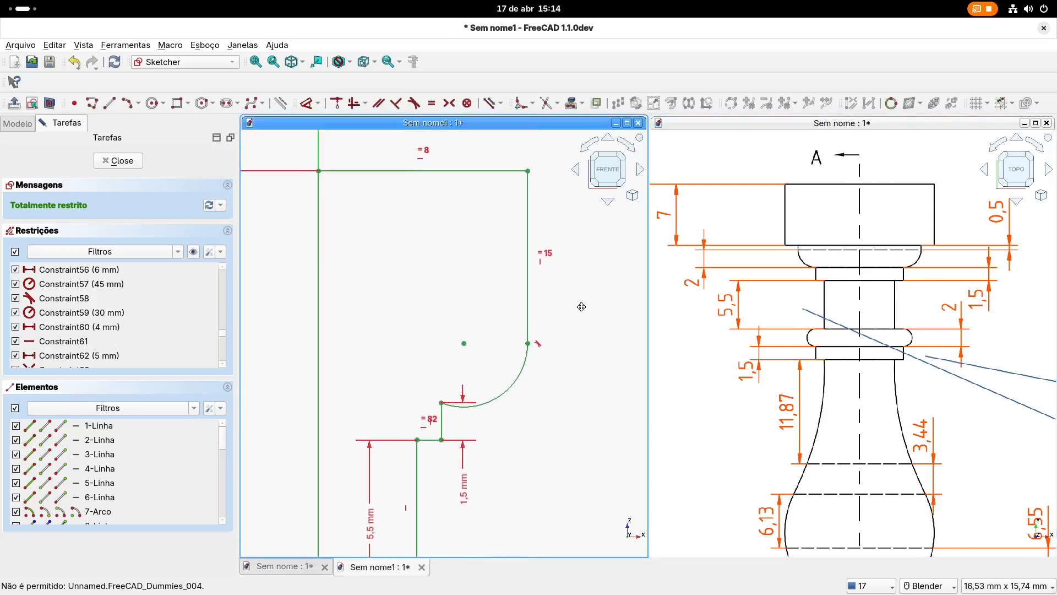
{"action": "left_click", "coordinate": [520, 378]}
{"action": "key", "text": "Delete"}
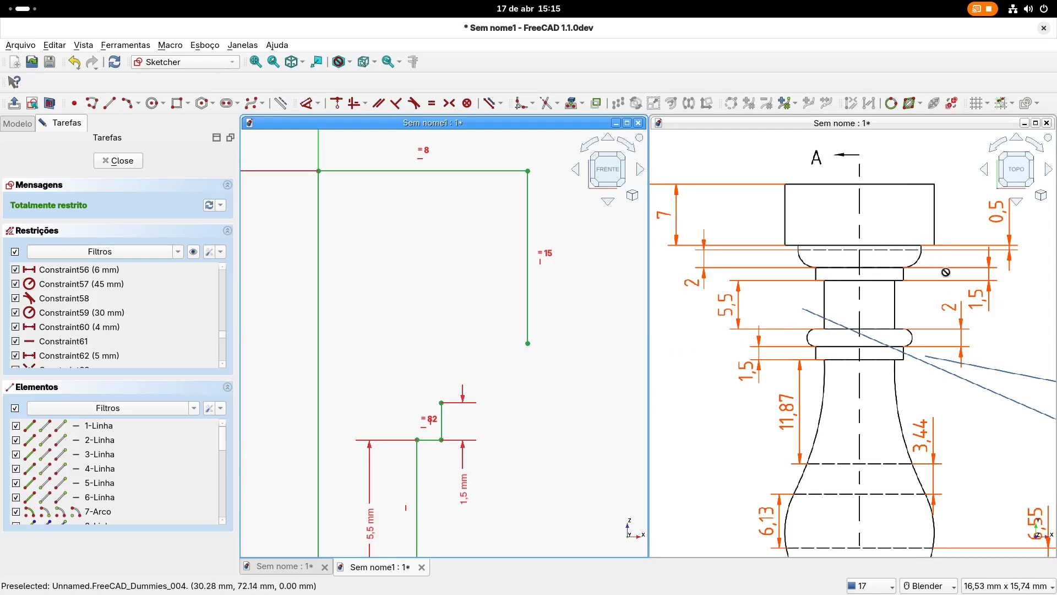
Step: Draw a horizontal line about 1.9 mm long inward from the outer vertical line's lower end
{"action": "scroll", "coordinate": [946, 271], "scroll_direction": "down", "scroll_amount": 1}
{"action": "mouse_move", "coordinate": [981, 269]}
{"action": "middle_mouse_down", "text": "shift"}
{"action": "mouse_move", "coordinate": [814, 278]}
{"action": "mouse_move", "coordinate": [970, 272]}
{"action": "mouse_move", "coordinate": [898, 273]}
{"action": "middle_mouse_up", "text": "shift"}
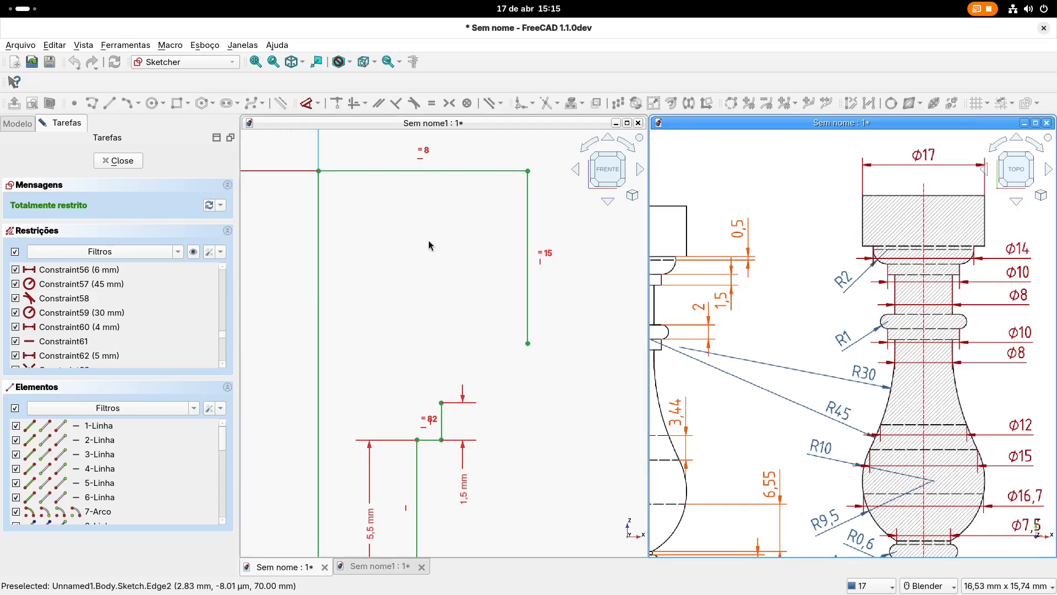
{"action": "middle_click_drag", "start_coordinate": [389, 225], "coordinate": [376, 223], "text": "shift"}
{"action": "left_click", "coordinate": [110, 103]}
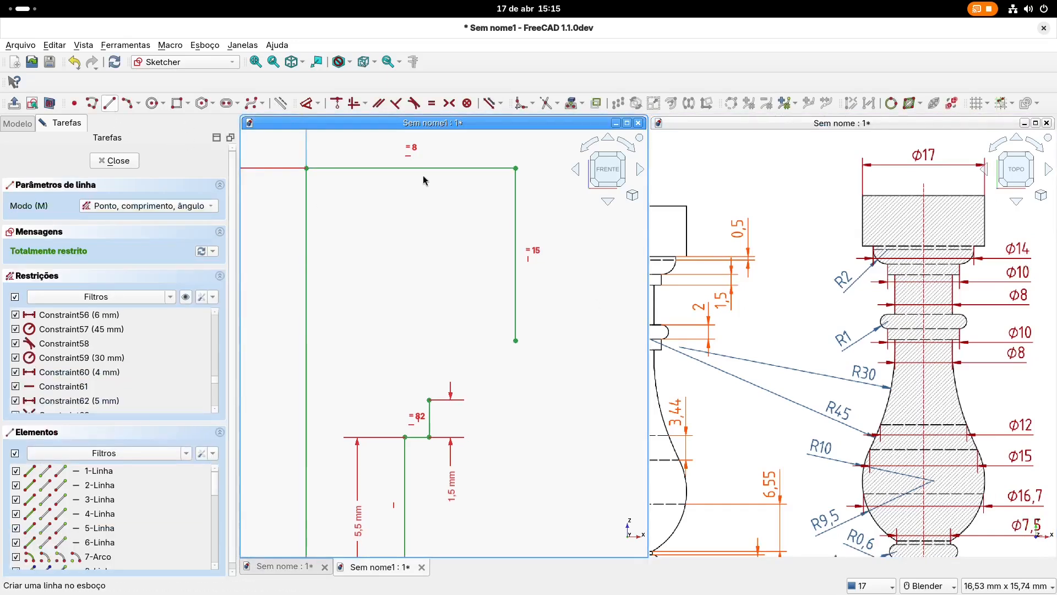
{"action": "left_click", "coordinate": [516, 340]}
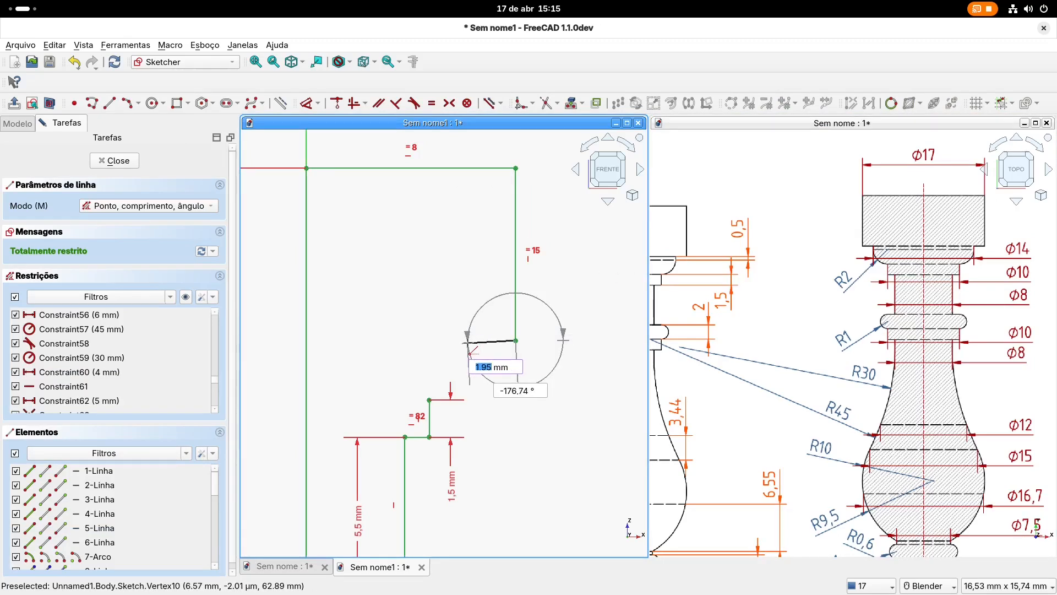
{"action": "left_click", "coordinate": [469, 341]}
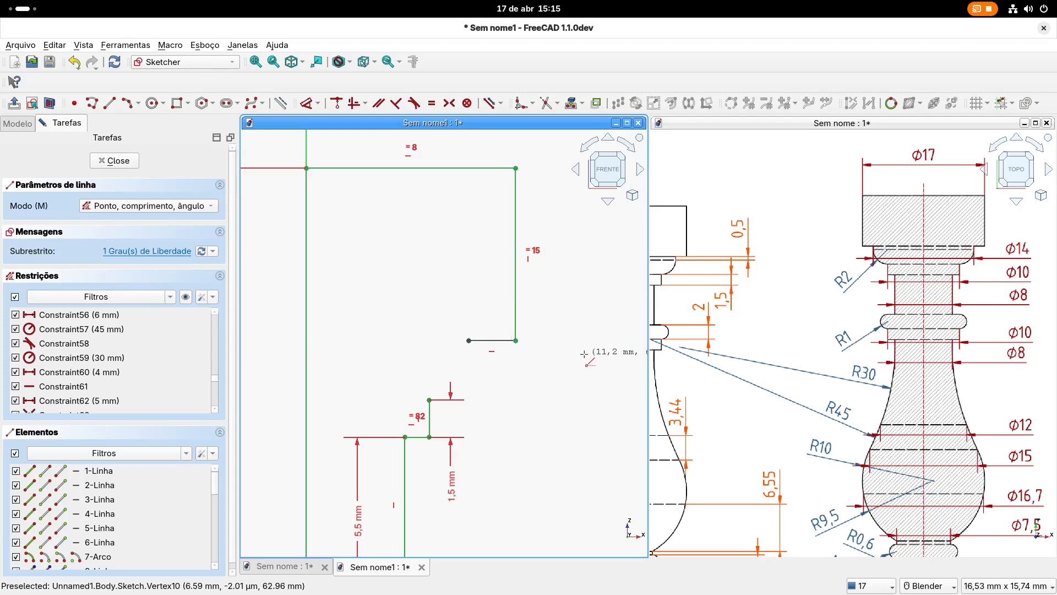
Step: Draw a line about 0.39 mm long downward from the new horizontal line's inner end and constrain it vertical
{"action": "scroll", "coordinate": [521, 368], "scroll_direction": "up", "scroll_amount": 2}
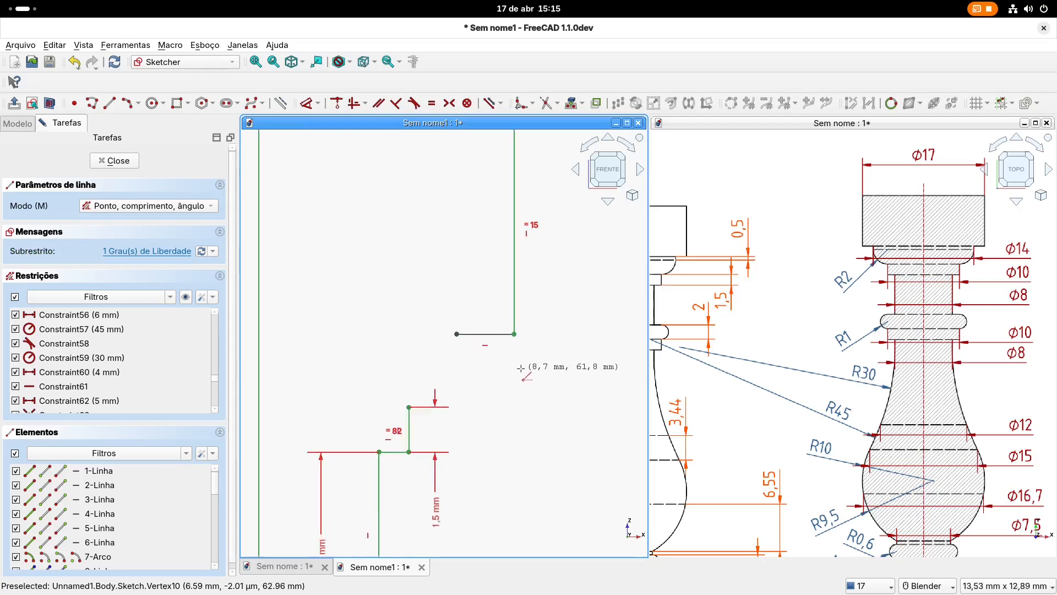
{"action": "left_click", "coordinate": [456, 334]}
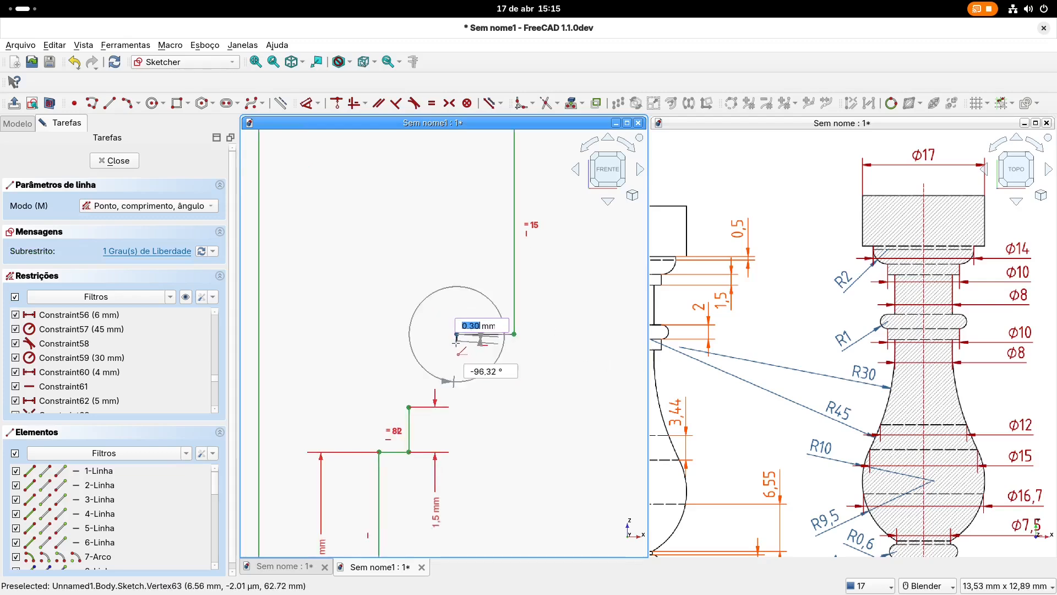
{"action": "left_click", "coordinate": [456, 345]}
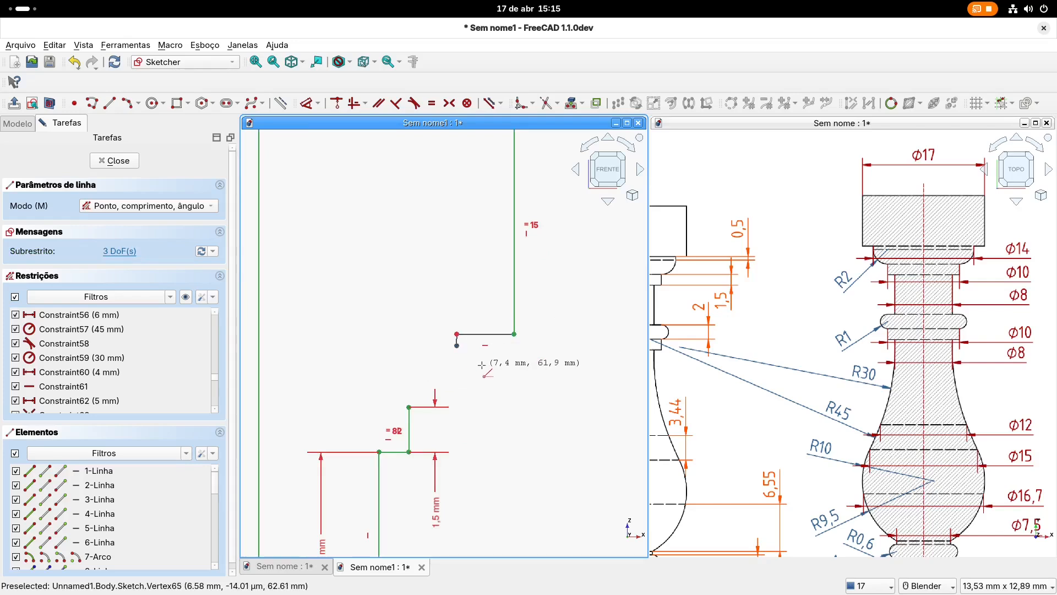
{"action": "key", "text": "Escape"}
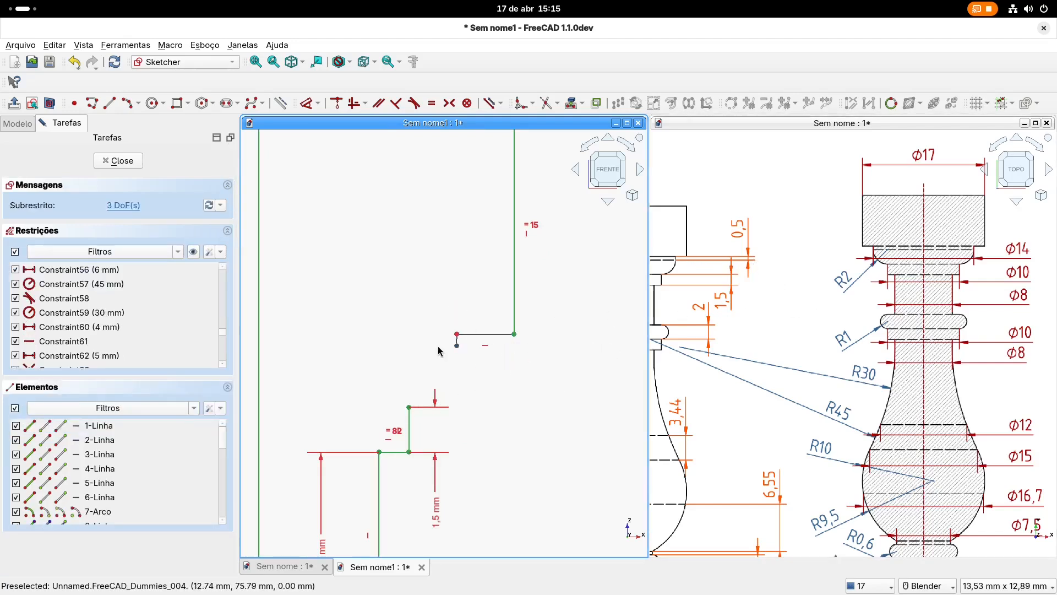
{"action": "scroll", "coordinate": [456, 349], "scroll_direction": "up", "scroll_amount": 3}
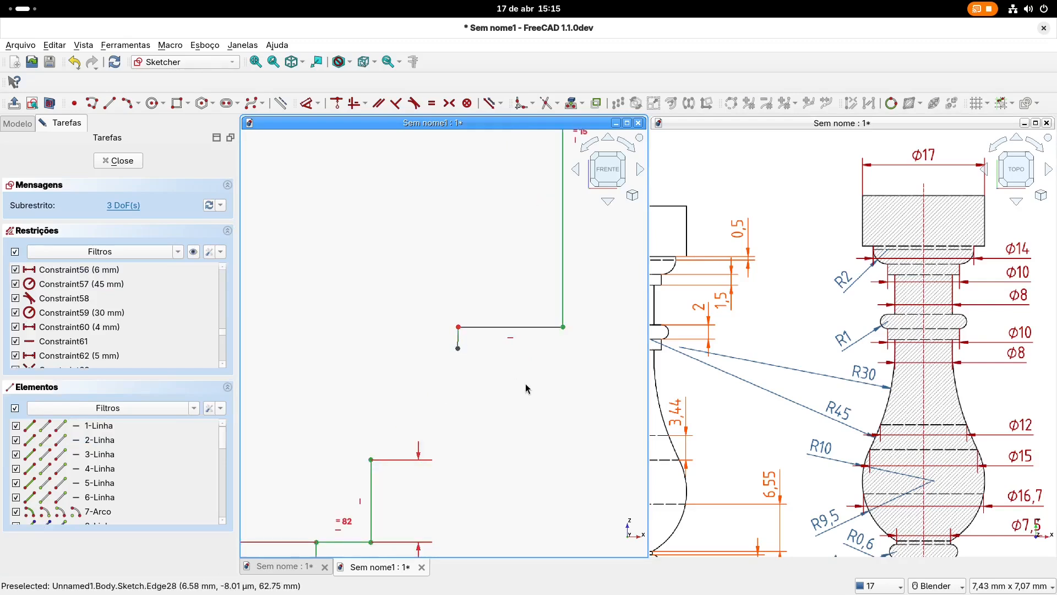
{"action": "left_click", "coordinate": [353, 103]}
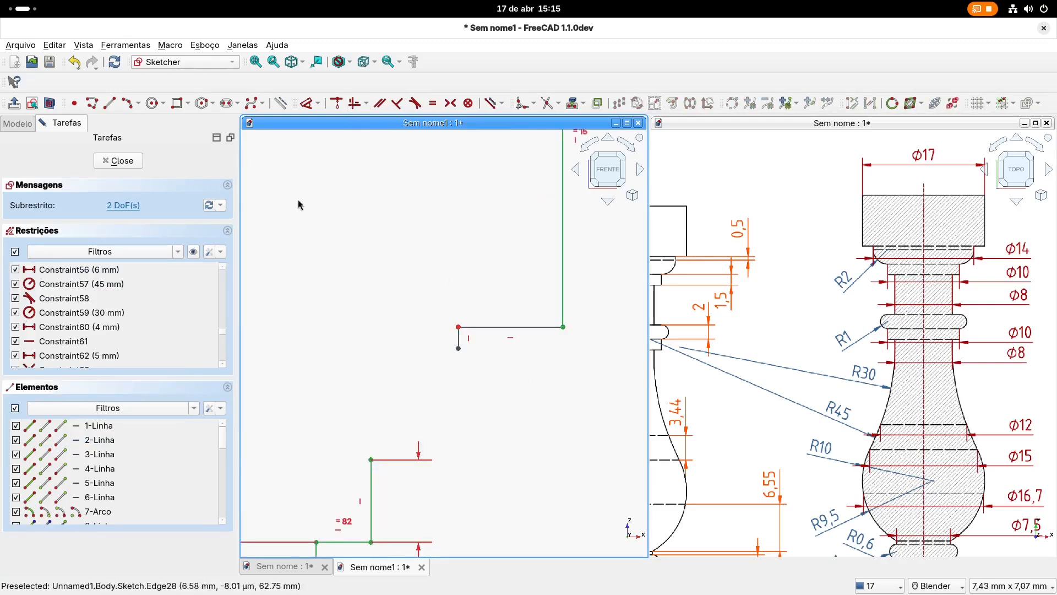
Step: Dimension the short vertical line's length as 0.5 mm and place the dimension label clear of the profile
{"action": "left_click", "coordinate": [306, 104]}
{"action": "left_click", "coordinate": [463, 342]}
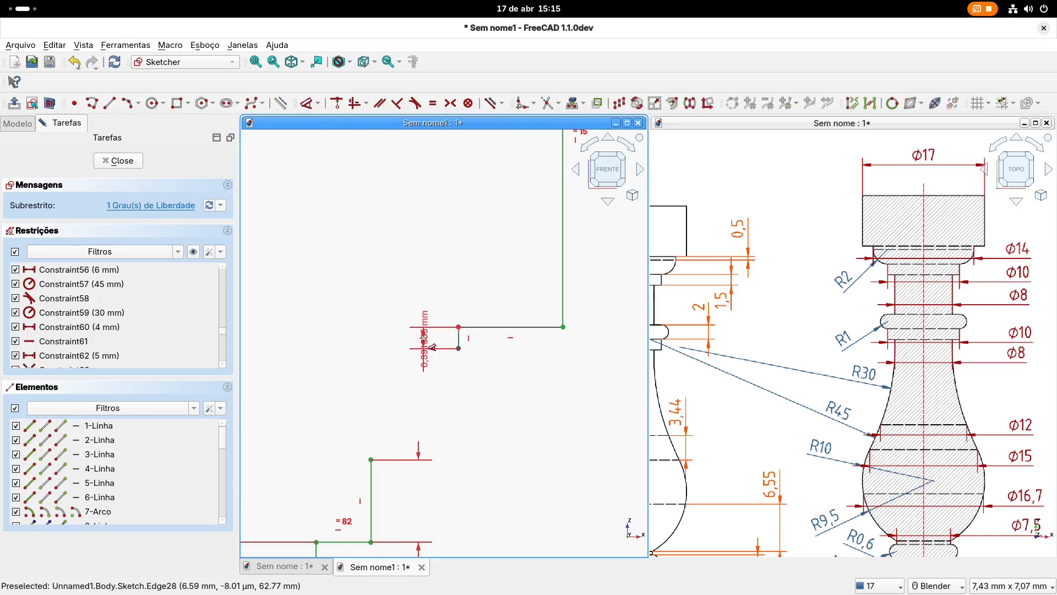
{"action": "left_click", "coordinate": [425, 341]}
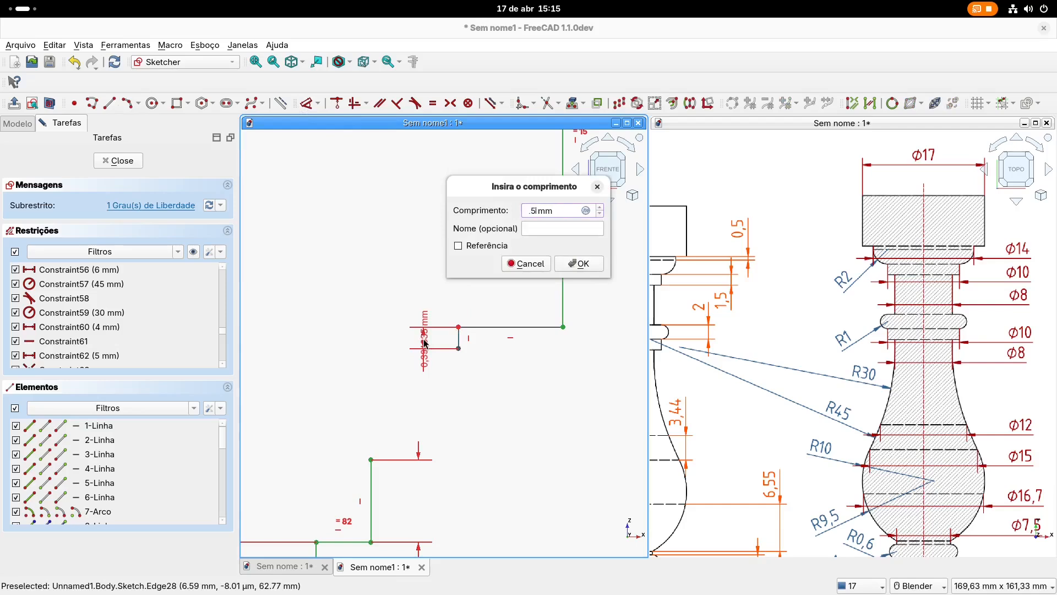
{"action": "key", "text": "Return"}
{"action": "left_click_drag", "start_coordinate": [425, 344], "coordinate": [387, 370]}
{"action": "left_click_drag", "start_coordinate": [396, 272], "coordinate": [392, 265]}
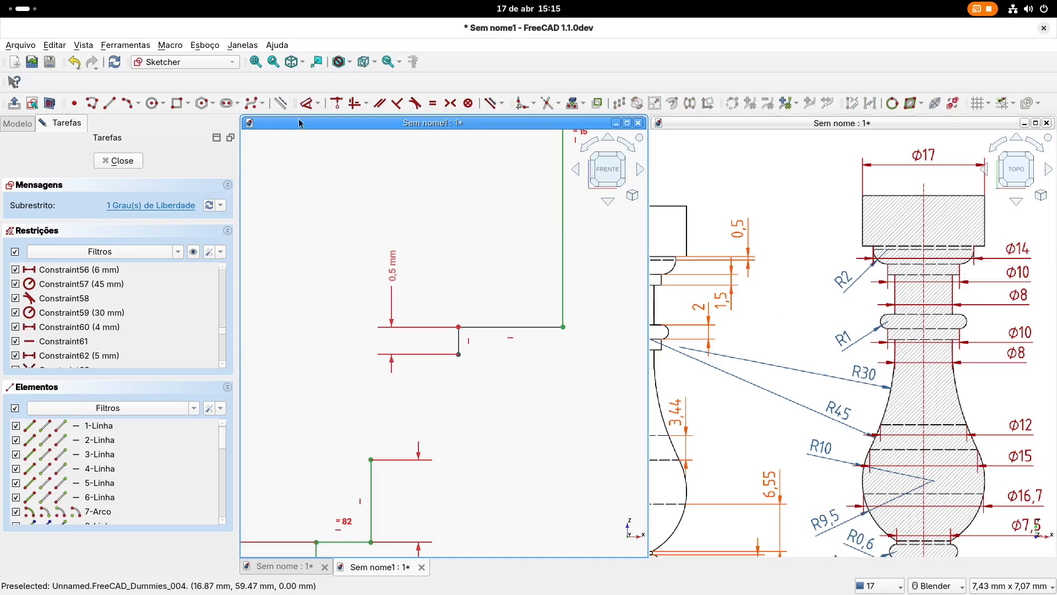
Step: Dimension the horizontal distance from the vertical axis to the 0.5 mm line's upper end as 7 mm
{"action": "left_click", "coordinate": [459, 328]}
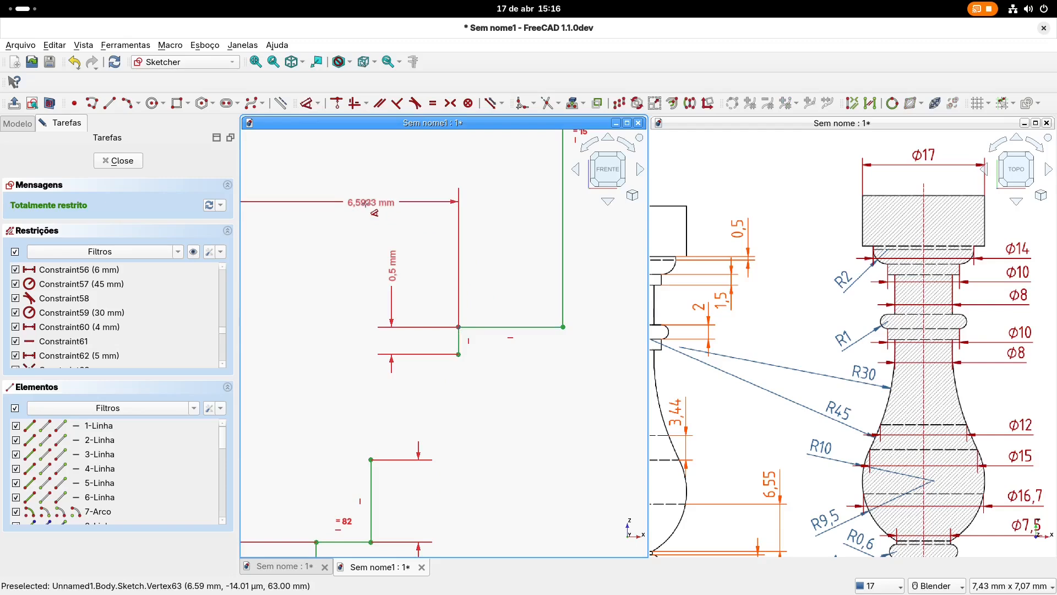
{"action": "left_click", "coordinate": [367, 208]}
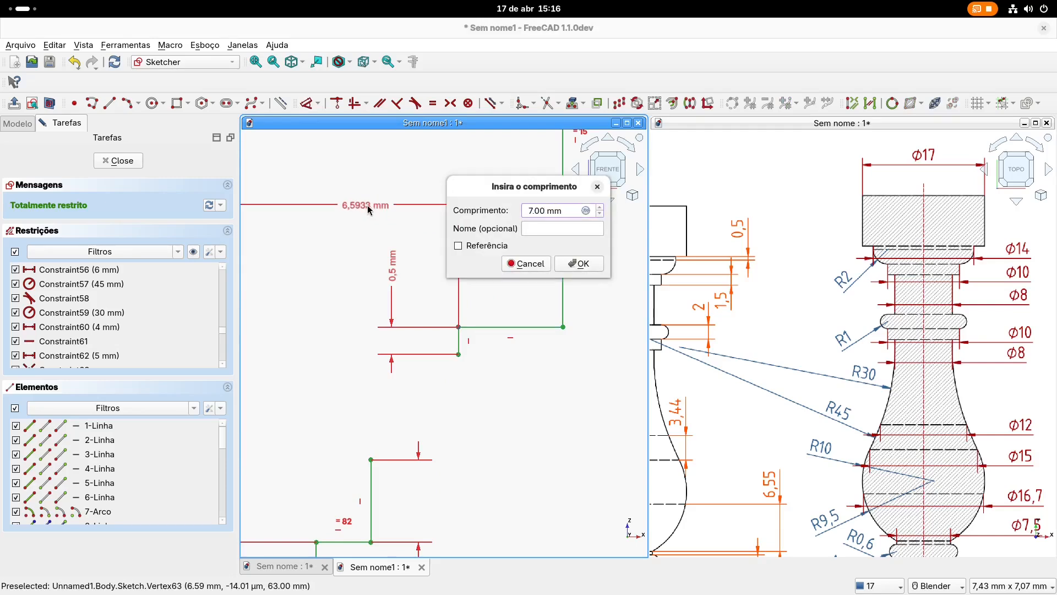
{"action": "left_click", "coordinate": [593, 267]}
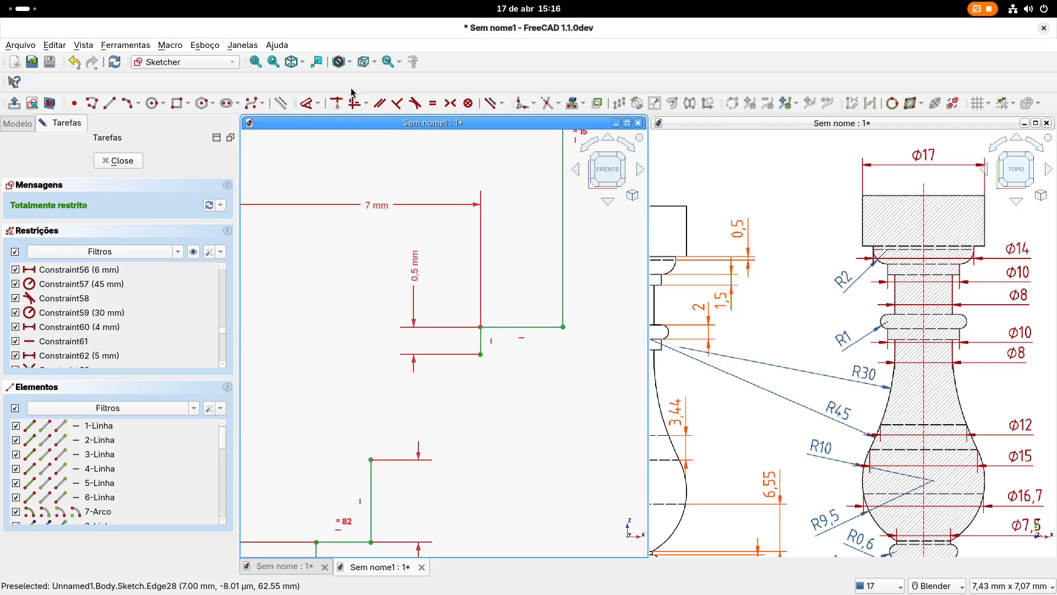
Step: Draw a three-point arc bulging outward from the 1.5 mm vertical line's upper end to the 0.5 mm line's lower end
{"action": "left_click", "coordinate": [129, 104]}
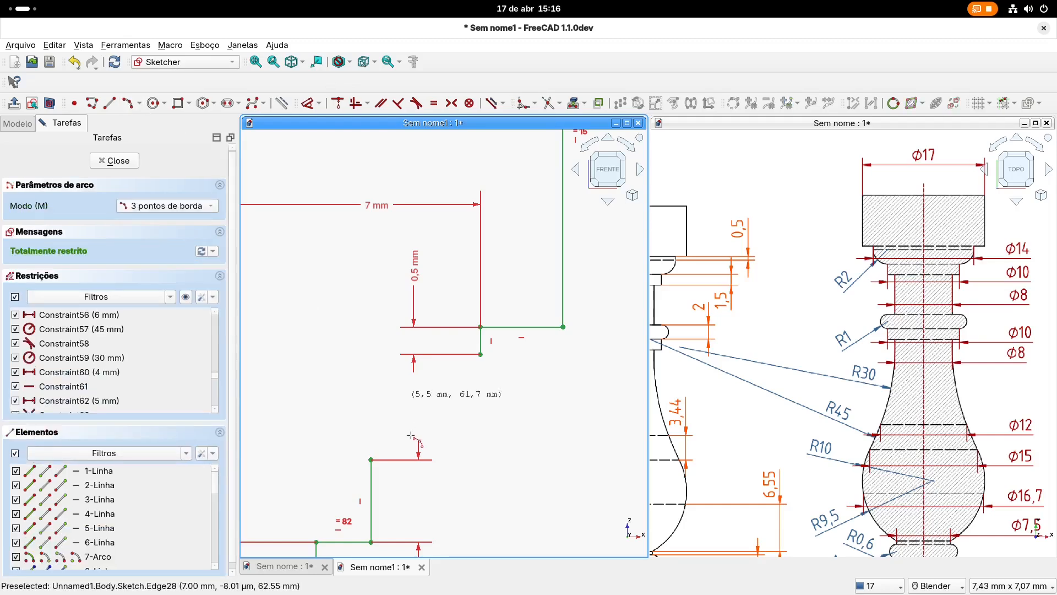
{"action": "left_click", "coordinate": [371, 459]}
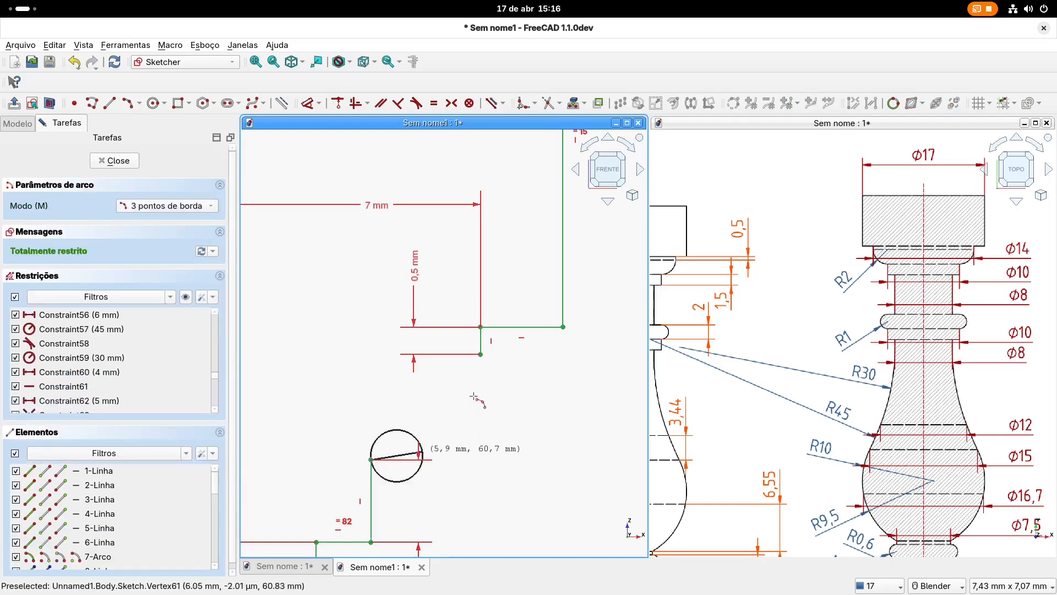
{"action": "left_click", "coordinate": [481, 354]}
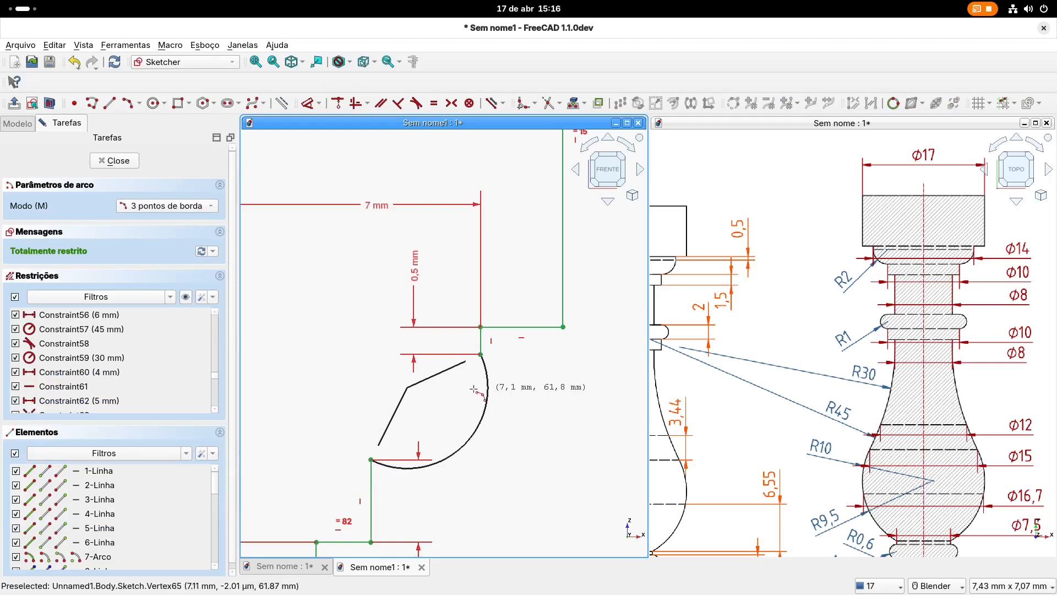
{"action": "left_click", "coordinate": [487, 387]}
{"action": "key", "text": "Escape"}
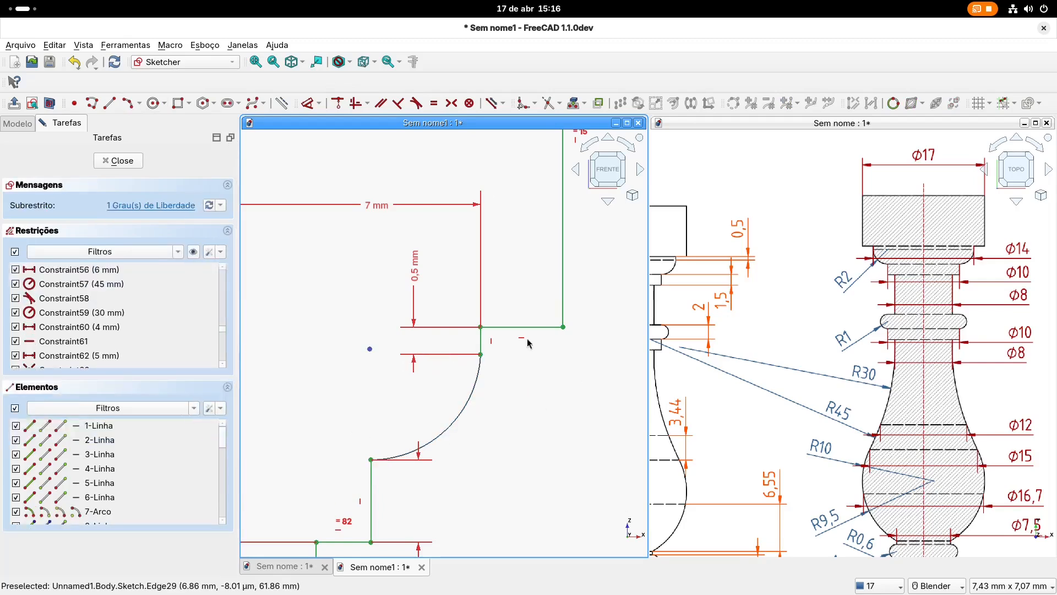
Step: Make the new arc tangent to the 0.5 mm vertical line and accept the replacement of the coincidence constraint
{"action": "left_click", "coordinate": [417, 104]}
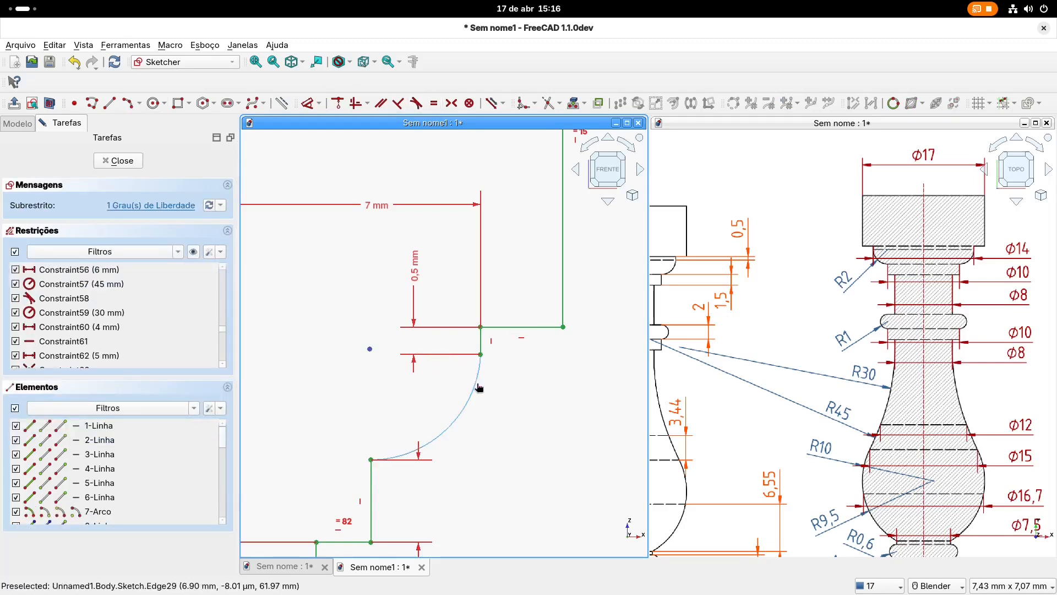
{"action": "left_click", "coordinate": [482, 350]}
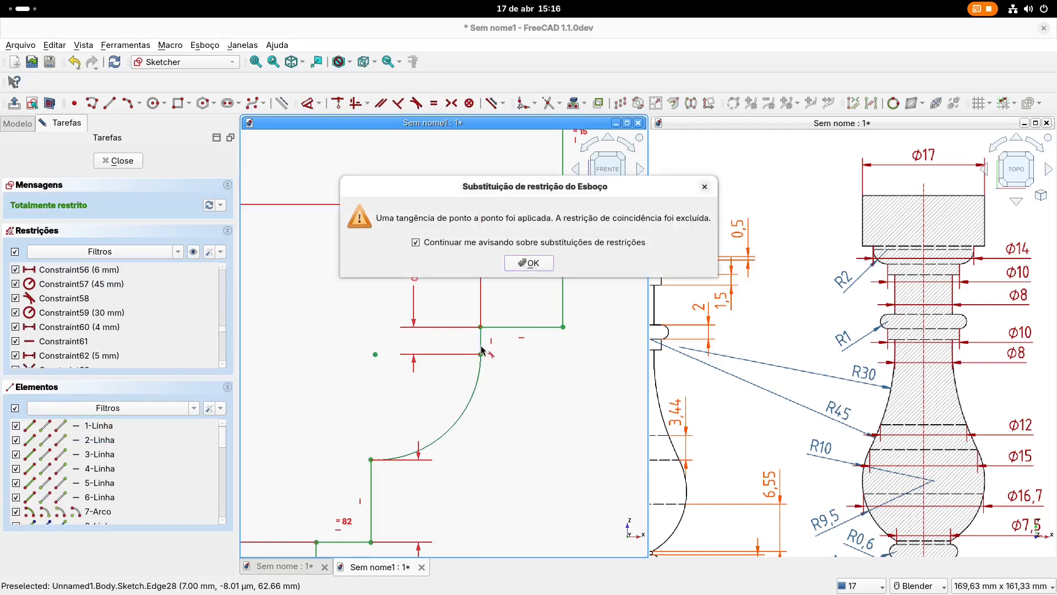
{"action": "left_click", "coordinate": [529, 263]}
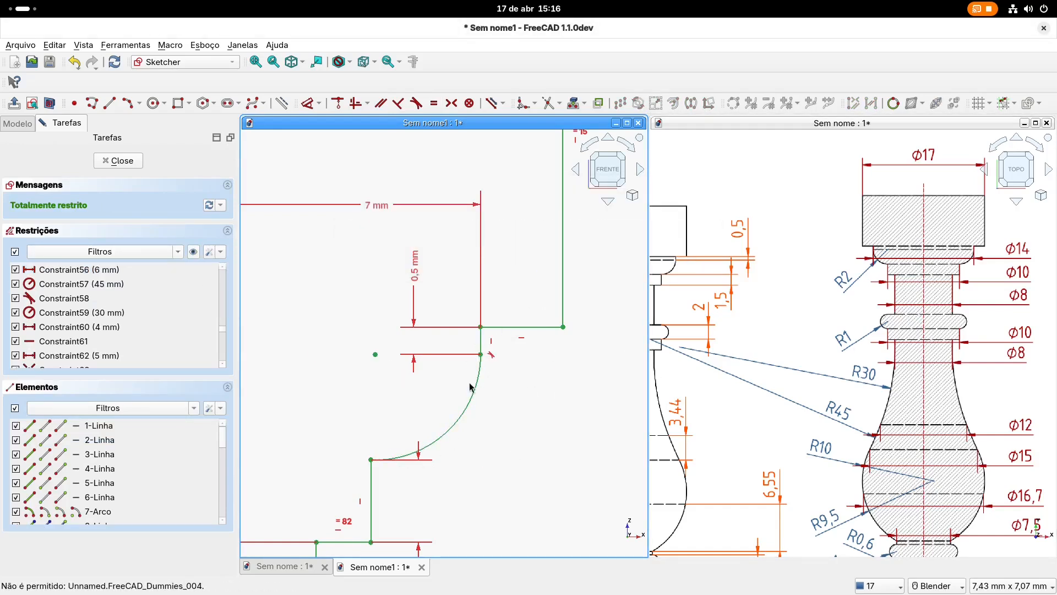
Step: Examine the whole half profile with its constraints temporarily hidden and shown again
{"action": "scroll", "coordinate": [471, 387], "scroll_direction": "down", "scroll_amount": 5}
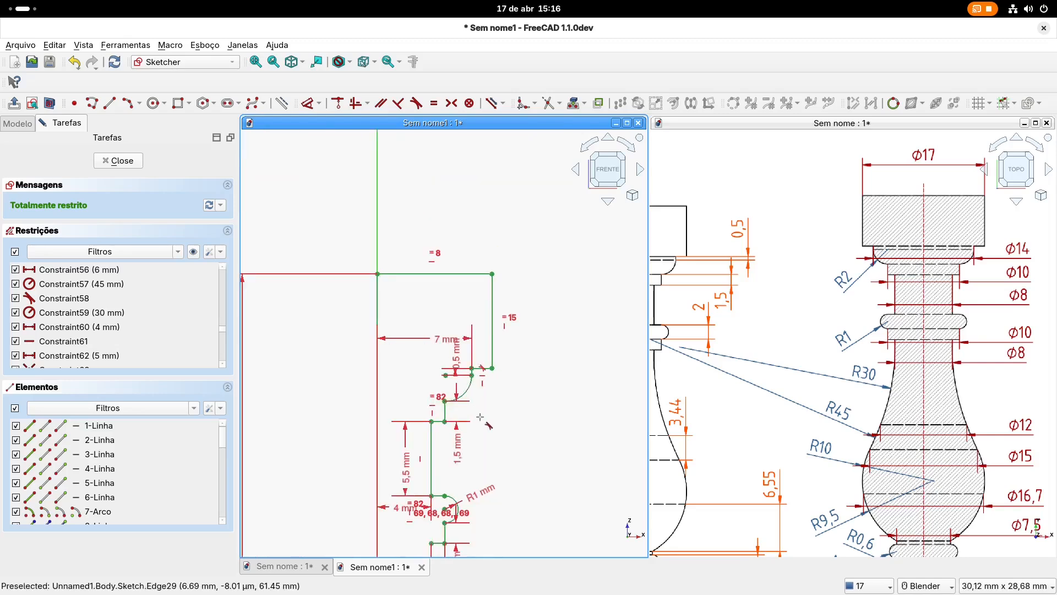
{"action": "scroll", "coordinate": [488, 423], "scroll_direction": "down", "scroll_amount": 2}
{"action": "middle_click_drag", "start_coordinate": [514, 437], "coordinate": [522, 298], "text": "shift"}
{"action": "scroll", "coordinate": [512, 339], "scroll_direction": "down", "scroll_amount": 4}
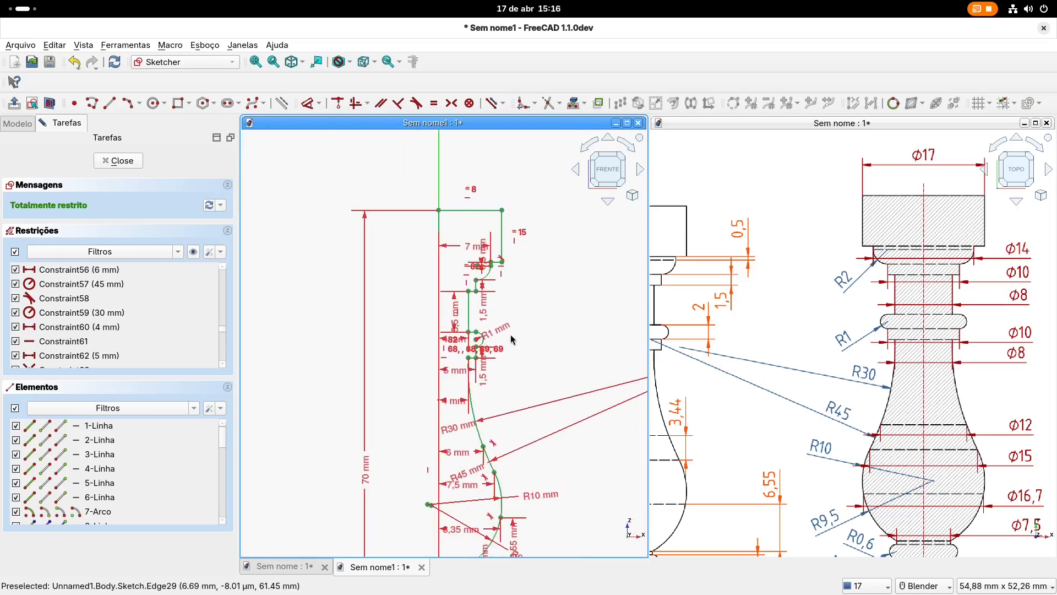
{"action": "middle_click_drag", "start_coordinate": [526, 347], "coordinate": [520, 304], "text": "shift"}
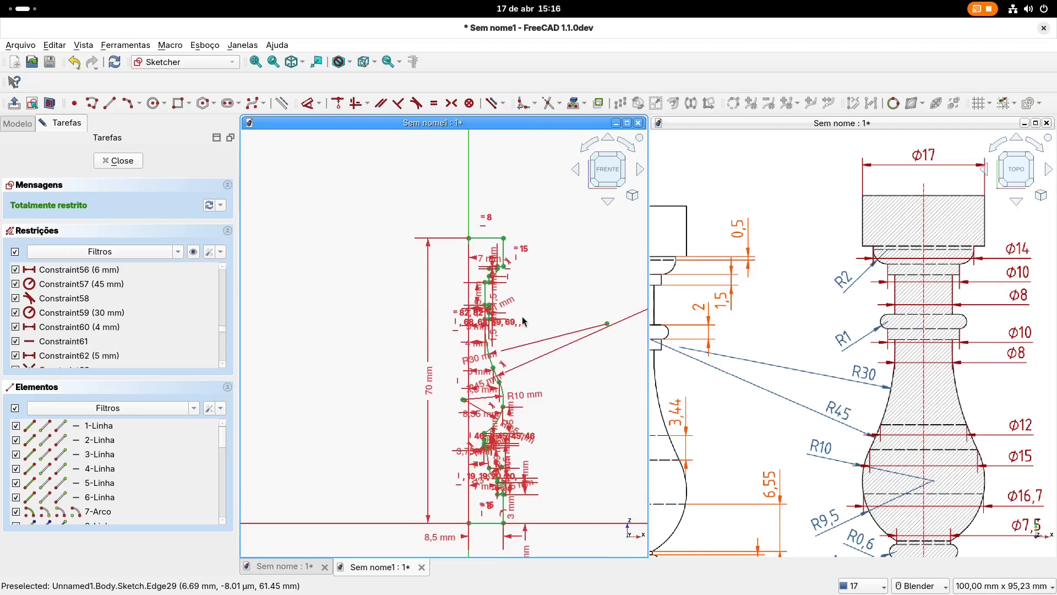
{"action": "left_click", "coordinate": [194, 252]}
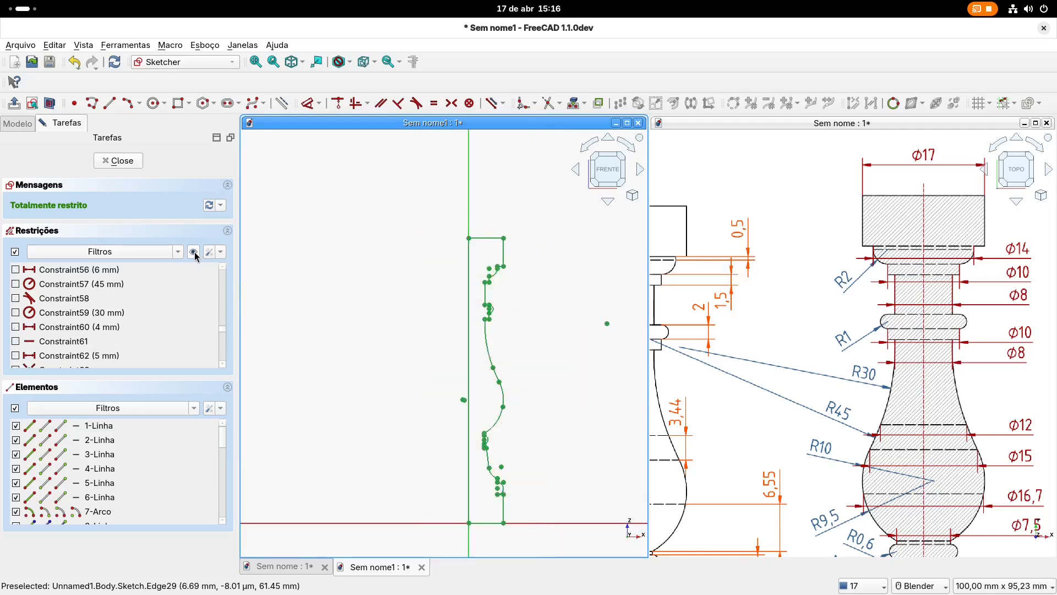
{"action": "left_click", "coordinate": [195, 252]}
{"action": "middle_click_drag", "start_coordinate": [368, 290], "coordinate": [346, 252], "text": "shift"}
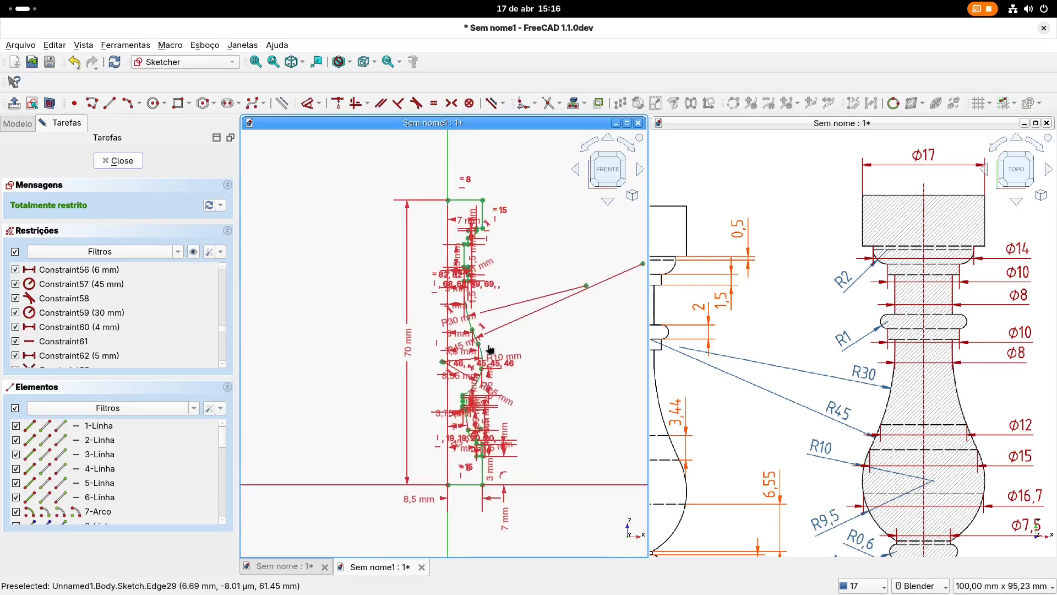
Step: Leave the sketch and revolve the profile 360° around the sketch's vertical axis
{"action": "key", "text": "Escape"}
{"action": "mouse_move", "coordinate": [489, 275]}
{"action": "middle_mouse_down", "text": "shift"}
{"action": "mouse_move", "coordinate": [519, 349]}
{"action": "mouse_move", "coordinate": [512, 395]}
{"action": "middle_mouse_up", "text": "shift"}
{"action": "mouse_move", "coordinate": [444, 324]}
{"action": "middle_mouse_down"}
{"action": "mouse_move", "coordinate": [339, 223]}
{"action": "mouse_move", "coordinate": [397, 295]}
{"action": "mouse_move", "coordinate": [409, 292]}
{"action": "mouse_move", "coordinate": [369, 310]}
{"action": "middle_mouse_up"}
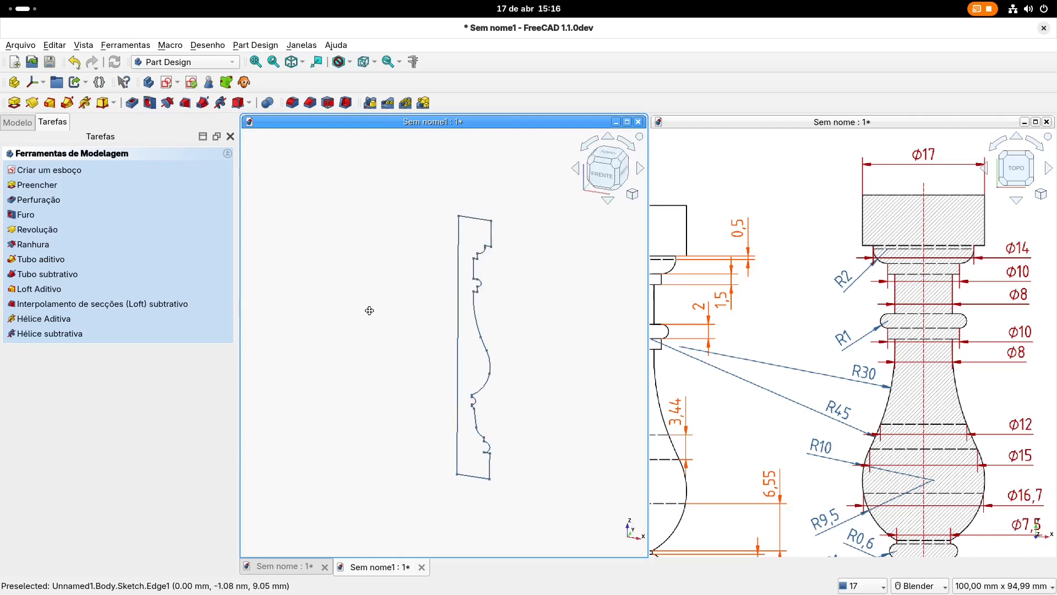
{"action": "left_click", "coordinate": [18, 122]}
{"action": "left_click", "coordinate": [69, 194]}
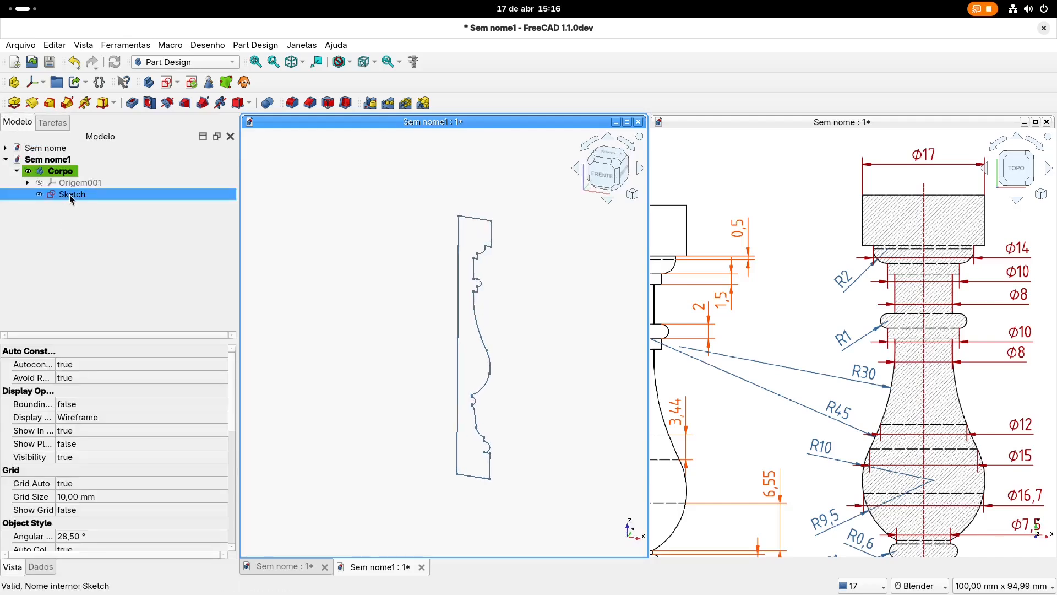
{"action": "left_click", "coordinate": [32, 103]}
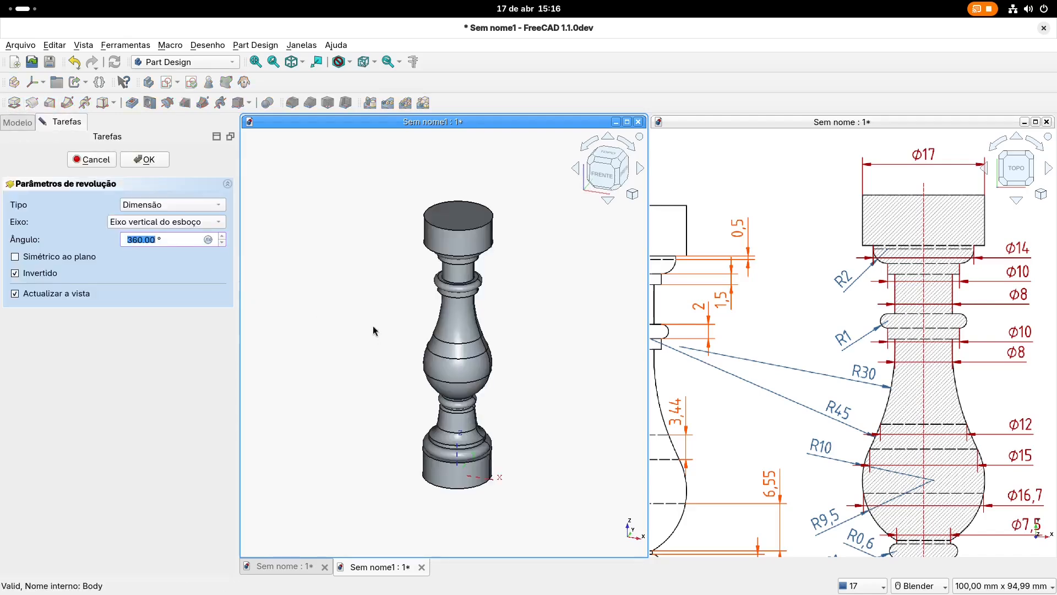
{"action": "middle_click_drag", "start_coordinate": [374, 308], "coordinate": [384, 315], "text": "shift"}
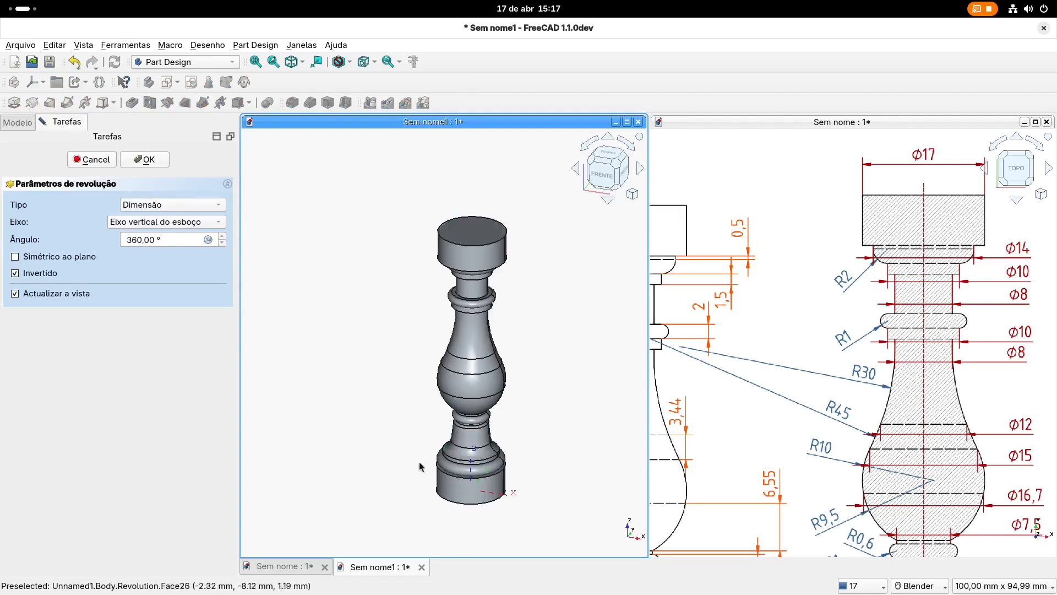
{"action": "left_click", "coordinate": [147, 160]}
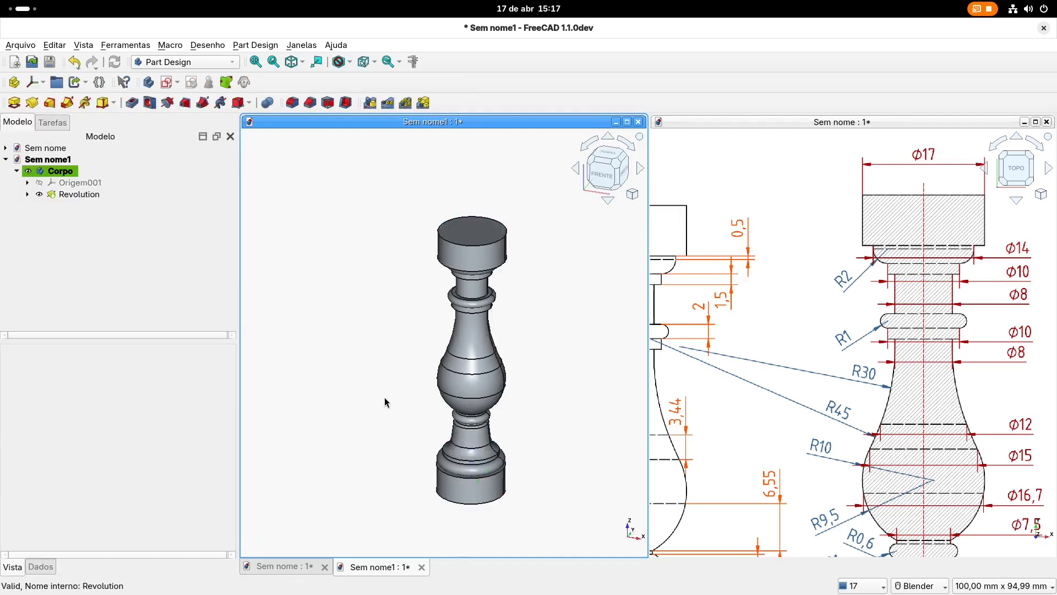
Step: Set the body's transparency to 50
{"action": "key", "text": "0"}
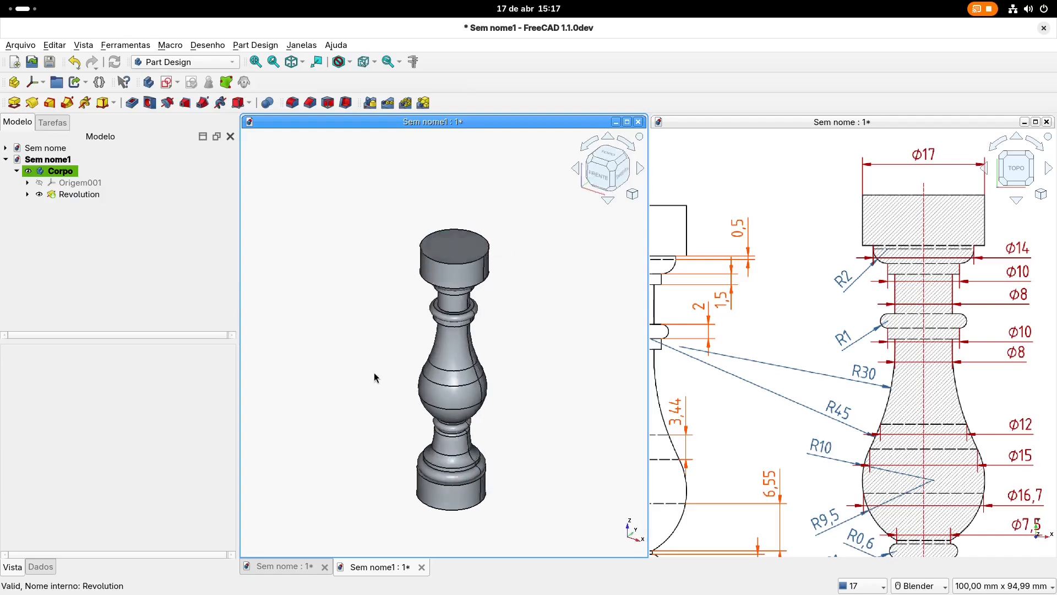
{"action": "middle_click_drag", "start_coordinate": [498, 406], "coordinate": [518, 349], "text": "shift"}
{"action": "scroll", "coordinate": [520, 350], "scroll_direction": "up", "scroll_amount": 2}
{"action": "scroll", "coordinate": [523, 352], "scroll_direction": "up", "scroll_amount": 1}
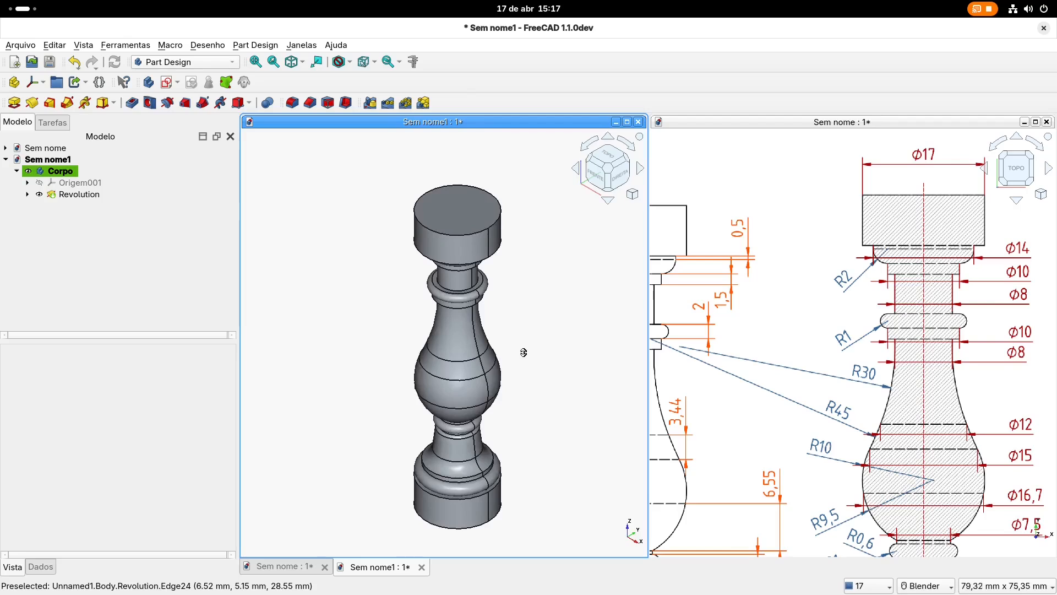
{"action": "mouse_move", "coordinate": [412, 321]}
{"action": "middle_mouse_down", "text": "shift"}
{"action": "mouse_move", "coordinate": [405, 301]}
{"action": "mouse_move", "coordinate": [398, 312]}
{"action": "middle_mouse_up", "text": "shift"}
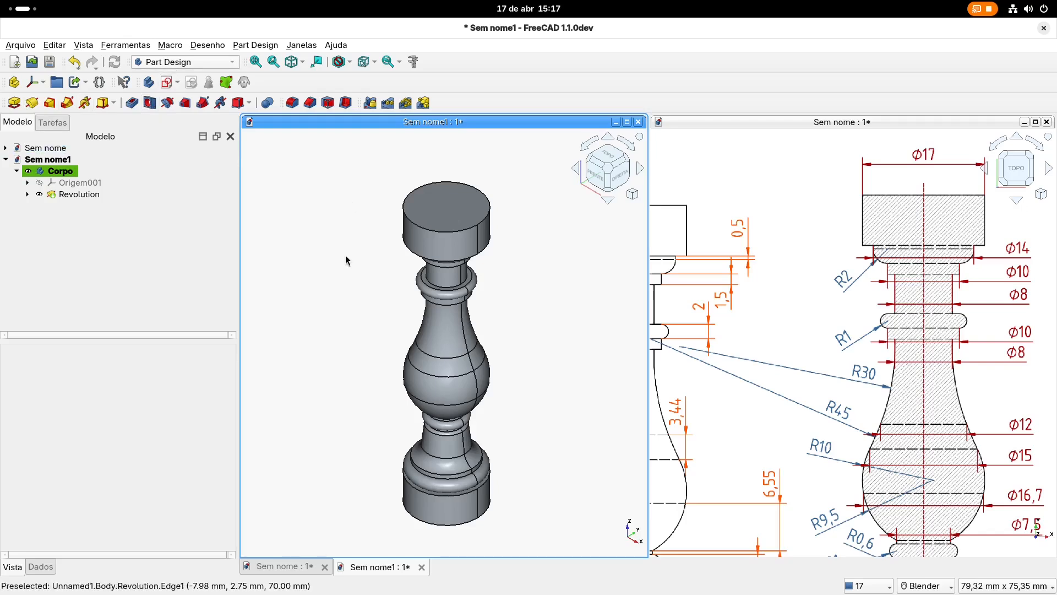
{"action": "left_click", "coordinate": [60, 171]}
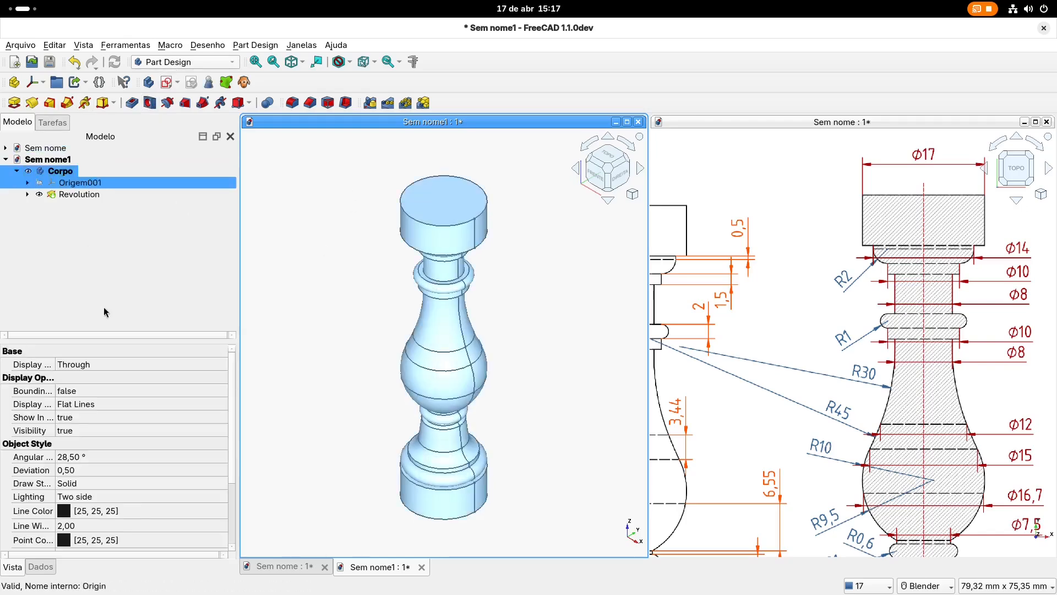
{"action": "scroll", "coordinate": [101, 491], "scroll_direction": "down", "scroll_amount": 3}
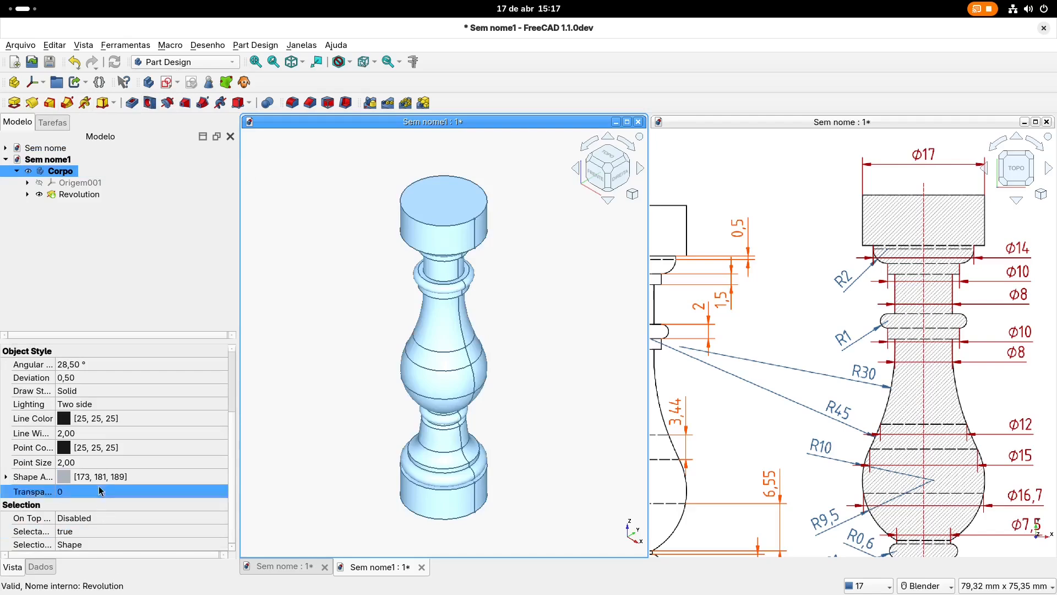
{"action": "left_click", "coordinate": [99, 491]}
{"action": "type", "text": "50"}
{"action": "key", "text": "Return"}
Step: Change the body's shape appearance colour to light violet (171, 171, 255)
{"action": "left_click", "coordinate": [61, 478]}
{"action": "left_click", "coordinate": [61, 478]}
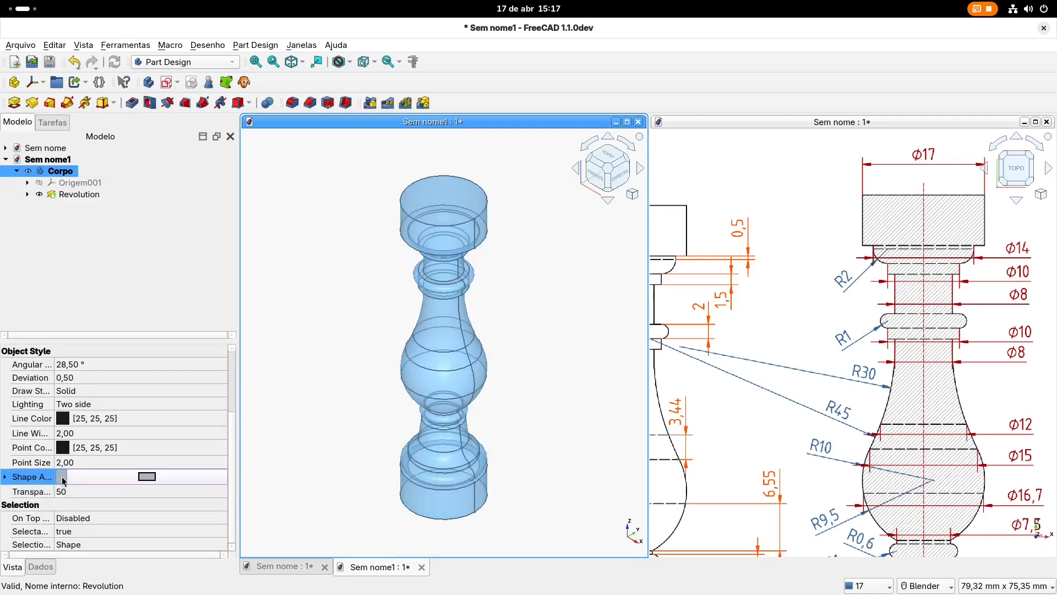
{"action": "left_click", "coordinate": [146, 475]}
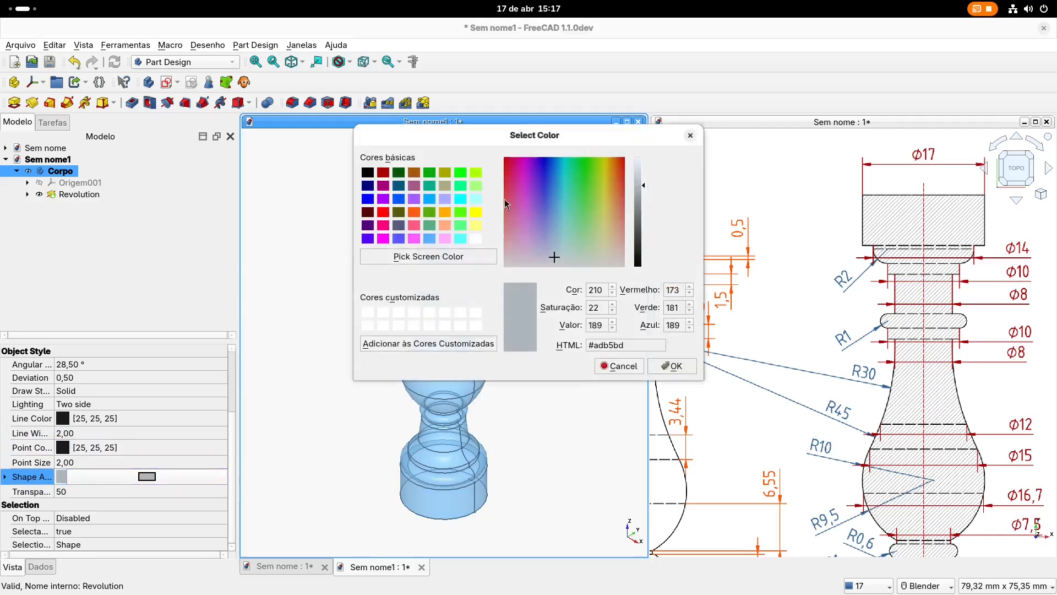
{"action": "left_click", "coordinate": [444, 200]}
{"action": "left_click", "coordinate": [686, 369]}
{"action": "left_click", "coordinate": [538, 313]}
{"action": "middle_click_drag", "start_coordinate": [530, 290], "coordinate": [541, 279], "text": "shift"}
Step: Save the document as FreeCAD_Dummies_004.FCStd in the CAD_3D folder, replacing the existing file
{"action": "key", "text": "ctrl+shift+s"}
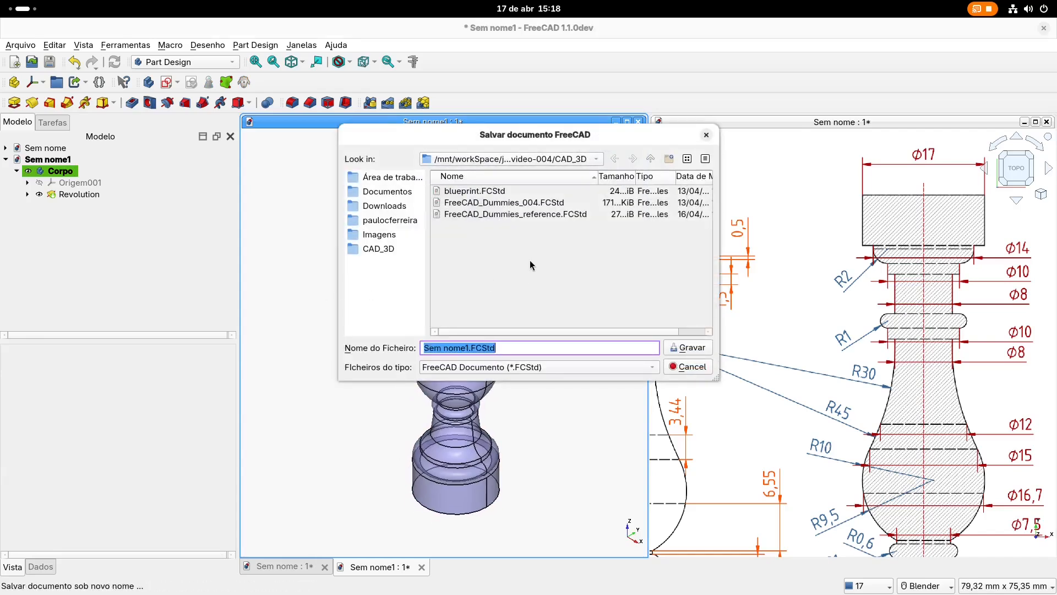
{"action": "double_click", "coordinate": [490, 202]}
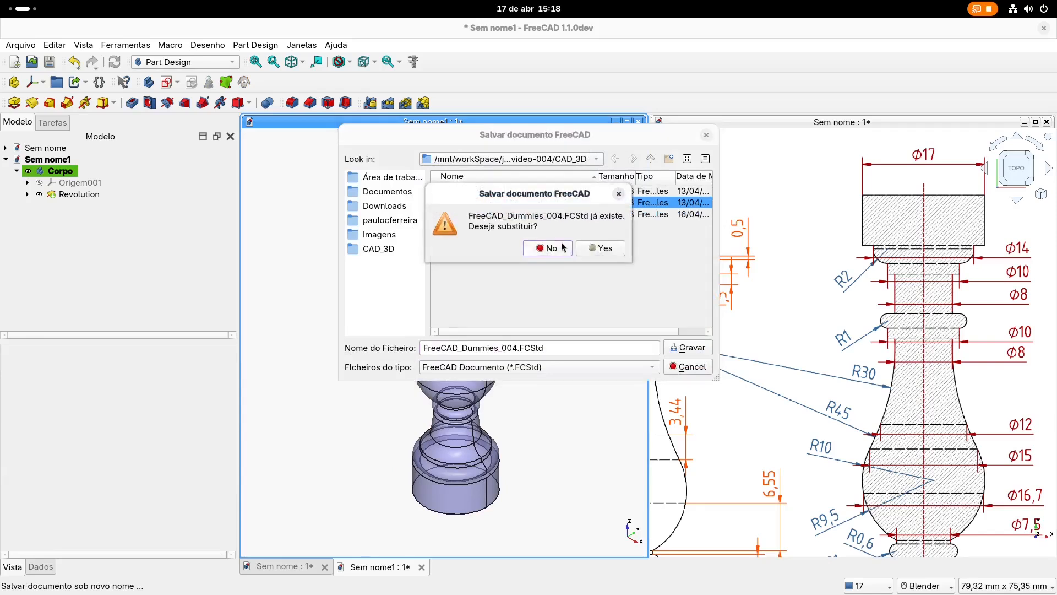
{"action": "left_click", "coordinate": [615, 251]}
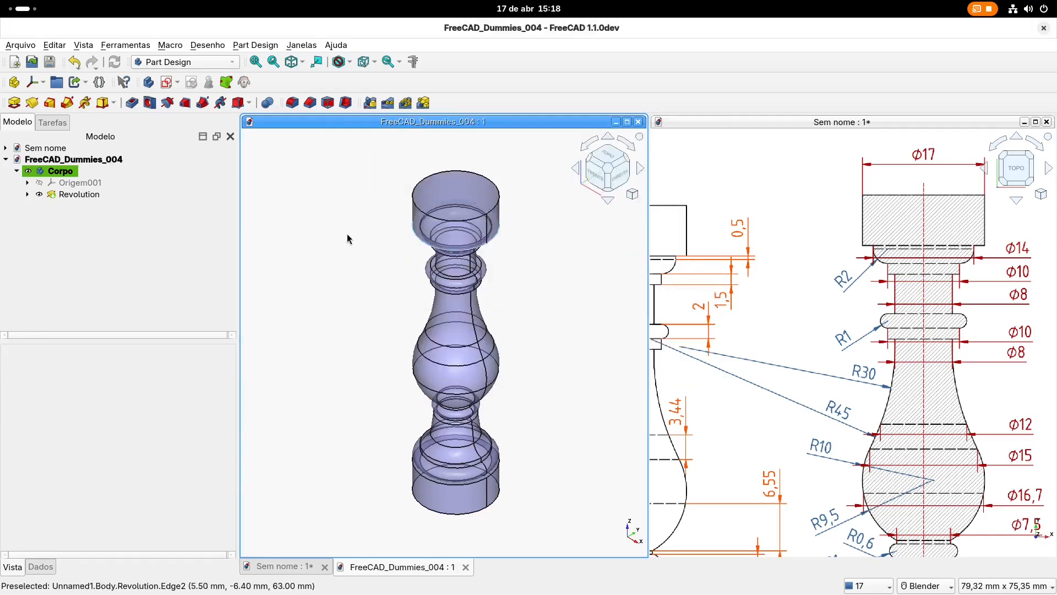
Step: Export the baluster body from the FreeCAD_Dummies_004 document to a file
{"action": "left_click", "coordinate": [100, 161]}
{"action": "left_click", "coordinate": [60, 170]}
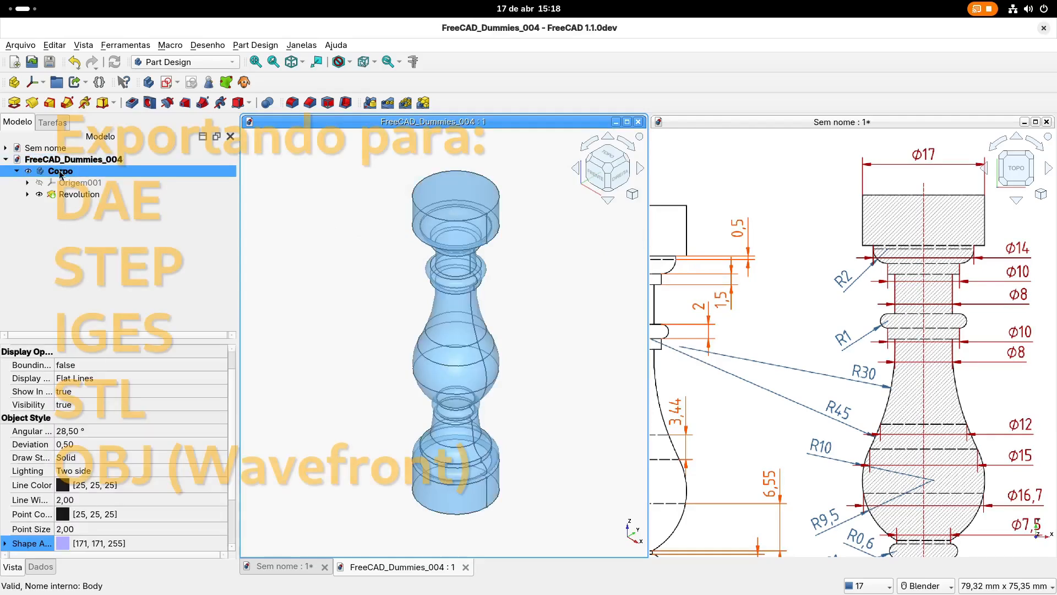
{"action": "key", "text": "ctrl+e"}
{"action": "left_click", "coordinate": [701, 351]}
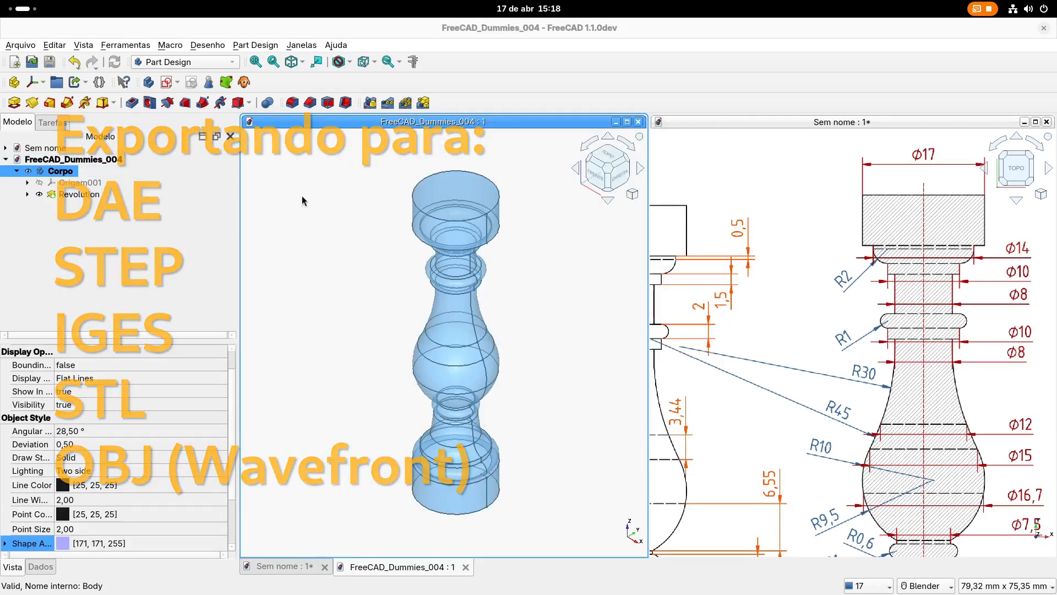
Step: Export the baluster body in IGES format as FreeCAD_Dummies_004-Corpo.iges to the CAD_3D folder
{"action": "left_click", "coordinate": [21, 45]}
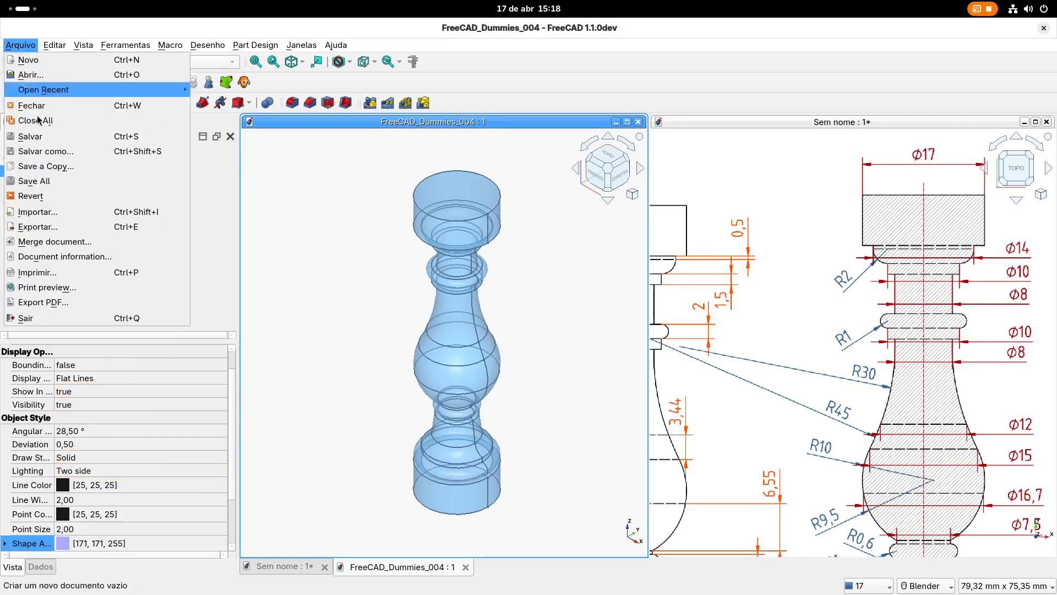
{"action": "left_click", "coordinate": [38, 228]}
{"action": "left_click", "coordinate": [523, 366]}
{"action": "left_click", "coordinate": [478, 270]}
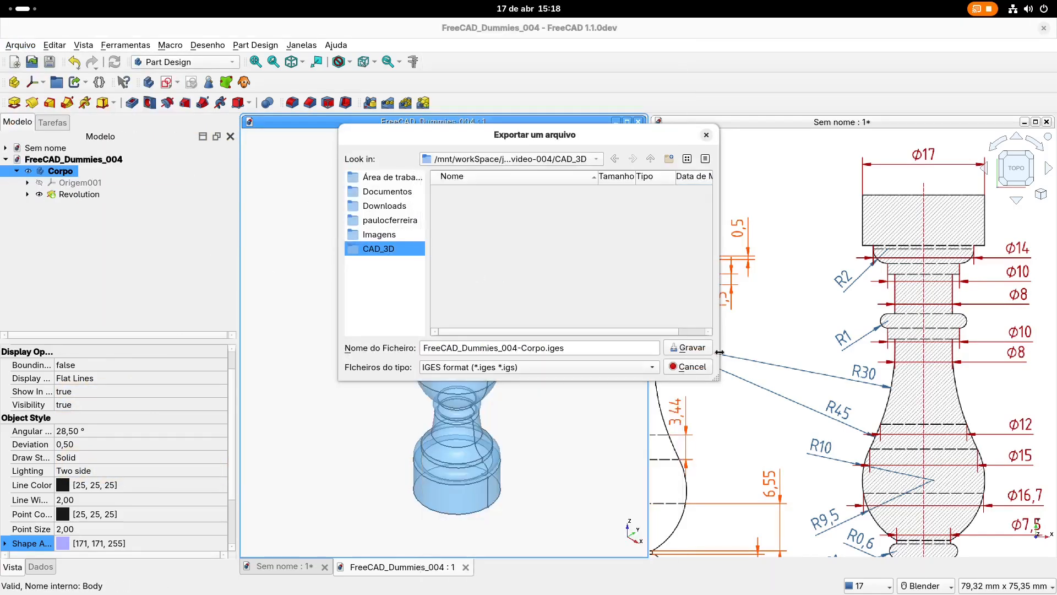
{"action": "left_click", "coordinate": [698, 349]}
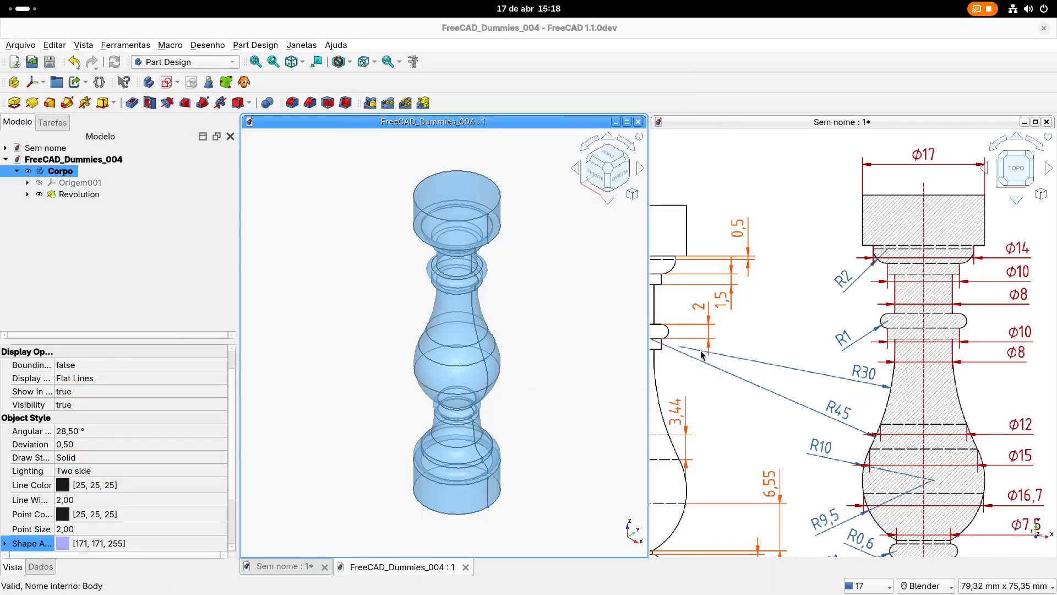
Step: Export the baluster body as STEP with colors to FreeCAD_Dummies_004-Corpo.step in the CAD_3D folder
{"action": "left_click", "coordinate": [21, 44]}
{"action": "left_click", "coordinate": [39, 227]}
{"action": "left_click", "coordinate": [500, 367]}
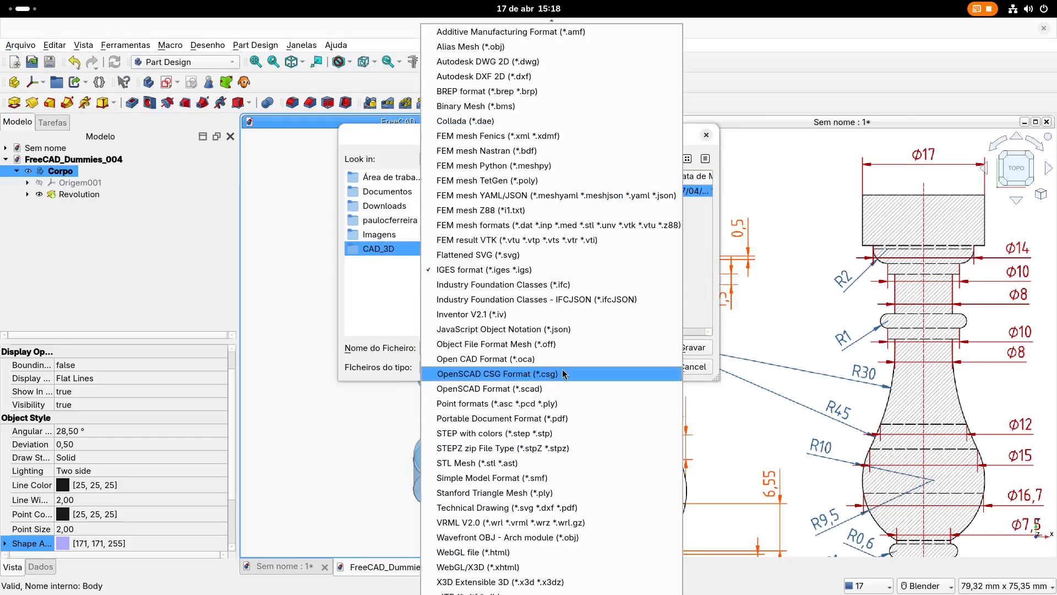
{"action": "left_click", "coordinate": [498, 433]}
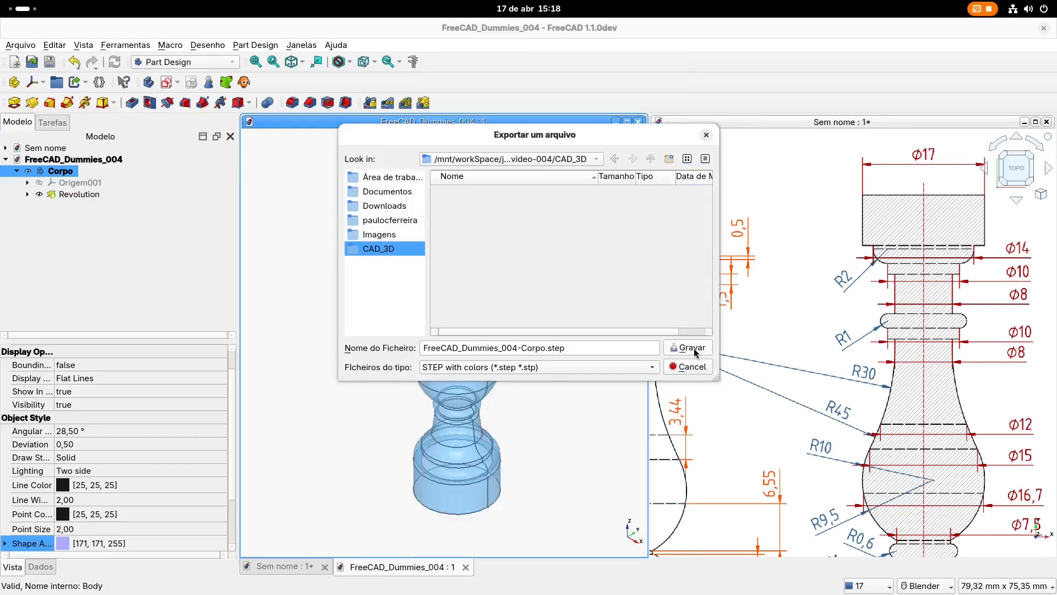
{"action": "left_click", "coordinate": [695, 351]}
{"action": "left_click", "coordinate": [691, 324]}
Step: Export the baluster body as an STL mesh named FreeCAD_Dummies_004-Corpo.stl in the CAD_3D folder
{"action": "left_click", "coordinate": [25, 44]}
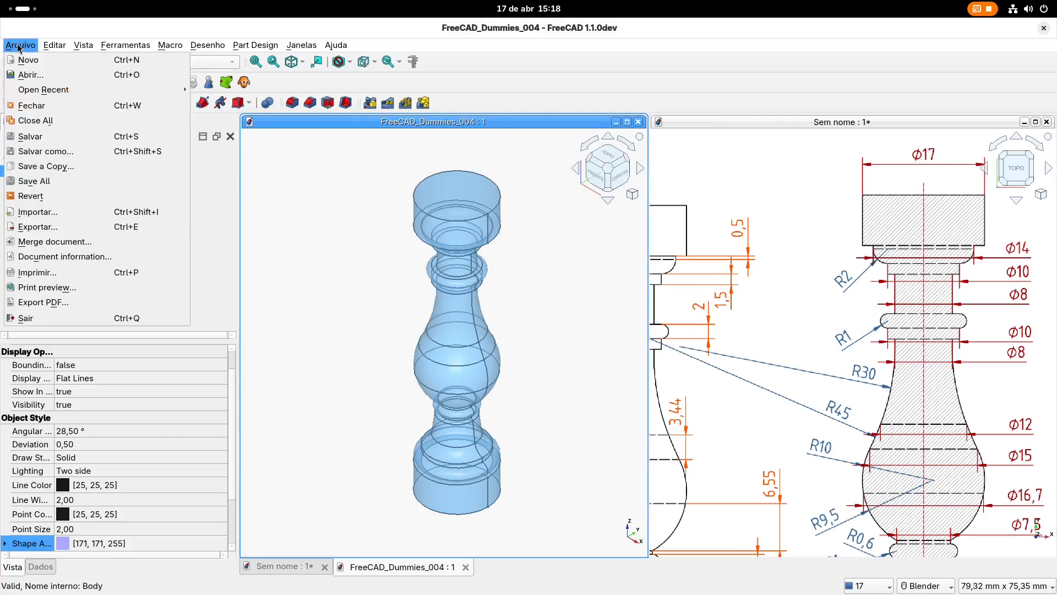
{"action": "left_click", "coordinate": [41, 225]}
{"action": "left_click", "coordinate": [590, 366]}
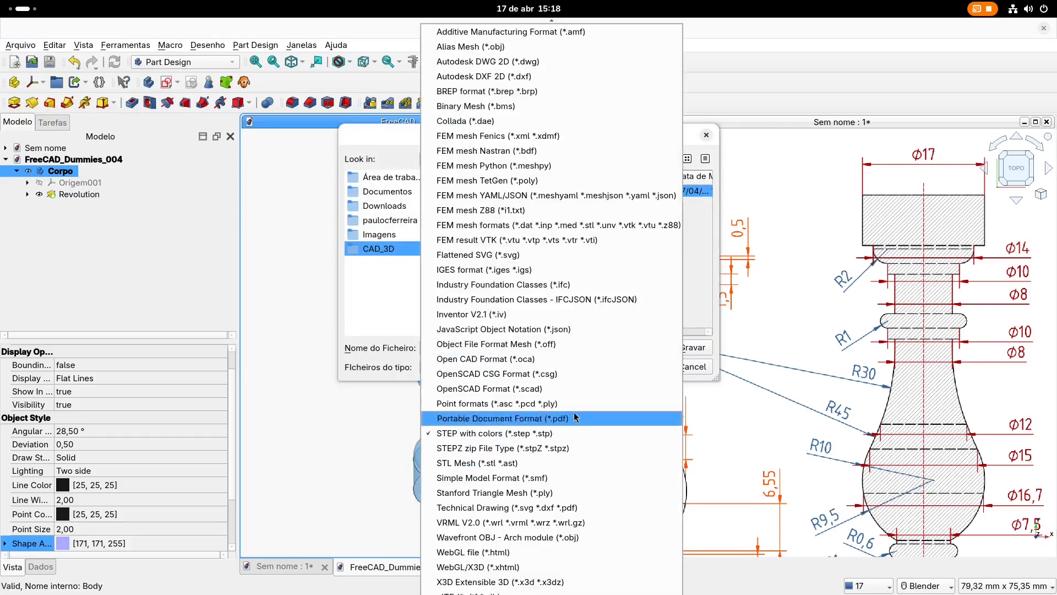
{"action": "left_click", "coordinate": [546, 463]}
{"action": "left_click", "coordinate": [692, 351]}
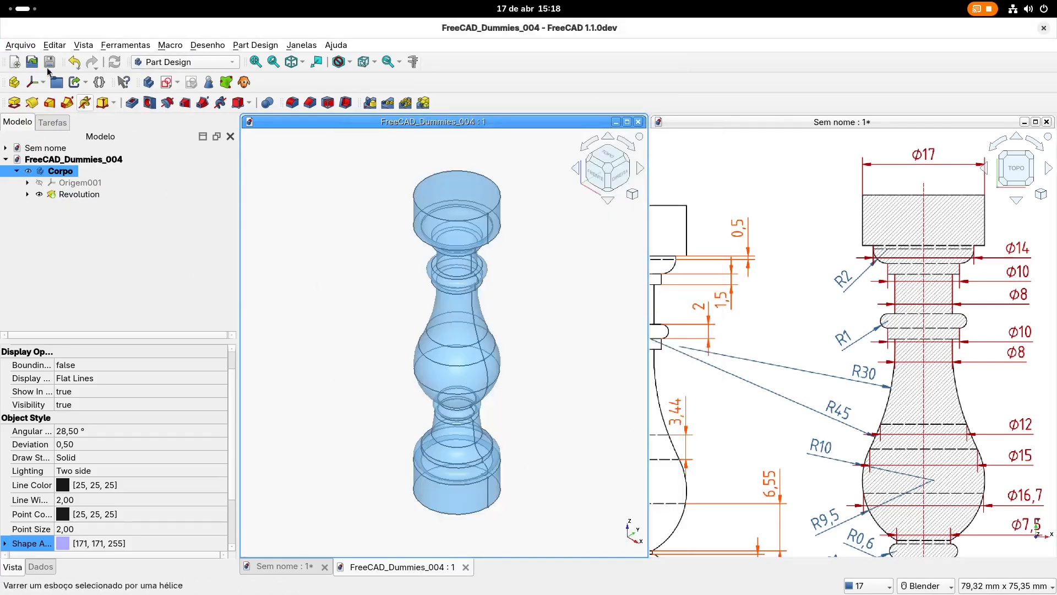
Step: Begin a further export of the selected baluster body to the CAD_3D folder
{"action": "left_click", "coordinate": [20, 44]}
{"action": "left_click", "coordinate": [41, 225]}
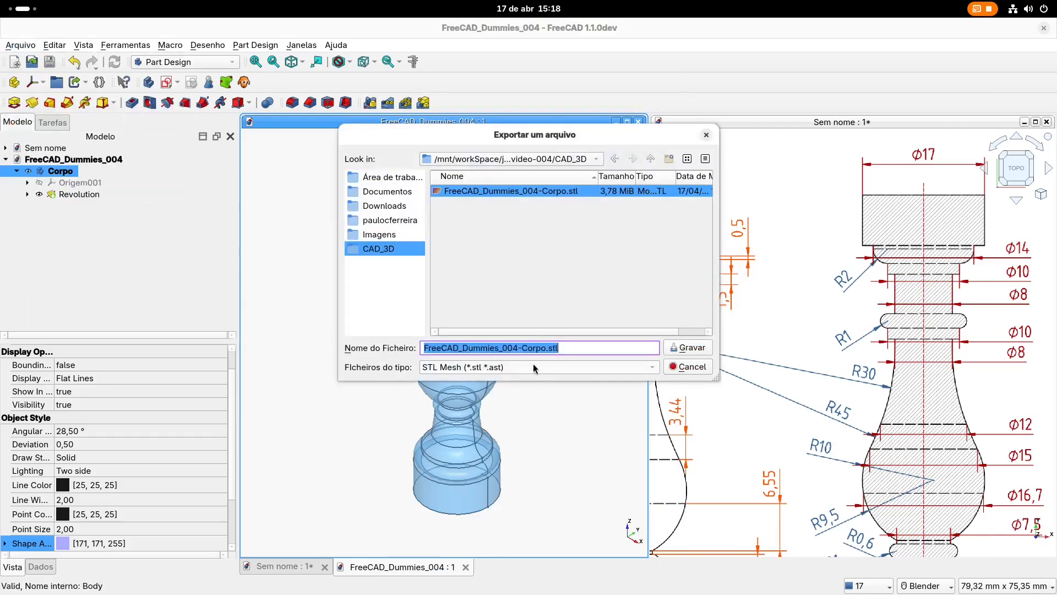